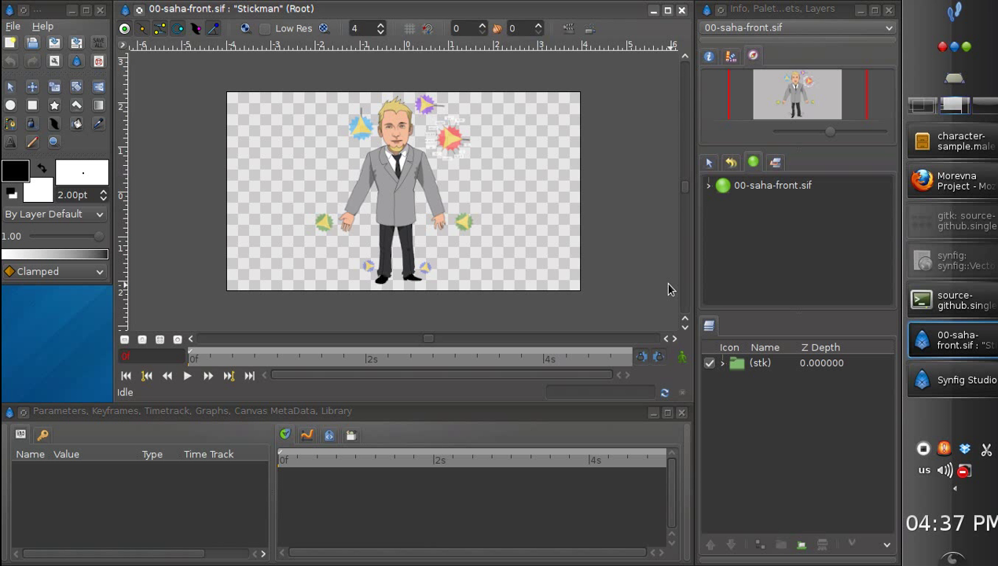
Switch to the Dolphin file manager and open the resources folder of character-sample.male in wshop-2.
left_click(951, 142)
left_click(605, 190)
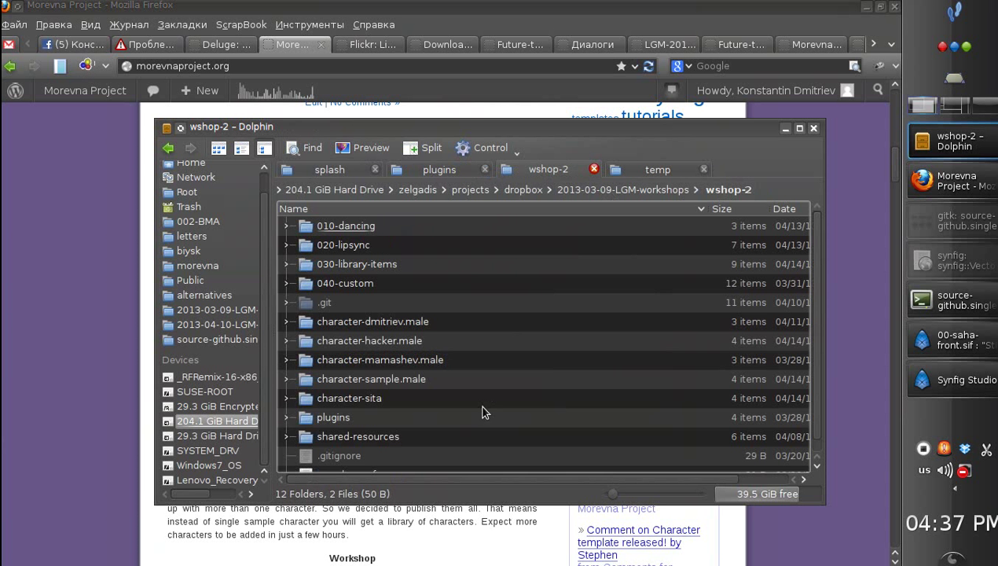
left_click(412, 379)
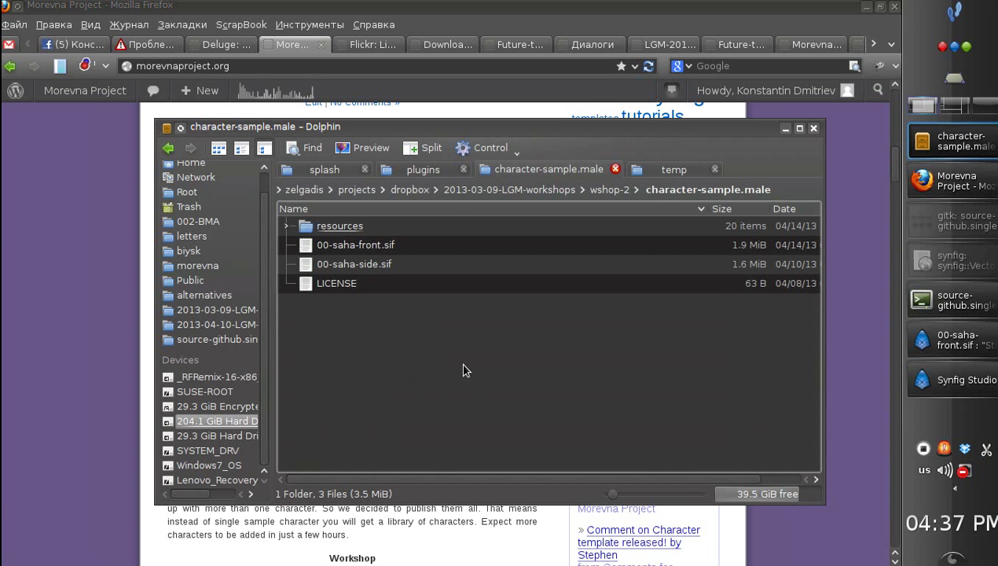
left_click(356, 229)
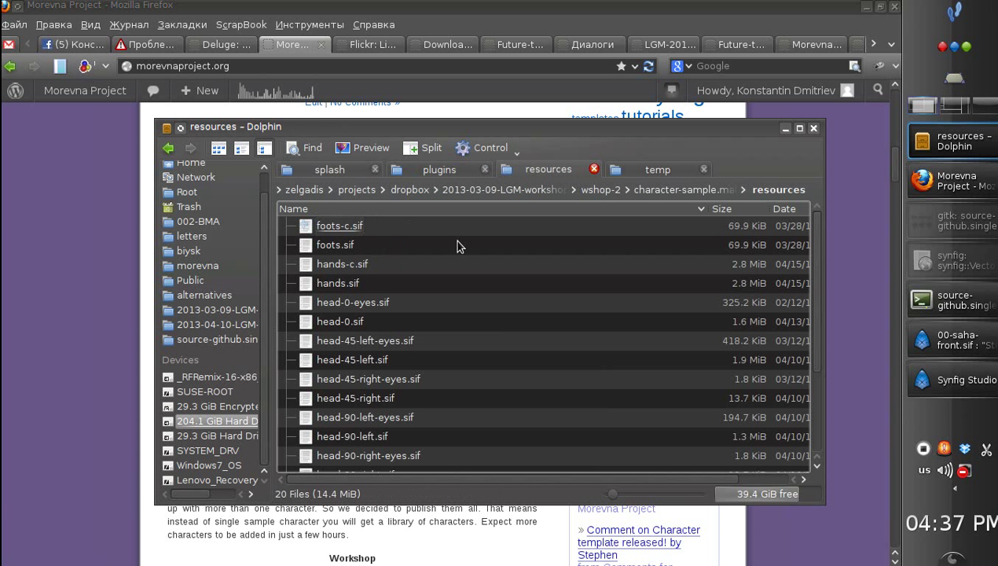
Look over the files in the resources folder and return to the character-sample.male folder.
mouse_move(814, 234)
left_mouse_down()
mouse_move(813, 328)
mouse_move(806, 223)
left_mouse_up()
left_click_drag(615, 229, 570, 333)
left_click(573, 358)
left_click(680, 193)
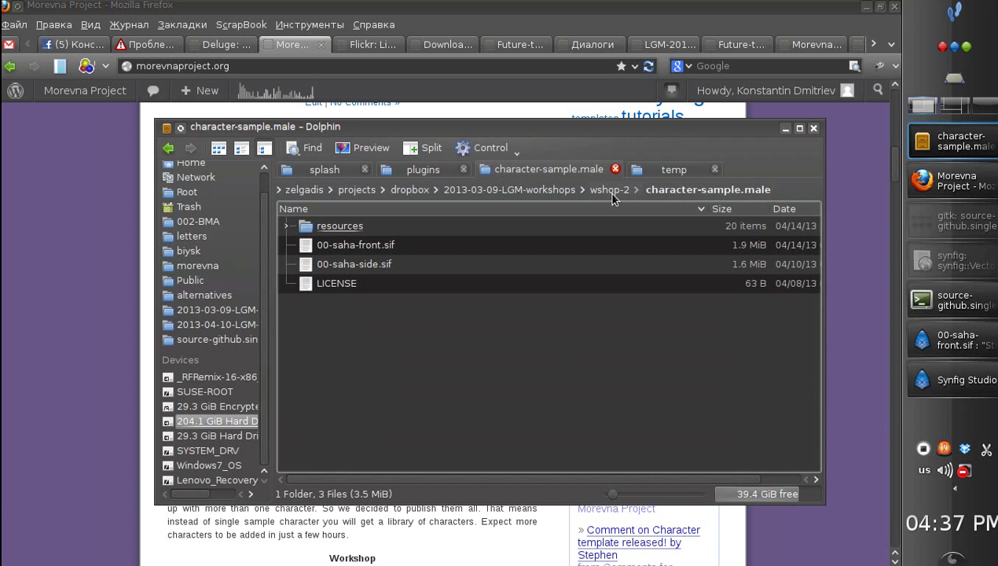
Look at the contents of the 010-dancing and 020-lipsync folders and return to wshop-2.
left_click(610, 191)
left_click(366, 229)
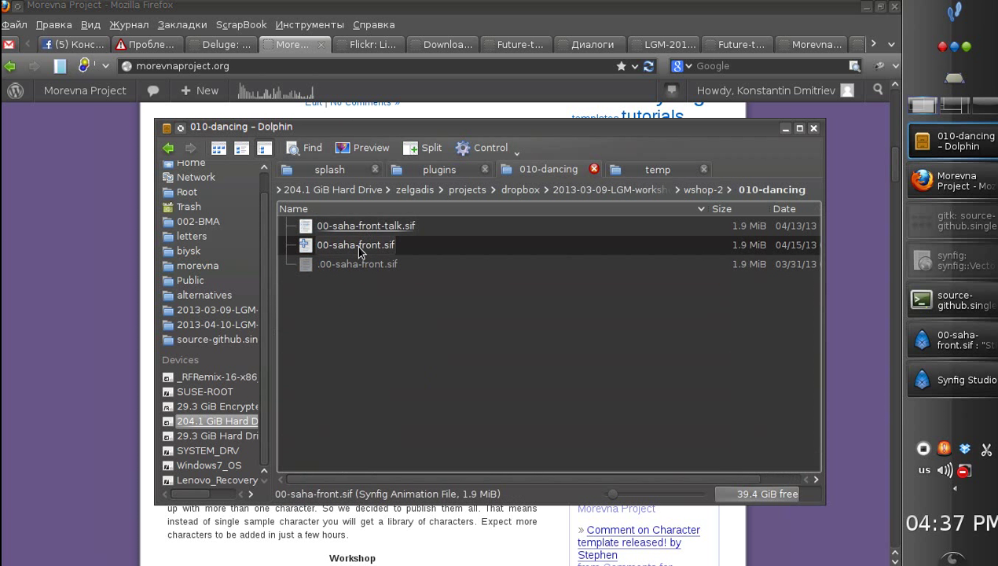
left_click(701, 190)
left_click(350, 245)
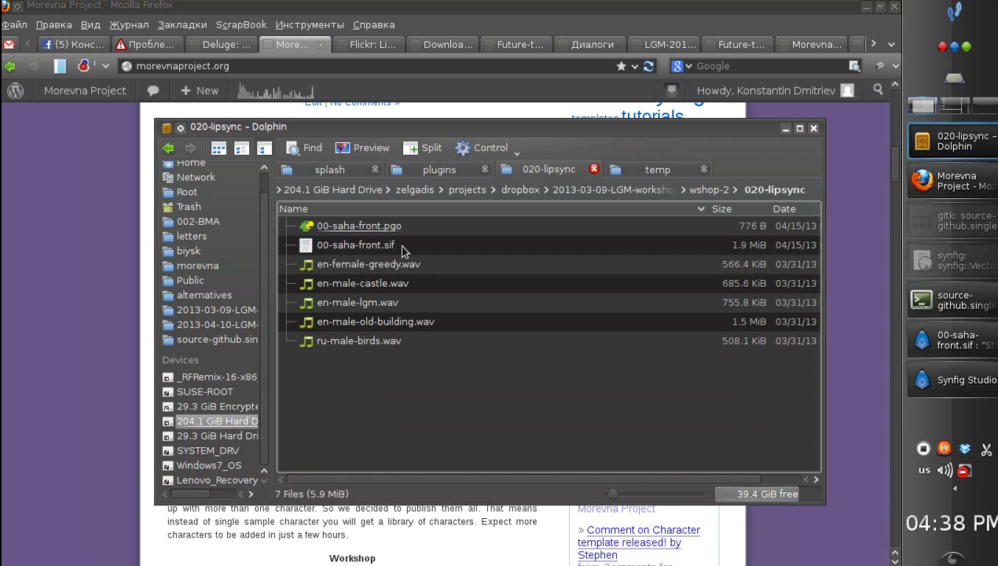
left_click(709, 192)
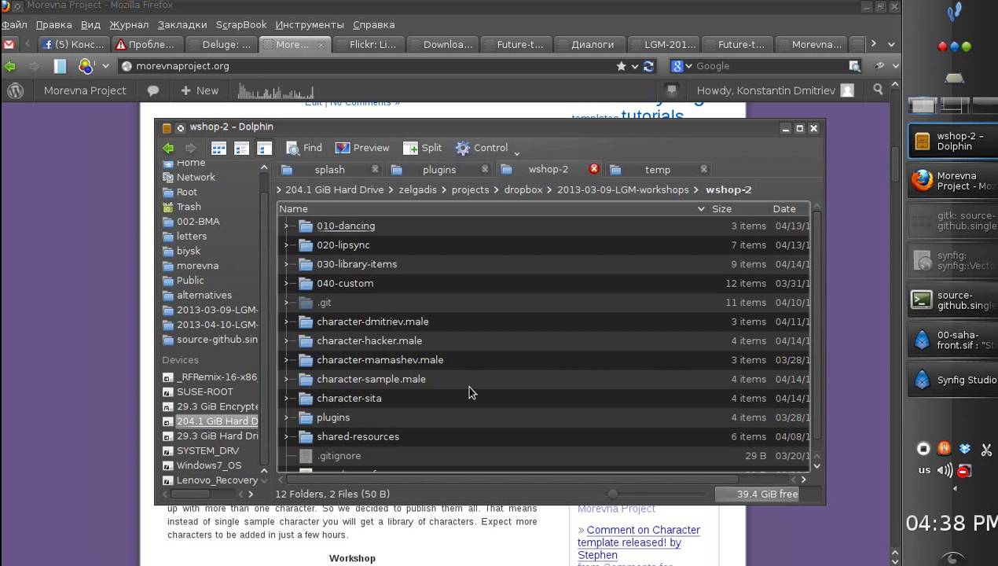
Open foots.sif from the resources folder of character-sample.male in Synfig Studio.
left_click(416, 382)
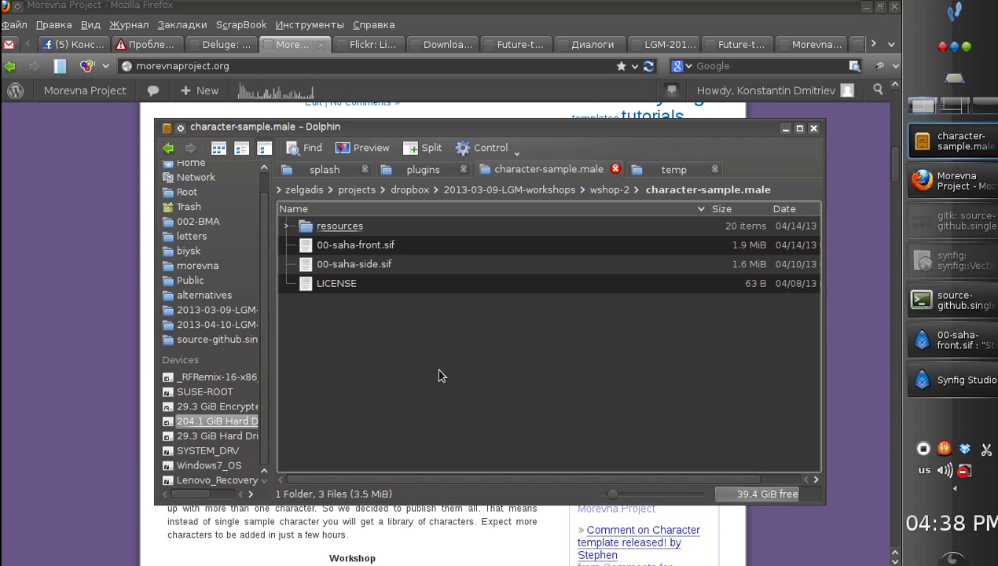
left_click(346, 230)
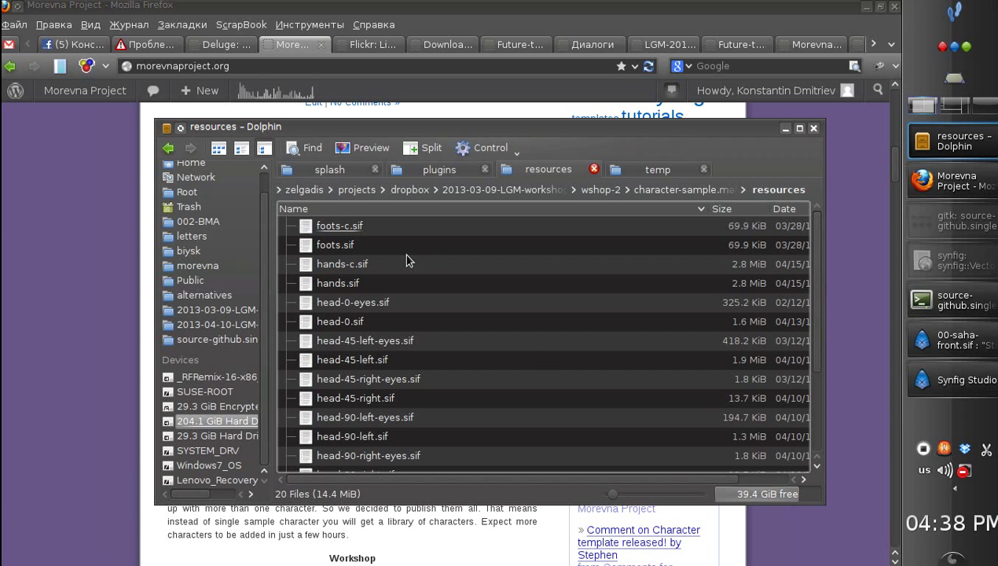
left_click(338, 244)
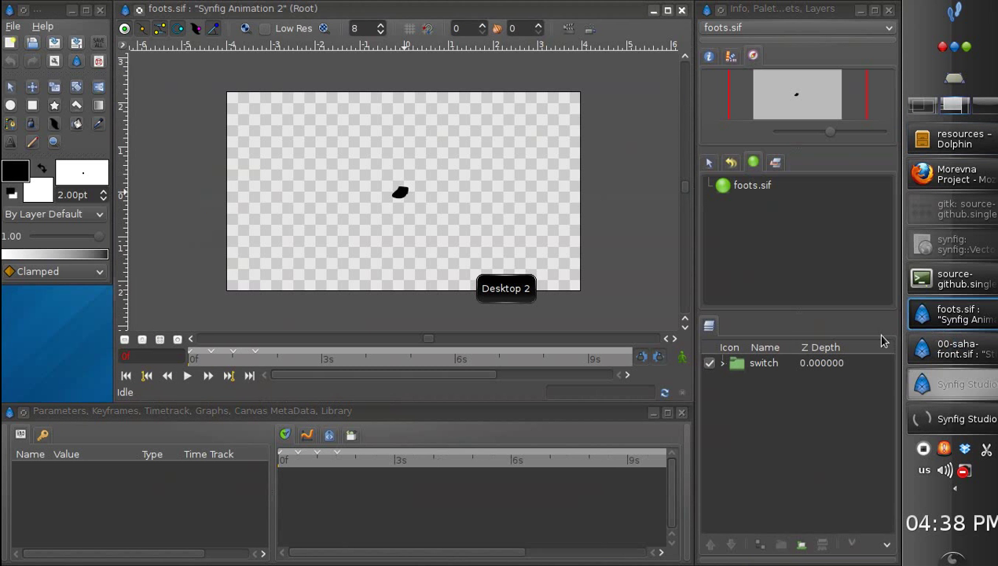
Preview the foot shapes at 12f, 20f and 1s on the timeline and close foots.sif.
left_click(209, 357)
left_click_drag(209, 355, 189, 362)
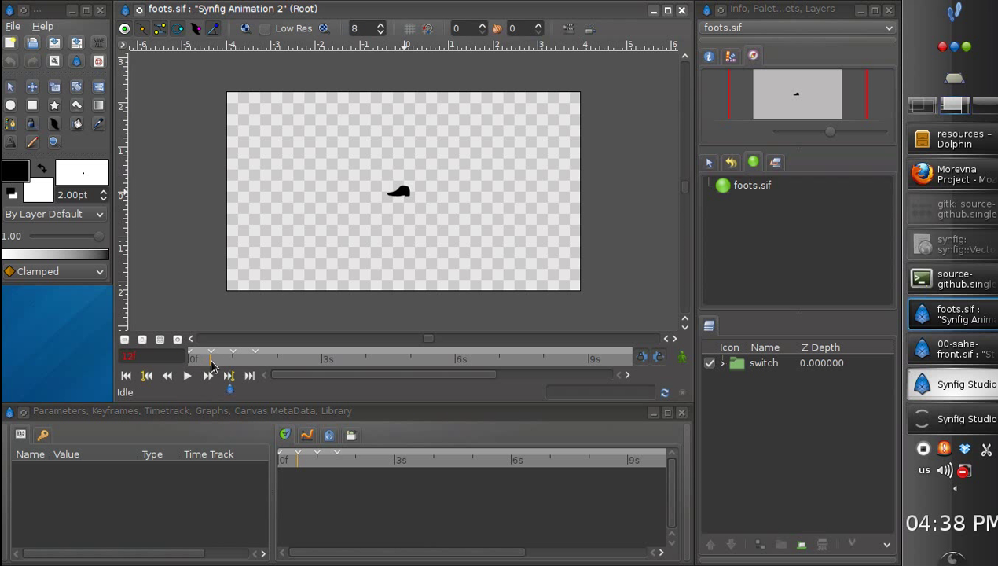
left_click(152, 353)
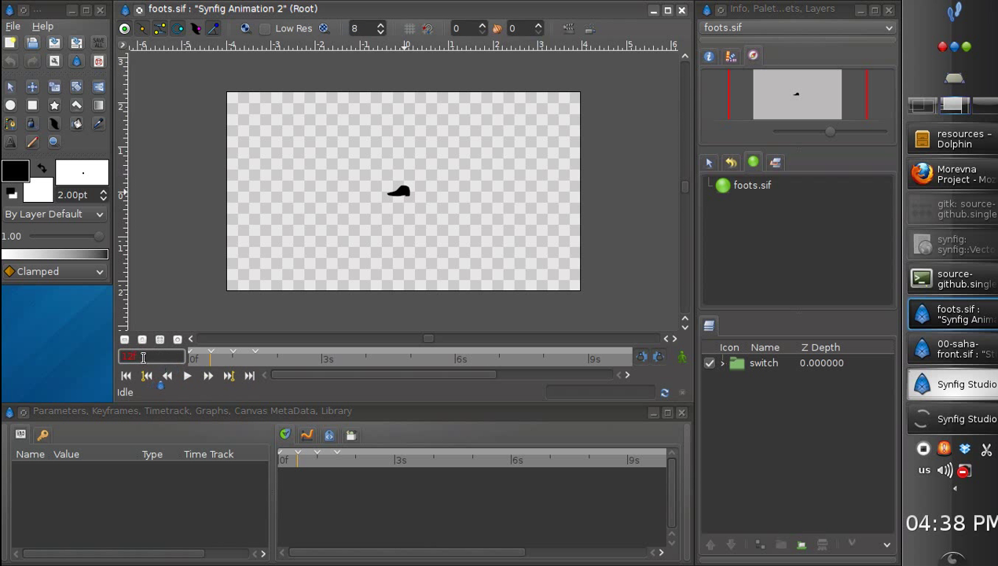
type("20")
key("Return")
left_click(233, 363)
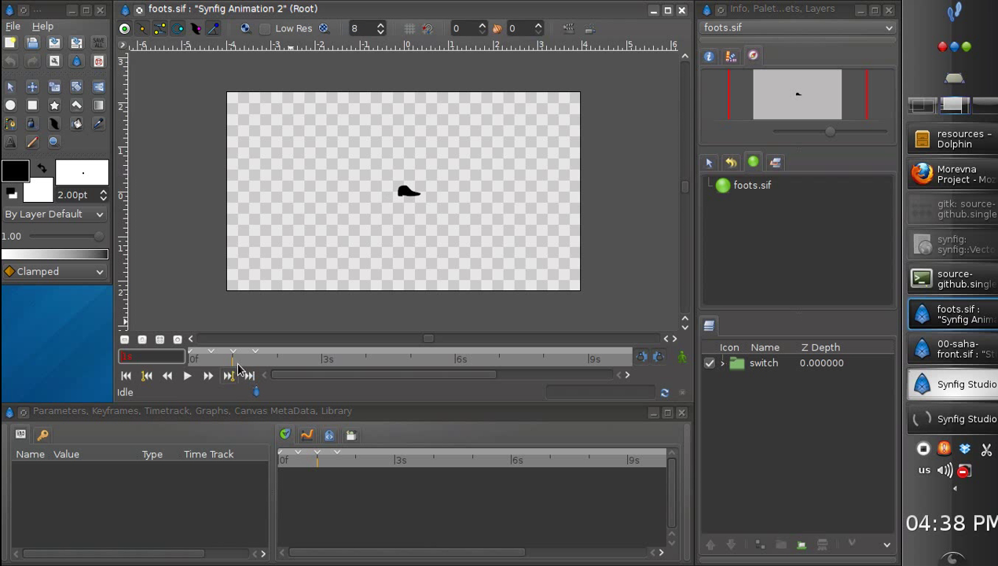
left_click(681, 10)
Switch back to the resources folder in Dolphin and open hands.sif in Synfig Studio.
left_click(968, 146)
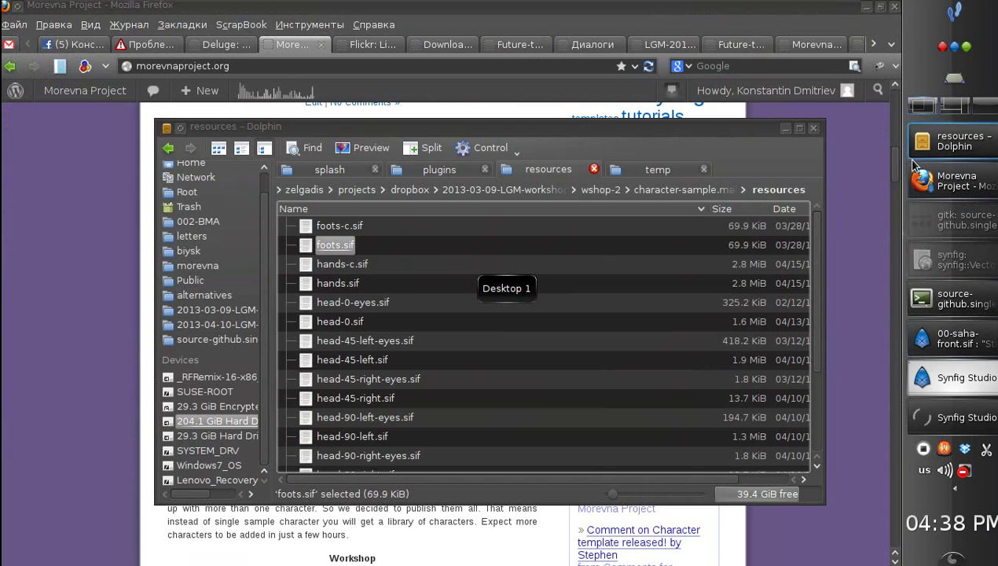
double_click(342, 286)
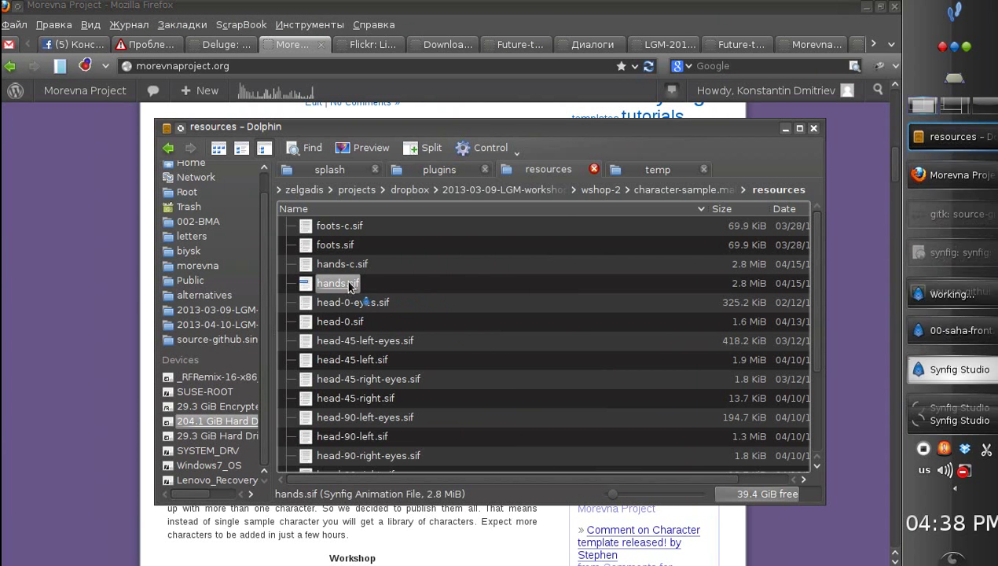
left_click(946, 297)
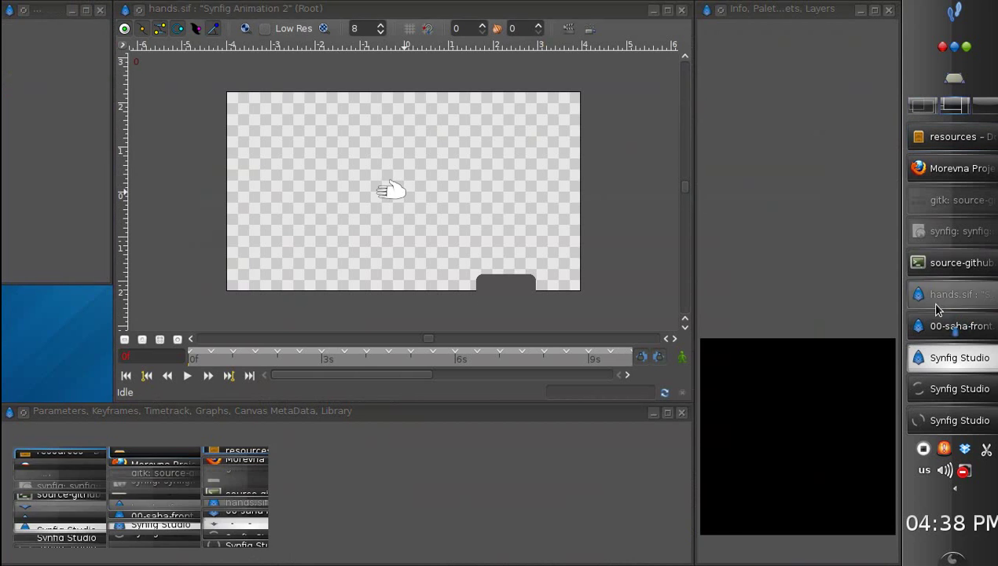
Preview the hand shapes in hands.sif keyframe by keyframe from 12f to 4s, with the canvas magnified to 198.1%.
left_click(227, 377)
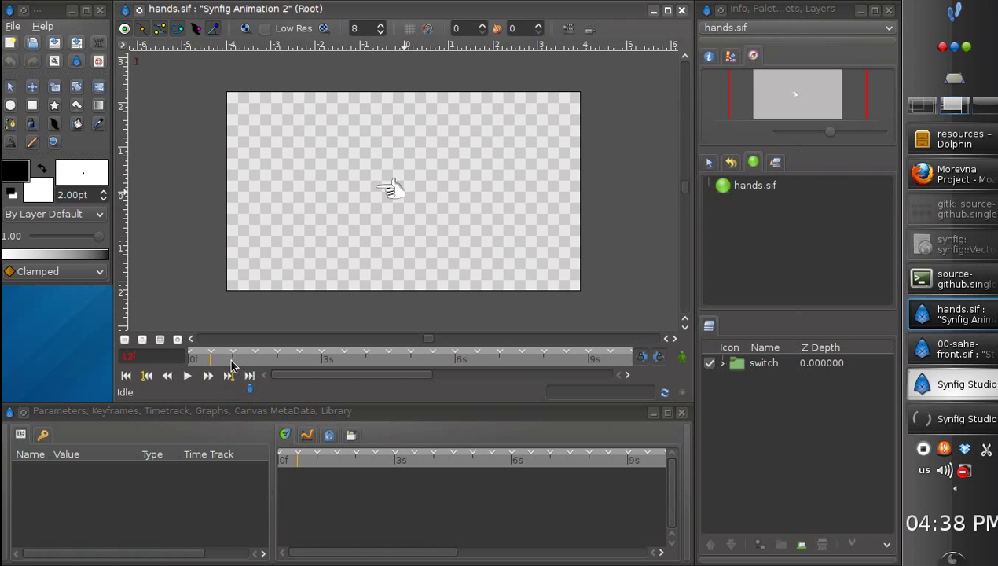
left_click(234, 361)
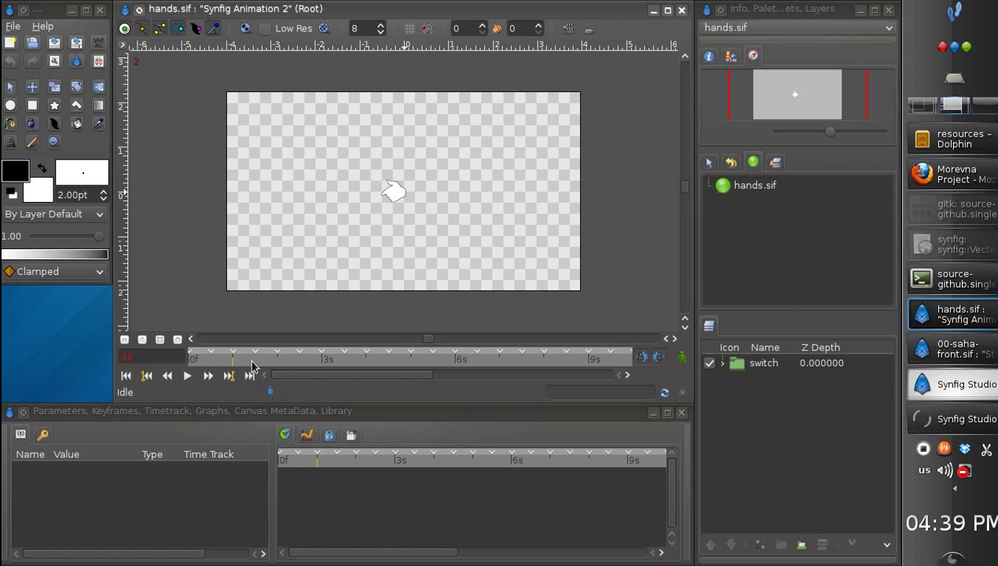
left_click(253, 362)
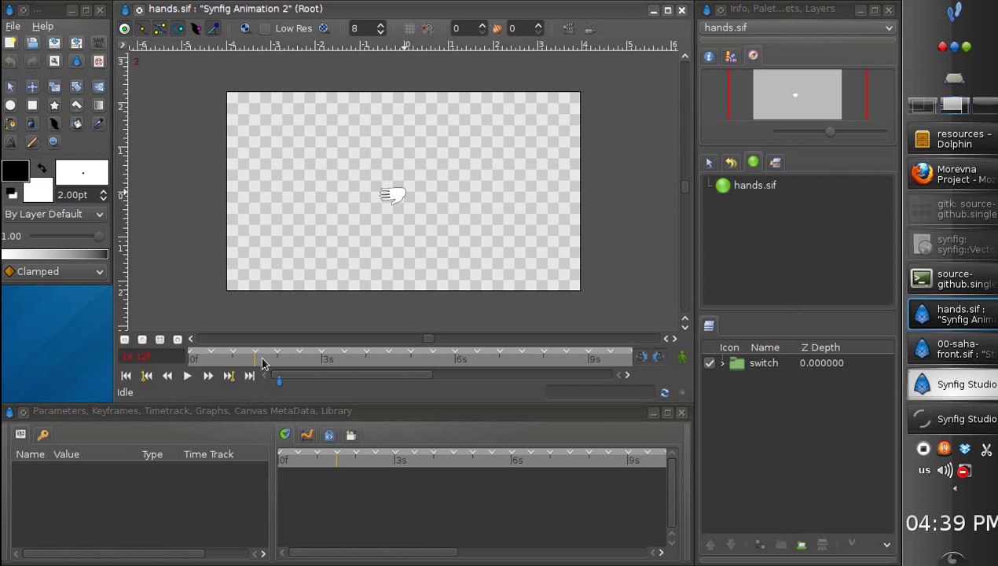
left_click_drag(829, 132, 842, 132)
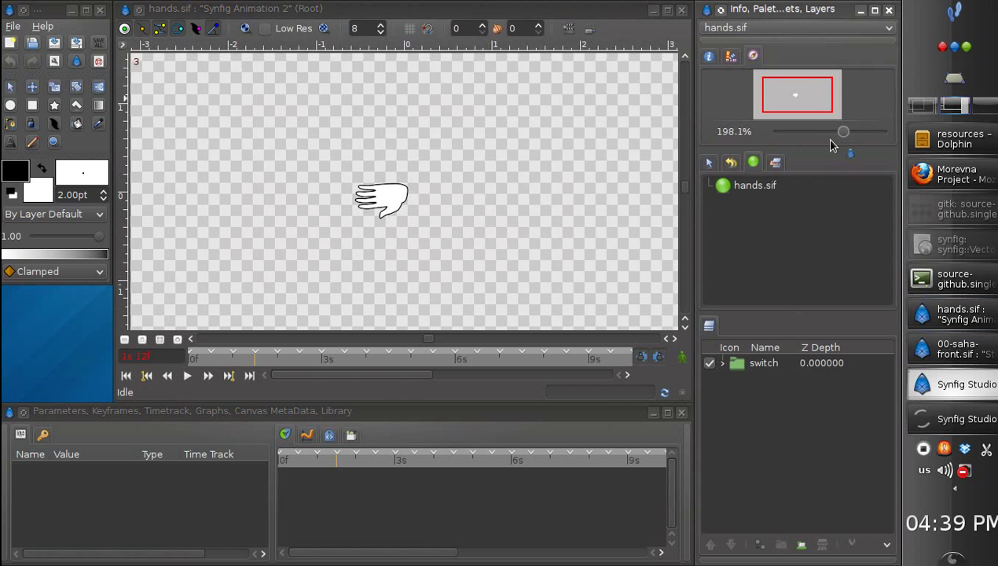
left_click(277, 363)
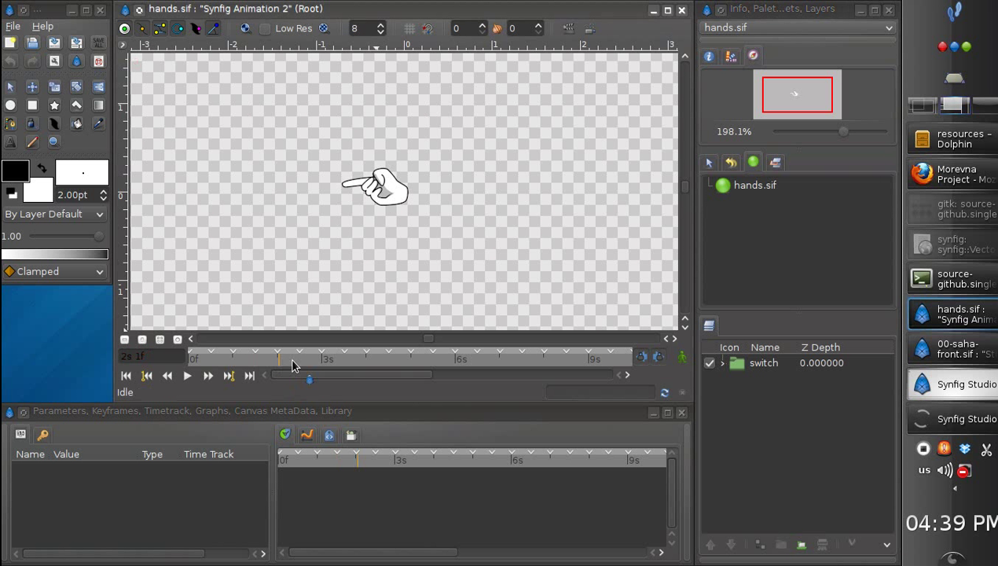
left_click(298, 360)
left_click(324, 361)
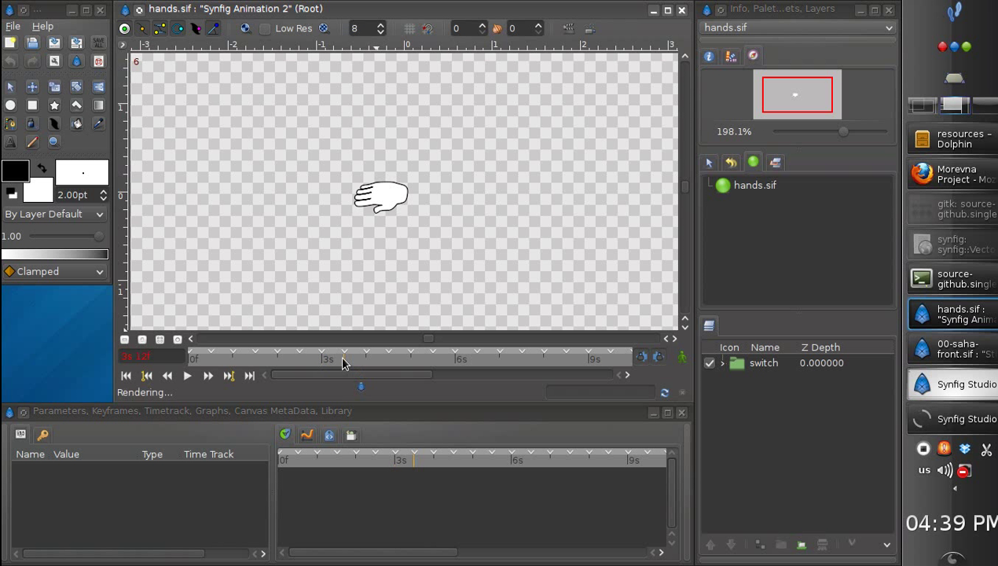
left_click(342, 363)
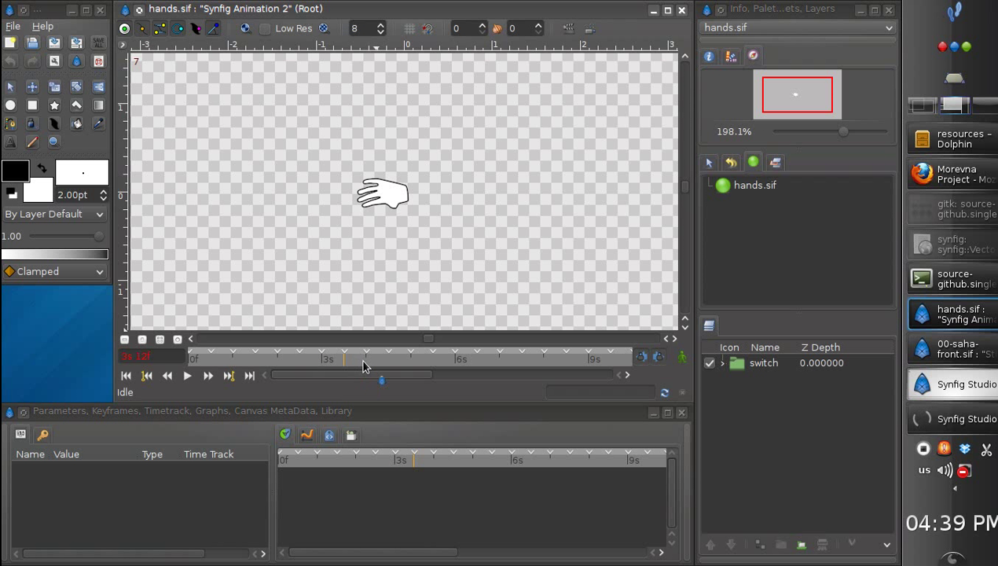
left_click(365, 361)
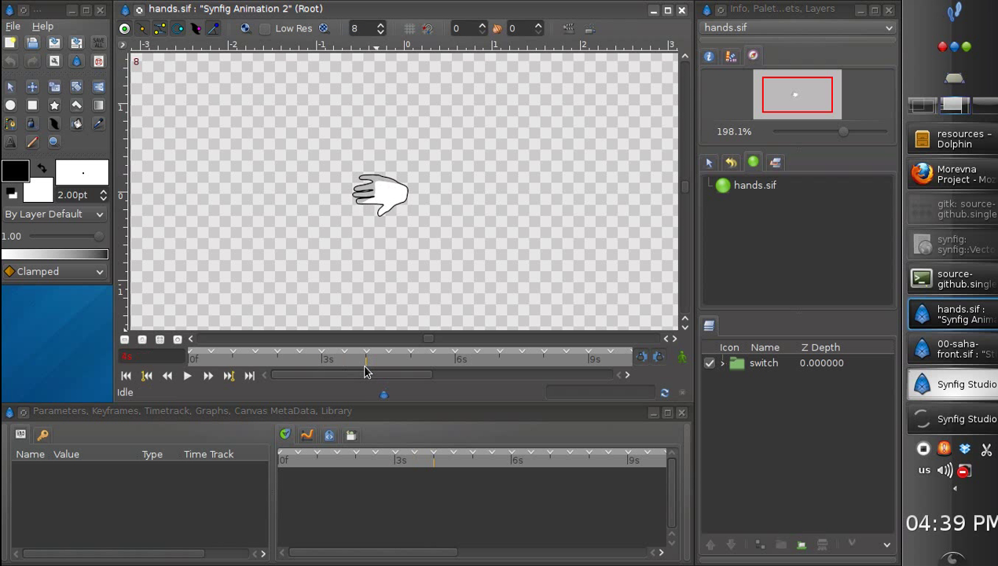
Expand the switch group and examine the hand layers from 24 up to 17 one by one.
left_click(725, 364)
left_click_drag(891, 381, 885, 479)
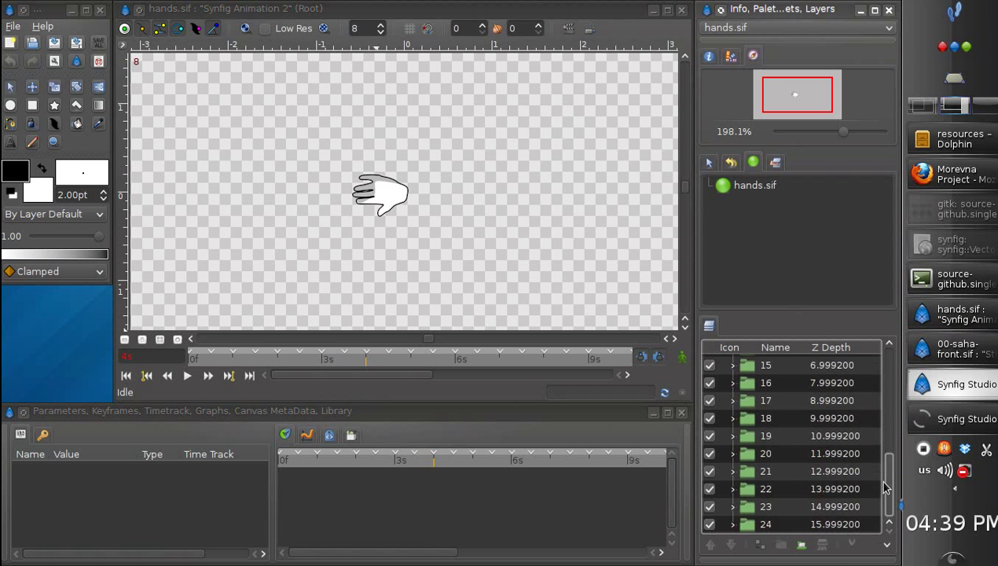
left_click(777, 524)
left_click(786, 507)
left_click(786, 489)
left_click(783, 471)
left_click(783, 453)
left_click(785, 435)
left_click(785, 418)
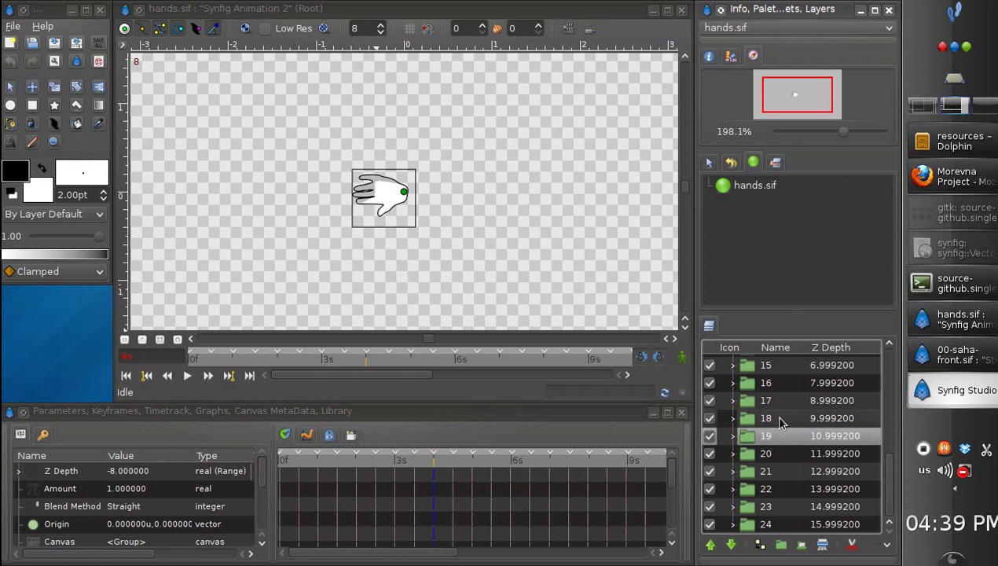
left_click(788, 401)
Examine hand layers 4, 1, 2 and 3 near the start of the switch group.
left_click_drag(884, 463, 876, 371)
left_click(766, 433)
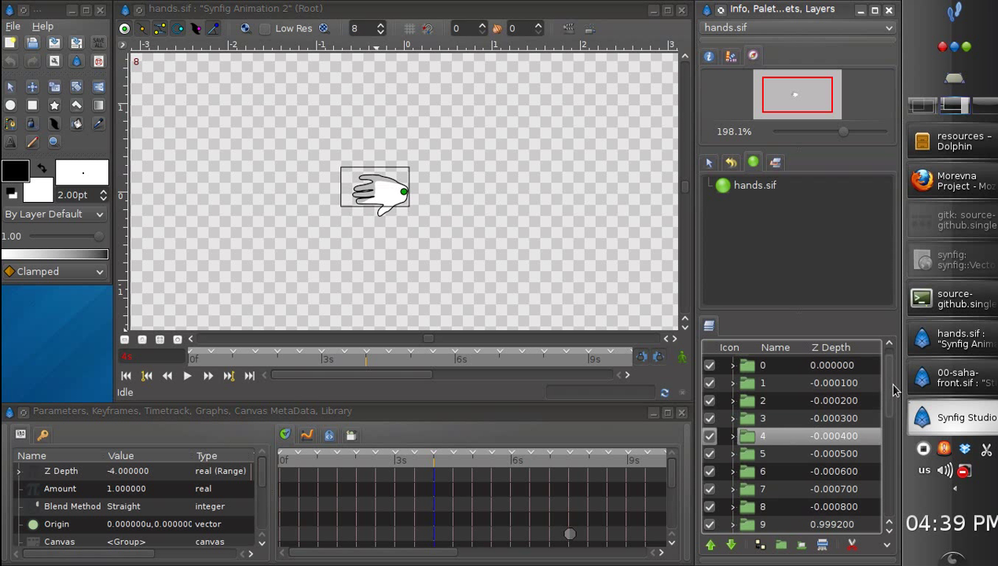
scroll(890, 383, "up", 1)
left_click(774, 398)
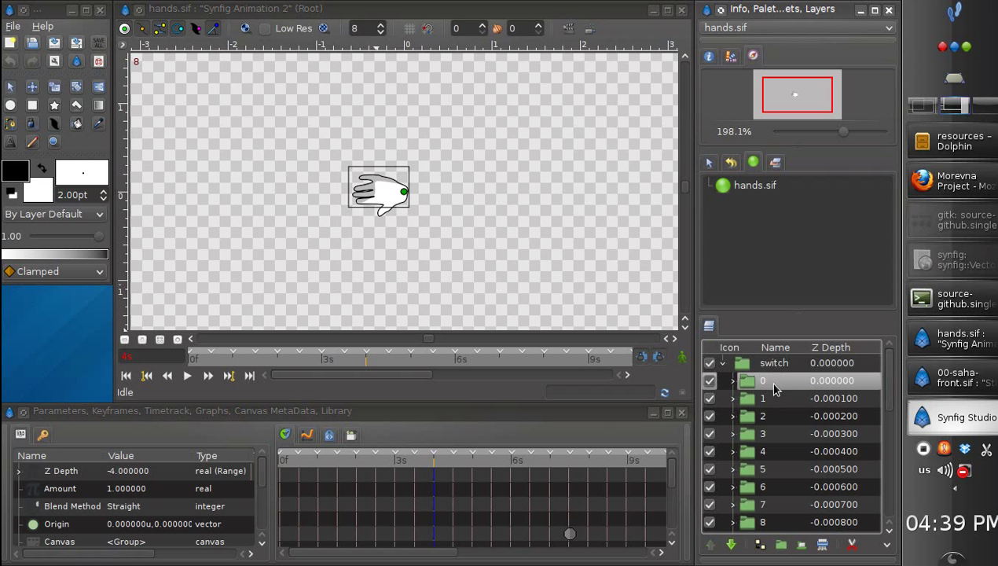
left_click(773, 416)
left_click(773, 433)
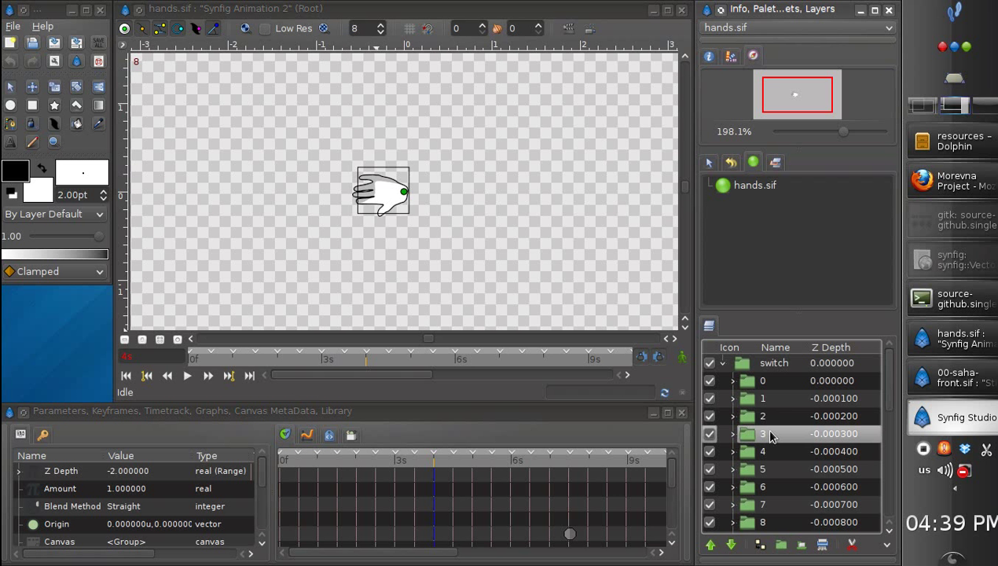
Deselect the hand layer, close hands.sif and switch back to the resources folder in Dolphin.
left_click(544, 157)
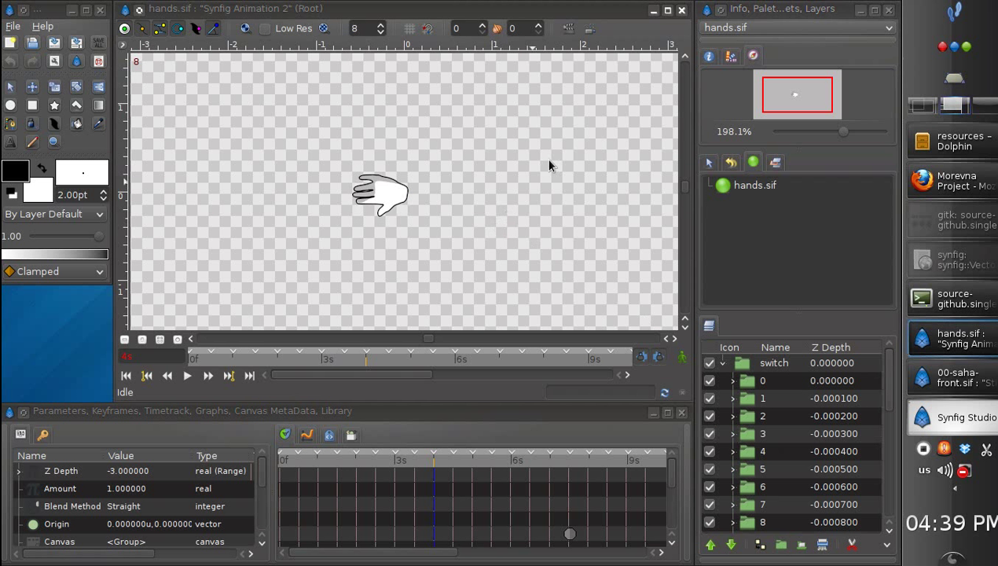
left_click(681, 10)
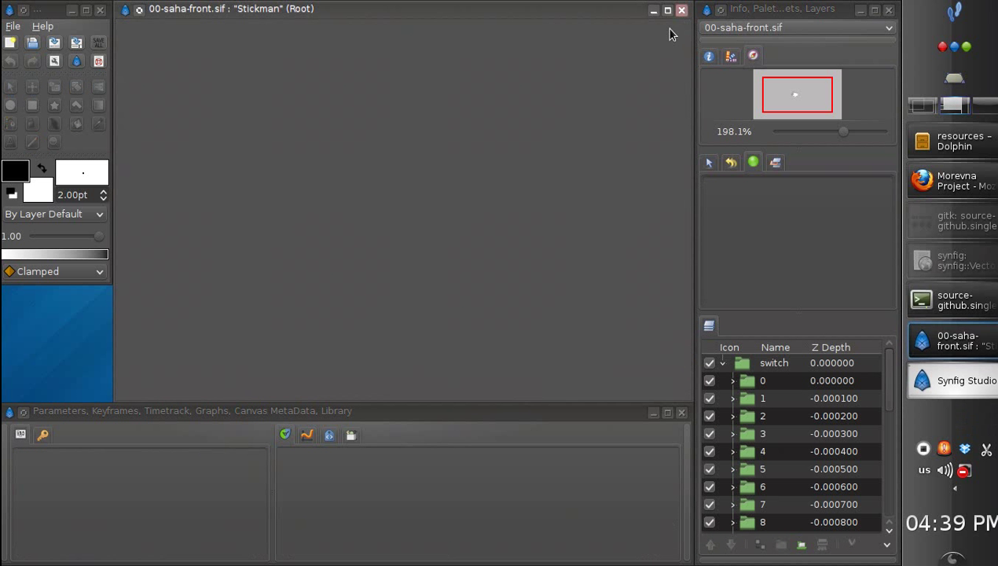
left_click(953, 141)
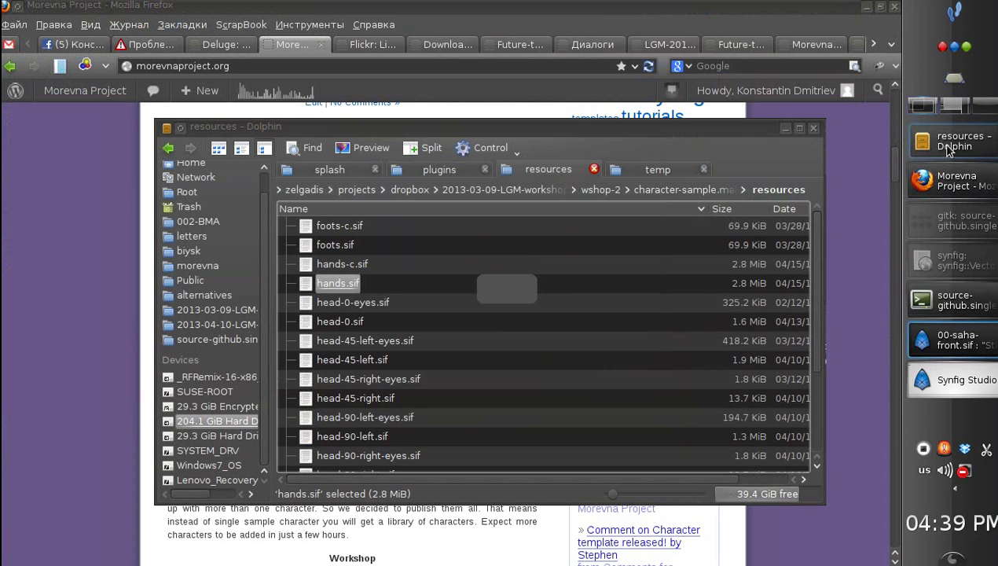
Highlight the files from head-0-eyes.sif to head-90-right.sif, make the Dolphin window taller to view more files, and clear the selection.
left_click_drag(415, 304, 382, 460)
left_click_drag(810, 272, 819, 306)
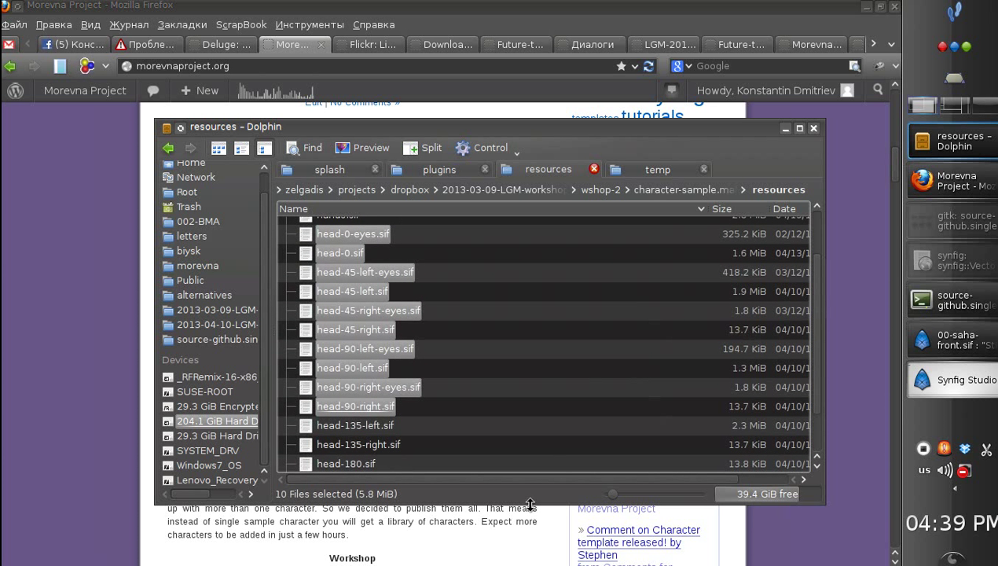
left_click_drag(530, 502, 526, 554)
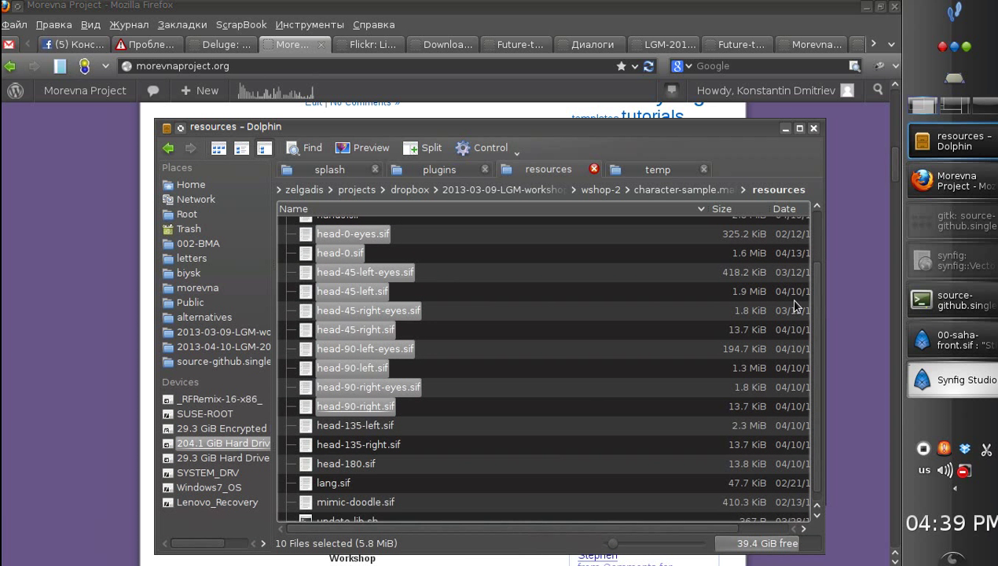
left_click_drag(809, 305, 808, 291)
left_click(544, 415)
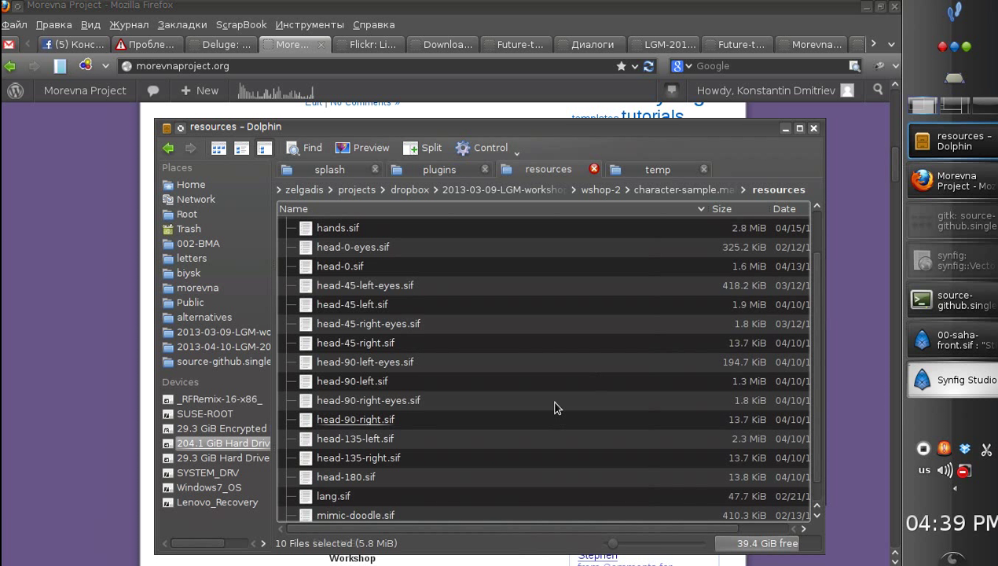
Open head-0.sif from the resources folder, switch to it in Synfig Studio, and view its keyframes at 12f, 1s and 1s 12f.
left_click(350, 267)
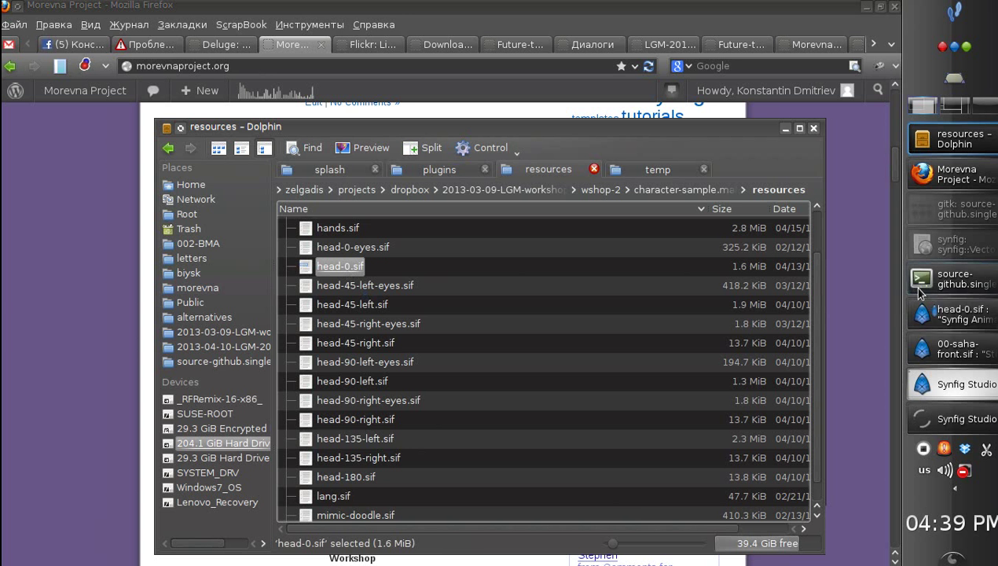
left_click(940, 319)
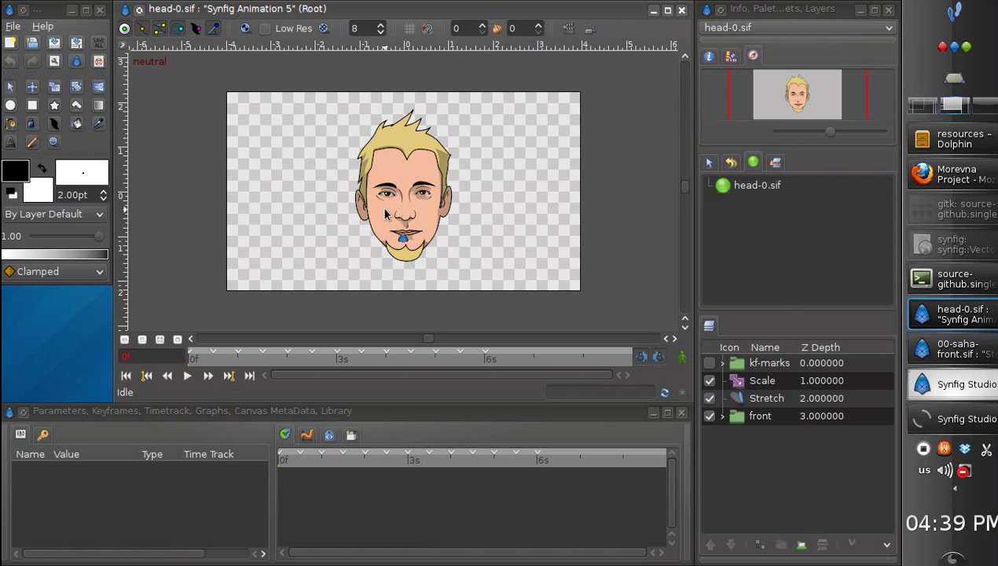
left_click(212, 362)
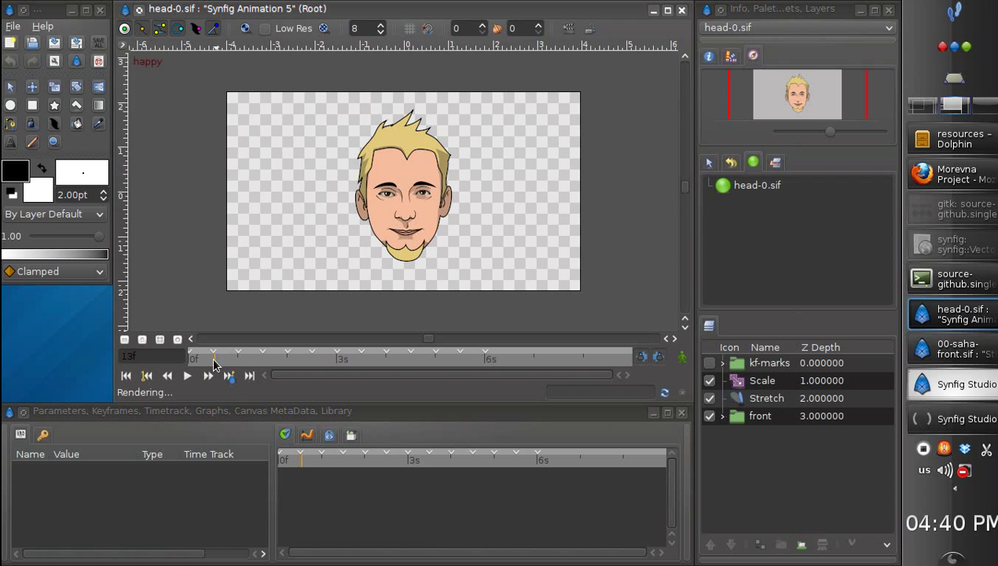
left_click(213, 363)
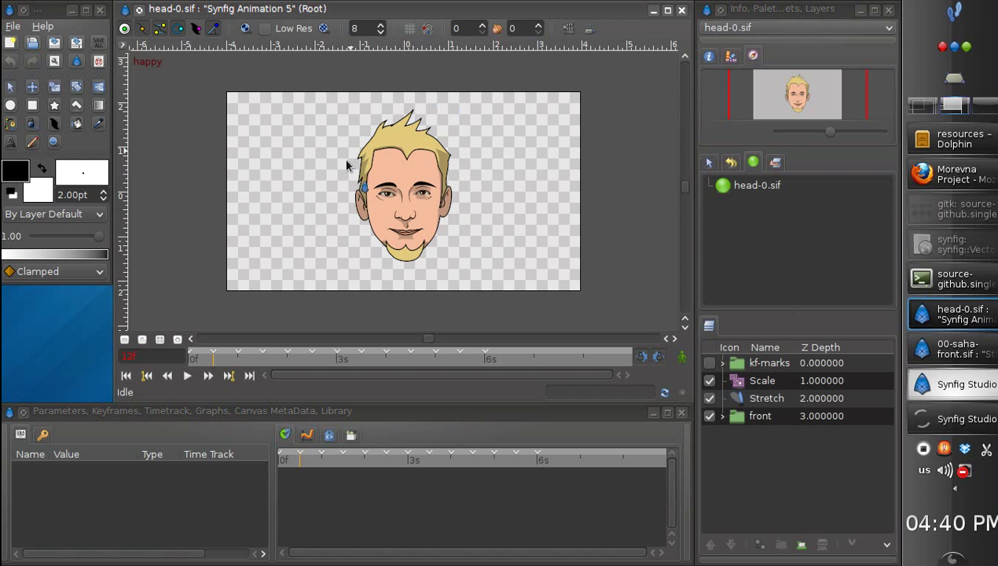
left_click(237, 362)
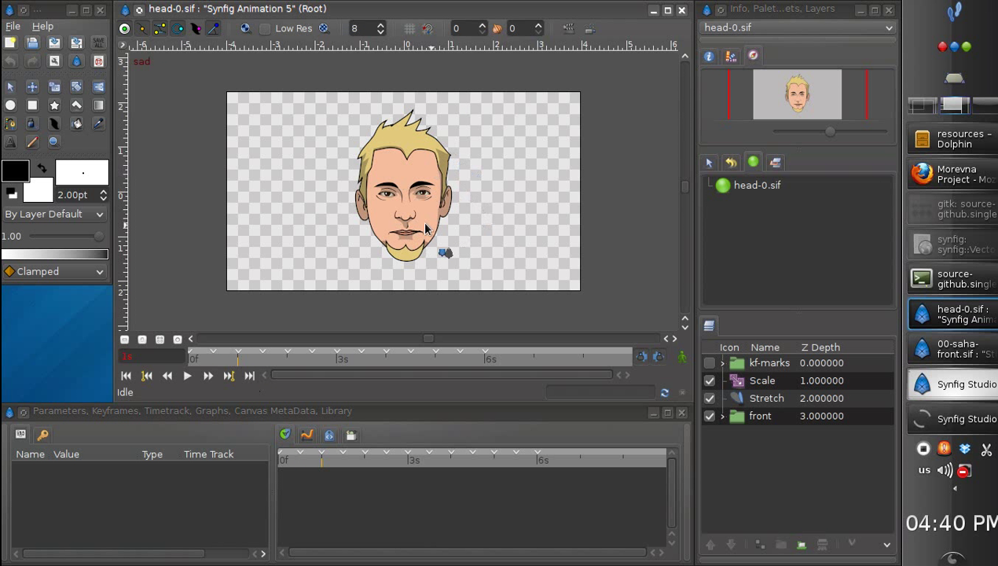
left_click(262, 363)
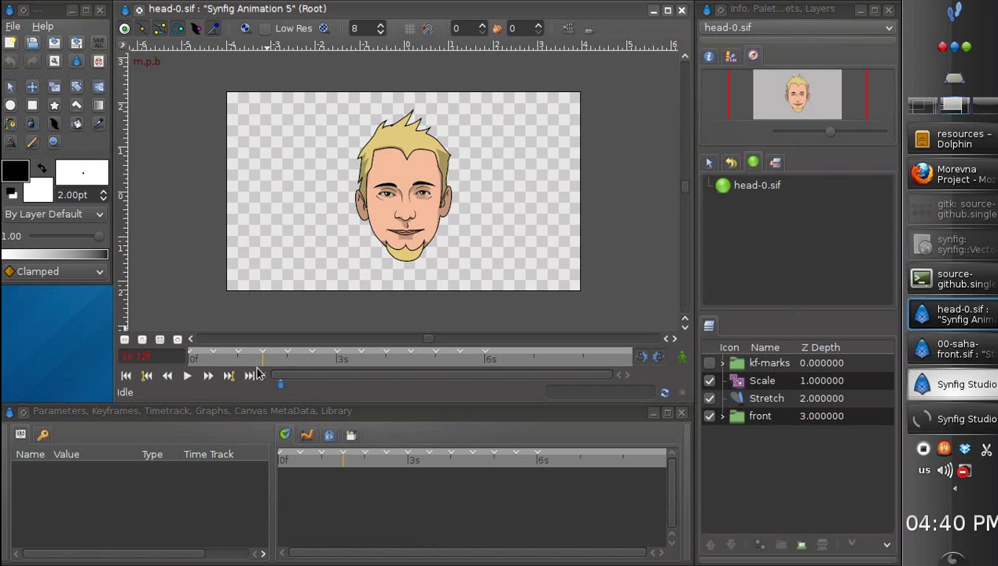
Step forward through the following keyframes up to 4s to examine the mouth shapes, selecting the front group on the way.
left_click(229, 376)
left_click(230, 377)
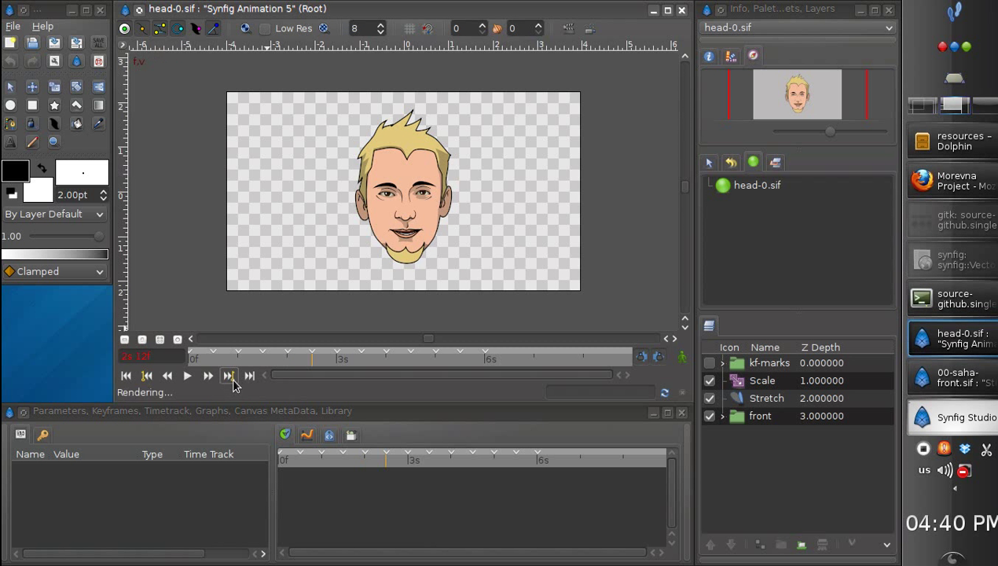
left_click(230, 376)
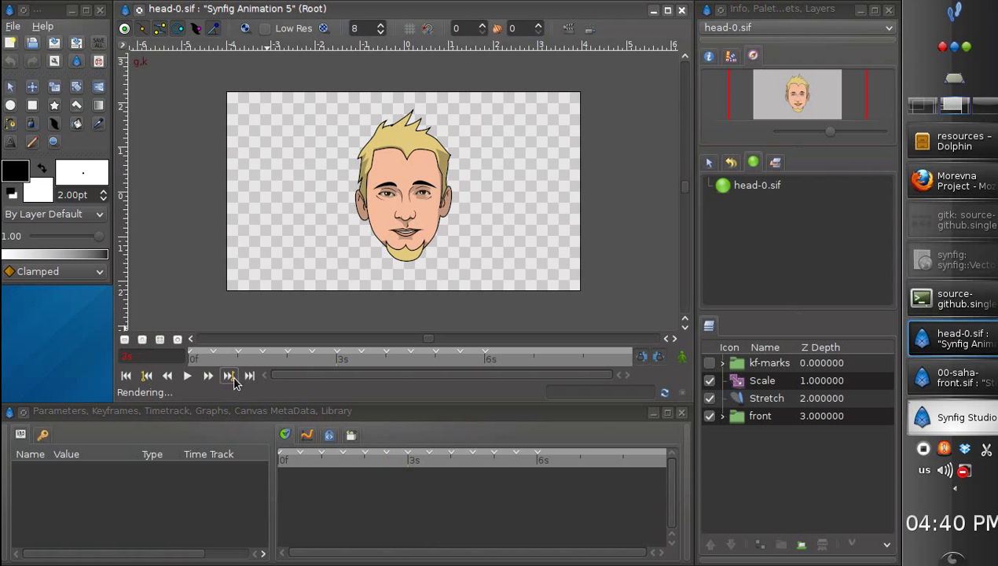
left_click(752, 421)
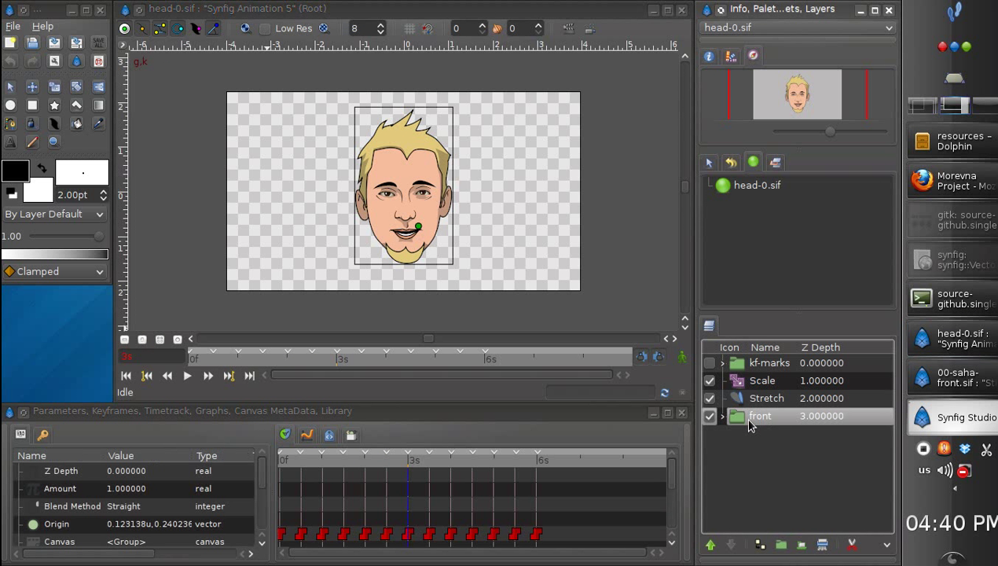
left_click(229, 375)
left_click(229, 376)
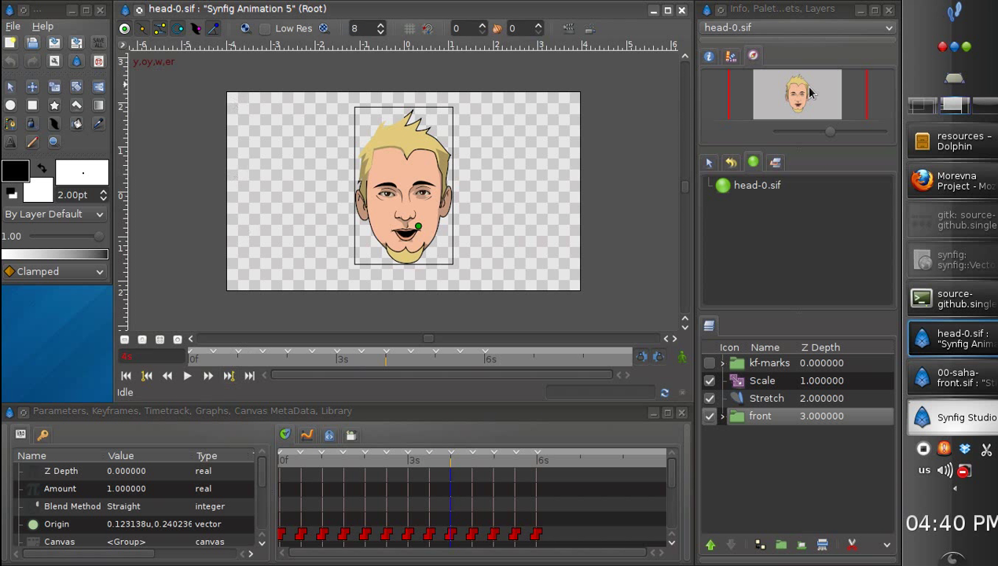
Enlarge the head slightly and review its expressions and mouth shapes again at the keyframes from 12f to 3s.
left_click_drag(831, 137, 833, 137)
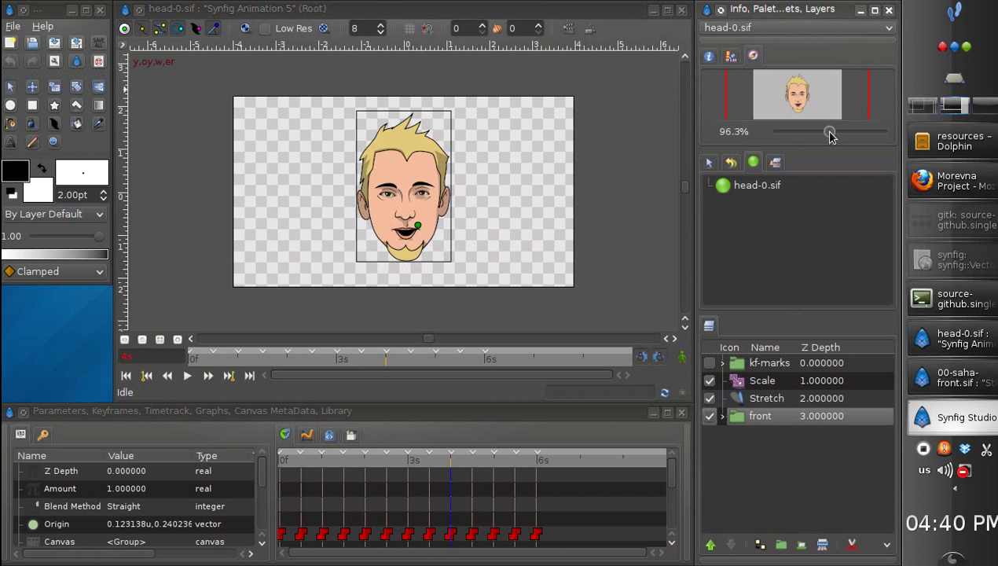
left_click(211, 360)
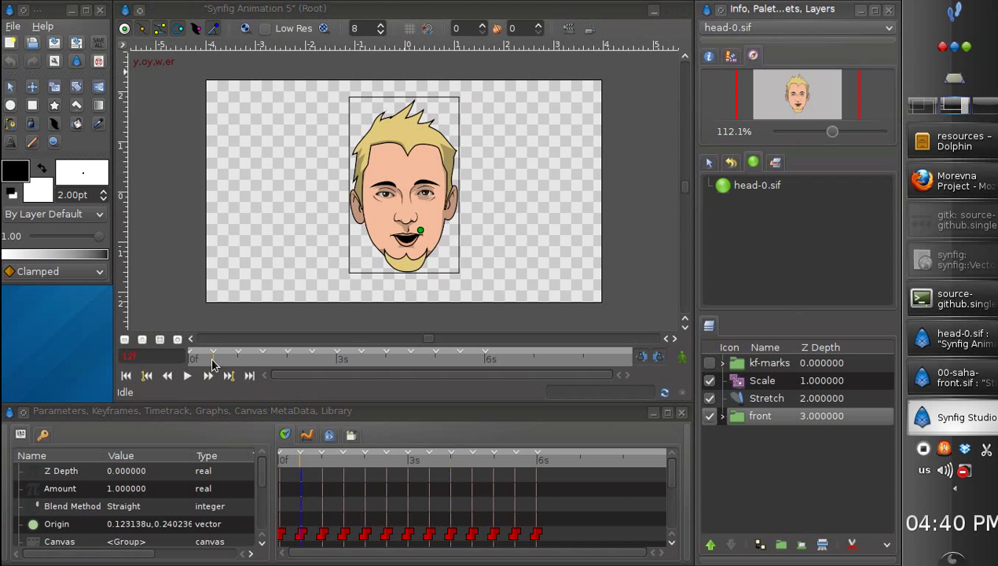
left_click(238, 361)
left_click(262, 364)
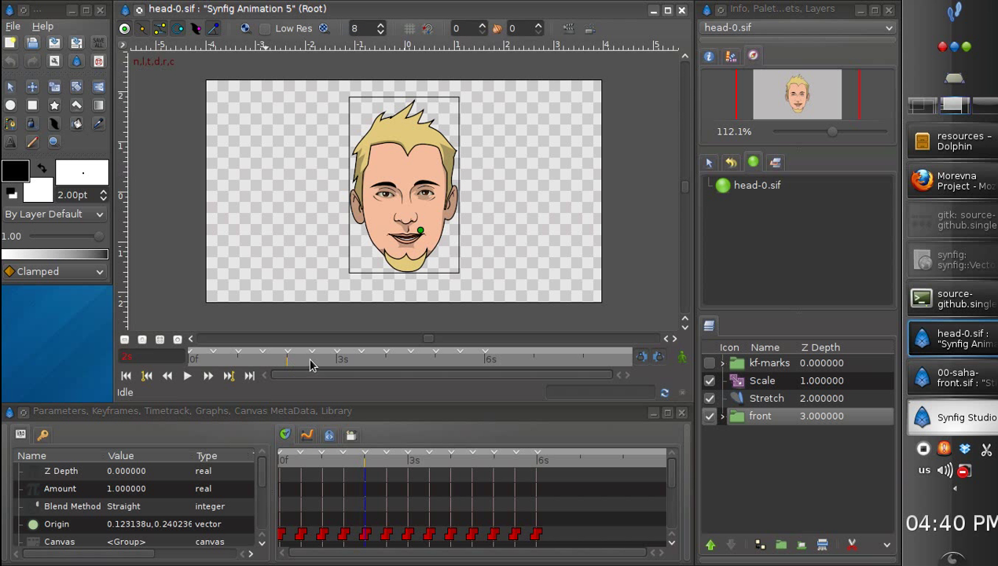
left_click(312, 359)
key("comma")
left_click(336, 363)
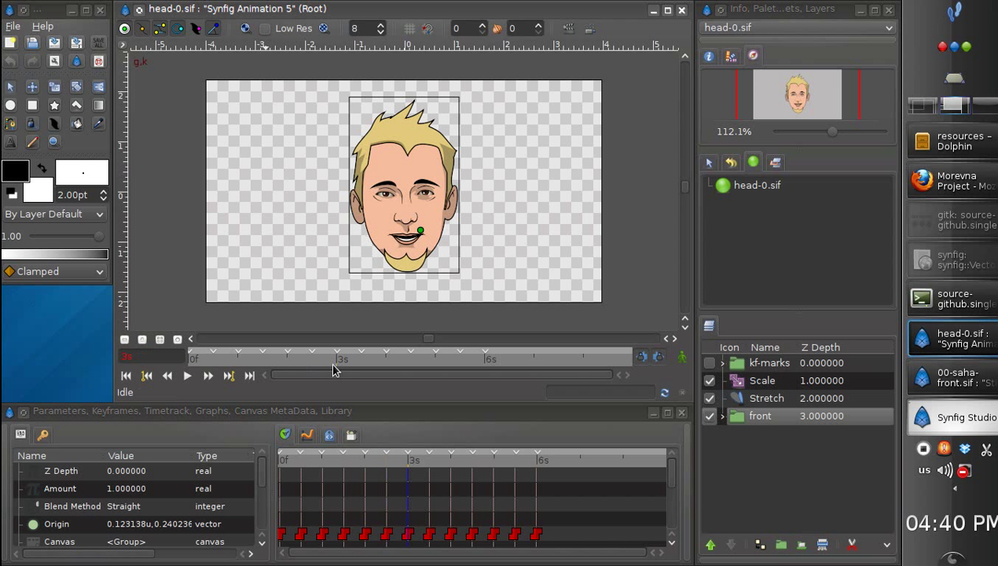
Compare the mouth shapes at the 1s, 1s 12f and 2s keyframes.
left_click(263, 364)
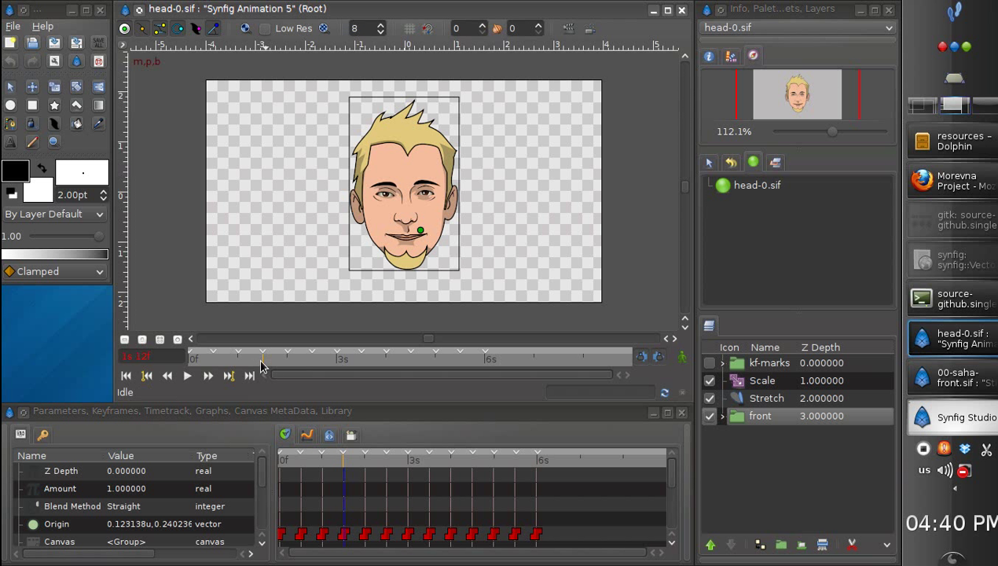
left_click(238, 364)
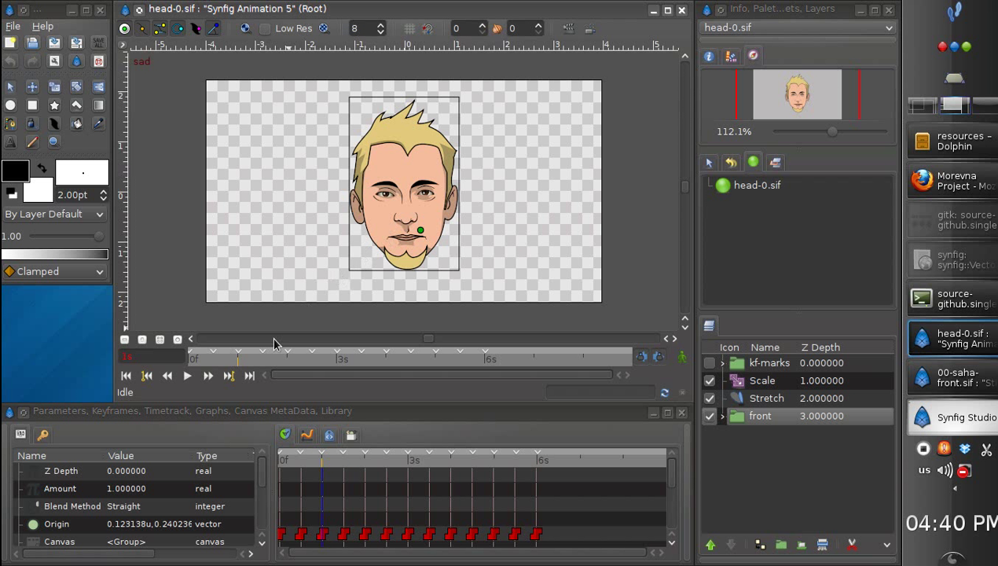
left_click(262, 364)
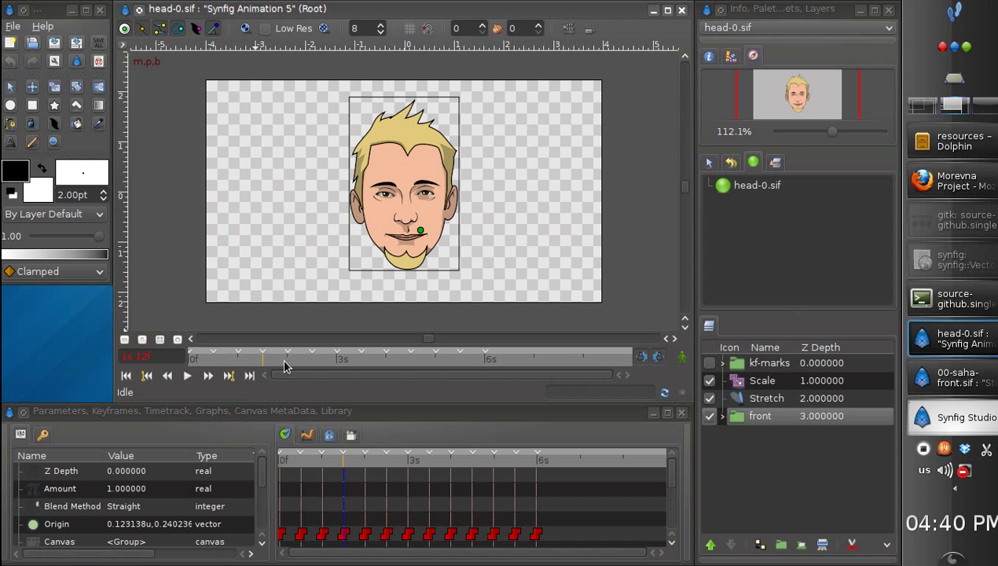
left_click(287, 364)
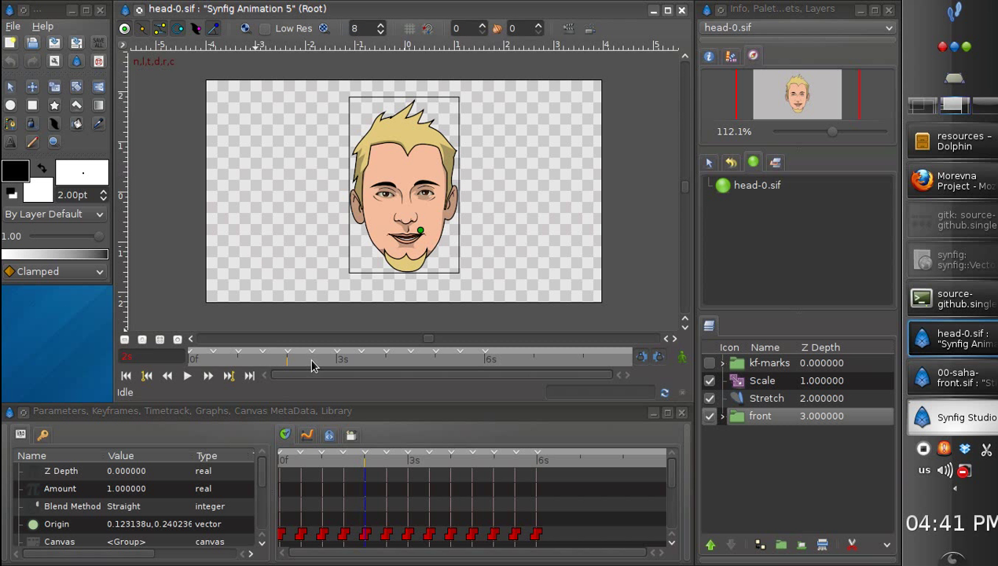
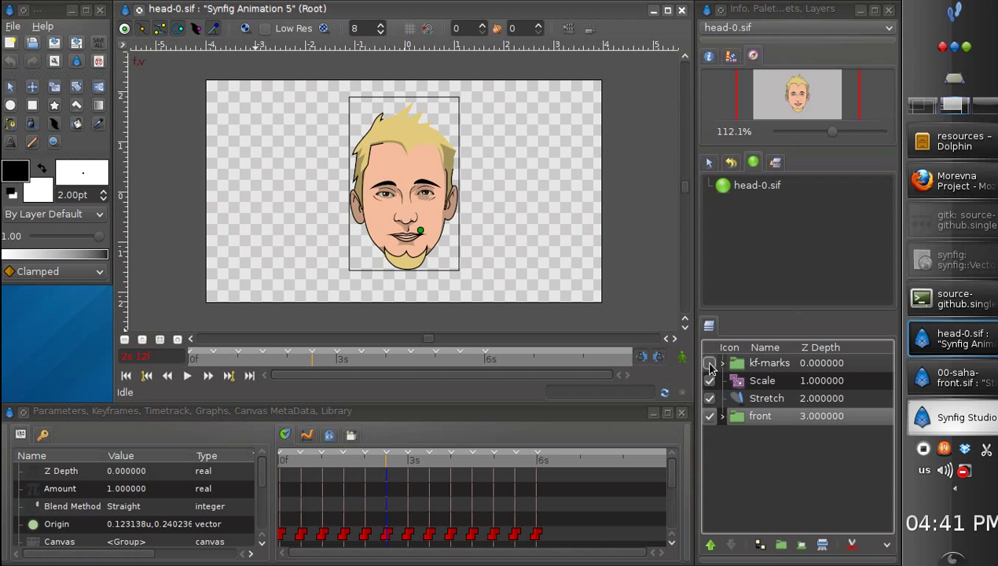
Show the kf-marks group, examine its labels at the 2s, 1s, 12f and 3s keyframes, and toggle the group off and on.
left_click(710, 363)
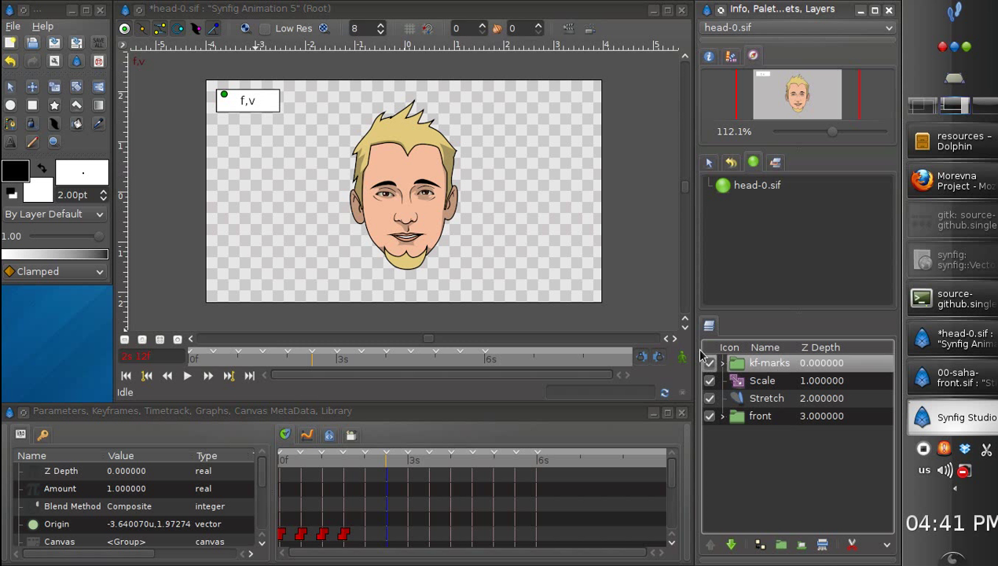
left_click(287, 360)
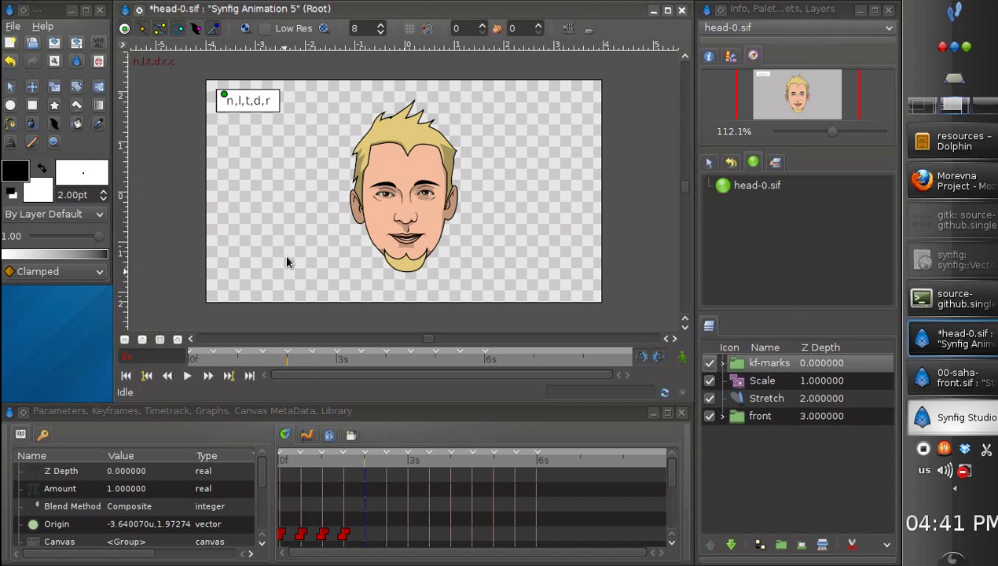
left_click(280, 210)
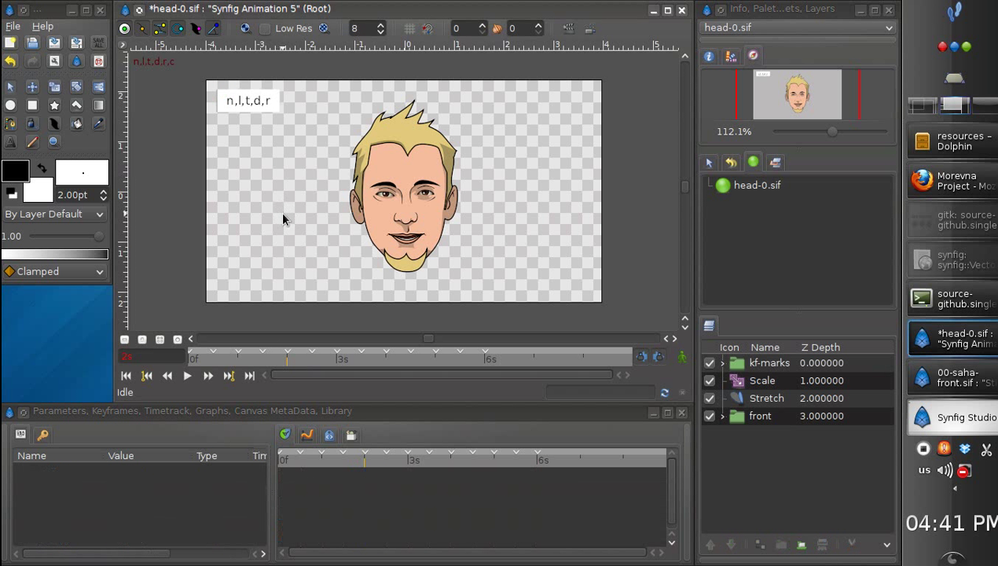
left_click(256, 360)
left_click(239, 359)
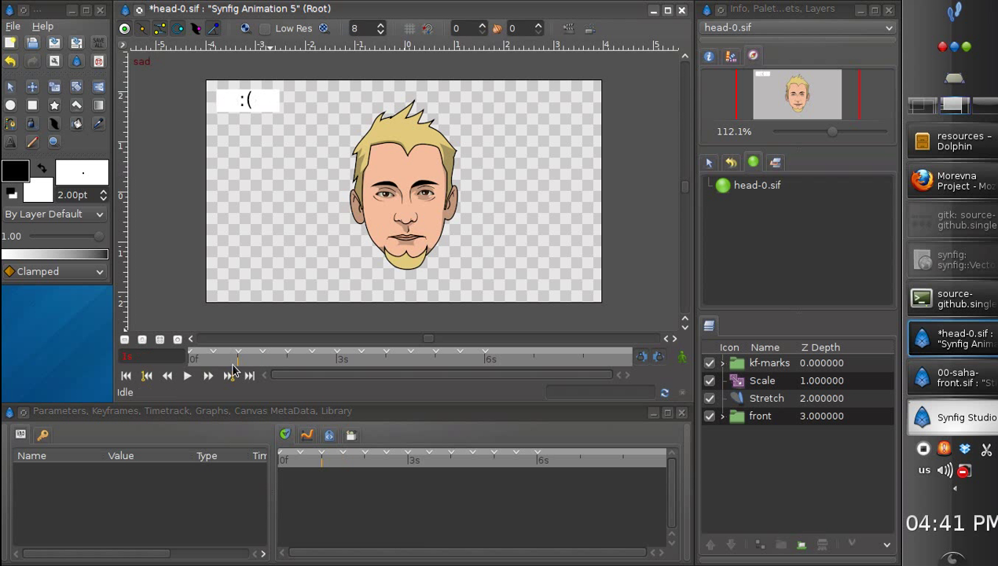
left_click(213, 360)
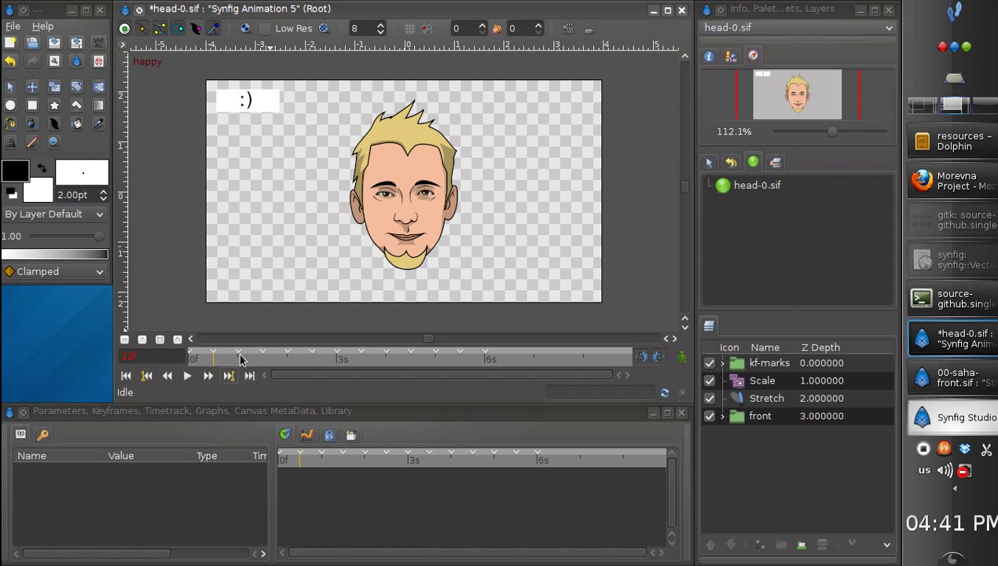
left_click(336, 363)
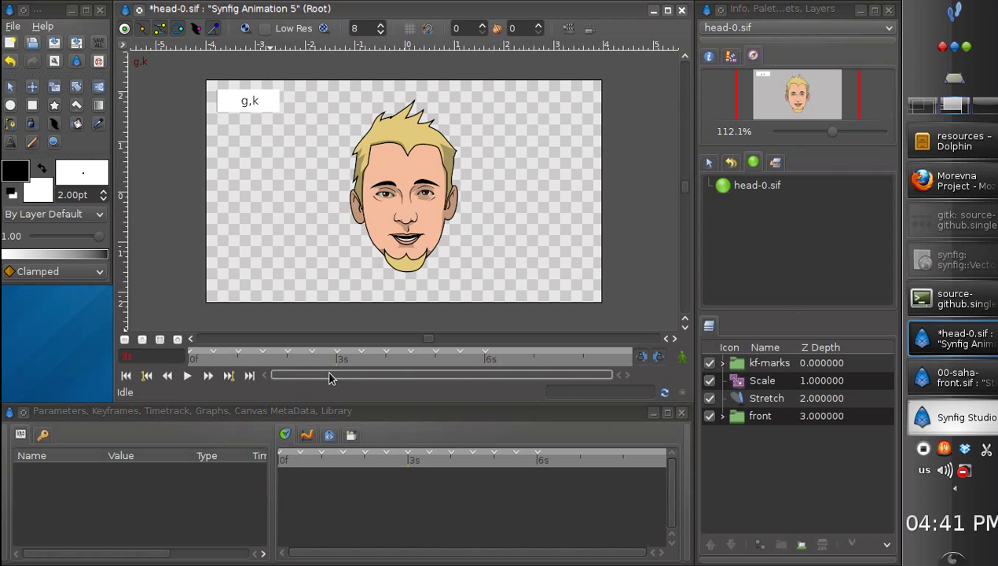
left_click(710, 365)
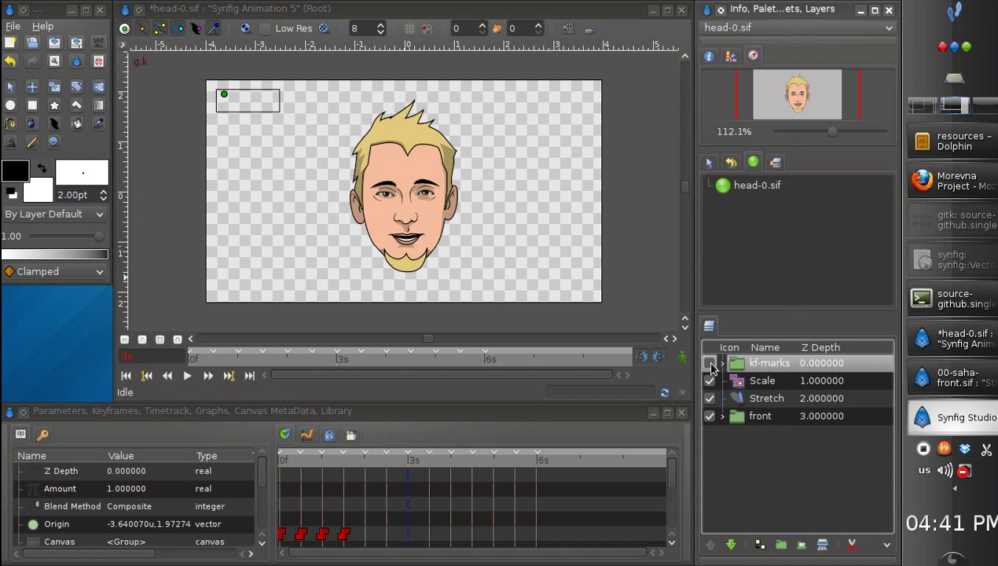
left_click(709, 365)
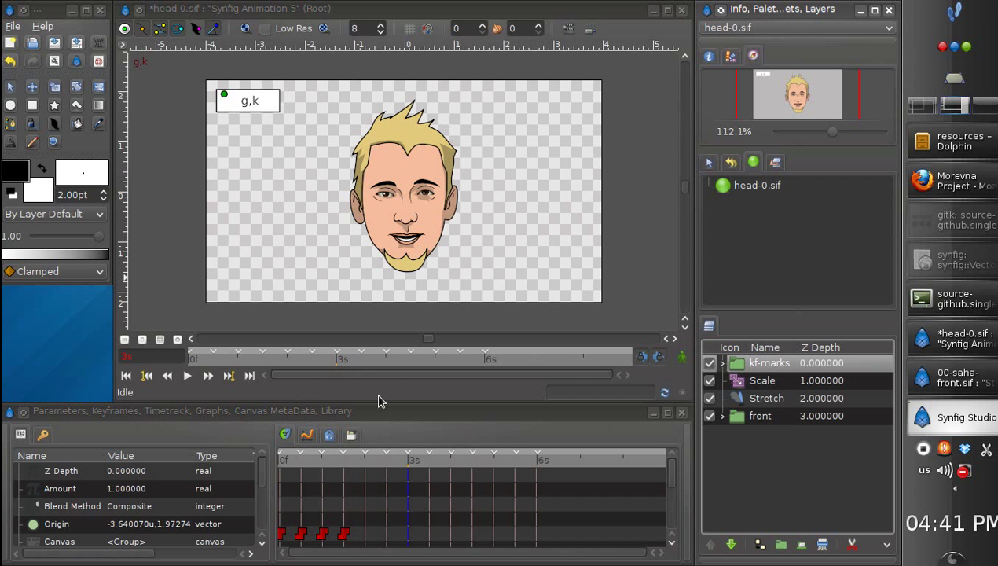
Expand the ValueBase Nodes in the canvas library and set the (stk)-lang value to 1.
left_click(351, 435)
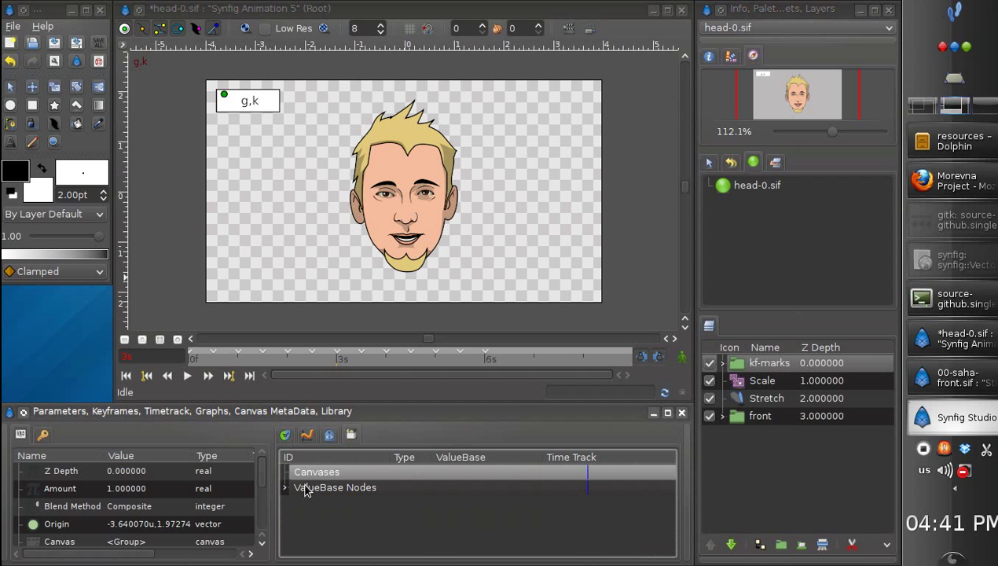
left_click(286, 488)
left_click(489, 504)
type("1")
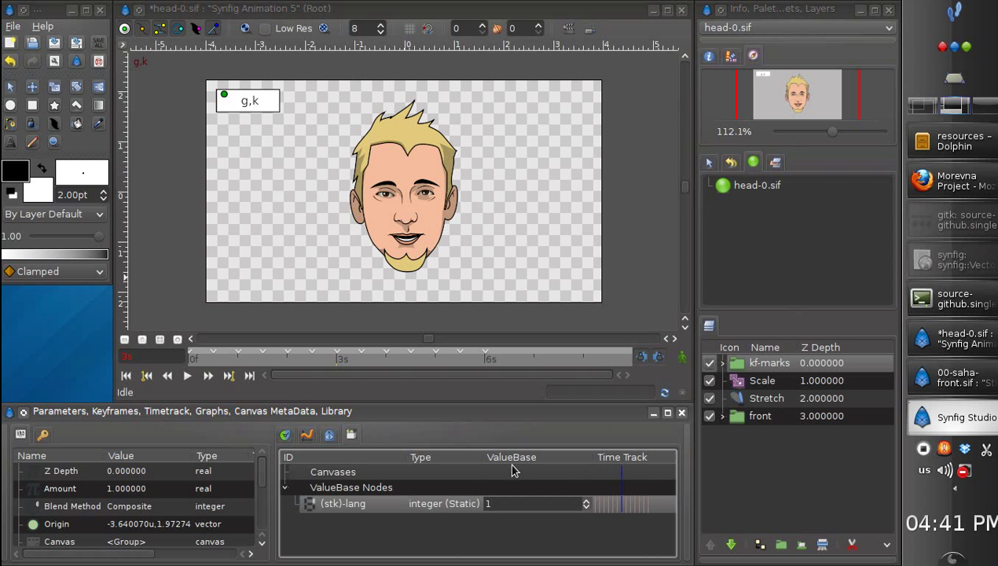
key("Return")
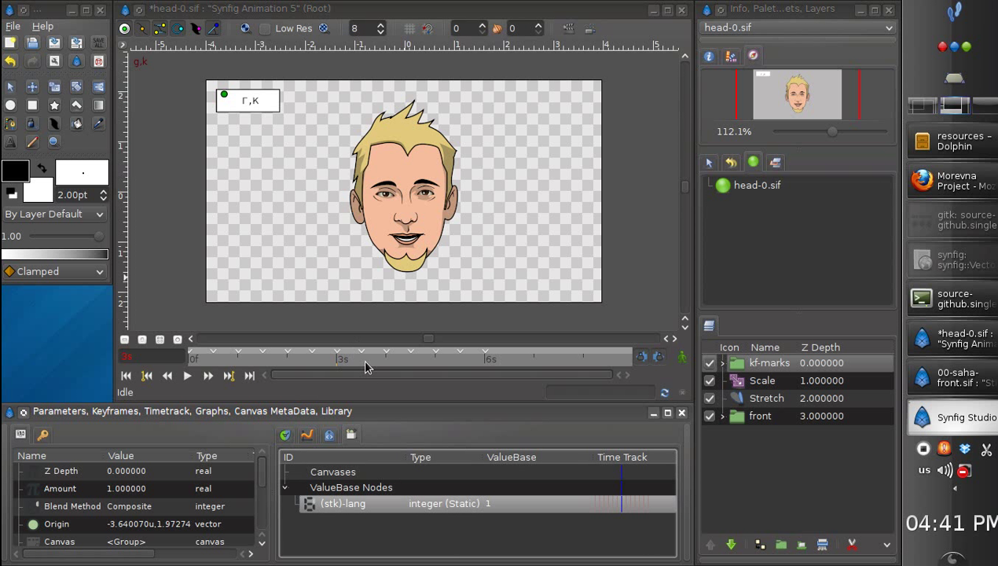
Examine the keyframe labels in the alternative language at 3s 12f, 4s and 2s 12f.
left_click(361, 361)
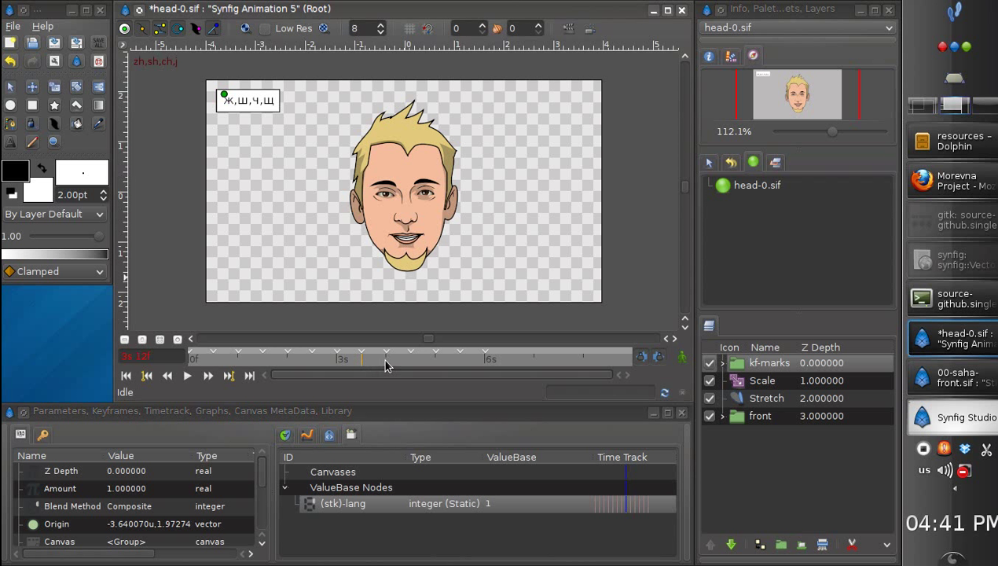
left_click(384, 364)
left_click(361, 366)
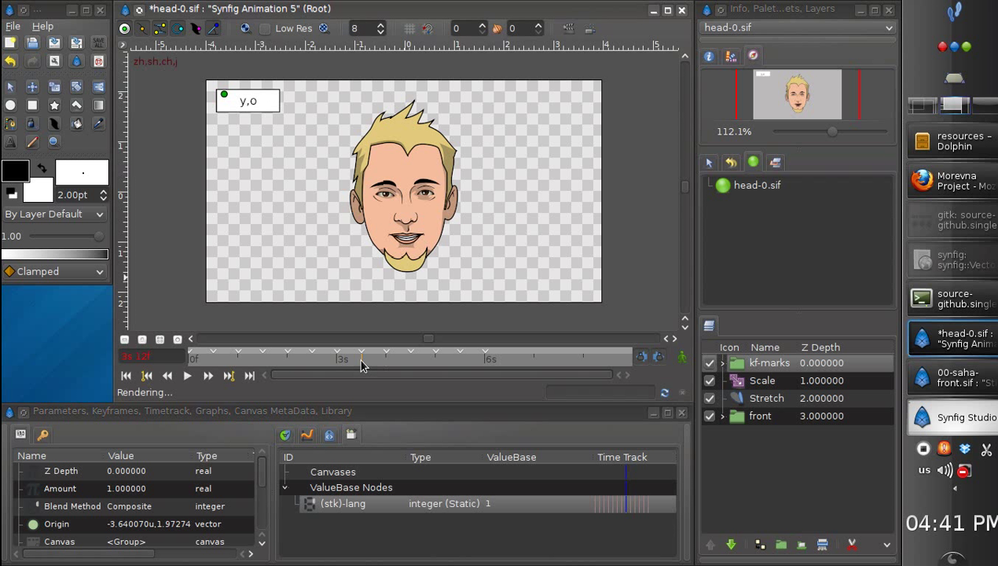
left_click(312, 363)
Set the (stk)-lang value to 0, hide the kf-marks group and clear the layer selection.
left_click(489, 503)
type("0")
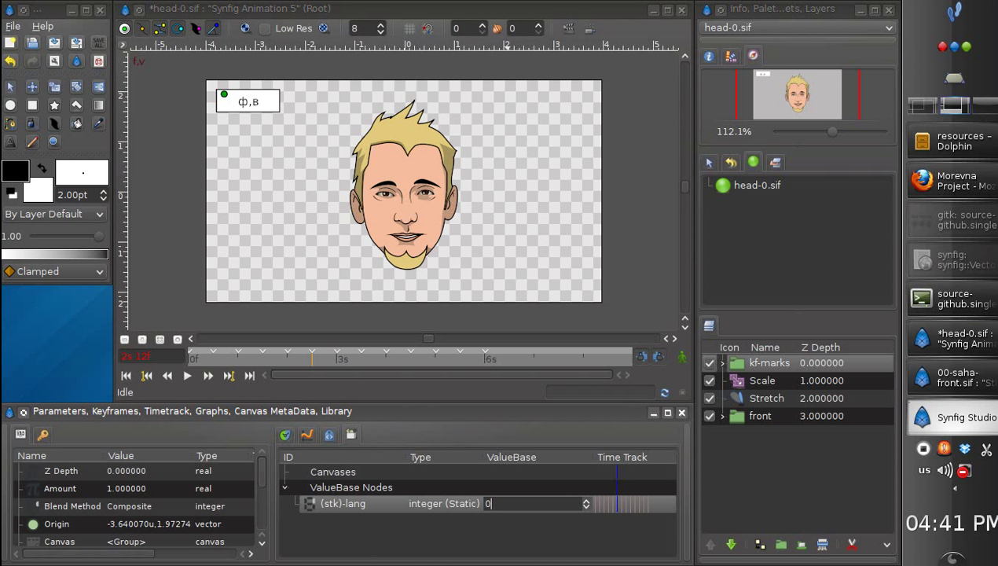
key("Return")
left_click(291, 226)
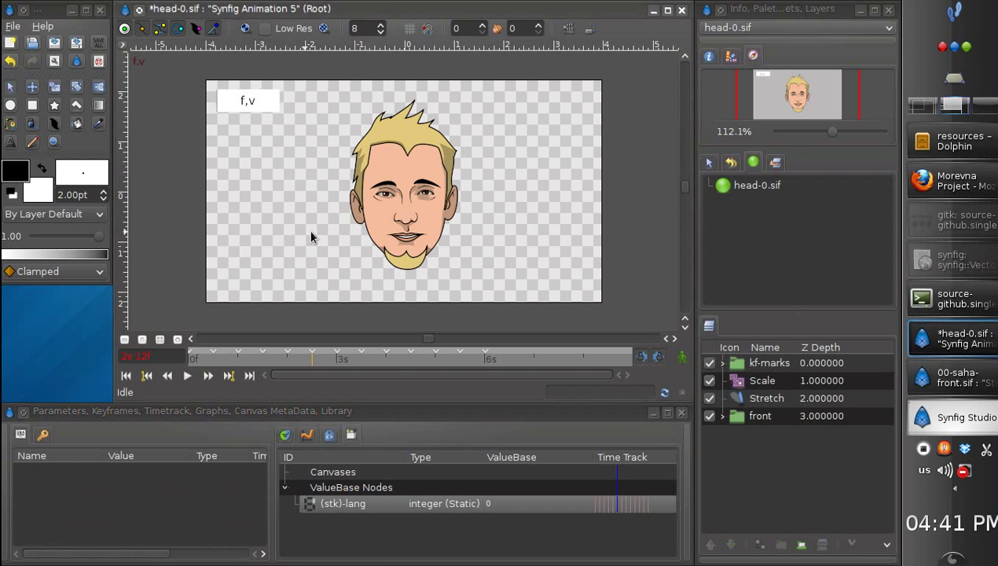
left_click(709, 363)
left_click(538, 260)
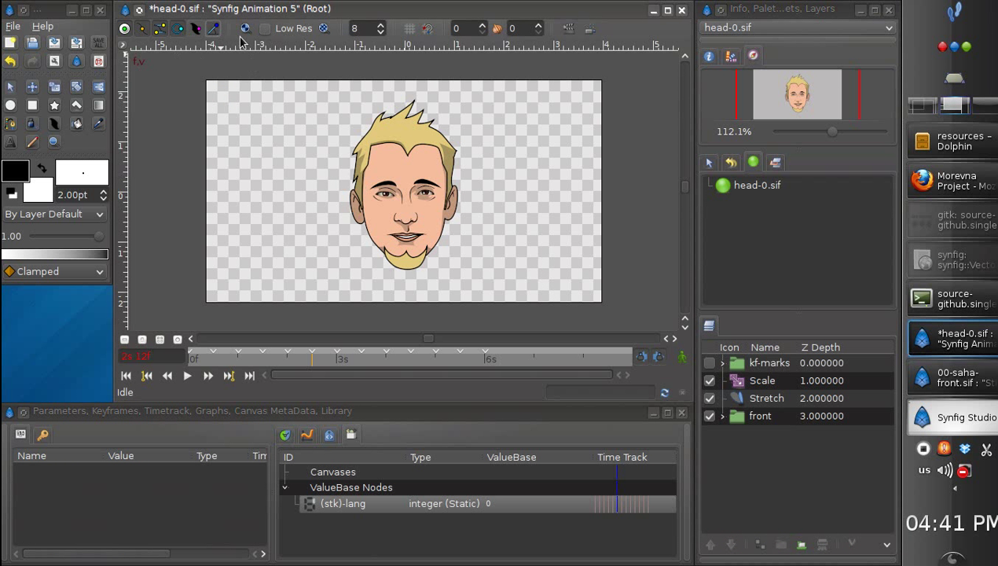
Close head-0.sif without saving its changes and open head-0-eyes.sif from the resources folder in Dolphin.
left_click(680, 11)
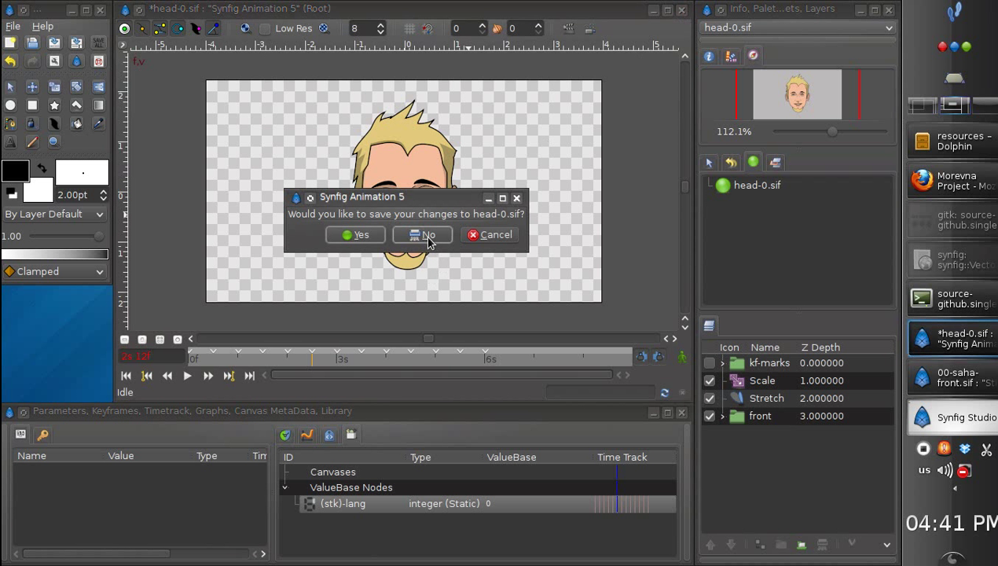
left_click(427, 237)
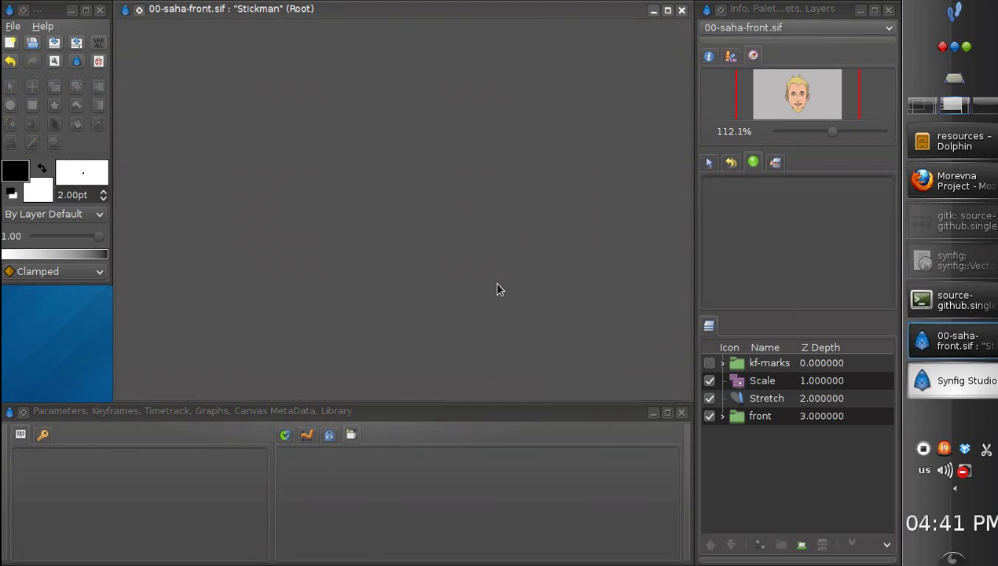
left_click(956, 149)
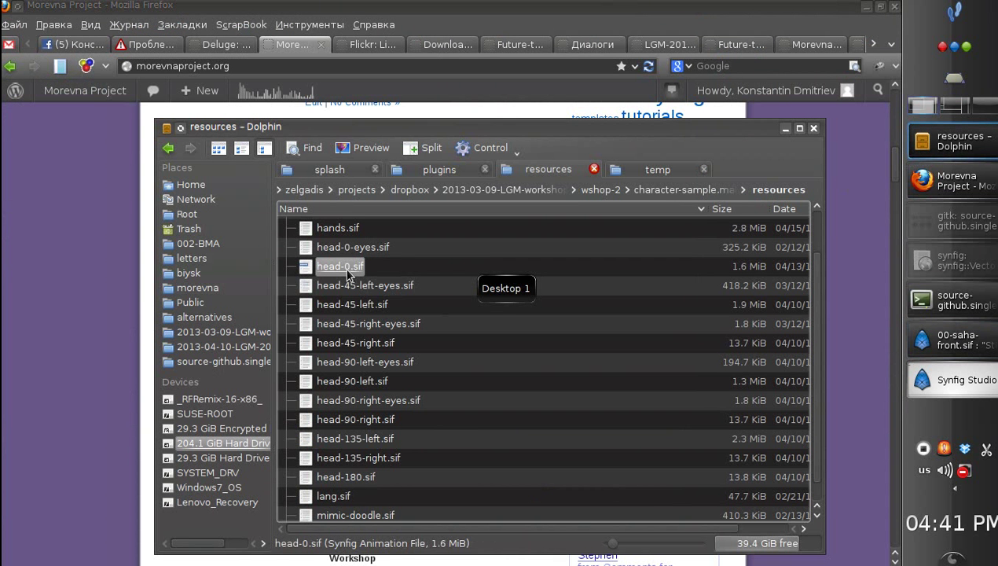
left_click(404, 257)
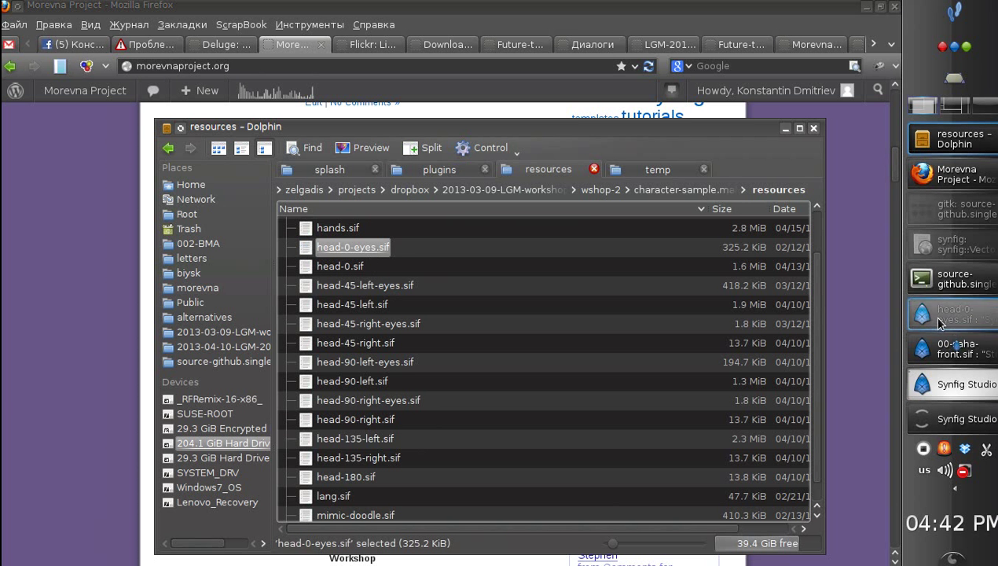
left_click(937, 318)
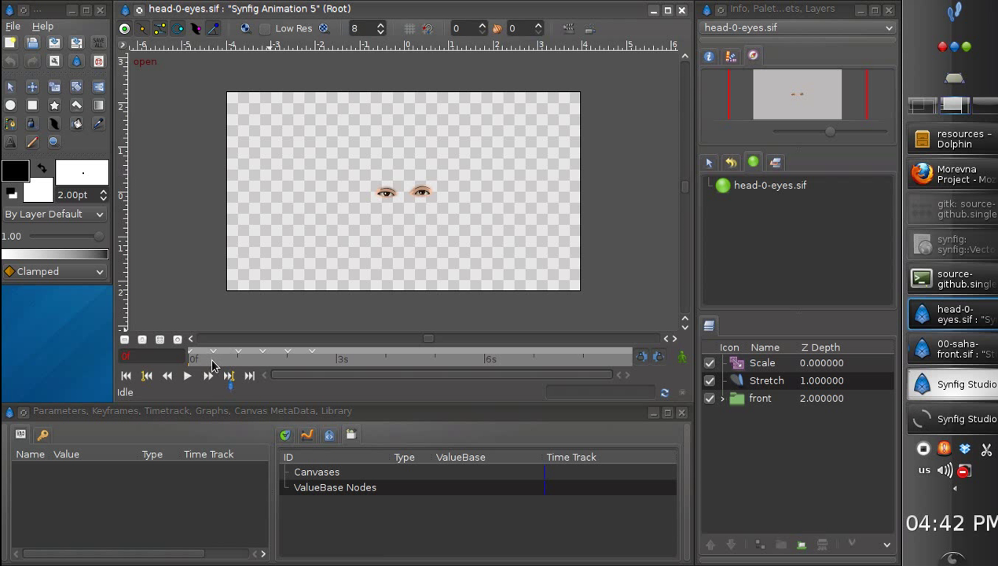
Examine the eye poses at the keyframes from 12f to 2s 12f in head-0-eyes.sif and return to 0f.
left_click(228, 376)
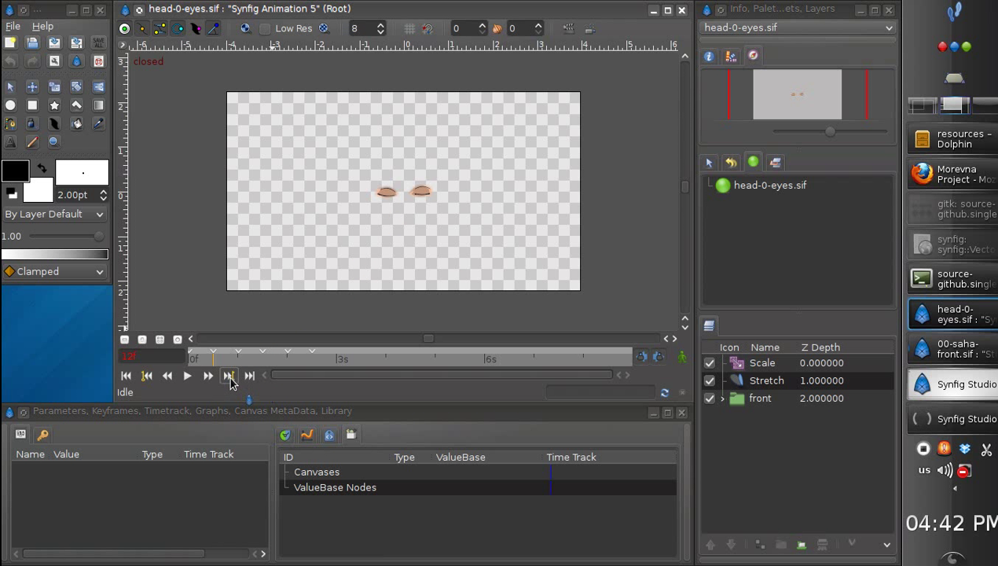
left_click(229, 376)
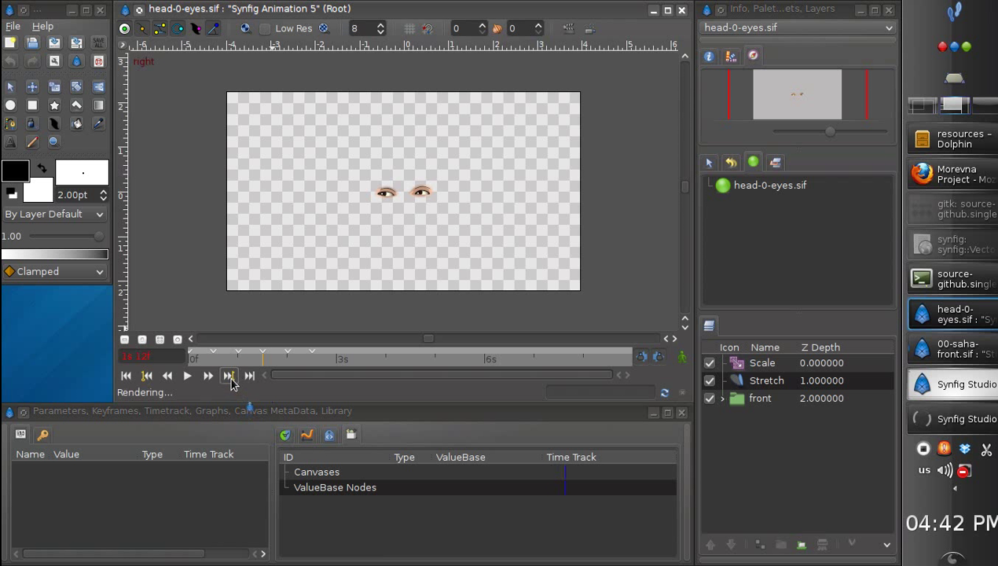
left_click(229, 376)
left_click(228, 376)
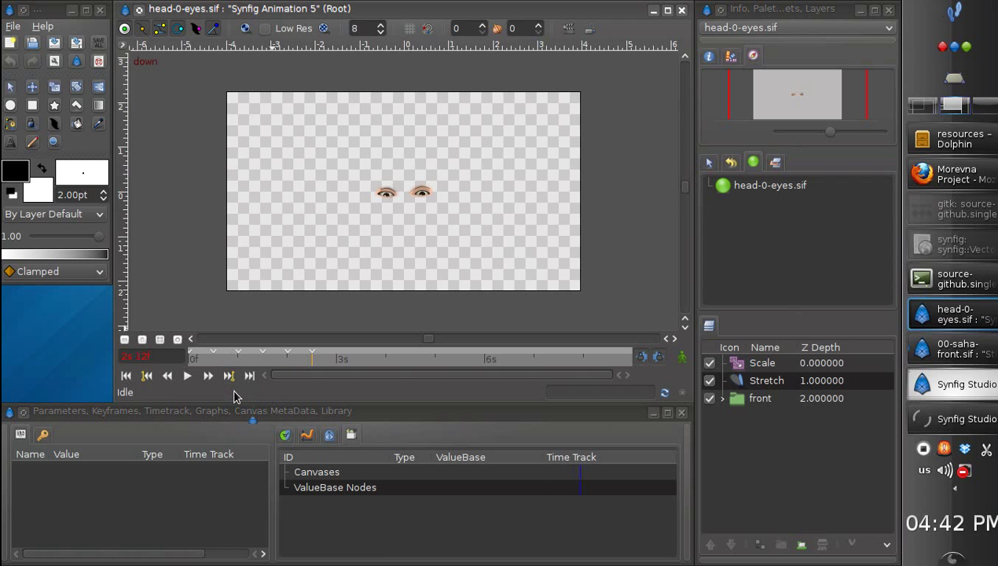
left_click_drag(272, 367, 189, 363)
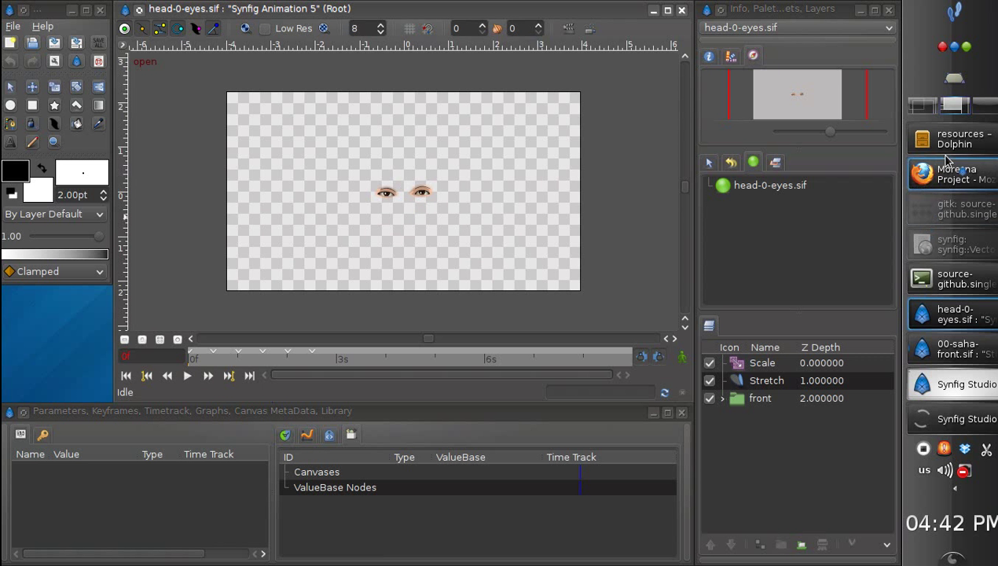
Switch to the resources folder in Dolphin and reopen head-0.sif in Synfig Studio.
key("ctrl+F1")
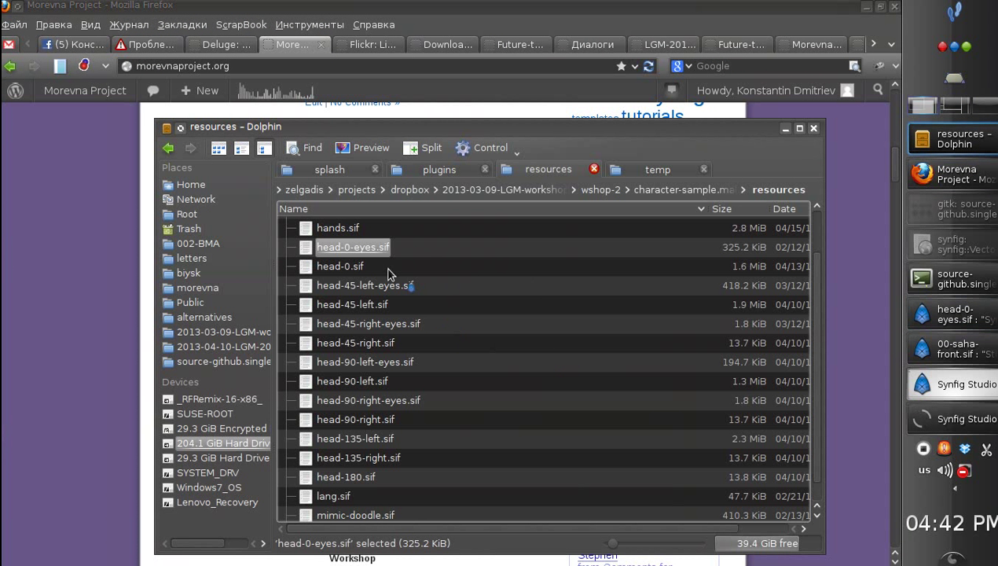
left_click(337, 266)
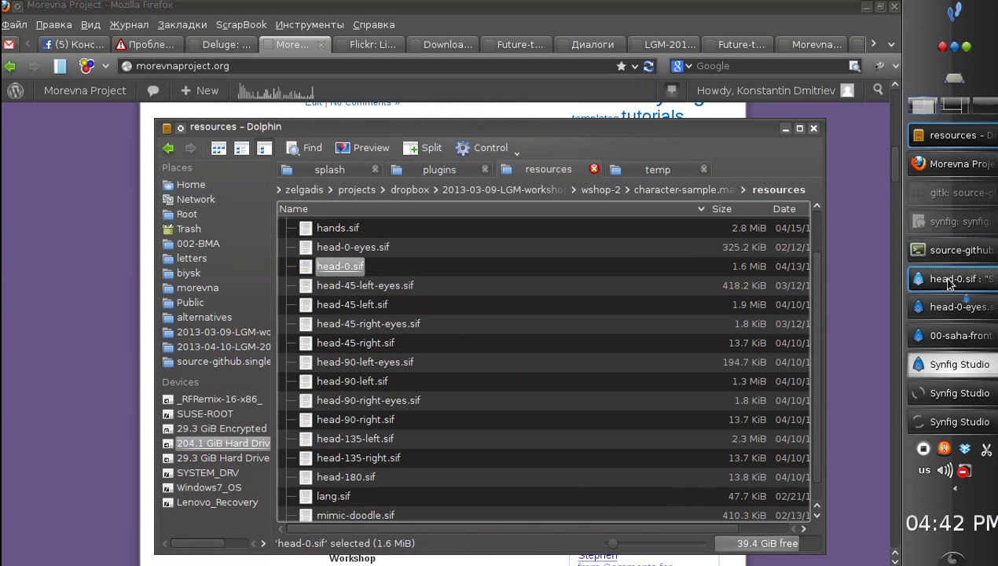
left_click(943, 279)
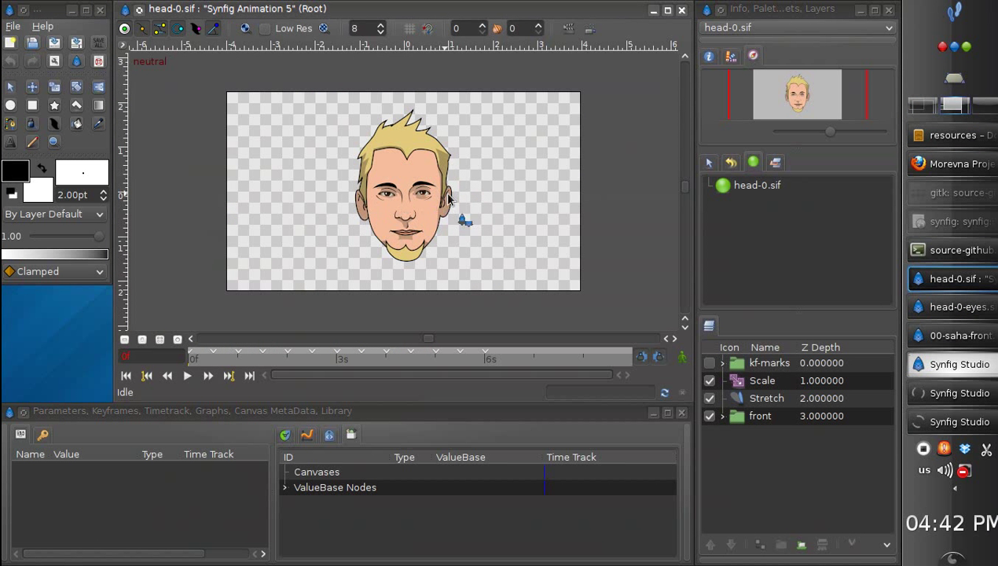
left_click_drag(443, 200, 424, 188)
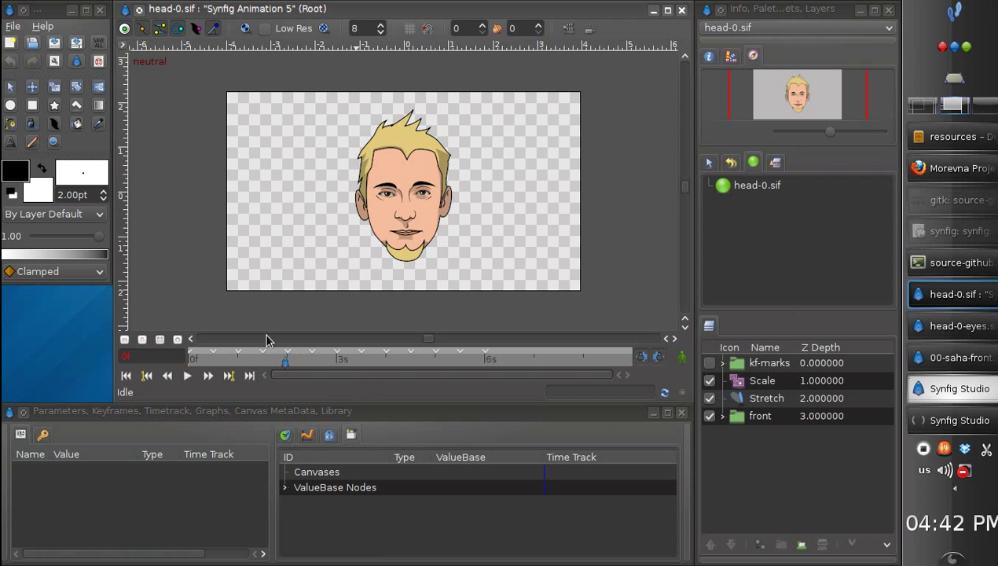
Examine the front head's mouth shapes at the keyframes from 1s 12f through 4s 12f.
left_click(264, 364)
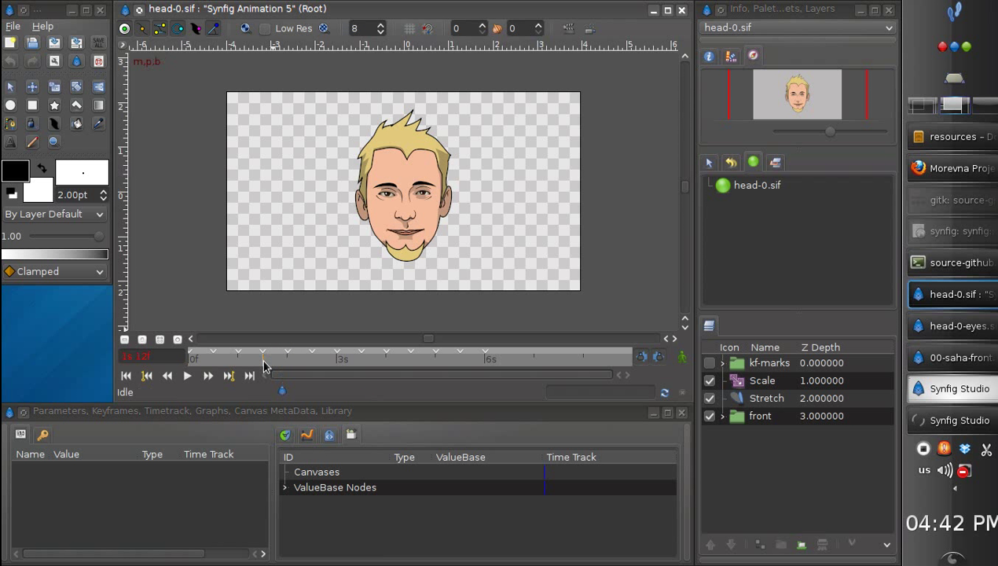
left_click(288, 364)
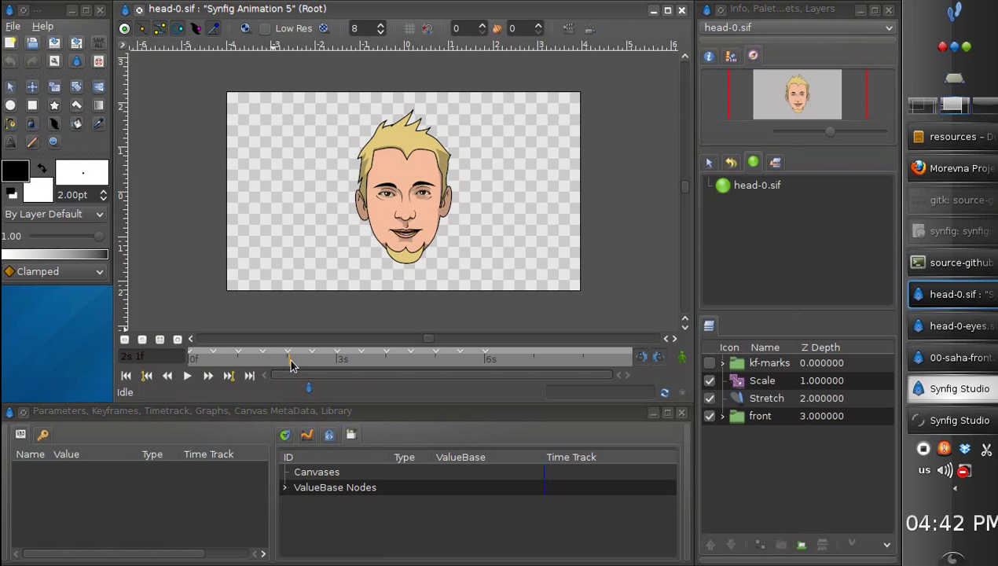
left_click(228, 374)
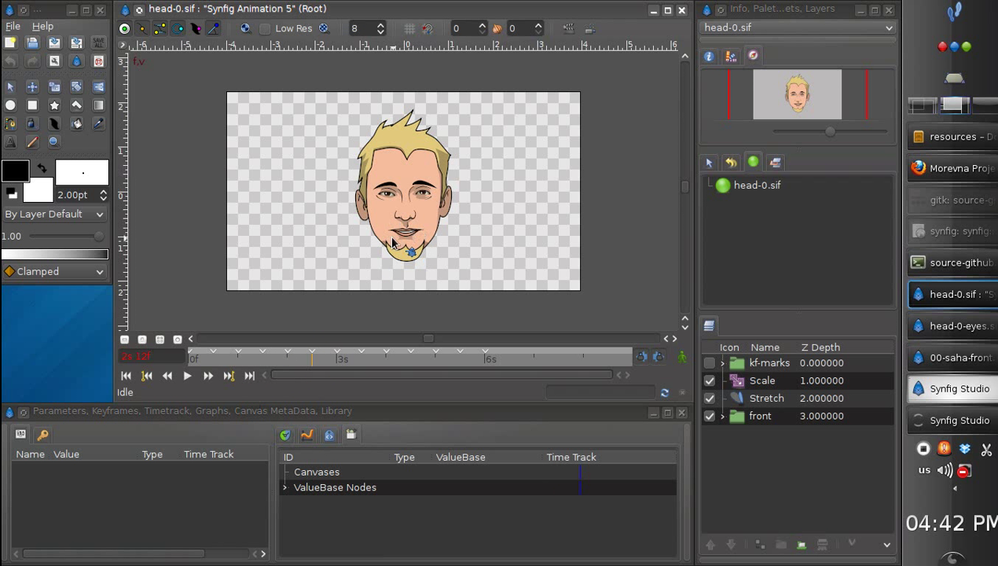
left_click(229, 375)
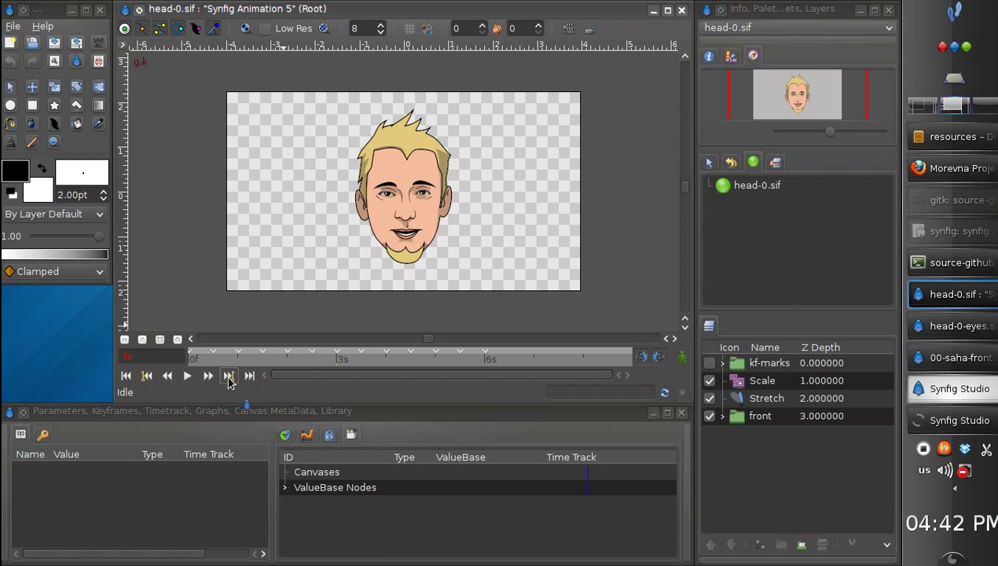
left_click(228, 375)
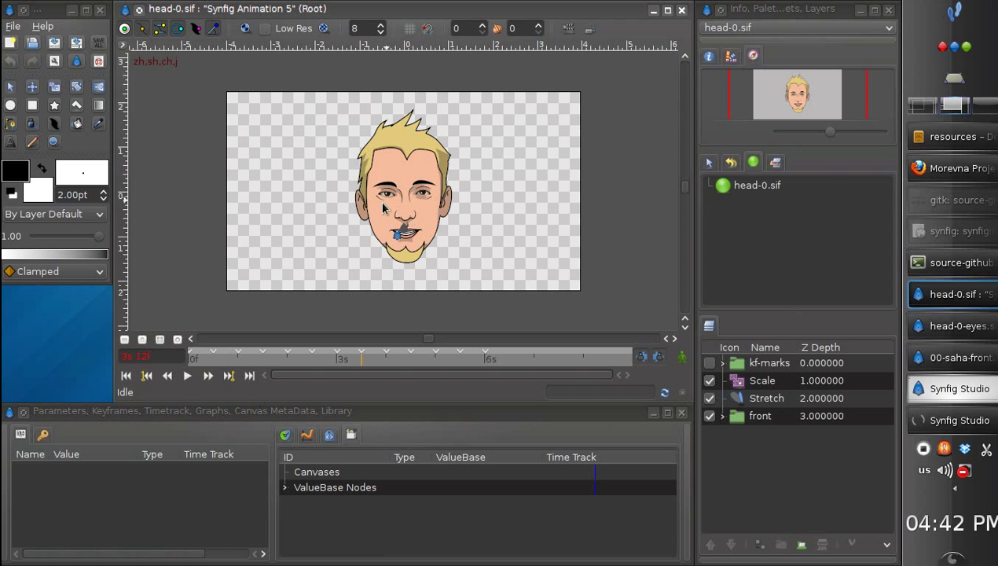
left_click(229, 375)
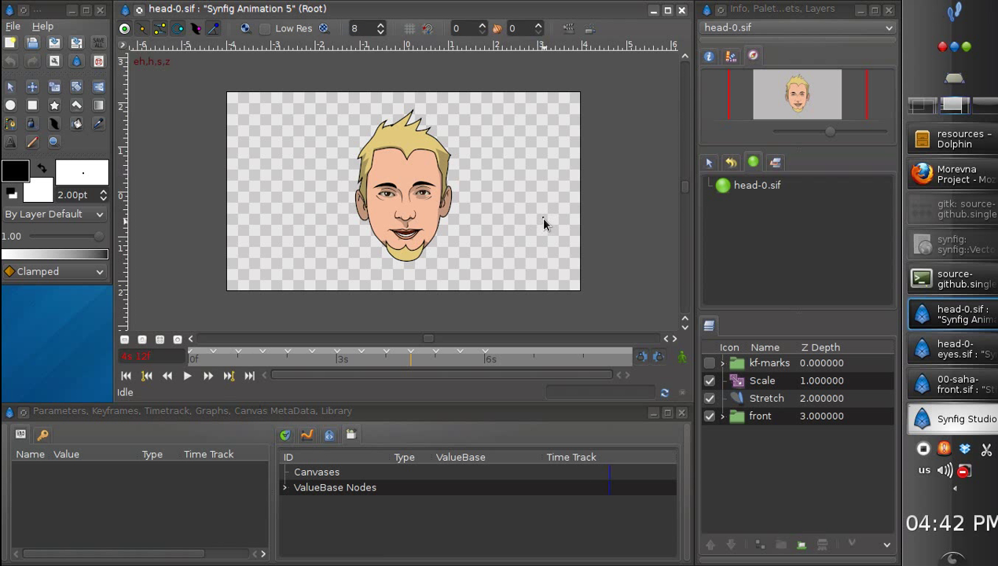
Close head-0.sif and head-0-eyes.sif, leaving 00-saha-front.sif open.
left_click(681, 14)
left_click(938, 385)
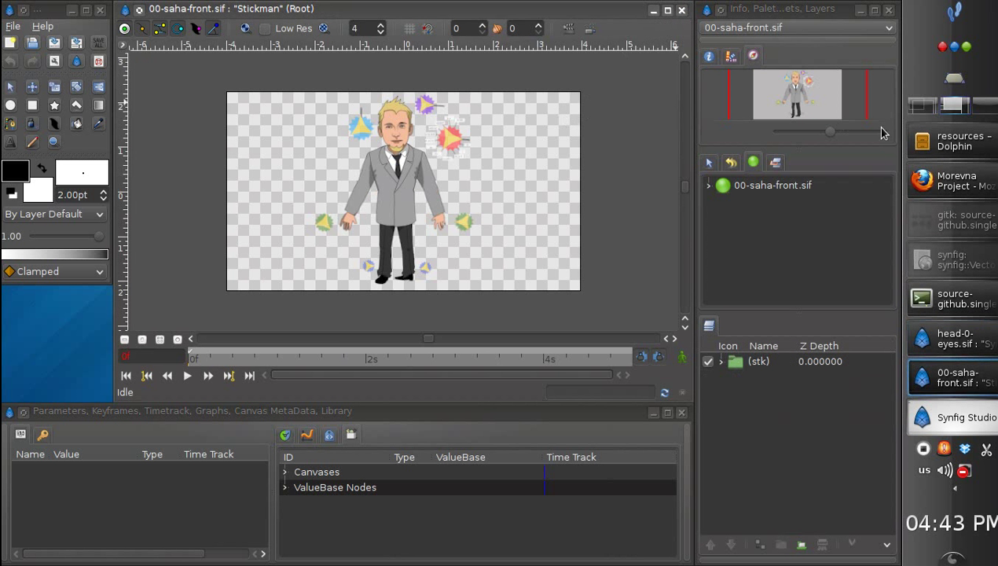
left_click(939, 392)
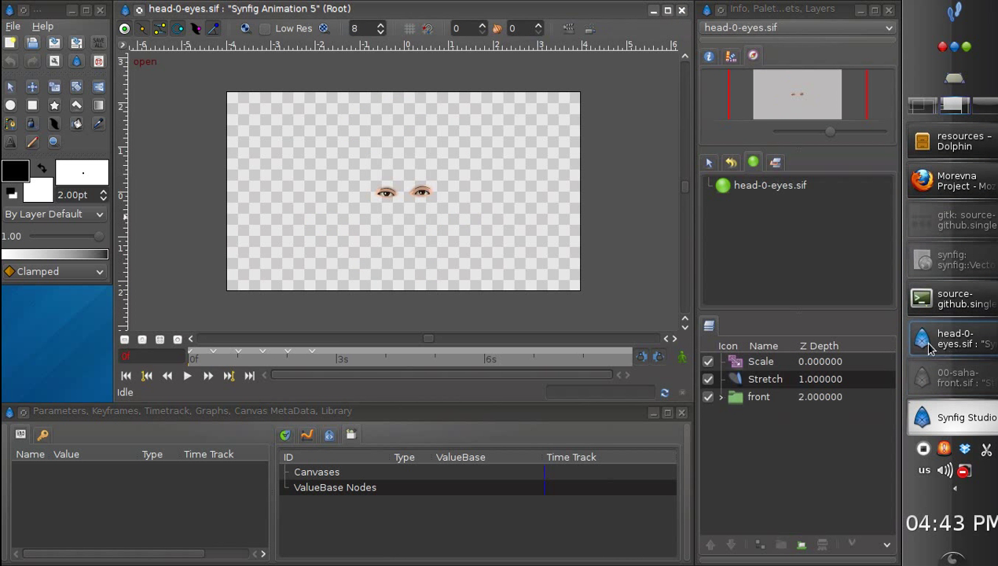
left_click(949, 351)
left_click(943, 342)
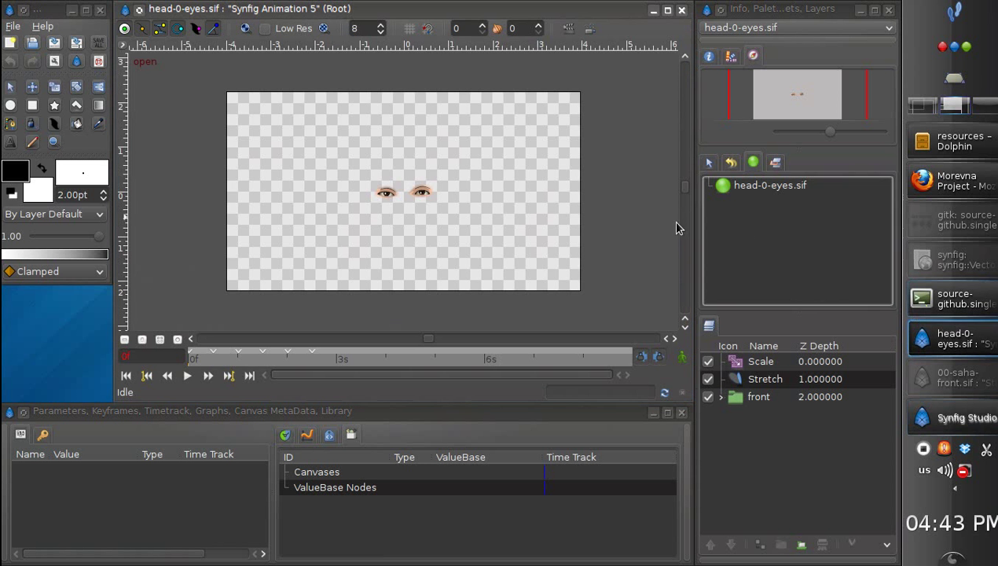
left_click(682, 13)
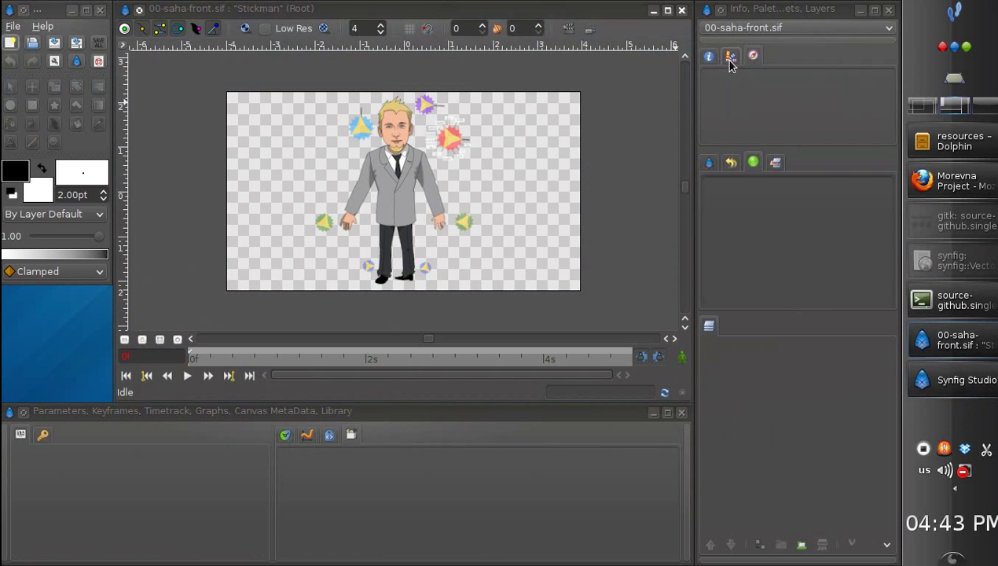
Switch to the resources folder in Dolphin and open head-45-left.sif in Synfig Studio.
left_click(957, 153)
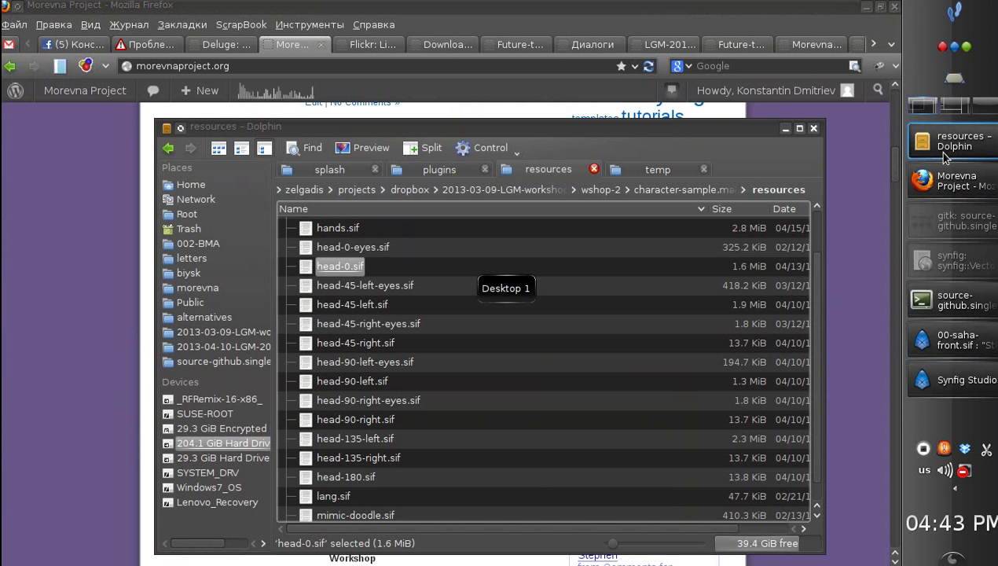
left_click(554, 383)
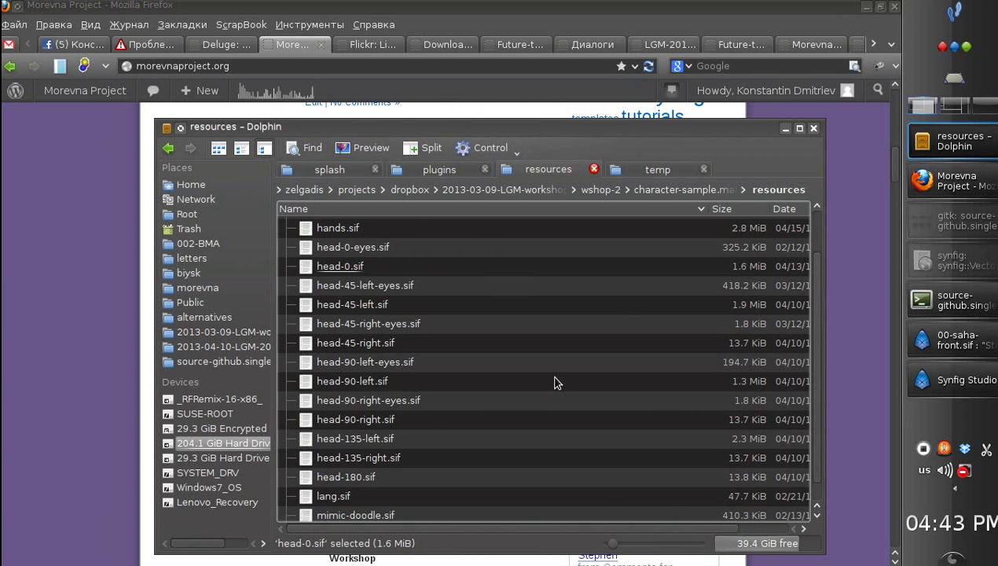
left_click(369, 311)
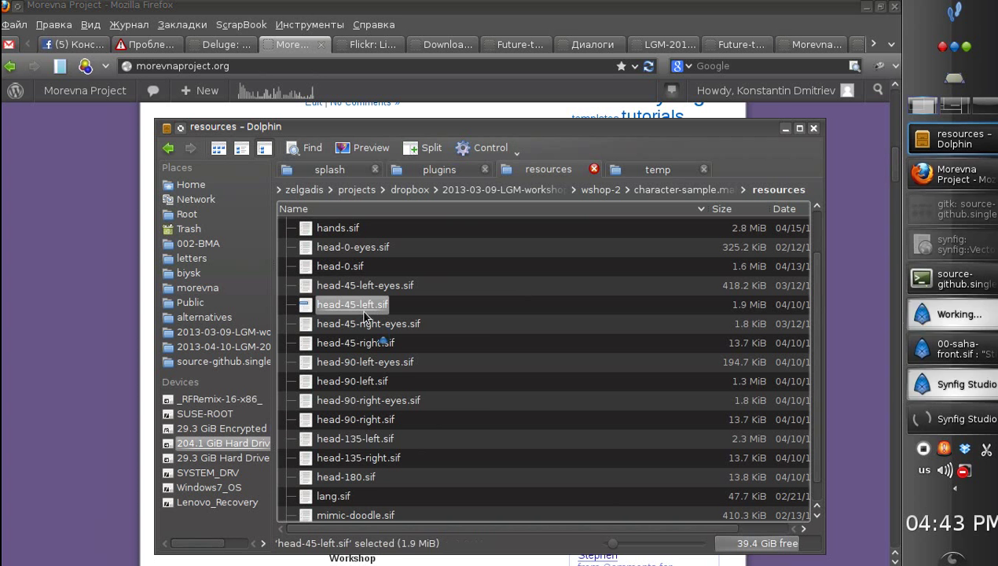
left_click(944, 319)
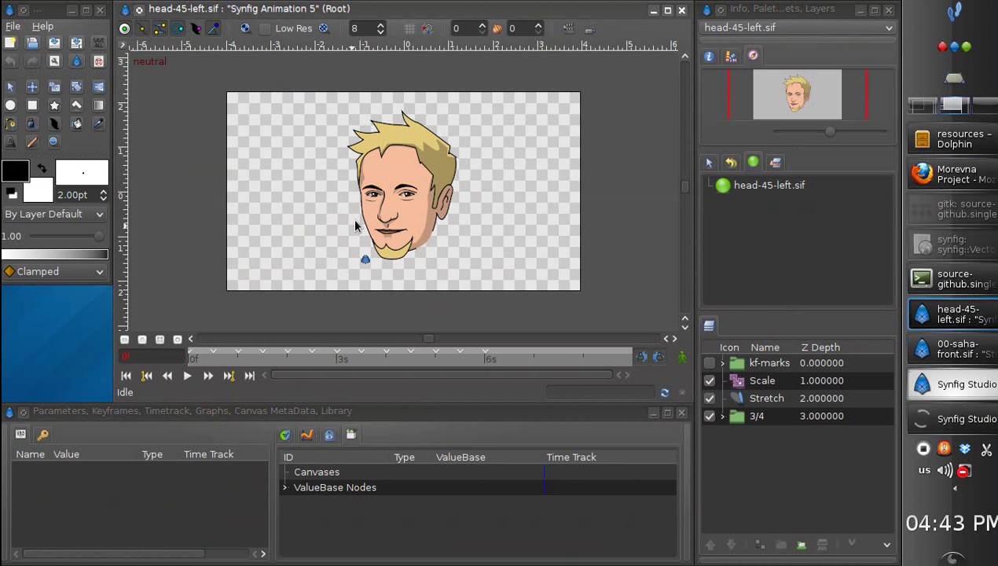
left_click_drag(410, 222, 230, 378)
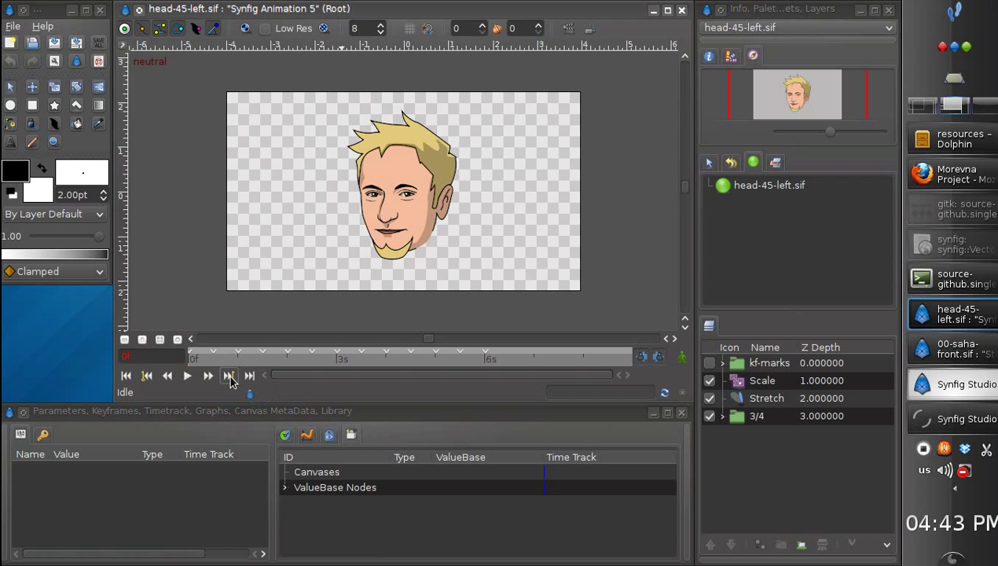
Show the kf-marks group in head-45-left.sif and advance through the keyframes to 2s.
left_click(710, 364)
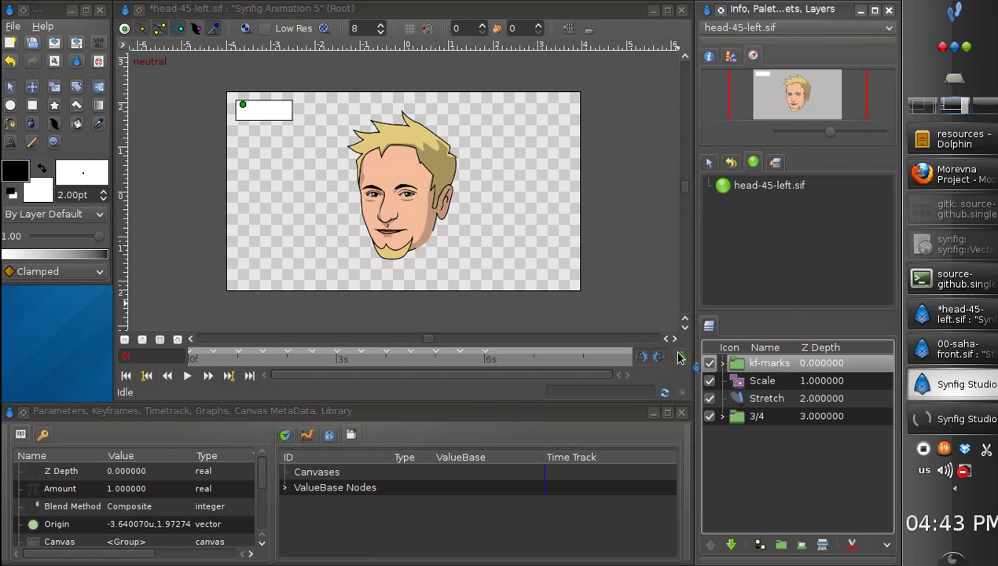
left_click(229, 376)
left_click(228, 375)
left_click(229, 376)
left_click(229, 376)
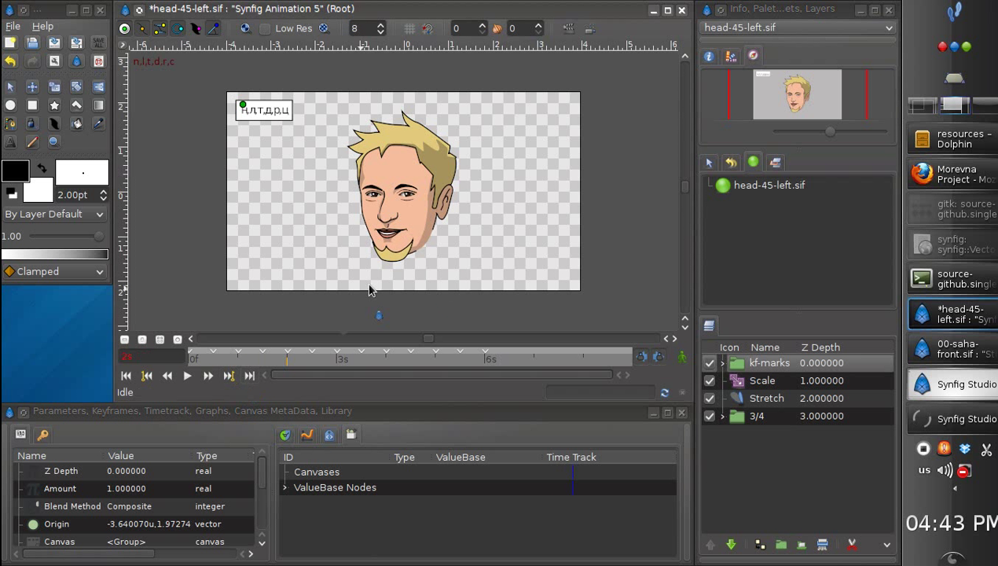
Expand the ValueBase Nodes in the canvas library and set the (stk)-lang value to 0.
left_click(284, 487)
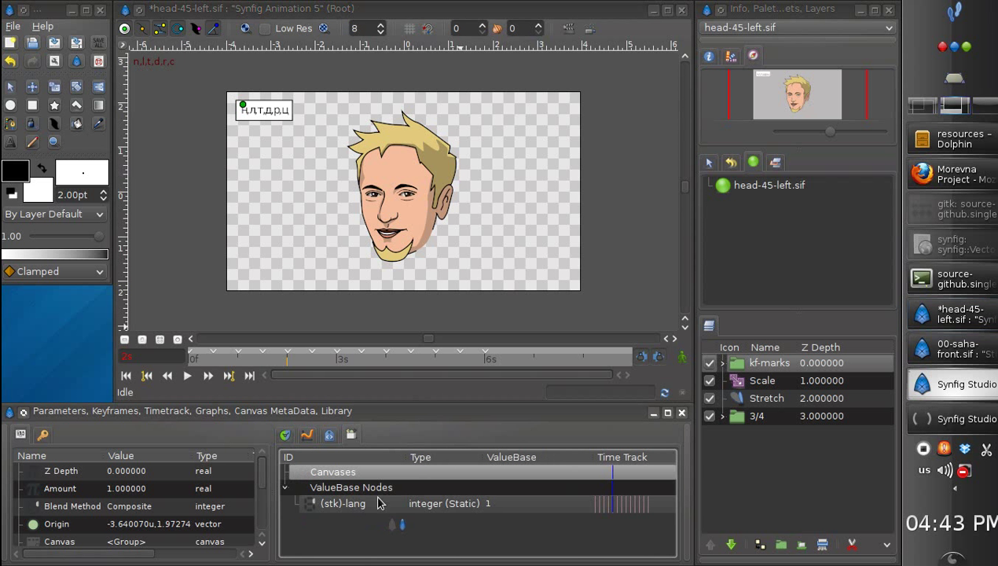
left_click(496, 507)
left_click(499, 503)
type("0")
key("Return")
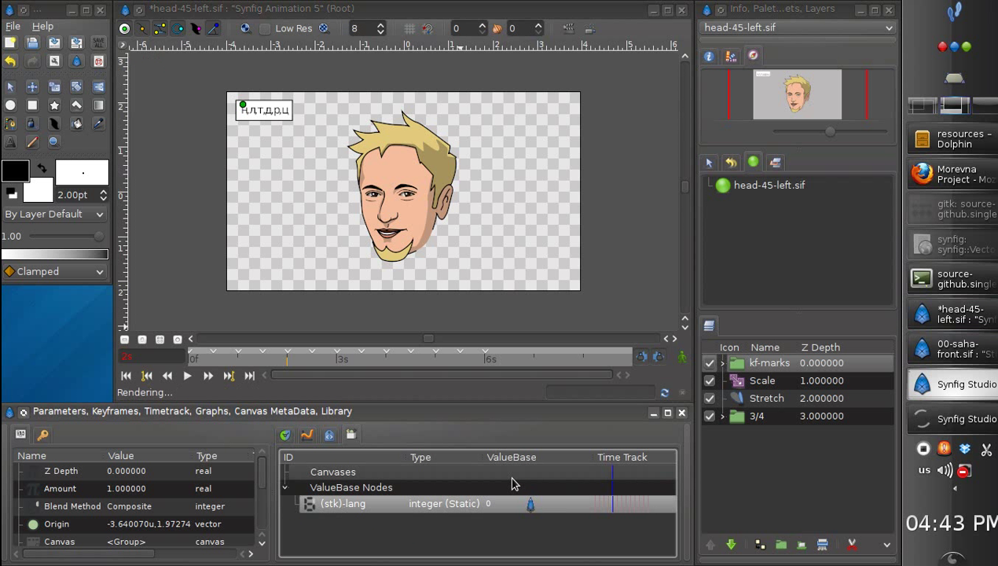
Examine the turned head's mouth shapes and keyframe labels from 2s 12f through about 5s 12f.
left_click(228, 377)
left_click(230, 377)
left_click(229, 377)
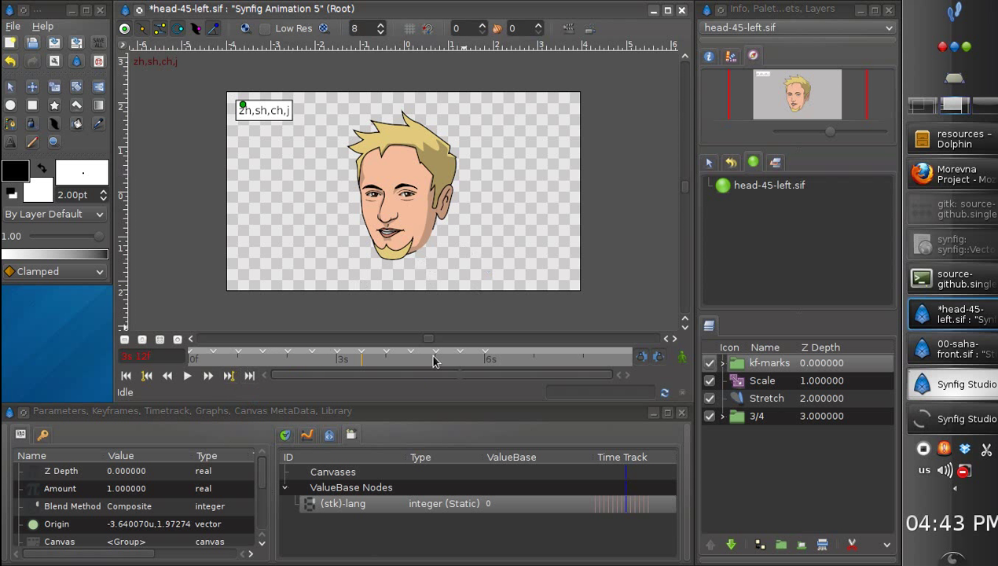
left_click(386, 363)
left_click(410, 363)
left_click(437, 366)
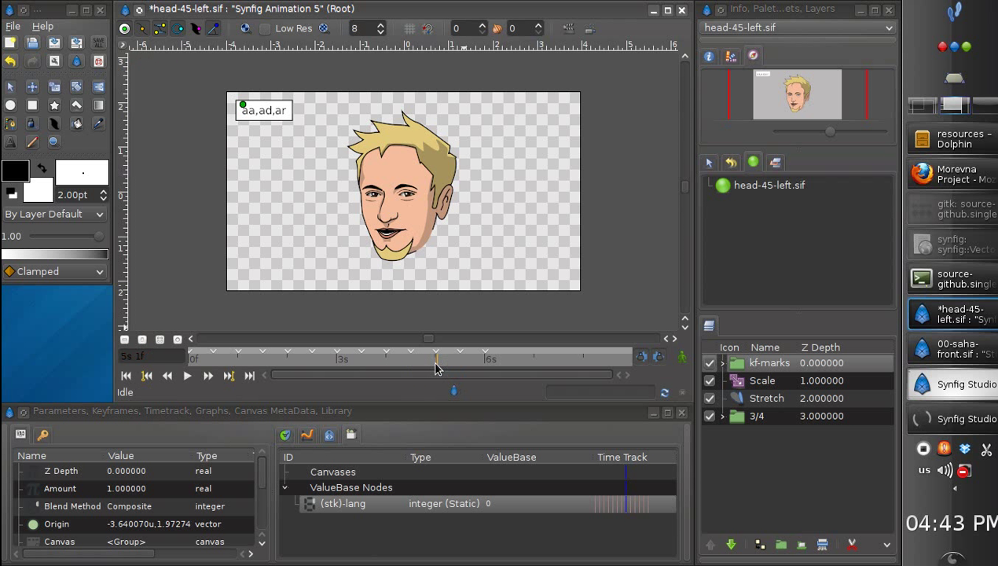
left_click(460, 359)
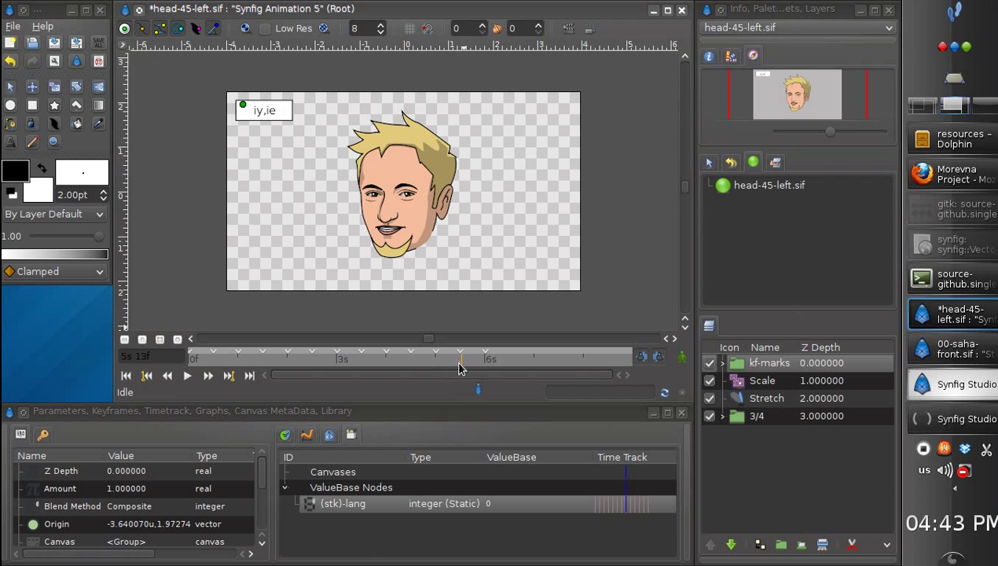
Hide the kf-marks group, save head-45-left.sif and close it.
left_click(709, 362)
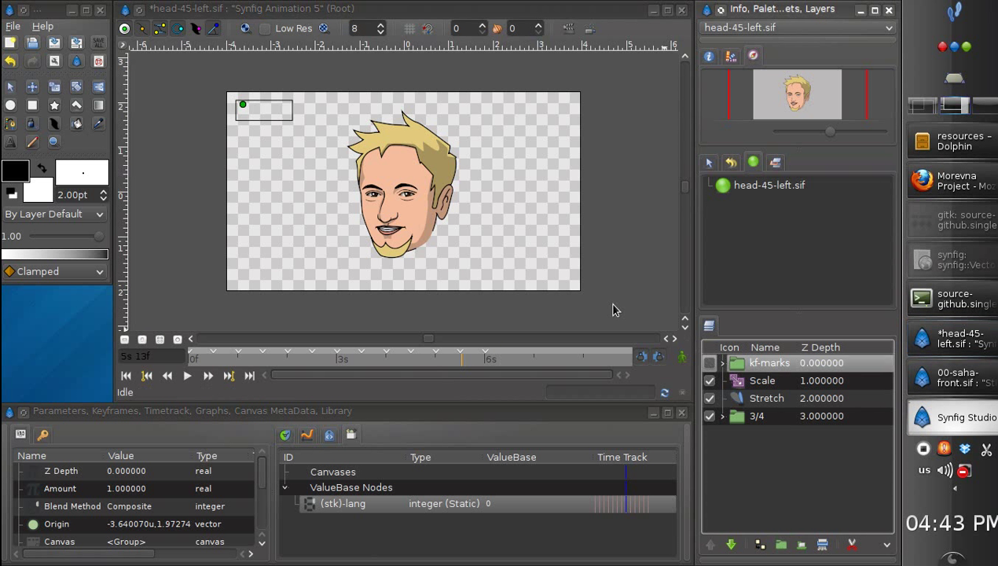
left_click(570, 281)
key("ctrl+s")
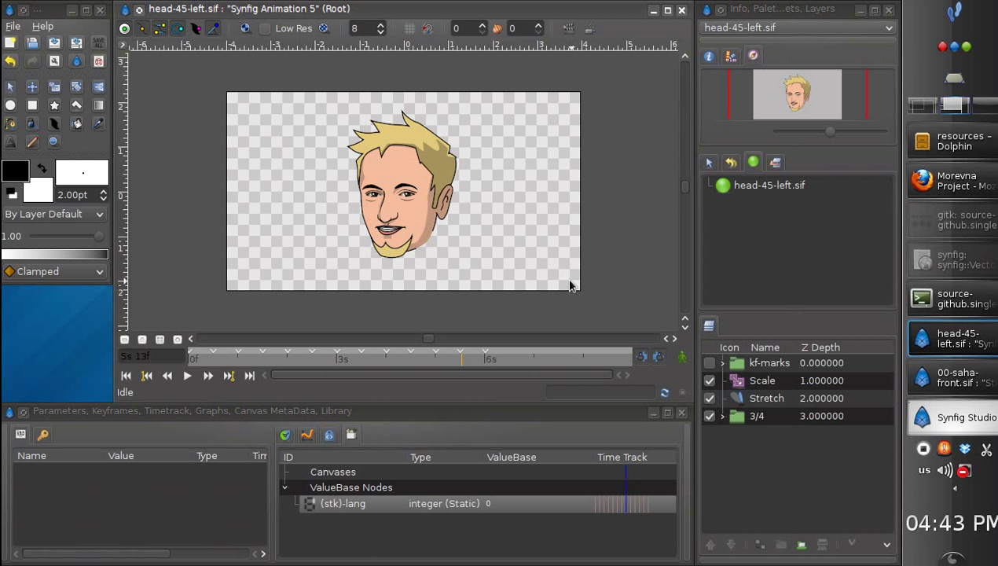
left_click(681, 11)
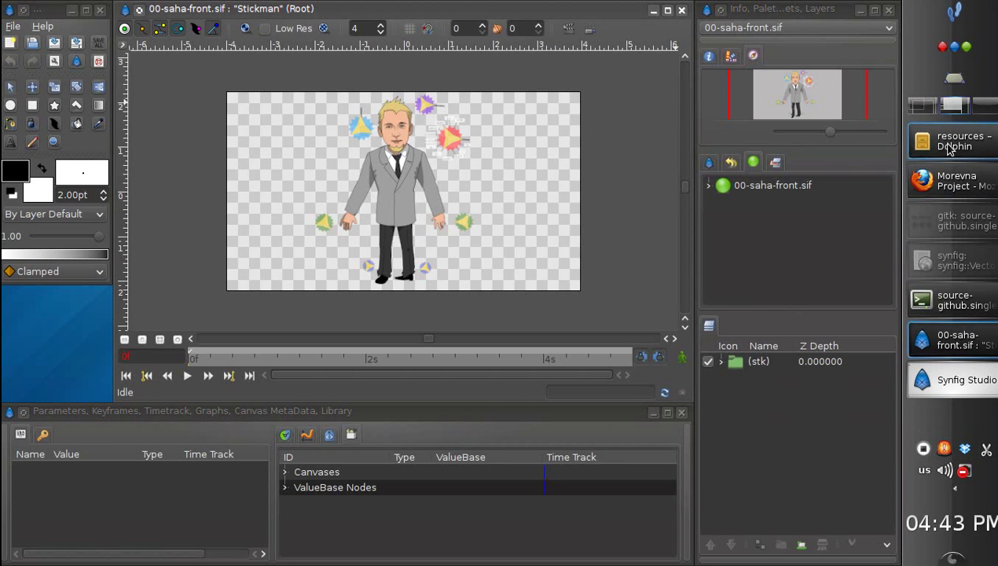
Open head-45-left-eyes.sif from the resources folder in Dolphin and advance through its keyframes to 1s 12f in Synfig Studio.
left_click(948, 149)
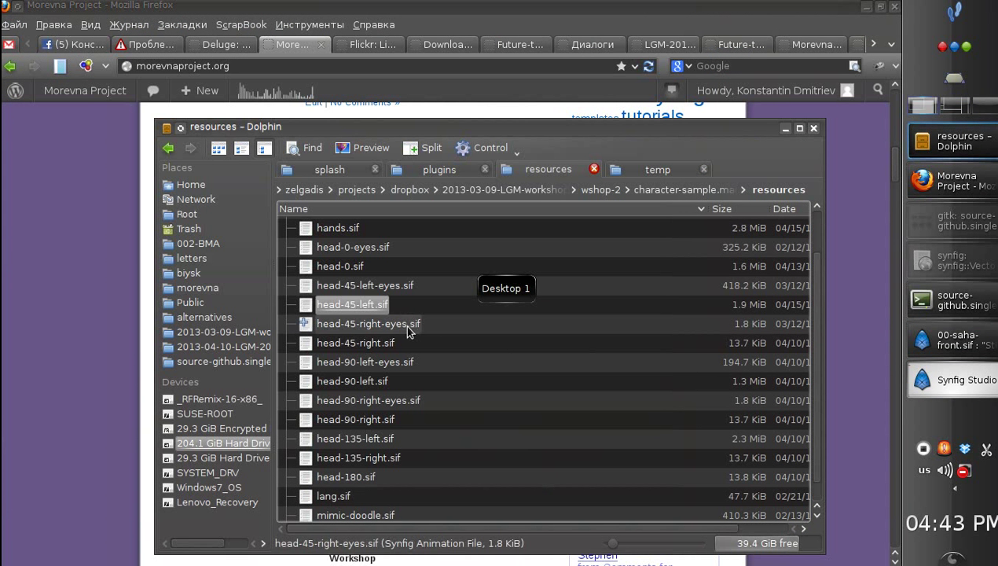
left_click(407, 287)
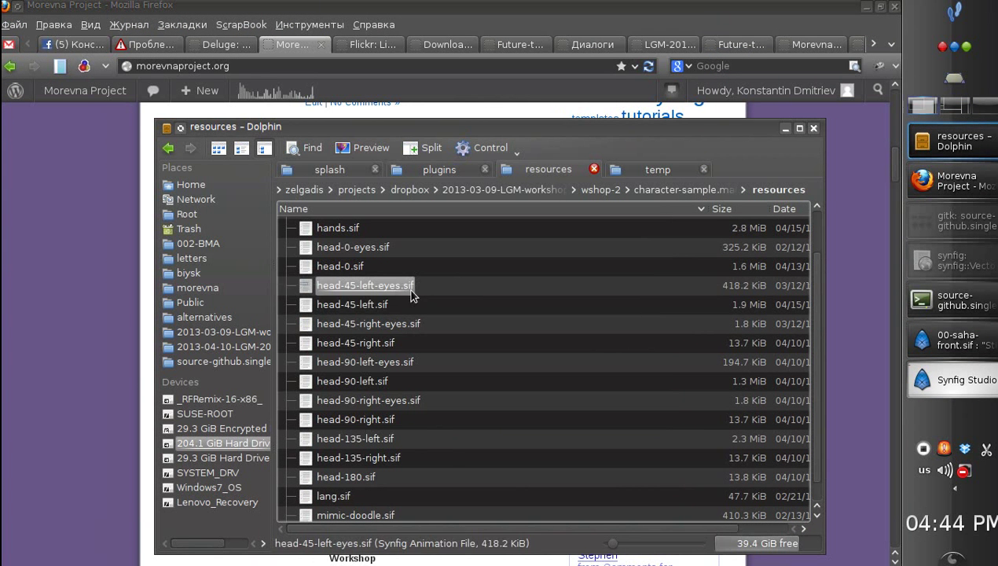
double_click(407, 288)
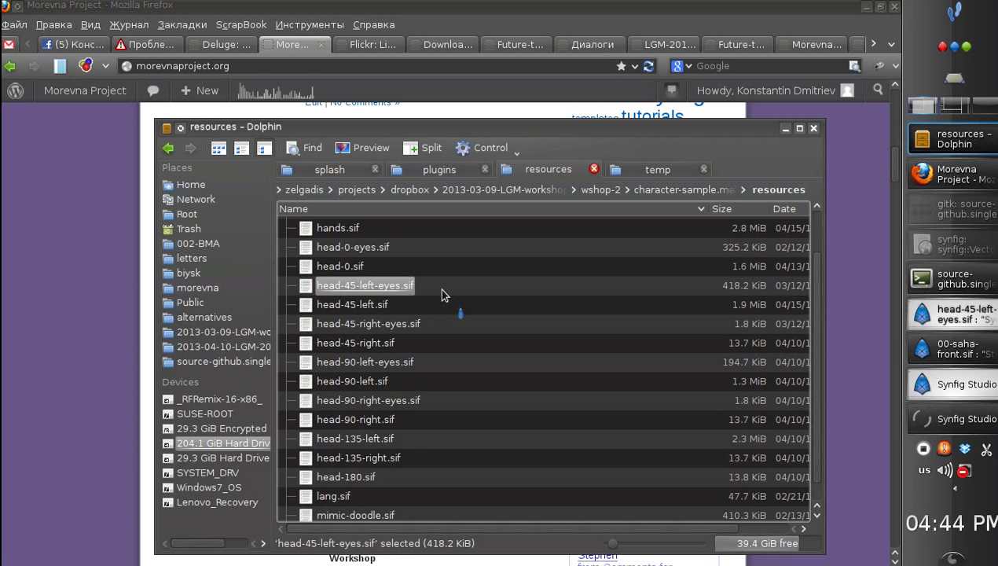
left_click(938, 316)
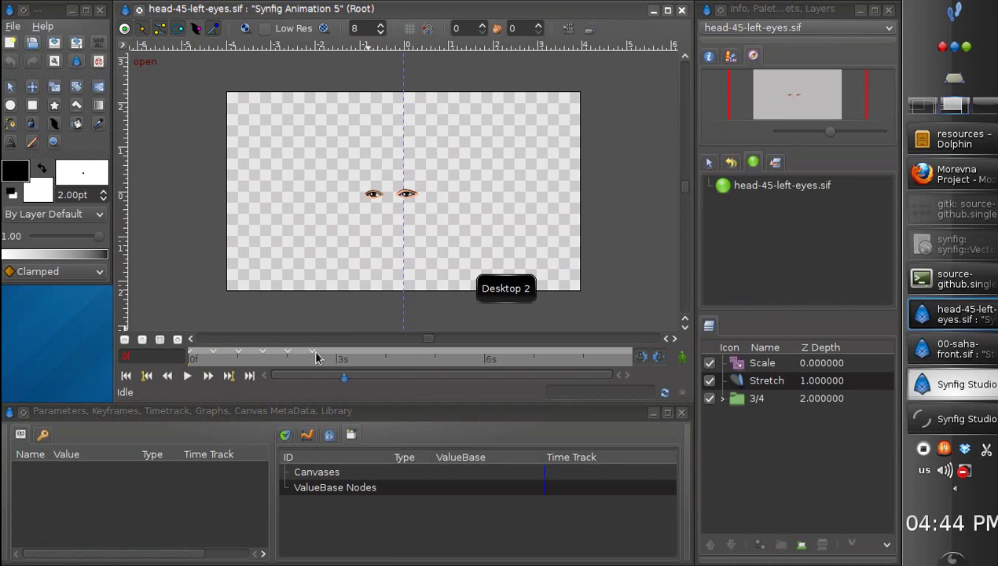
left_click(230, 375)
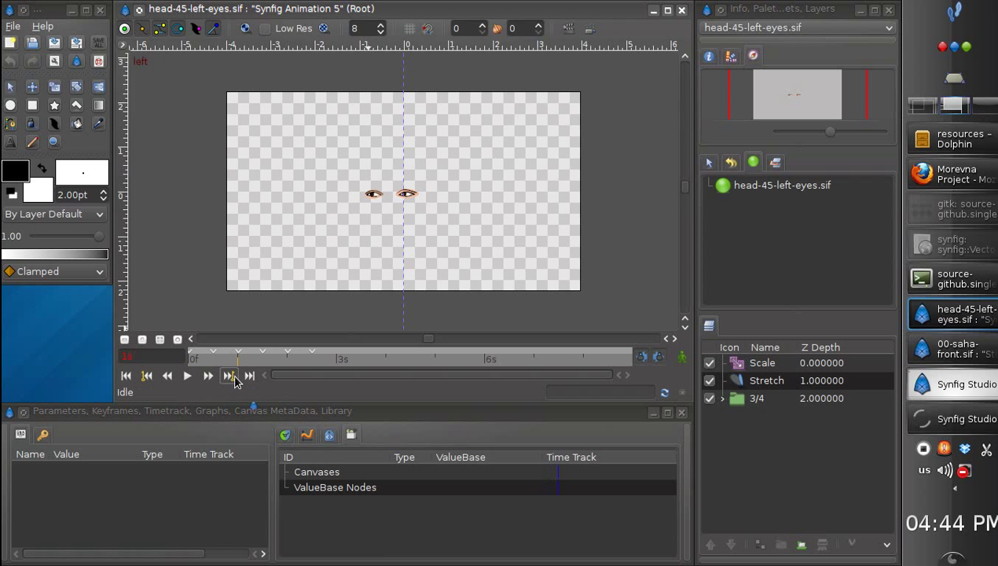
left_click(230, 375)
Remove the vertical guide from the canvas and close head-45-left-eyes.sif, saving the changes.
left_click_drag(403, 134, 124, 129)
left_click(682, 13)
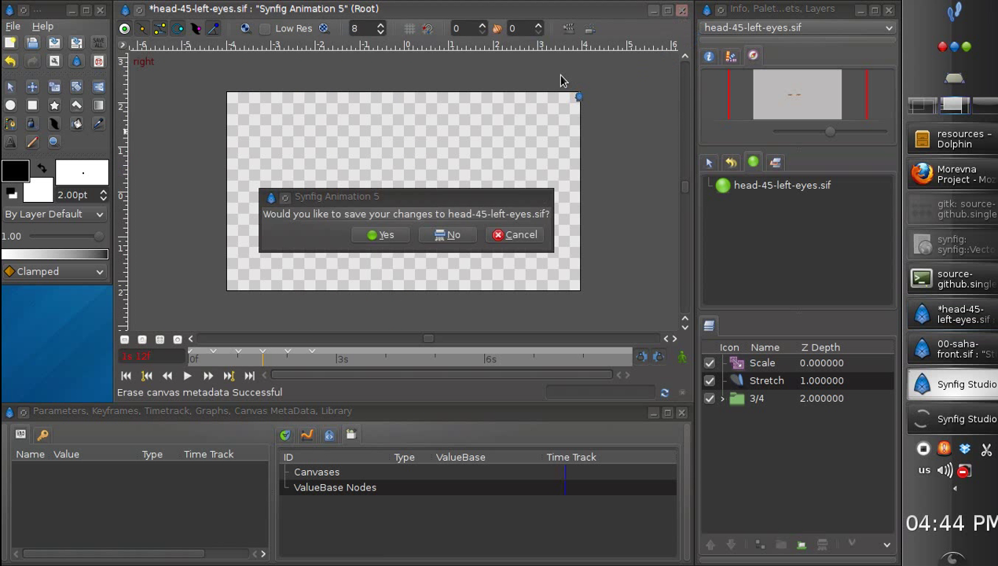
left_click(383, 234)
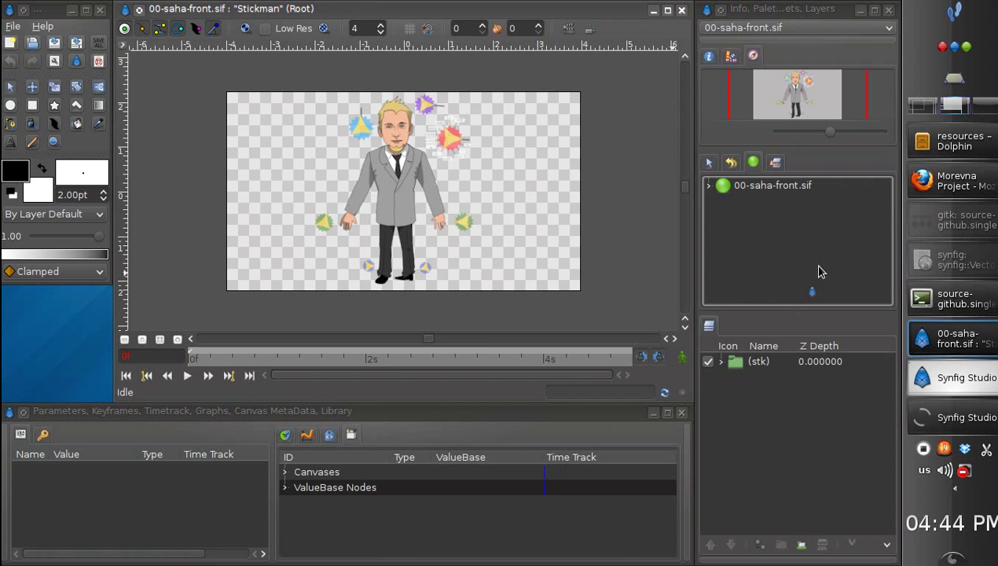
Switch to the resources folder in Dolphin and open head-45-right.sif in Synfig Studio.
left_click(939, 140)
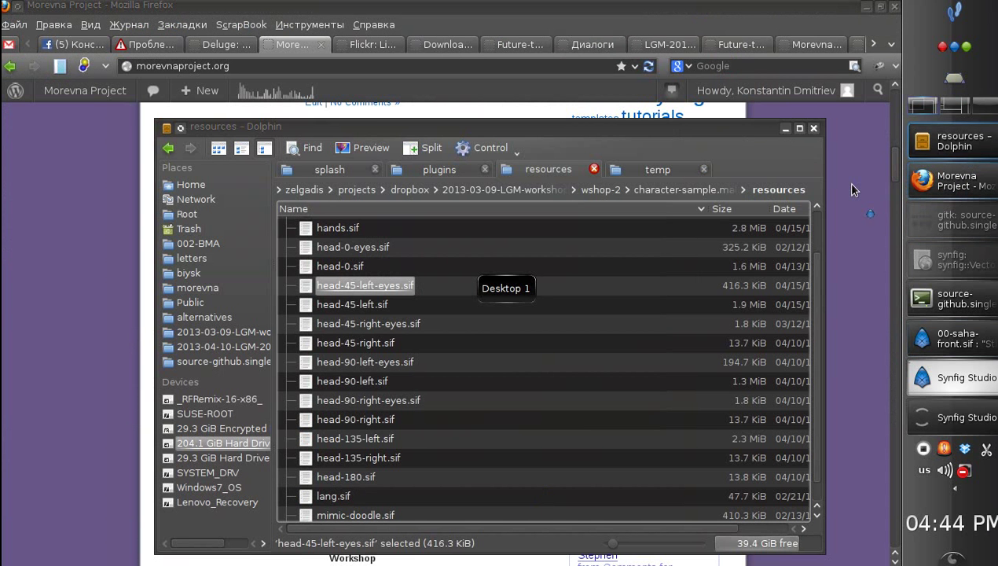
left_click(405, 305)
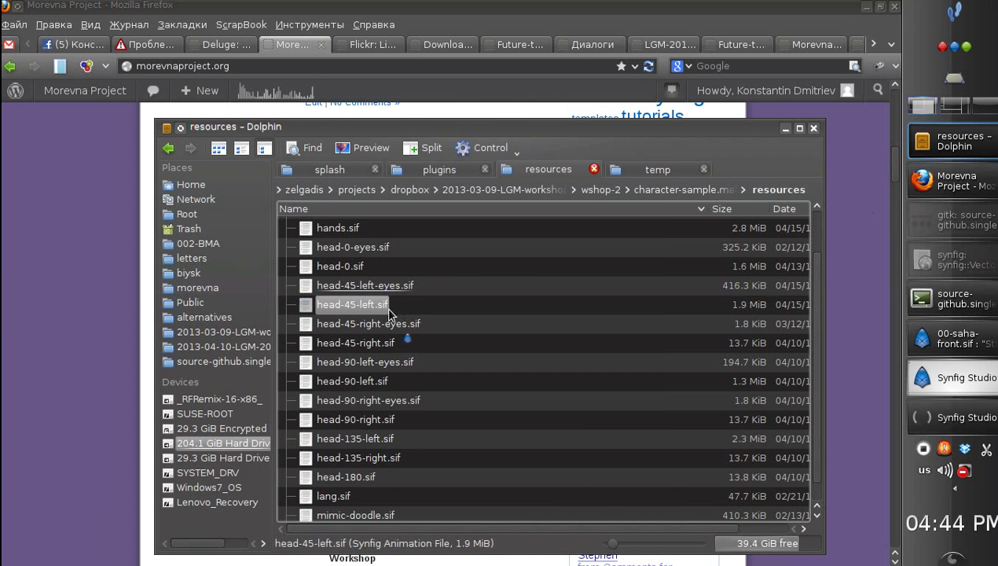
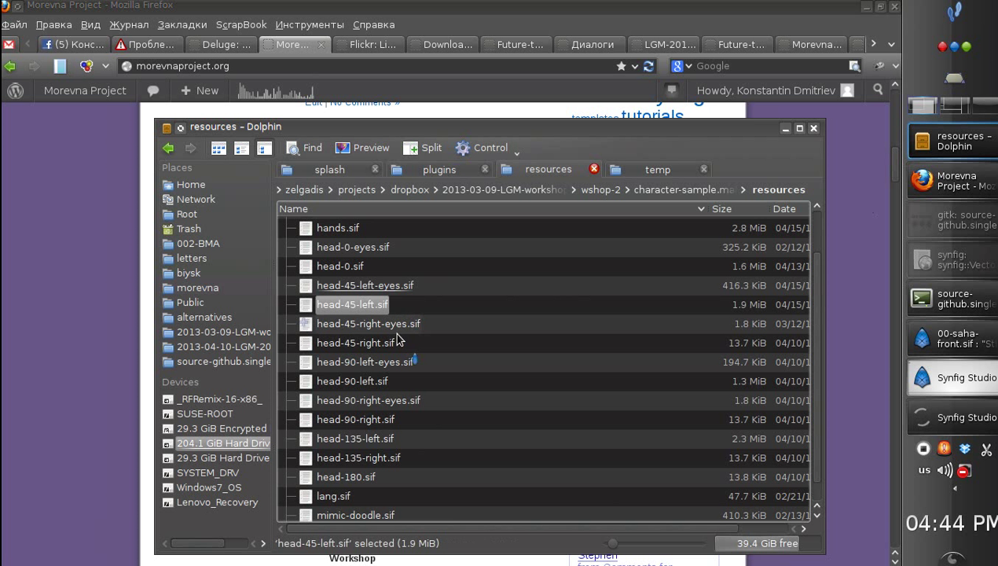
left_click(410, 348)
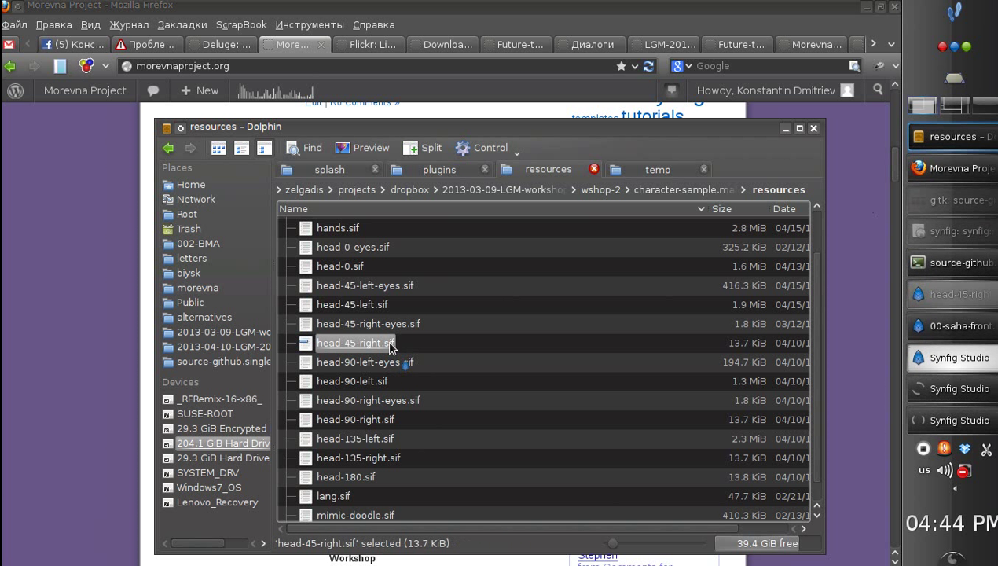
left_click(936, 302)
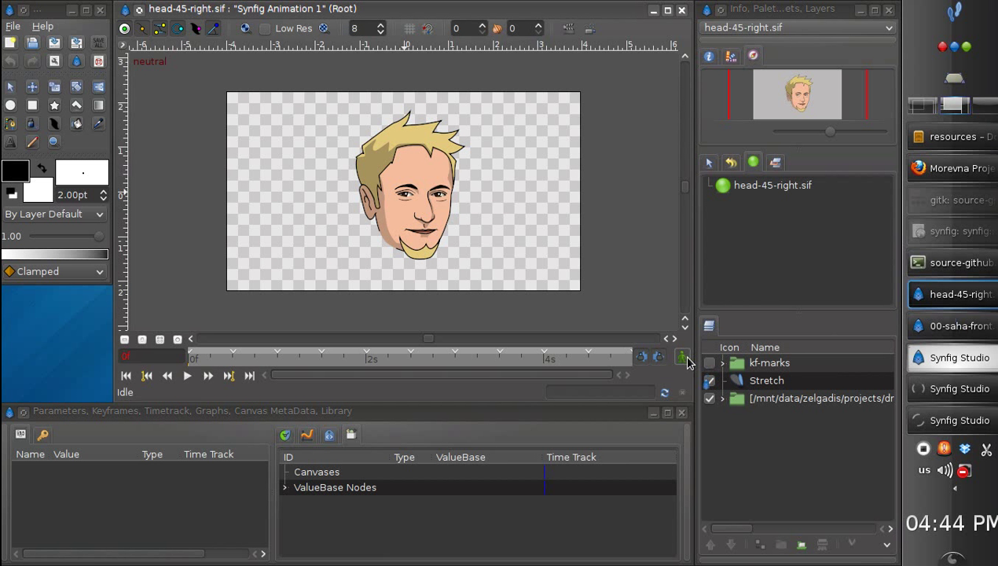
Select the imported head group in head-45-right.sif and examine which source file its layer name refers to.
left_click_drag(710, 383, 737, 400)
left_click_drag(492, 242, 375, 245)
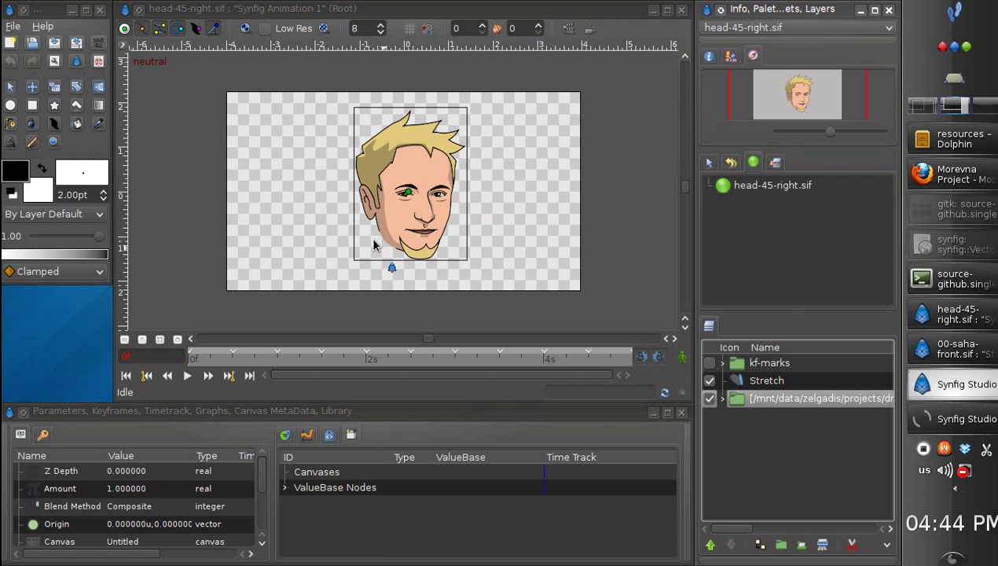
left_click_drag(367, 147, 472, 206)
left_click_drag(730, 335, 803, 407)
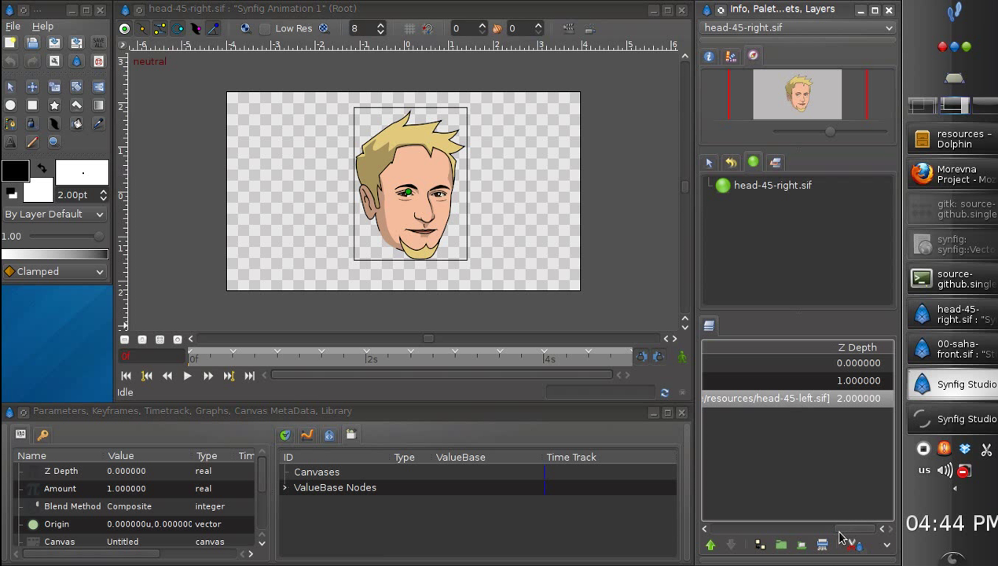
left_click_drag(836, 534, 722, 531)
Turn the Stretch layer off and on again to check how it mirrors the imported head.
left_click(747, 380)
left_click(710, 381)
left_click(709, 381)
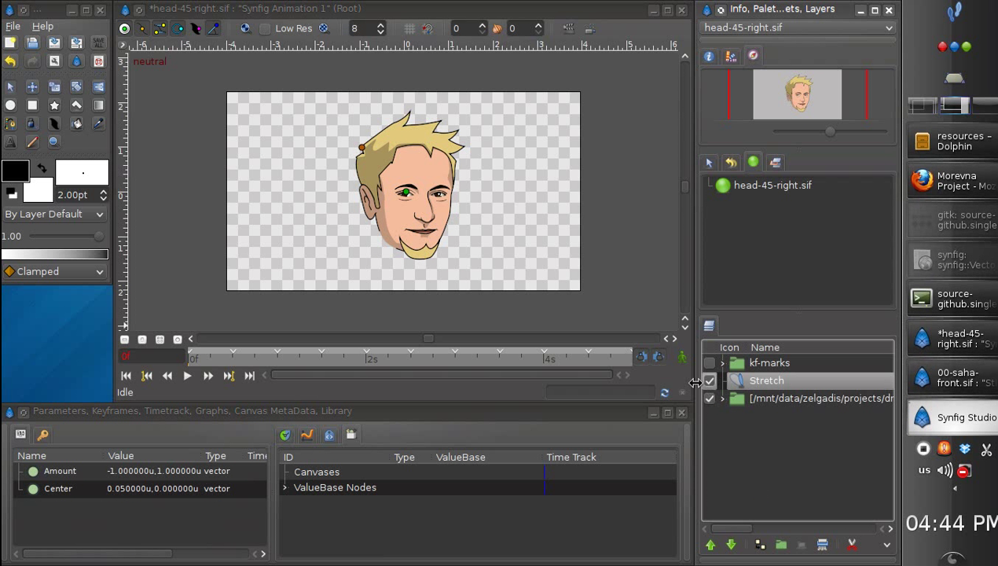
Show the keyframe list of head-45-right.sif and jump to the th,dh keyframe at 6s.
left_click(42, 434)
left_click_drag(257, 480, 260, 515)
left_click(140, 539)
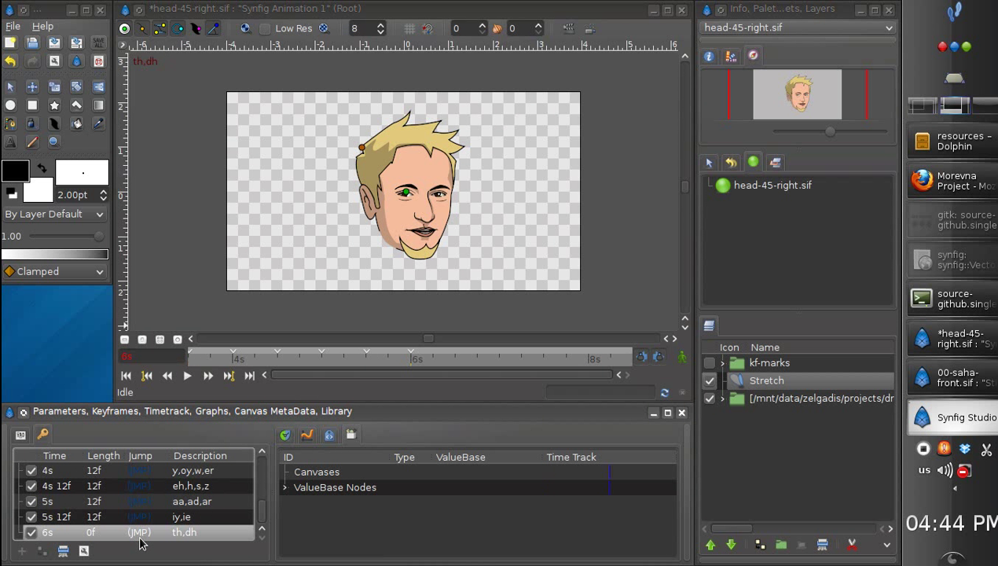
Set the canvas end time to 8s in the canvas properties and save head-45-right.sif.
left_click(124, 47)
mouse_move(185, 77)
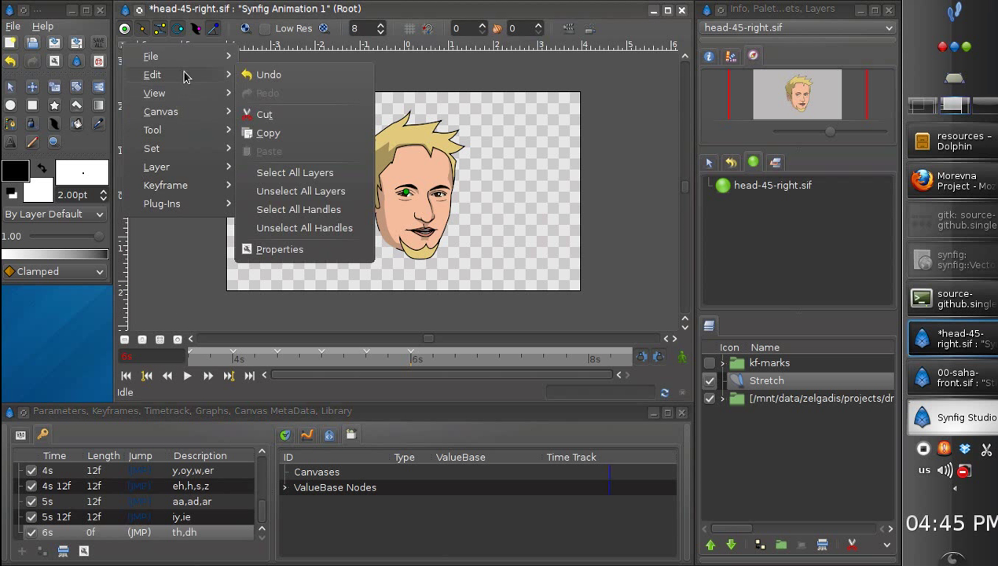
left_click(280, 249)
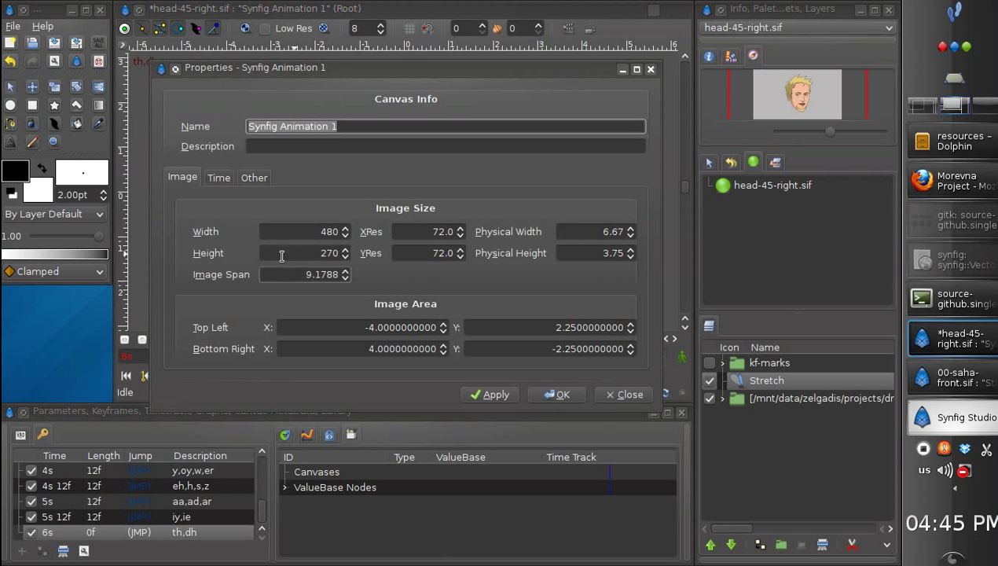
left_click(219, 178)
left_click(436, 275)
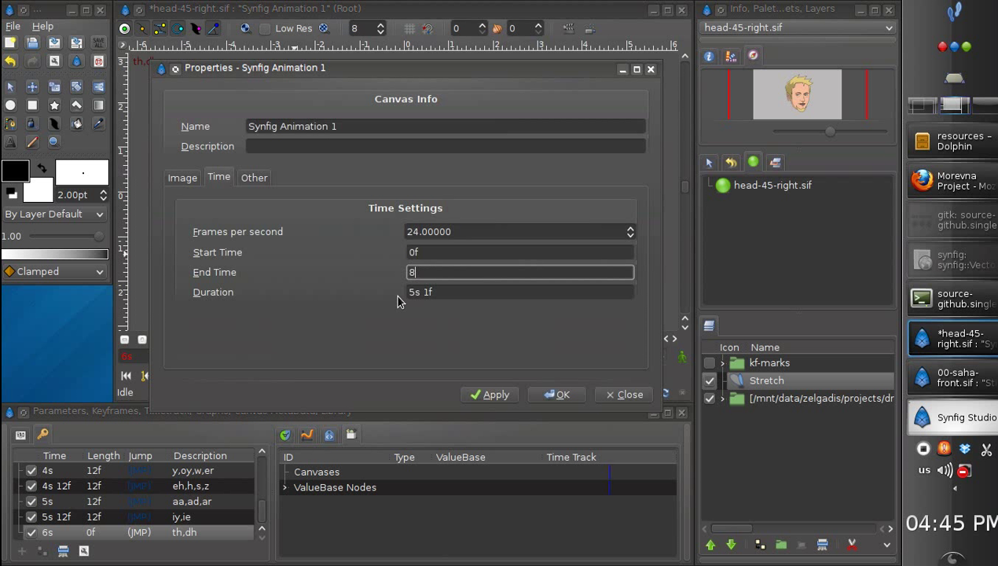
type("8s")
left_click(550, 394)
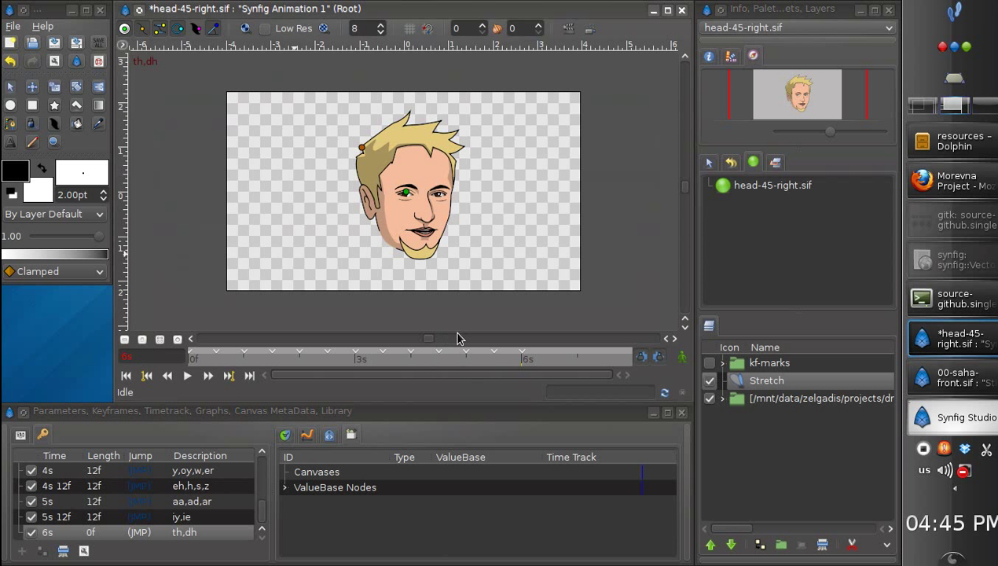
key("ctrl+s")
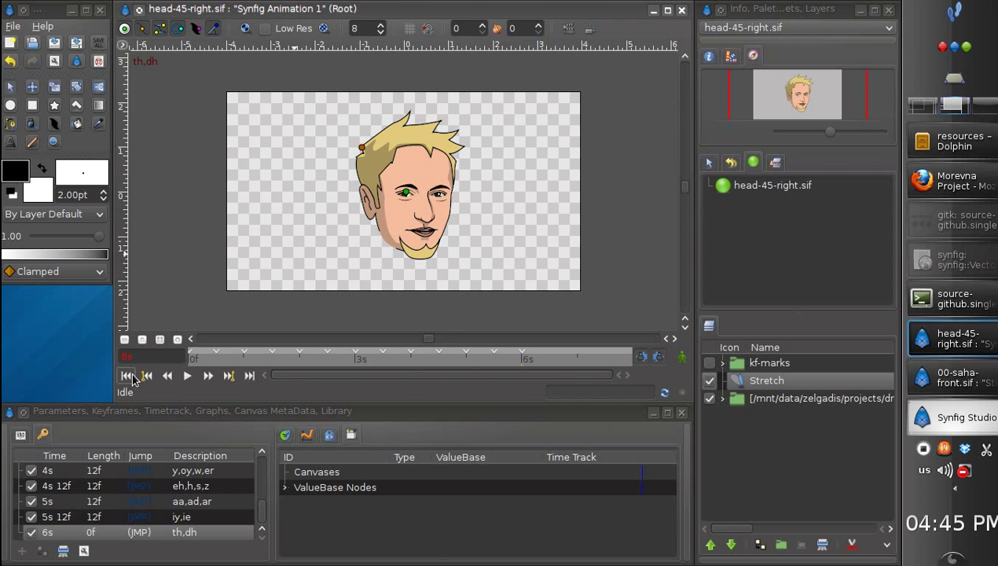
Compare the imported left head with its mirrored version by selecting both layers and toggling Stretch off and on.
left_click(752, 398)
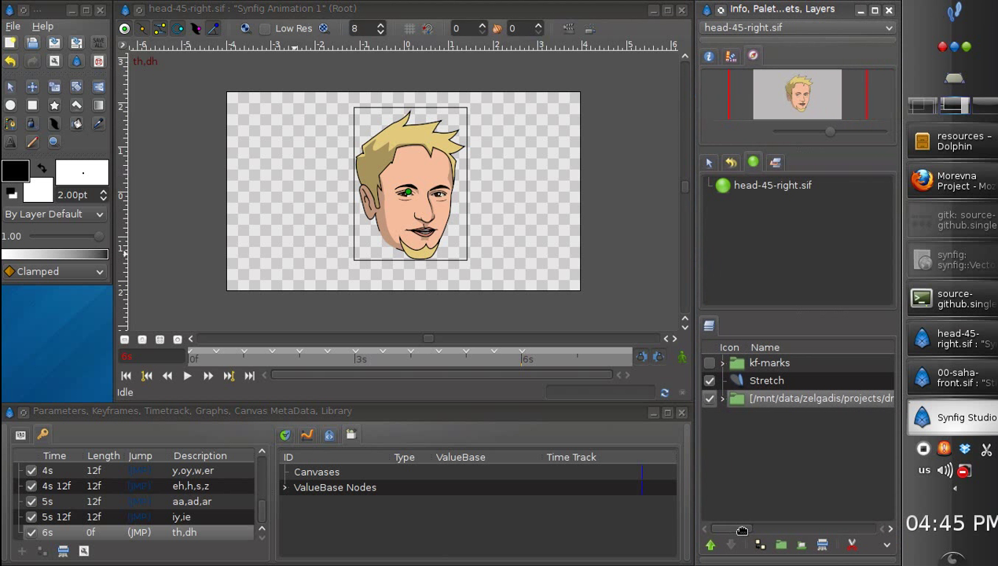
mouse_move(741, 530)
left_mouse_down()
mouse_move(785, 530)
mouse_move(742, 530)
left_mouse_up()
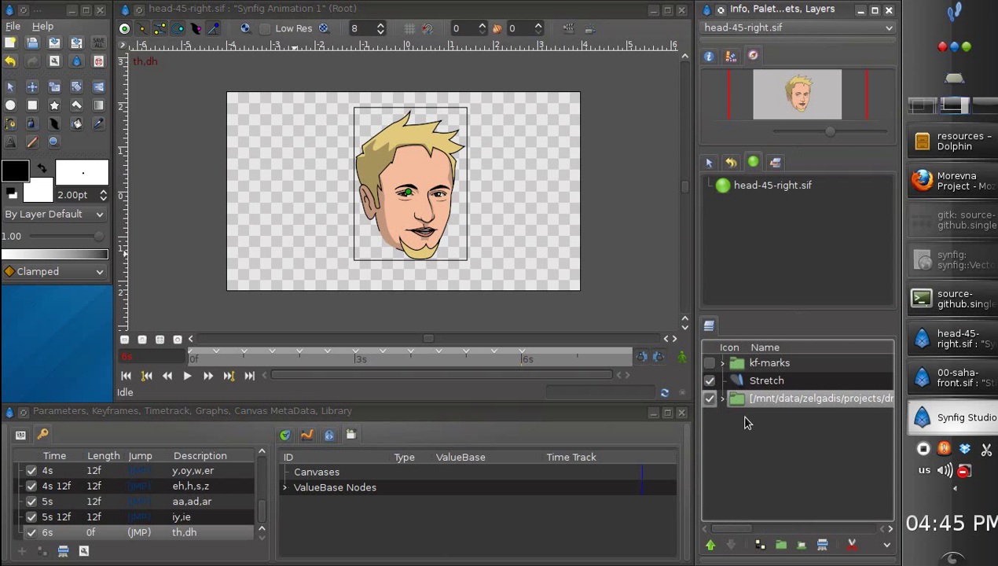
left_click(757, 382)
left_click(710, 381)
left_click(710, 381)
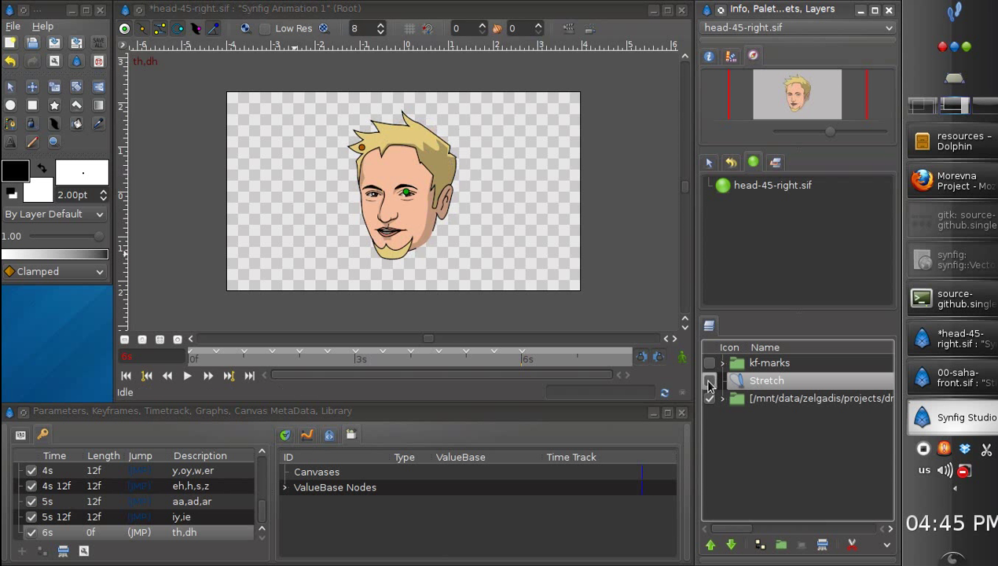
left_click(475, 220)
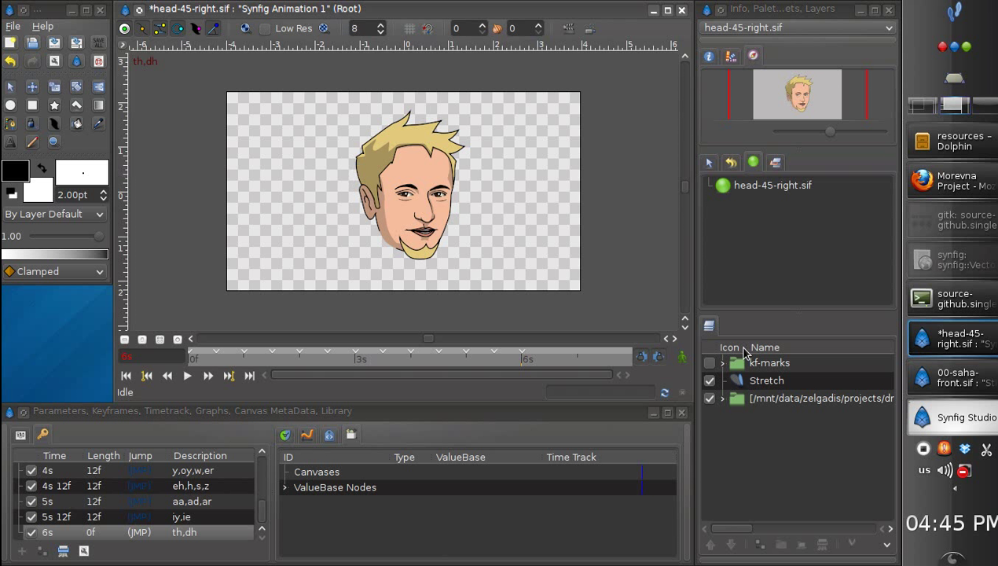
left_click(737, 398)
left_click(737, 380)
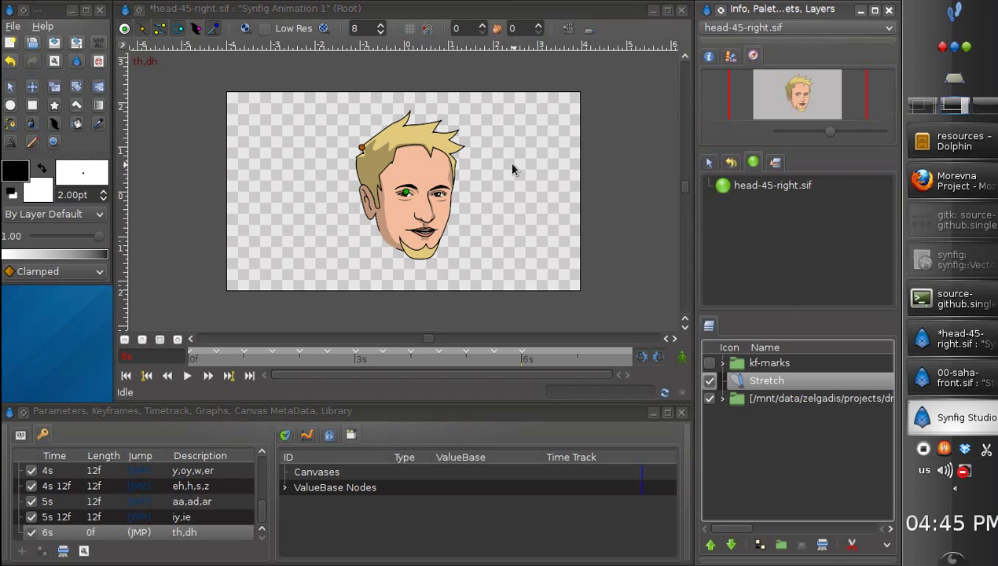
left_click(488, 217)
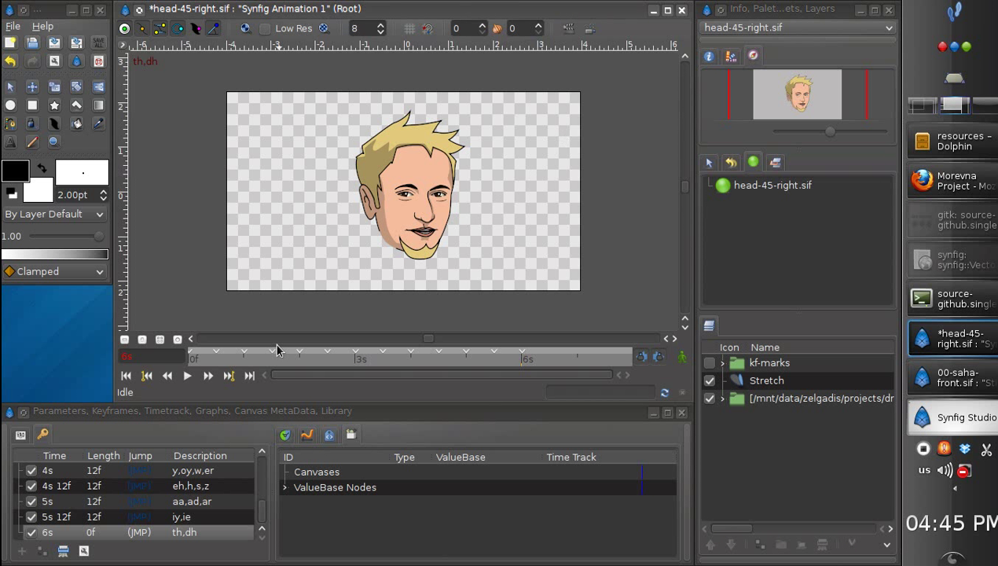
Check the mirrored head at the 1s 12f and 2s 12f keyframes, and save and close head-45-right.sif.
left_click(242, 360)
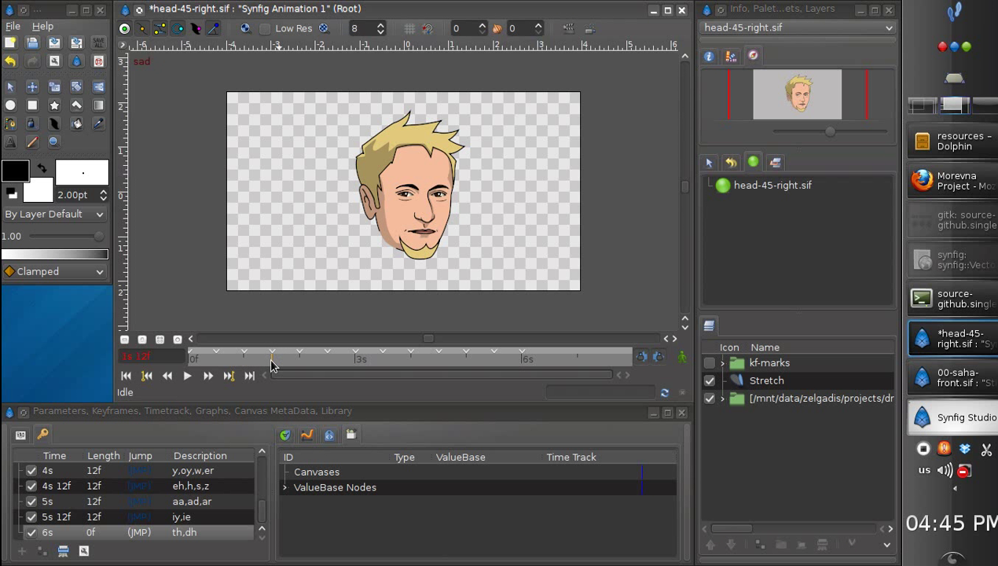
left_click(320, 358)
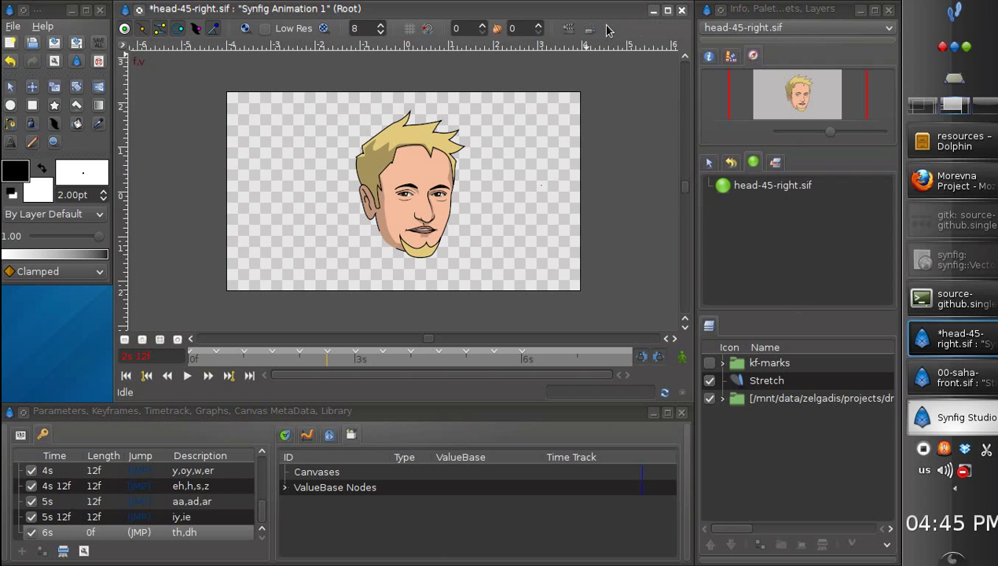
key("ctrl+s")
left_click(680, 11)
Switch to the resources folder in Dolphin and open head-90-left.sif in Synfig Studio.
left_click(951, 144)
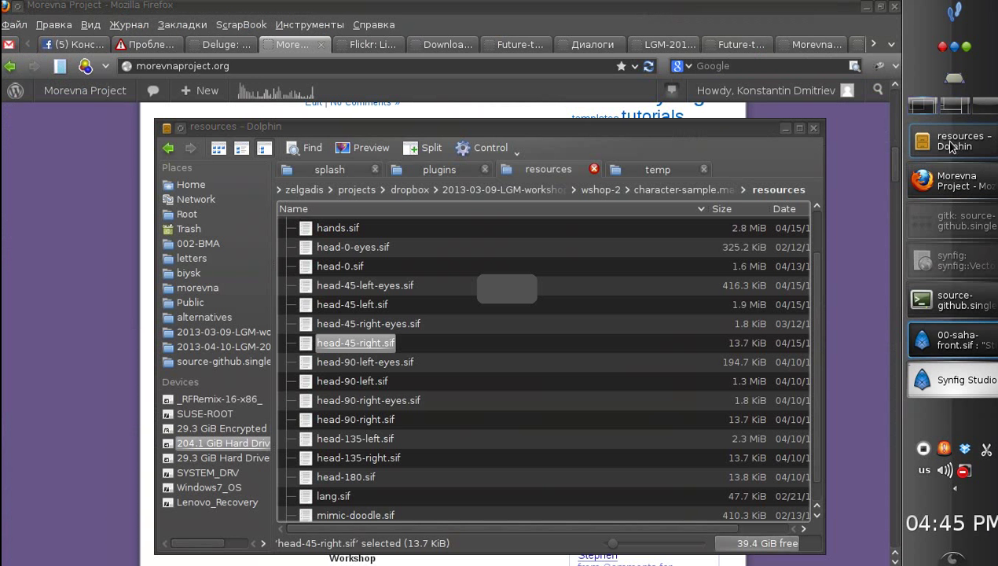
left_click(452, 384)
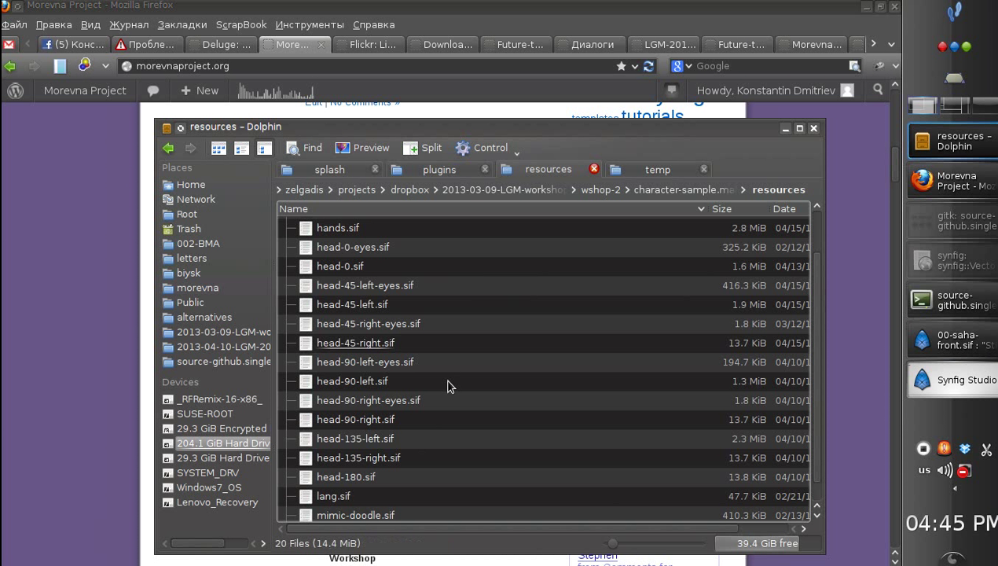
left_click(364, 384)
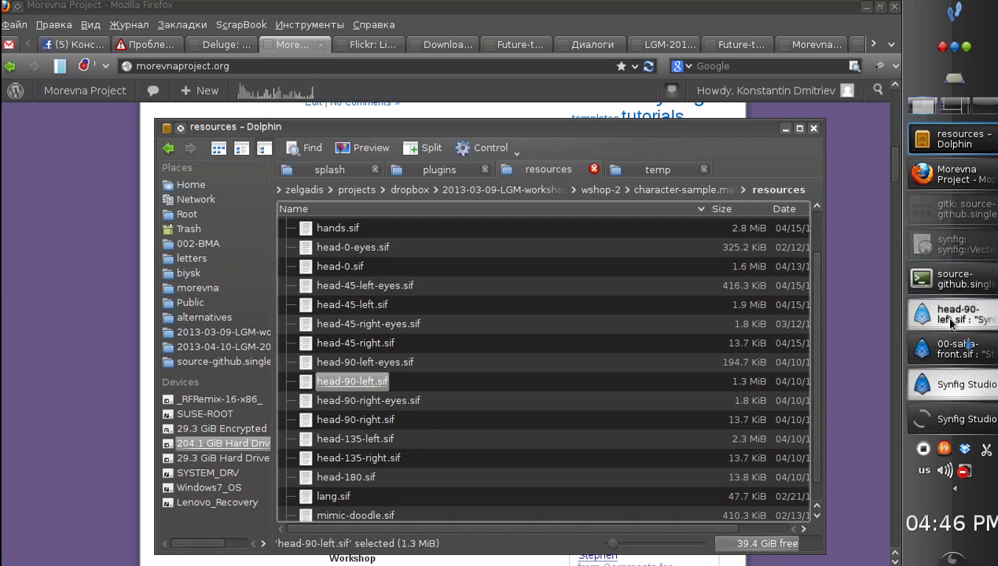
Switch to head-90-left.sif in Synfig Studio and check the head at its keyframes up to the end of the timeline.
left_click(953, 318)
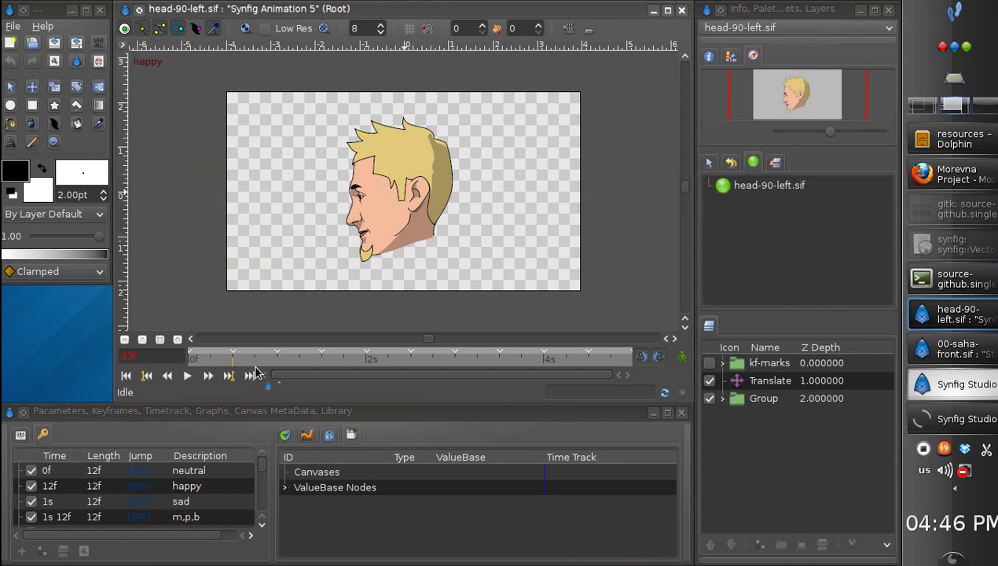
left_click(277, 361)
left_click(249, 376)
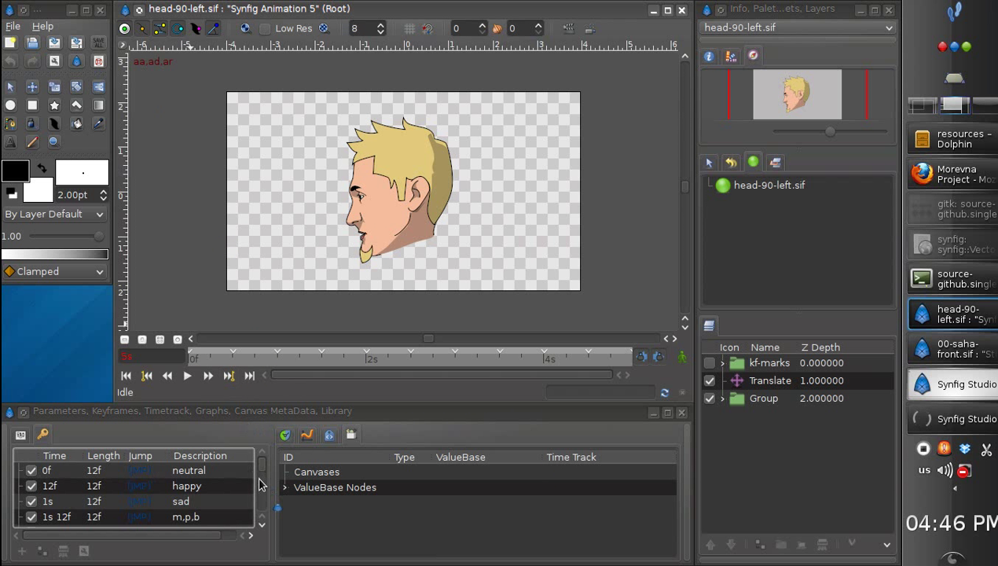
scroll(260, 519, "down", 5)
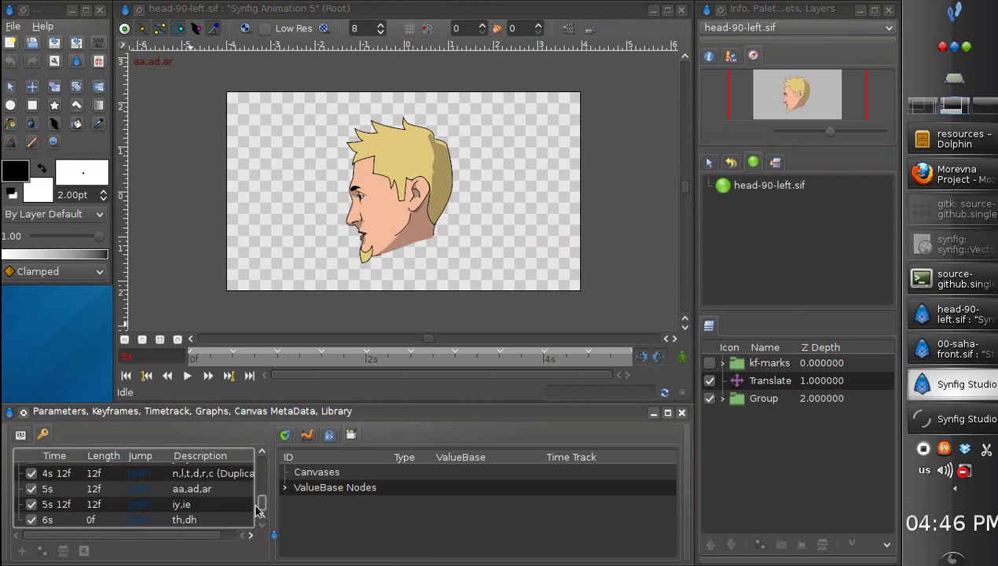
Set the canvas end time to 8s in the canvas properties and save head-90-left.sif.
left_click(125, 46)
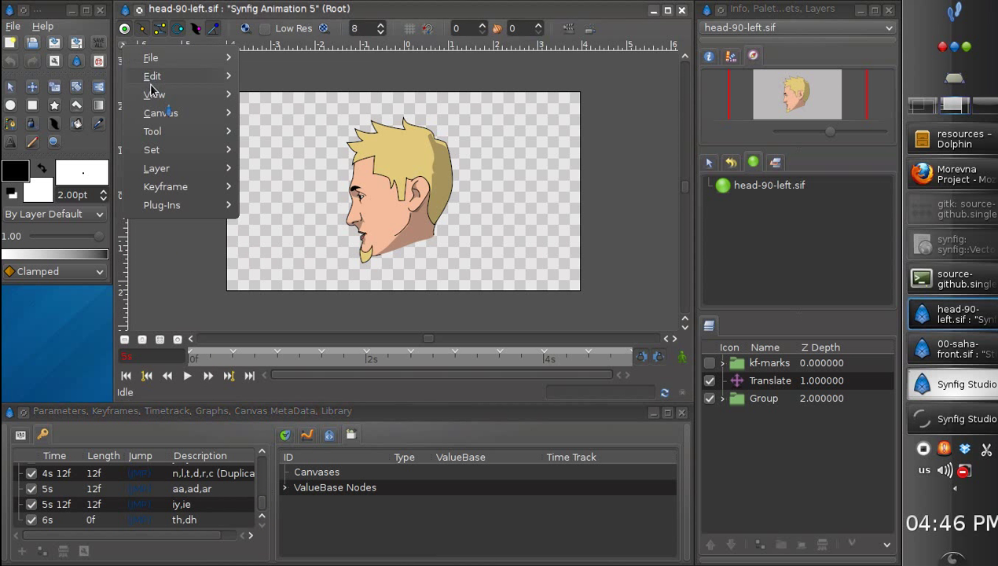
mouse_move(172, 79)
left_click(280, 251)
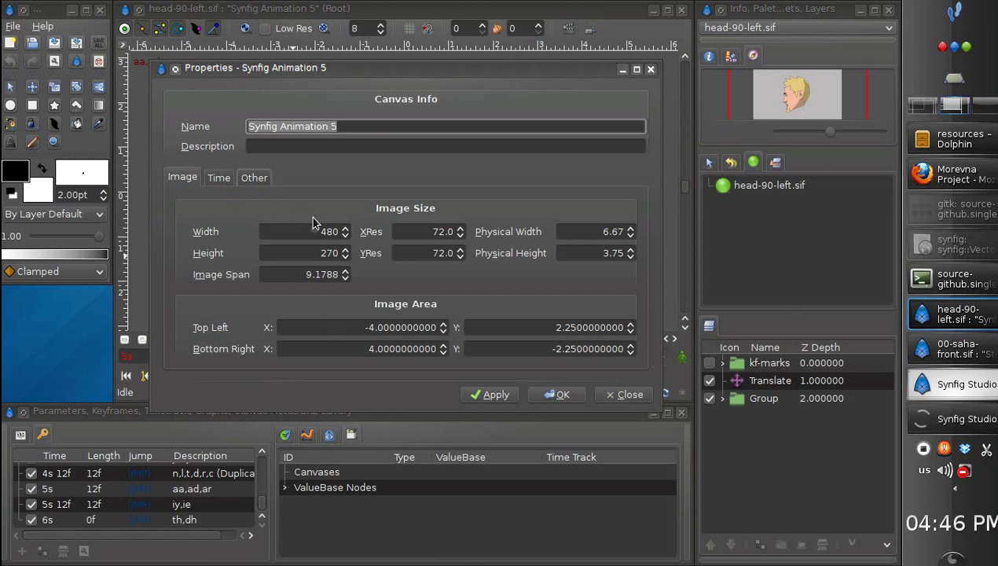
left_click(212, 181)
left_click(421, 272)
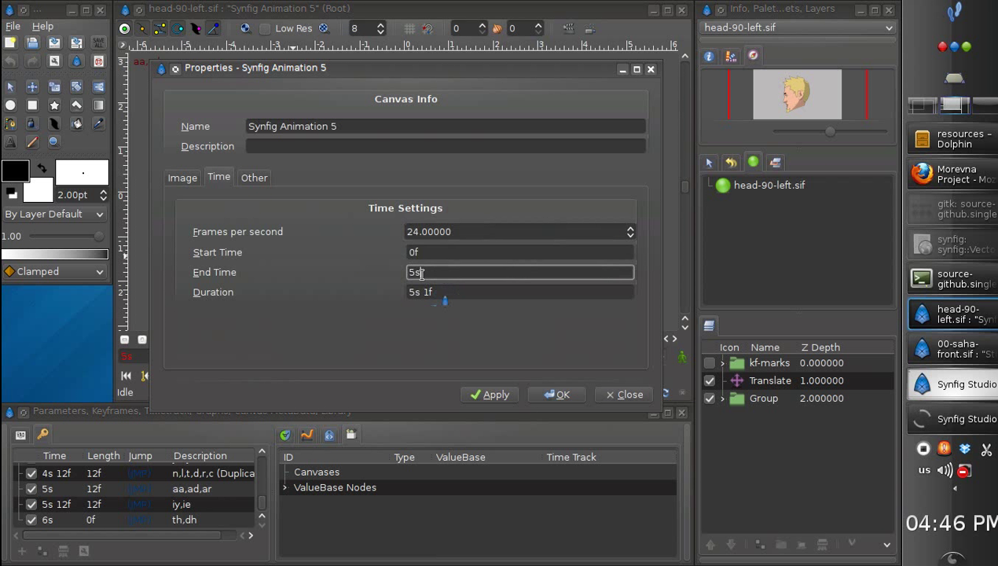
key("BackSpace")
key("BackSpace")
type("8s")
left_click(556, 395)
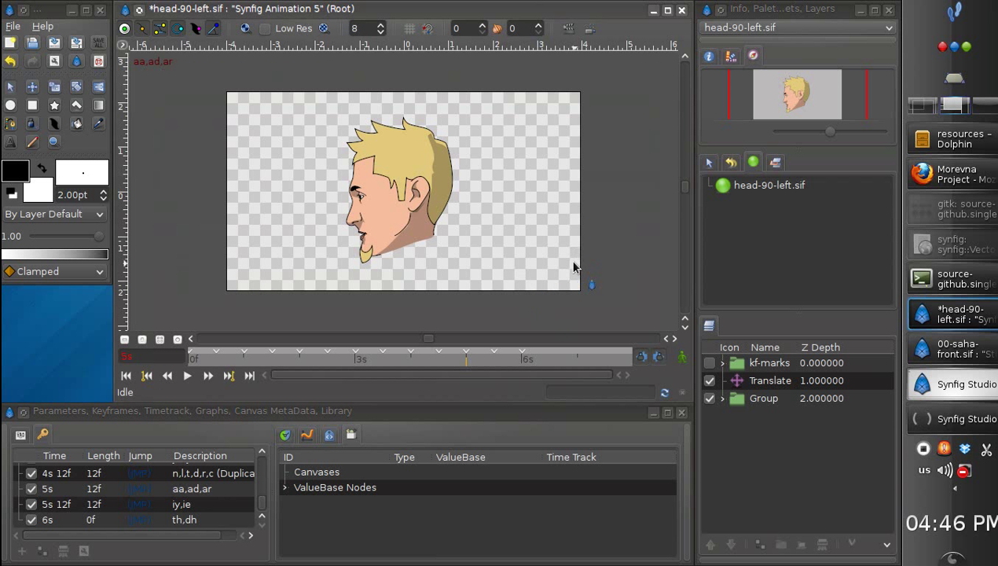
key("ctrl+s")
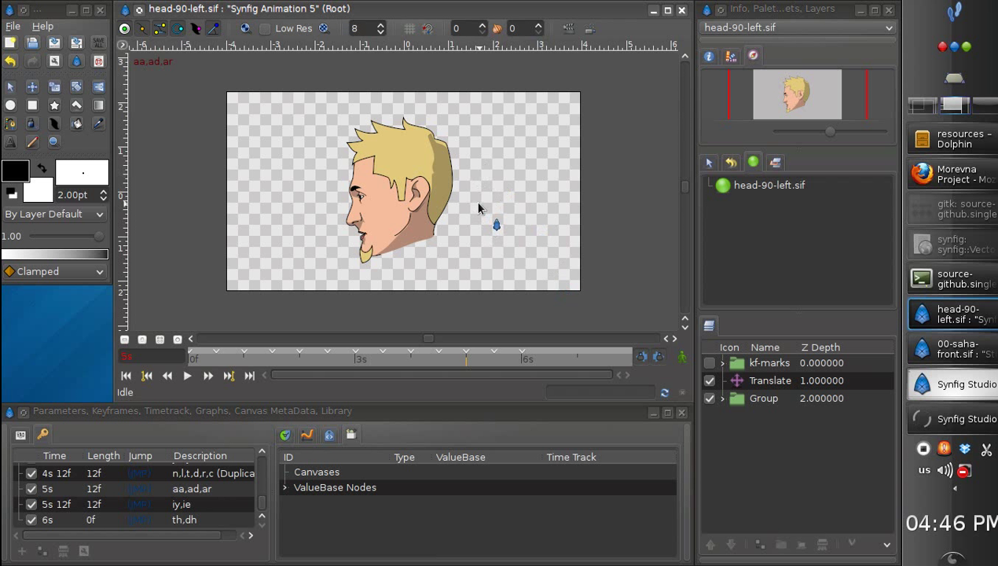
Show and hide the kf-marks layer, and close head-90-left.sif.
left_click(709, 363)
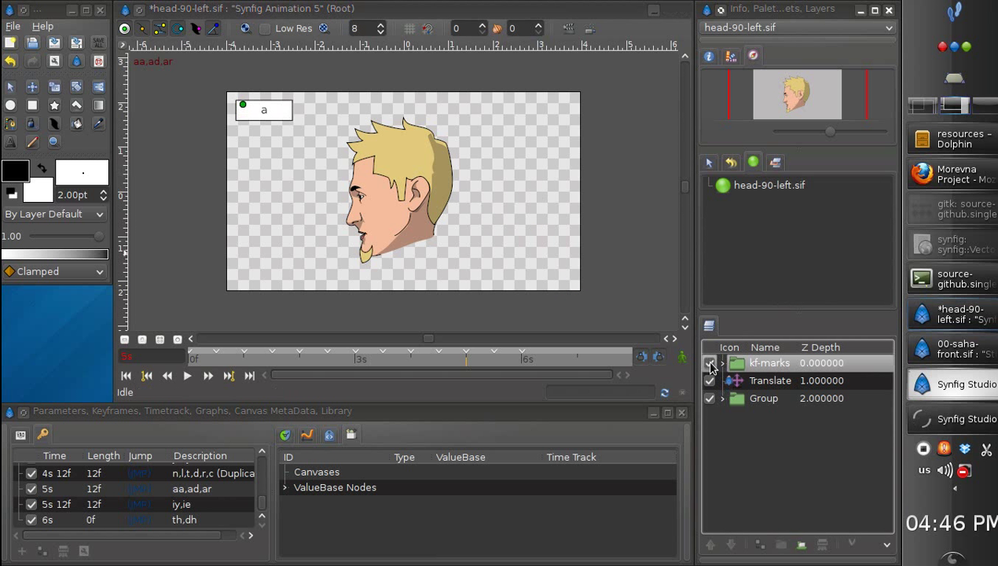
left_click(709, 363)
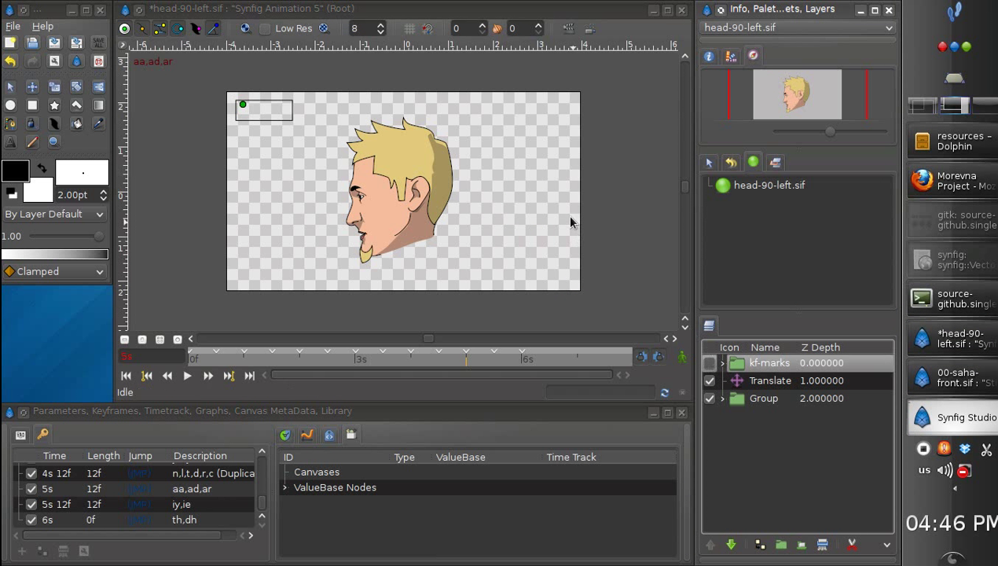
left_click(682, 11)
left_click(369, 234)
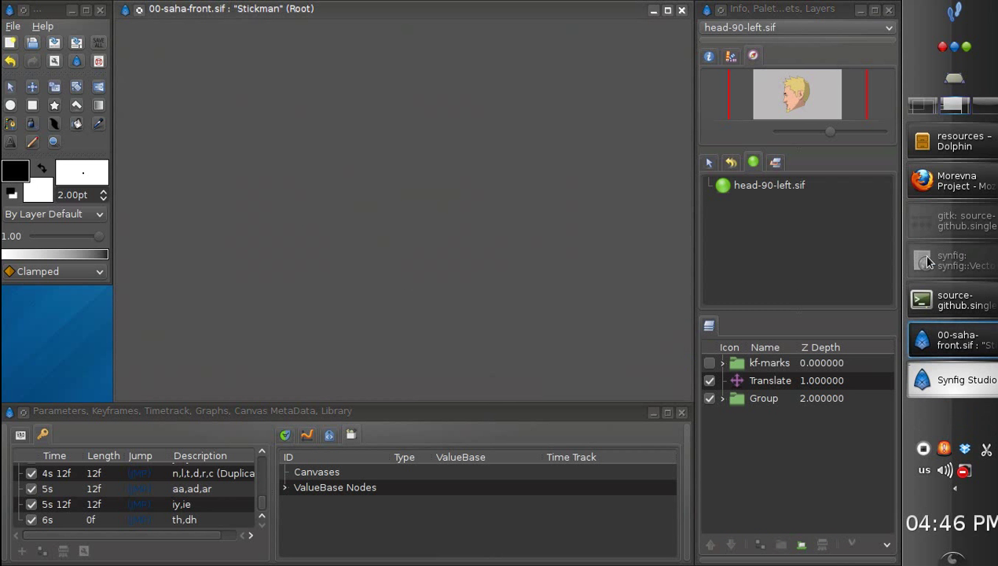
Switch to the resources folder in Dolphin and go over the 90-degree, 135-degree and head-180.sif head files.
left_click(954, 141)
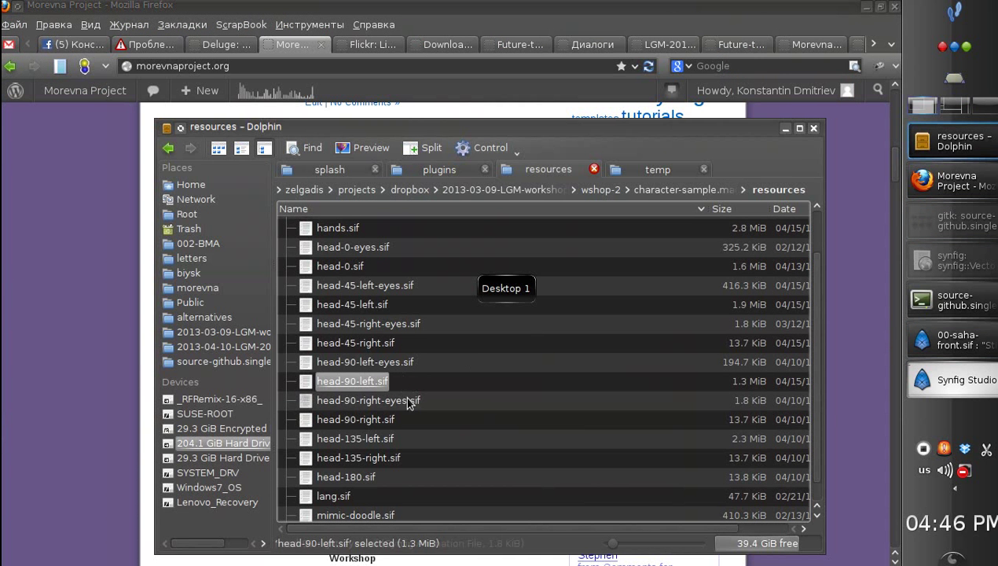
left_click(430, 361)
left_click_drag(432, 404, 382, 418)
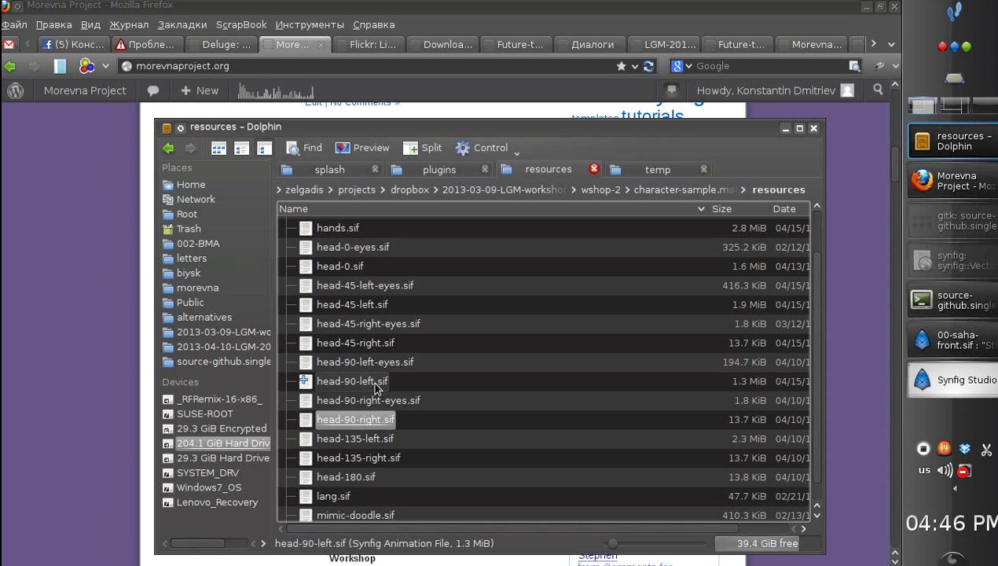
left_click(427, 438)
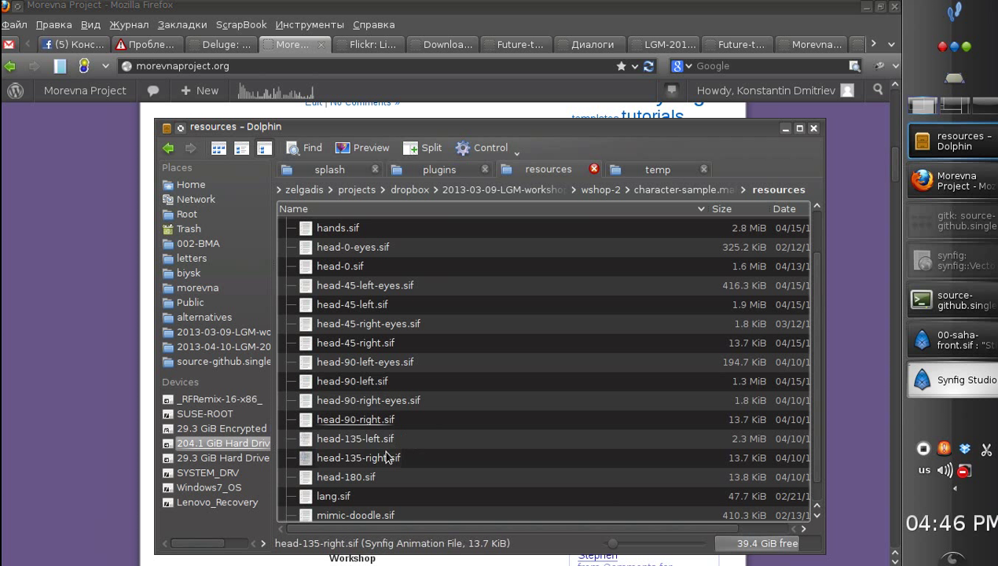
left_click(410, 442)
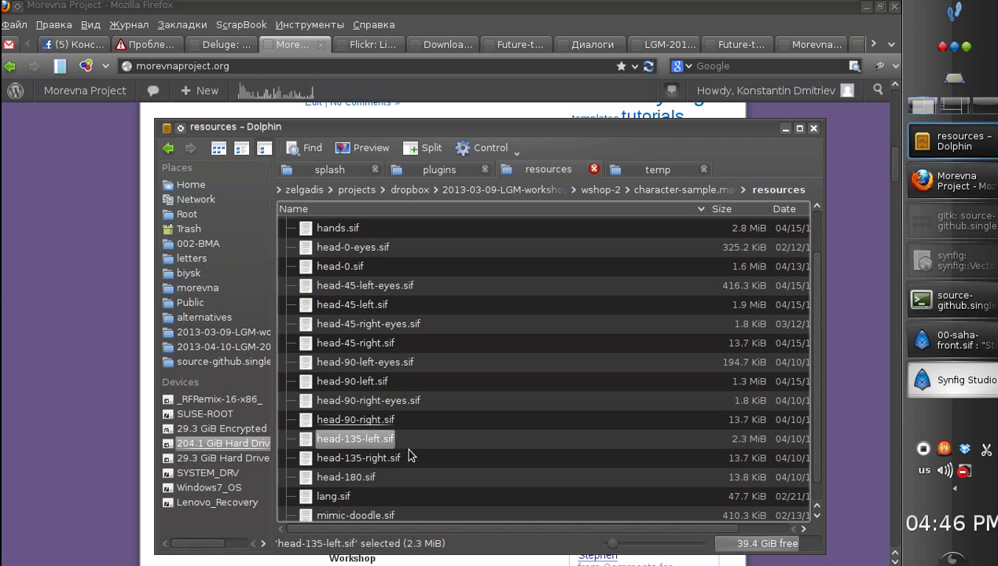
left_click(409, 458)
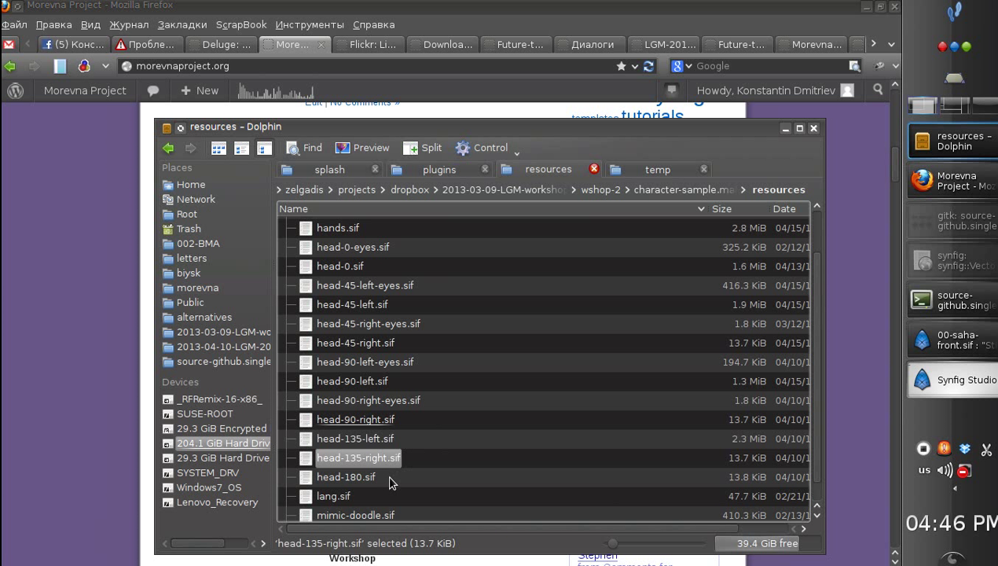
left_click(389, 481)
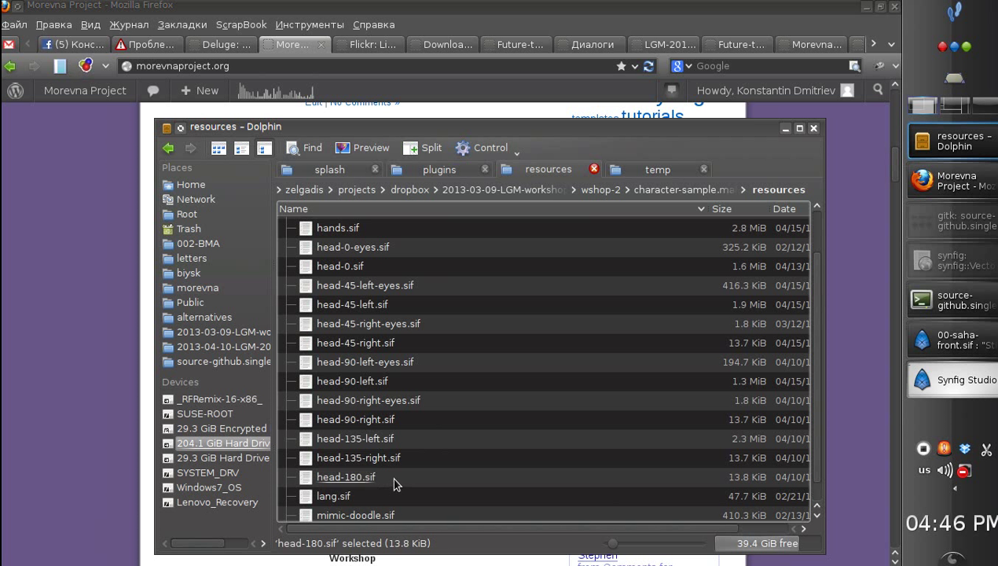
left_click_drag(395, 484, 415, 457)
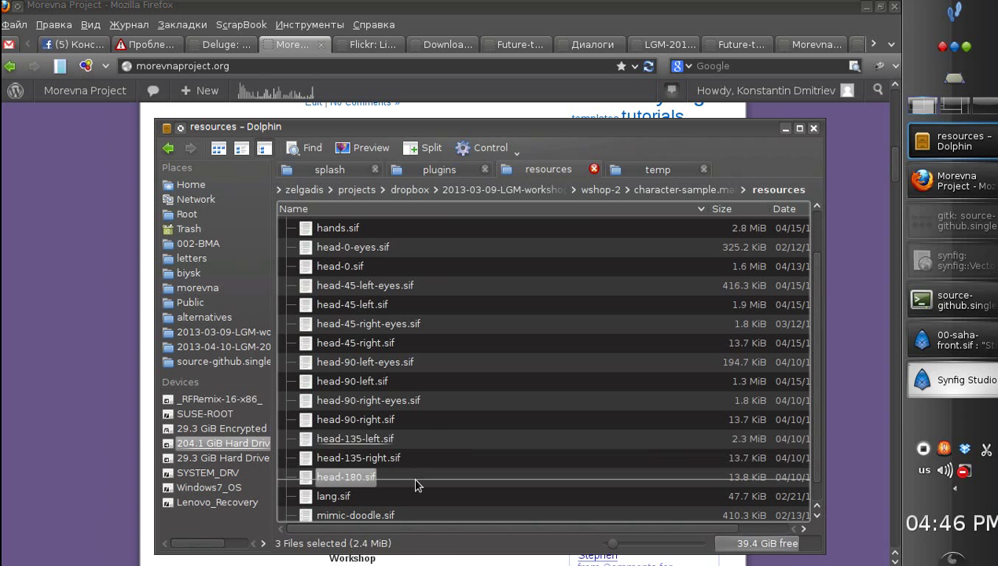
left_click(417, 481)
scroll(414, 471, "down", 1)
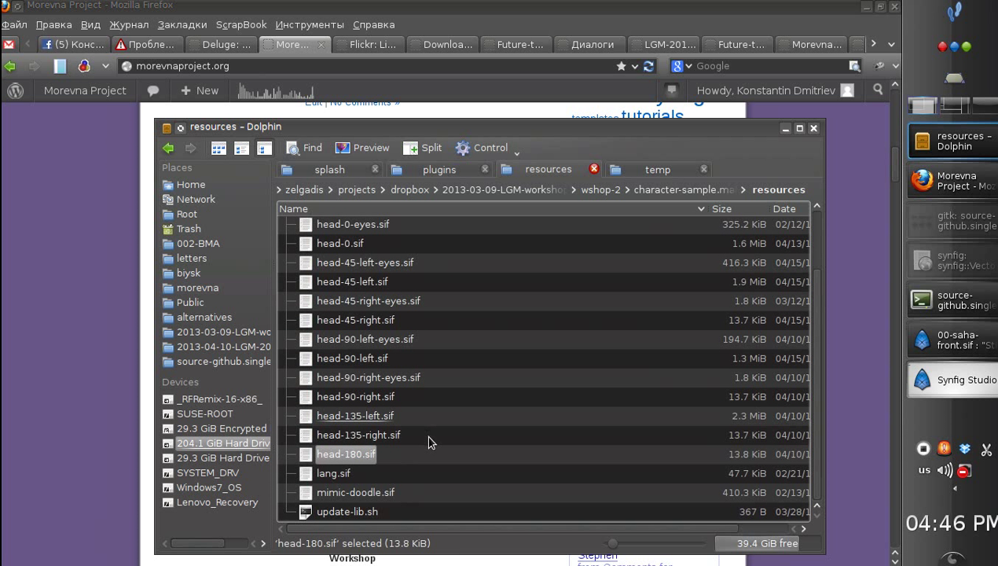
left_click(430, 452)
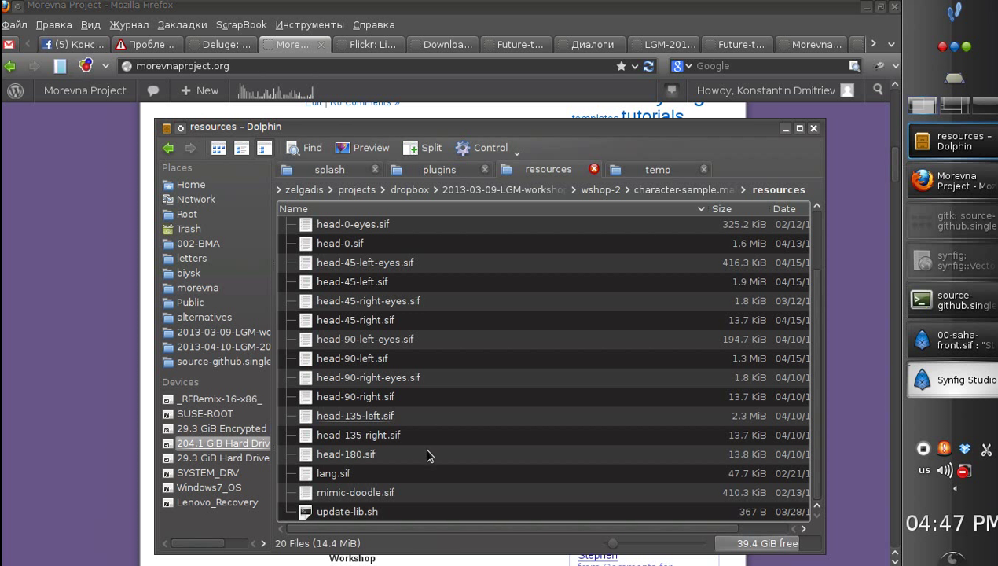
View the parent folder character-sample.male, return to resources, and look over the remaining files, including lang.sif, hands-c.sif and hands.sif.
left_click(685, 190)
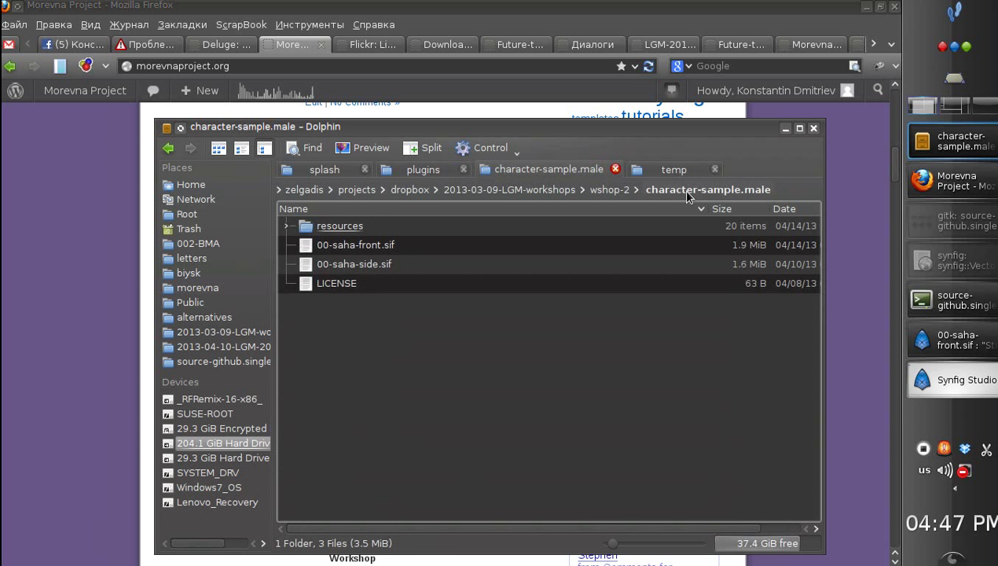
left_click(353, 231)
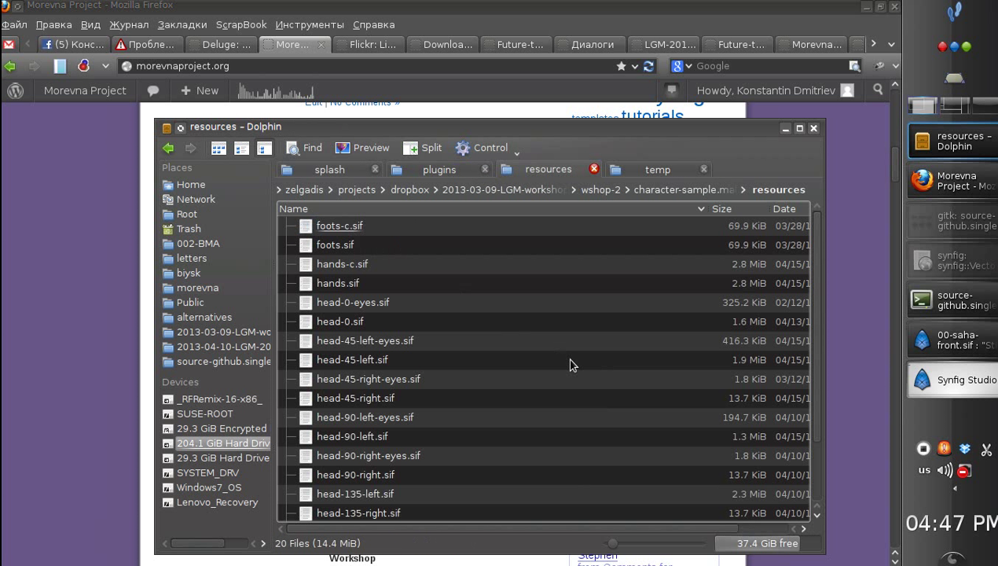
left_click_drag(811, 275, 811, 356)
left_click(523, 475)
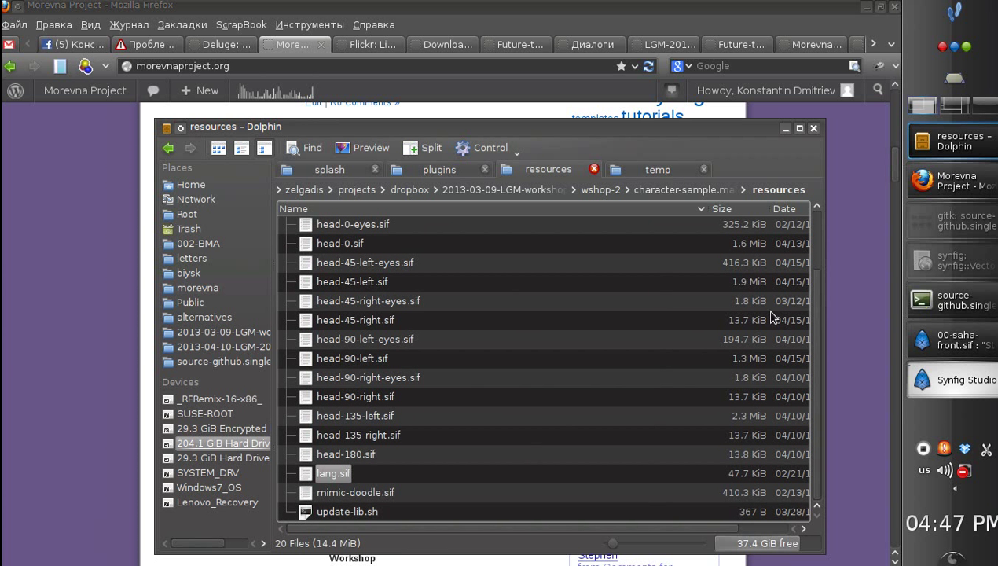
left_click_drag(806, 345, 814, 281)
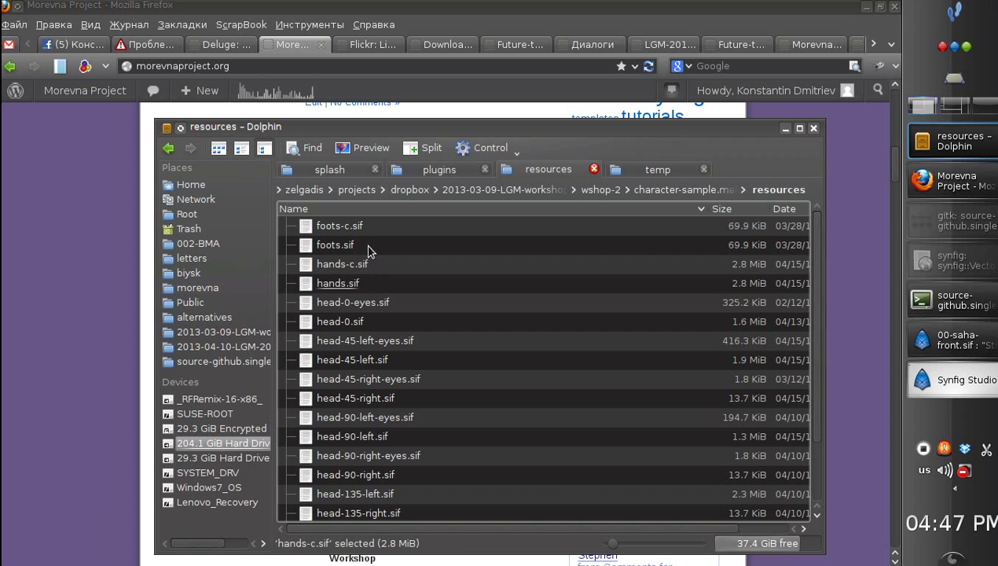
left_click(374, 288)
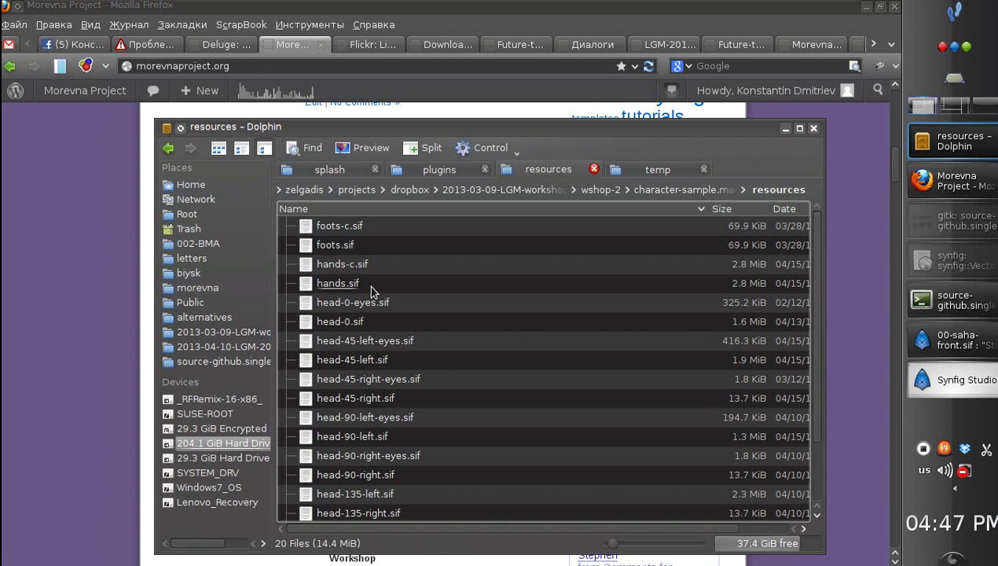
Switch to 00-saha-front.sif in Synfig Studio and turn the green controller beside the character's right hand to change the hand drawing.
left_click(931, 348)
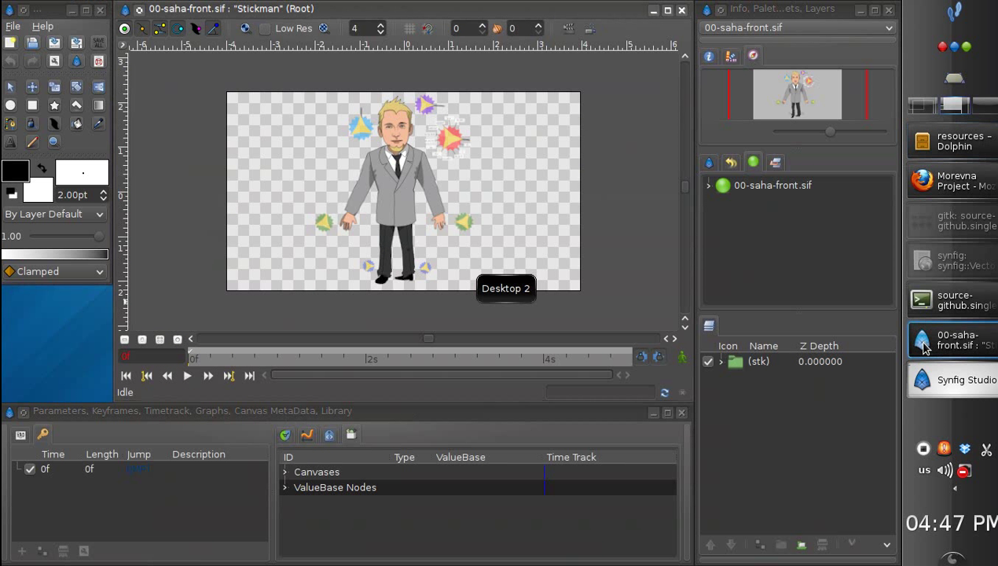
left_click_drag(828, 132, 803, 105)
left_click(812, 108)
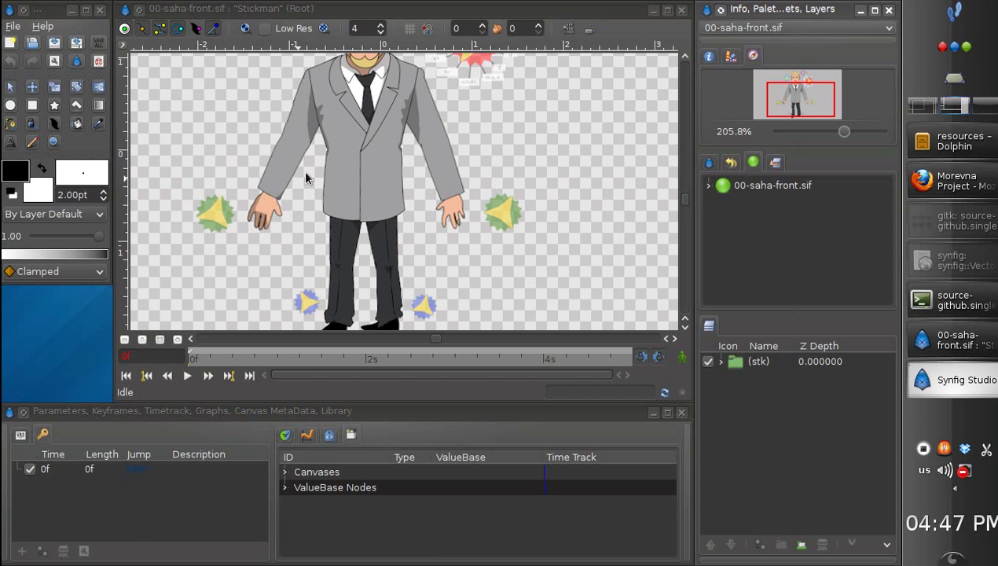
left_click(216, 208)
left_click_drag(224, 192, 223, 190)
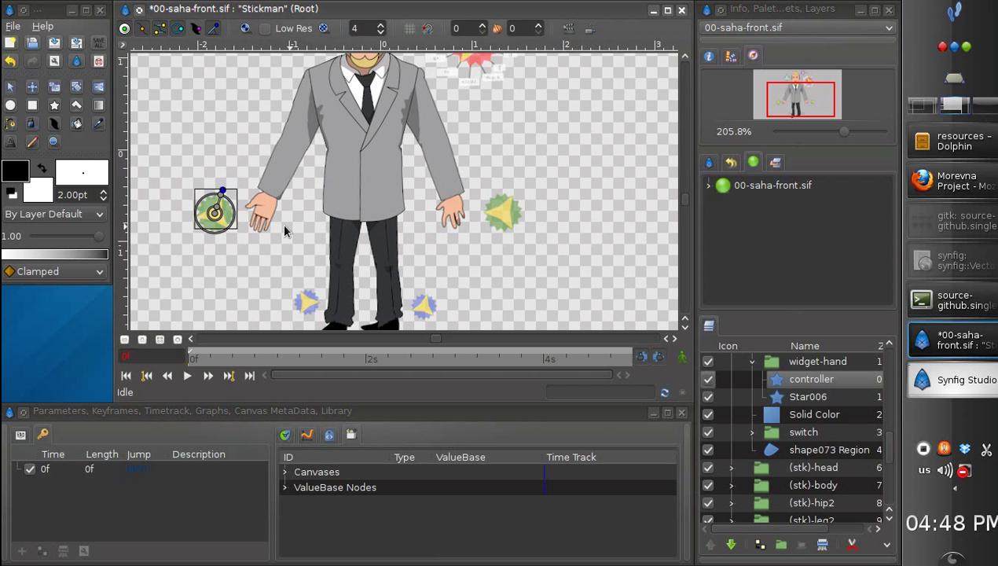
Switch back to the resources folder in Dolphin and point out the hands.sif, hands-c.sif and foots.sif files.
left_click(951, 149)
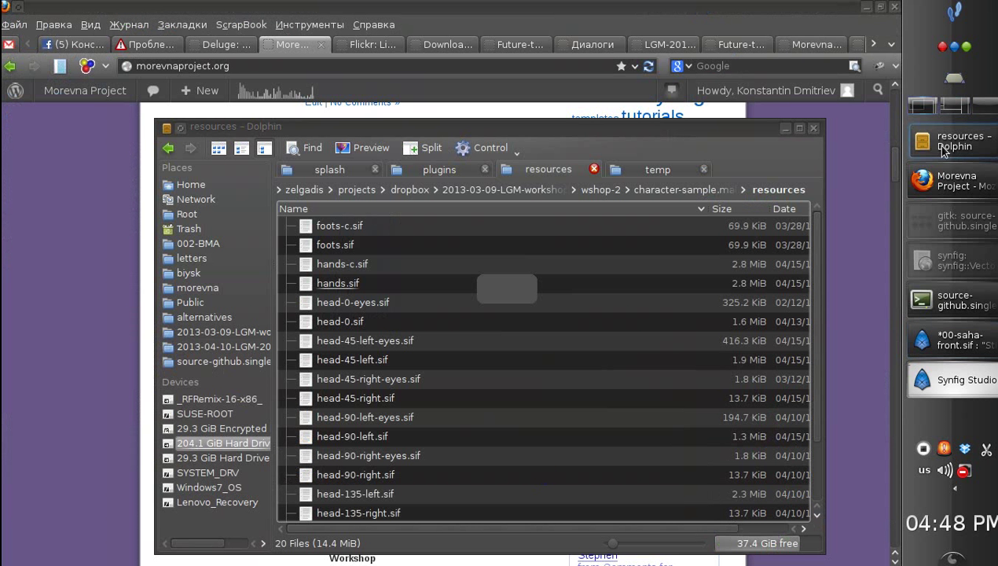
left_click(386, 282)
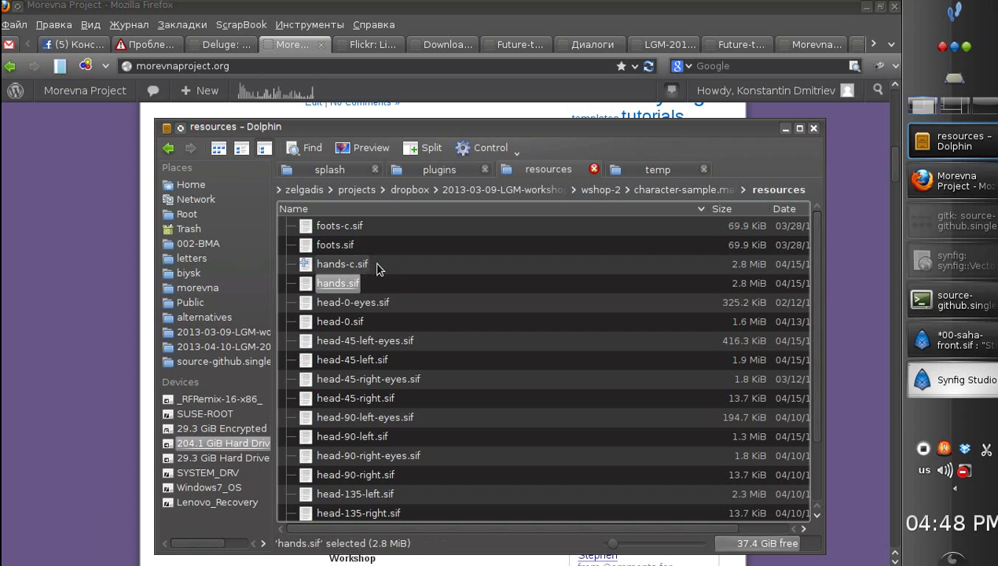
left_click(380, 266)
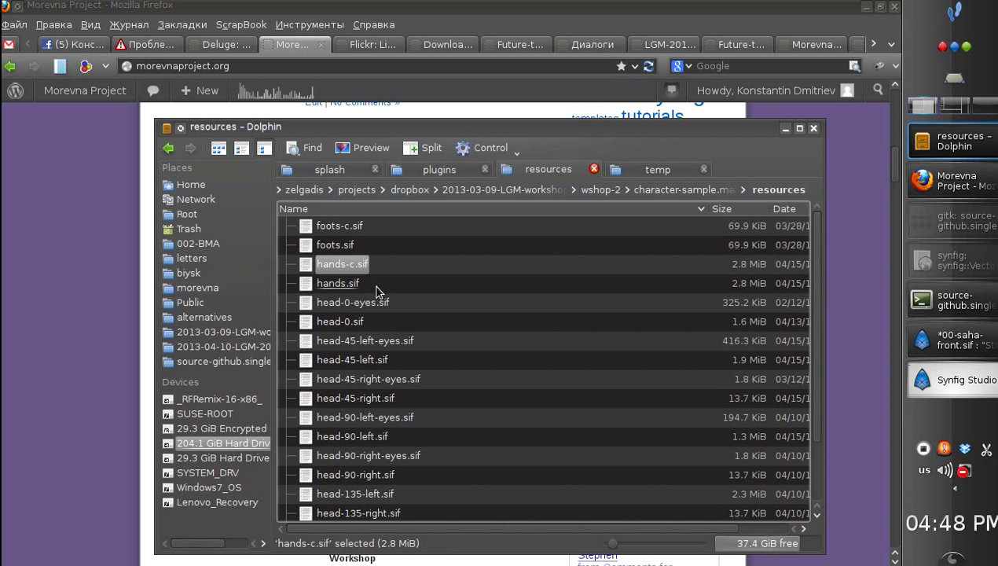
left_click(381, 291)
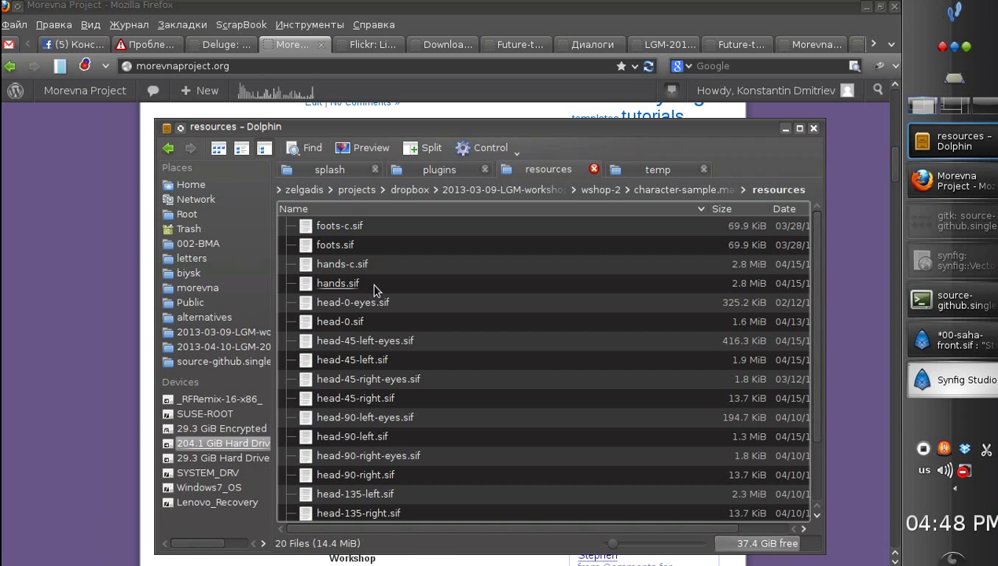
left_click(373, 285)
left_click(384, 289)
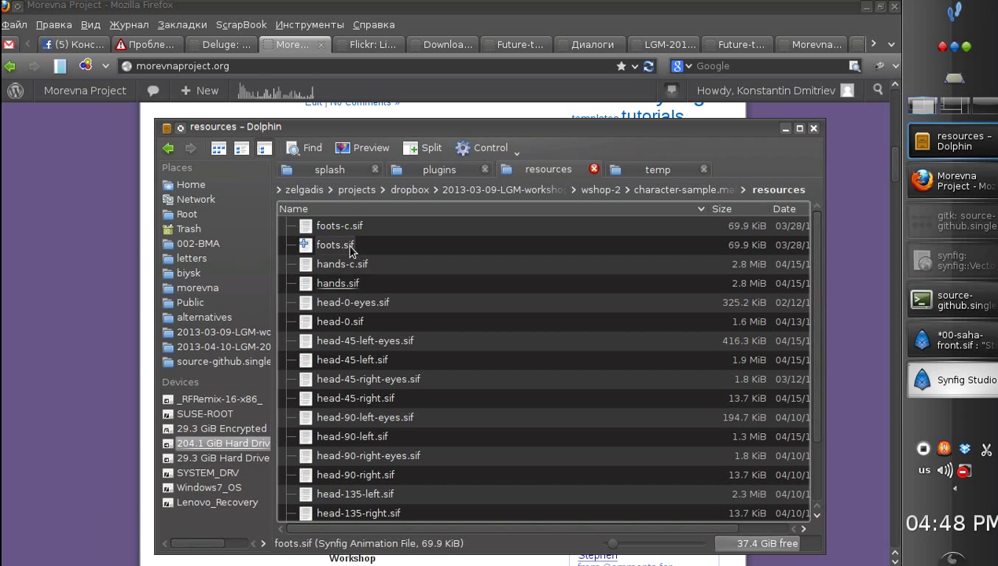
left_click(383, 250)
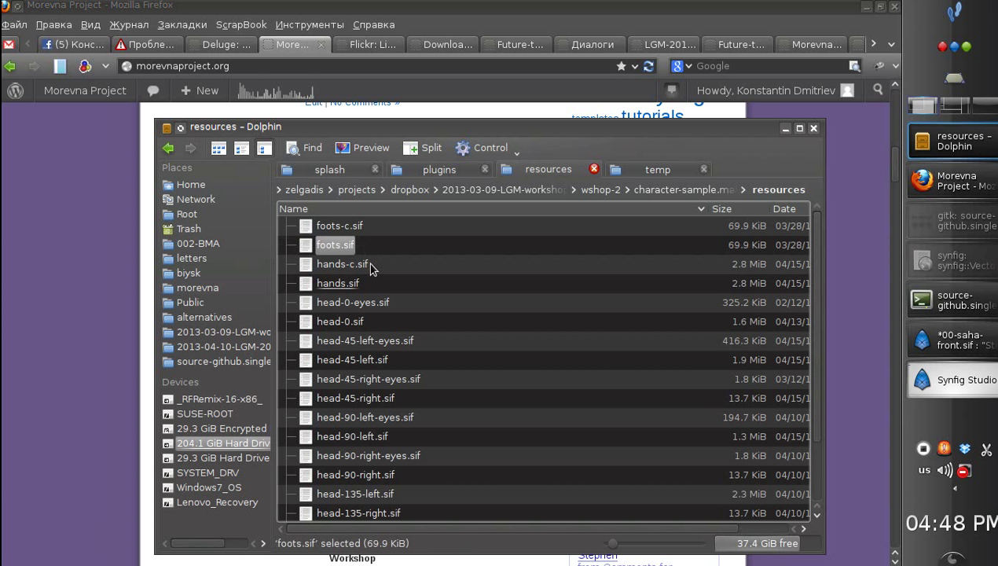
left_click(371, 283)
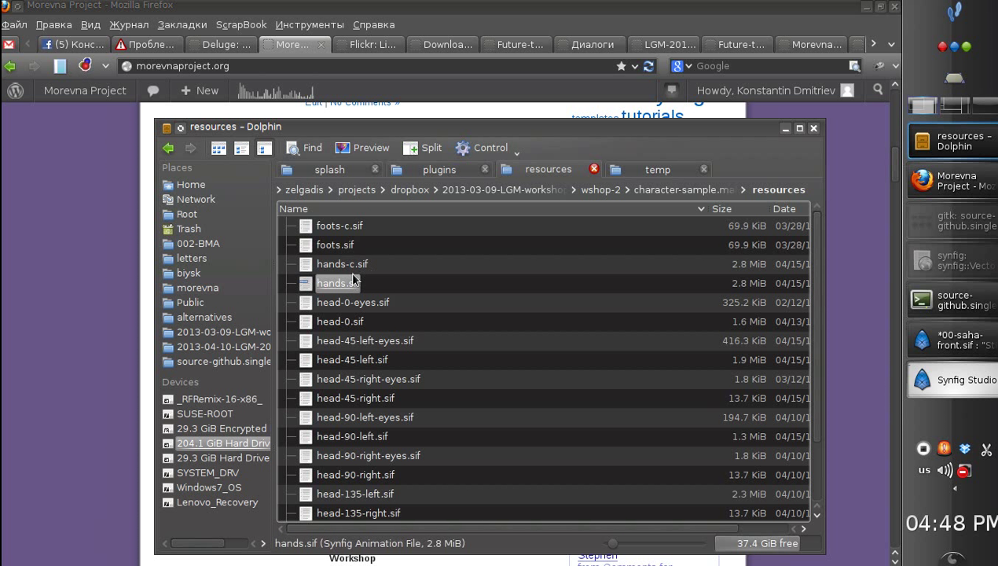
Look over the remaining files in the resources folder, including lang.sif, mimic-doodle.sif, update-lib.sh and foots.sif.
left_click_drag(811, 251, 806, 352)
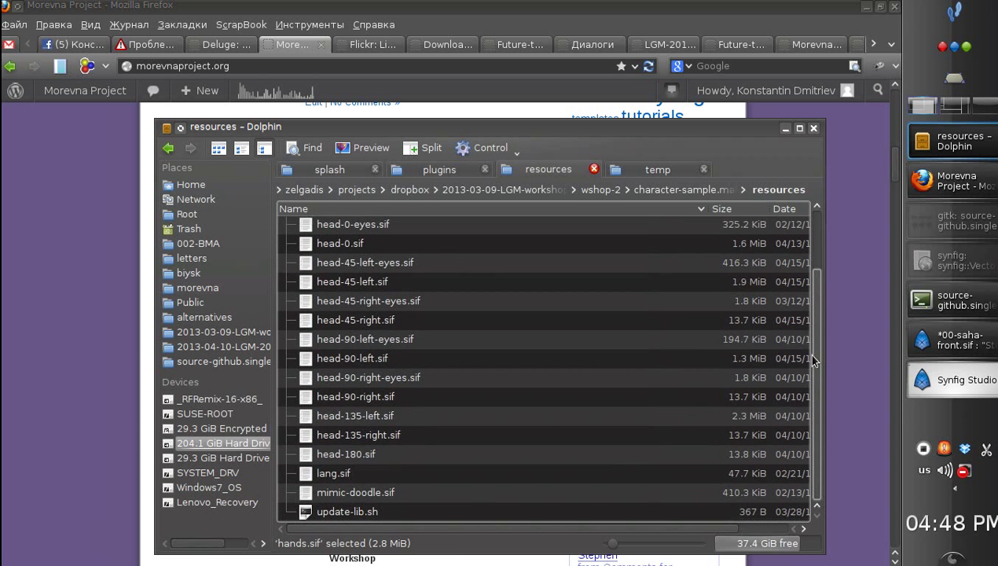
left_click(531, 473)
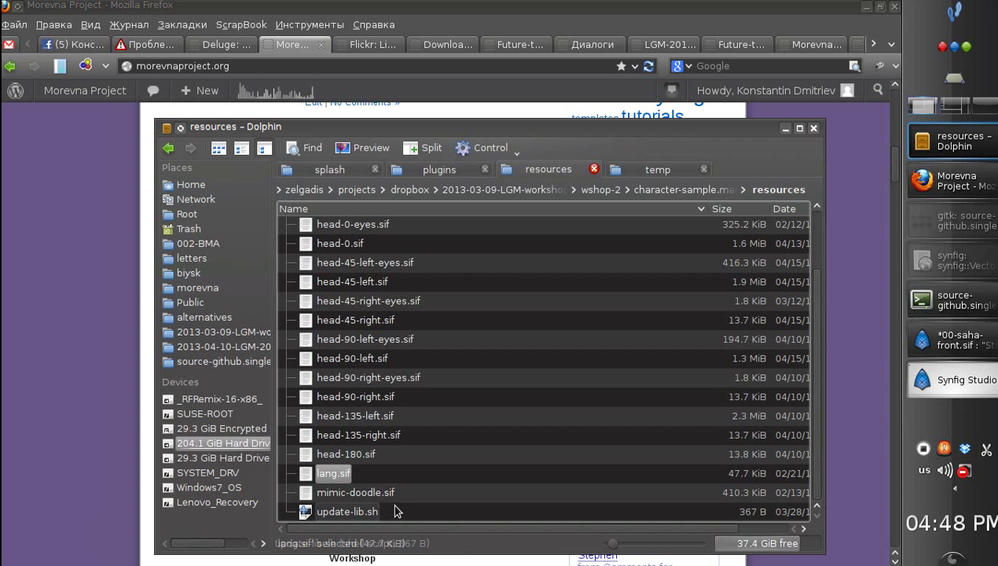
left_click(452, 493)
left_click_drag(817, 352, 813, 261)
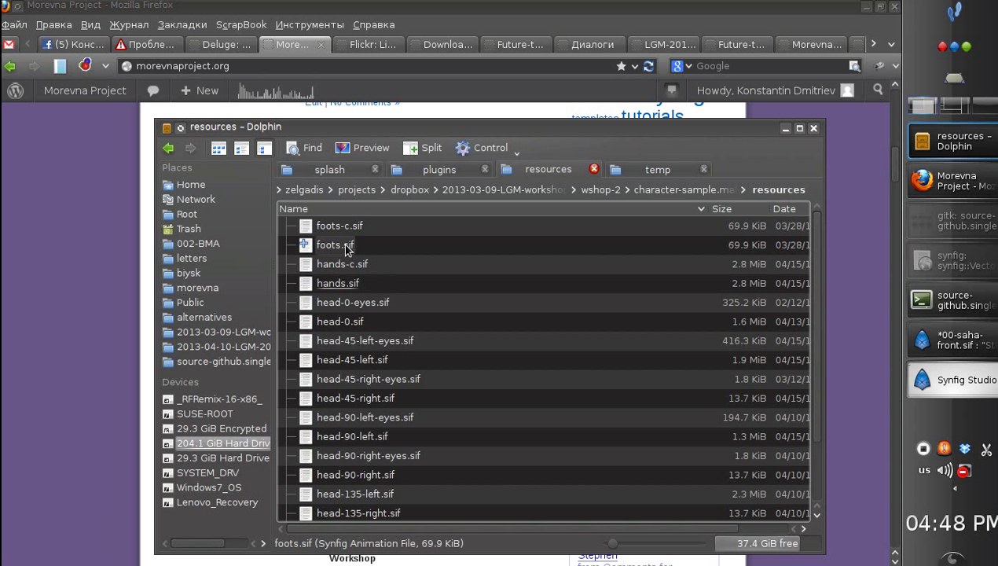
left_click_drag(813, 246, 813, 303)
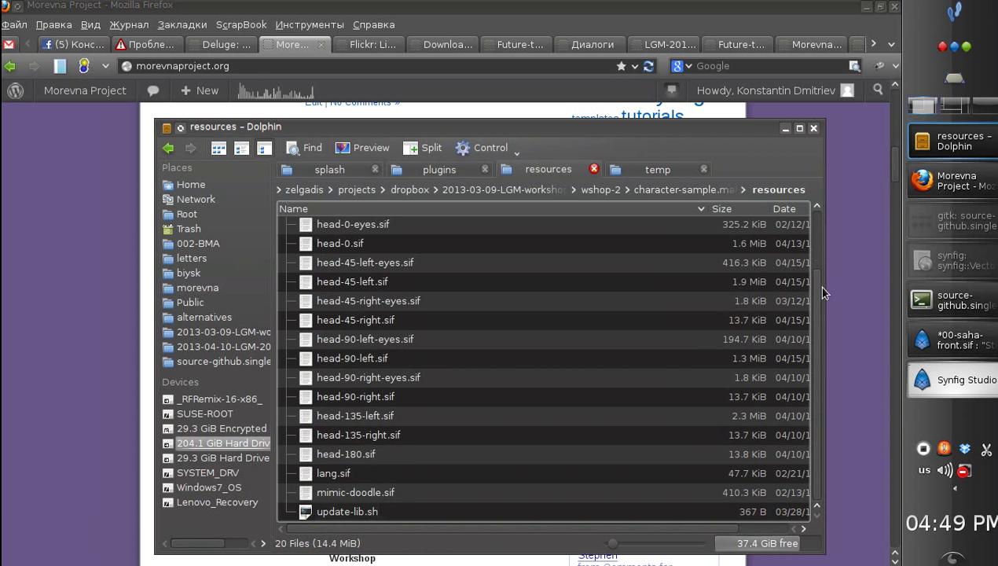
left_click_drag(813, 331, 774, 279)
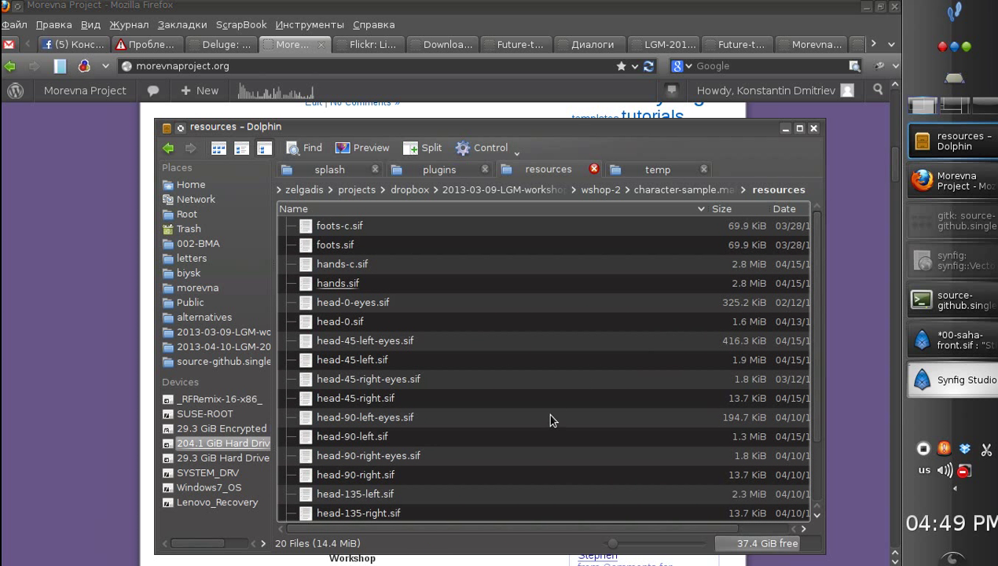
Go up through character-sample.male to the wshop-2 folder and open its 030-library-items folder.
left_click(683, 189)
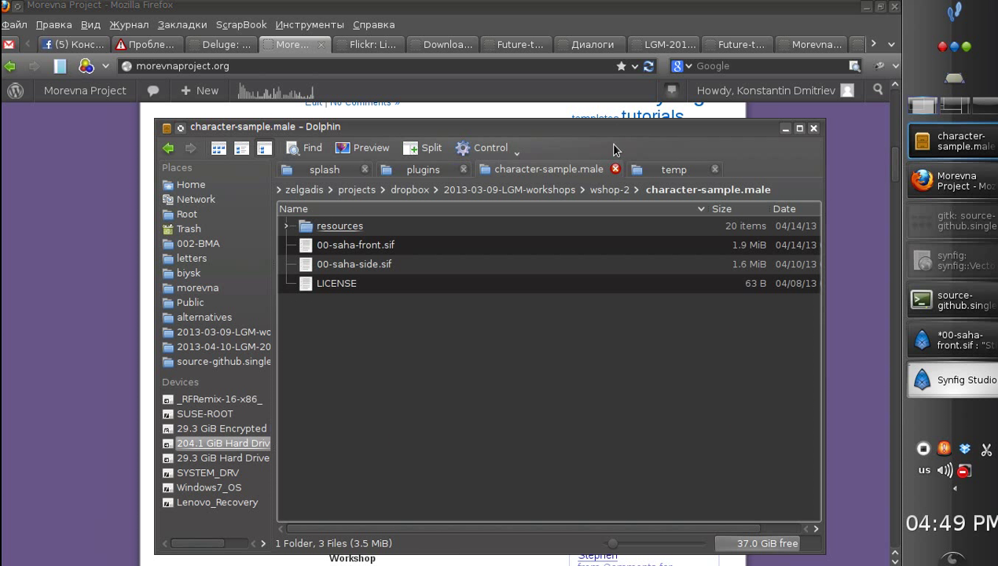
left_click(612, 191)
left_click(581, 381)
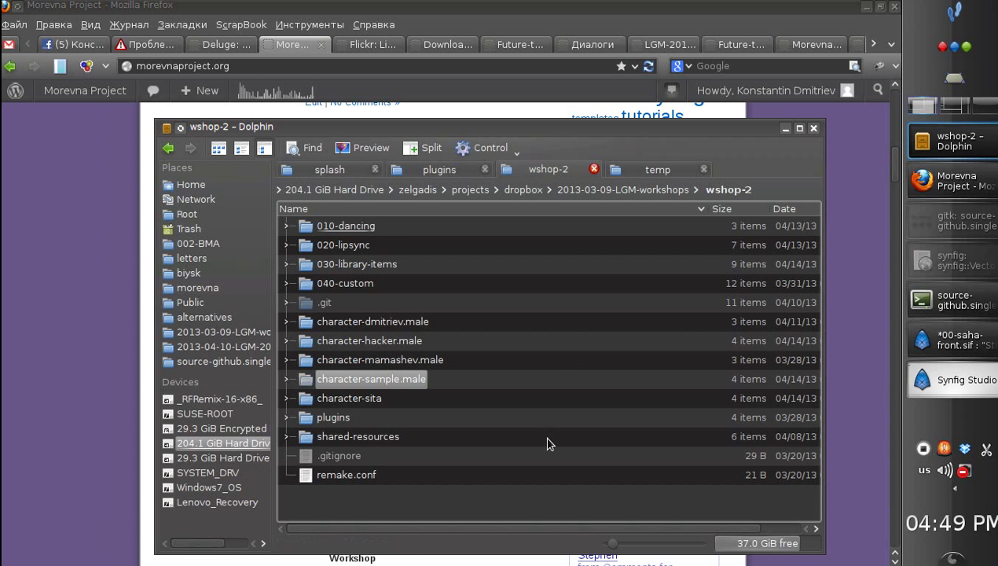
left_click(560, 396)
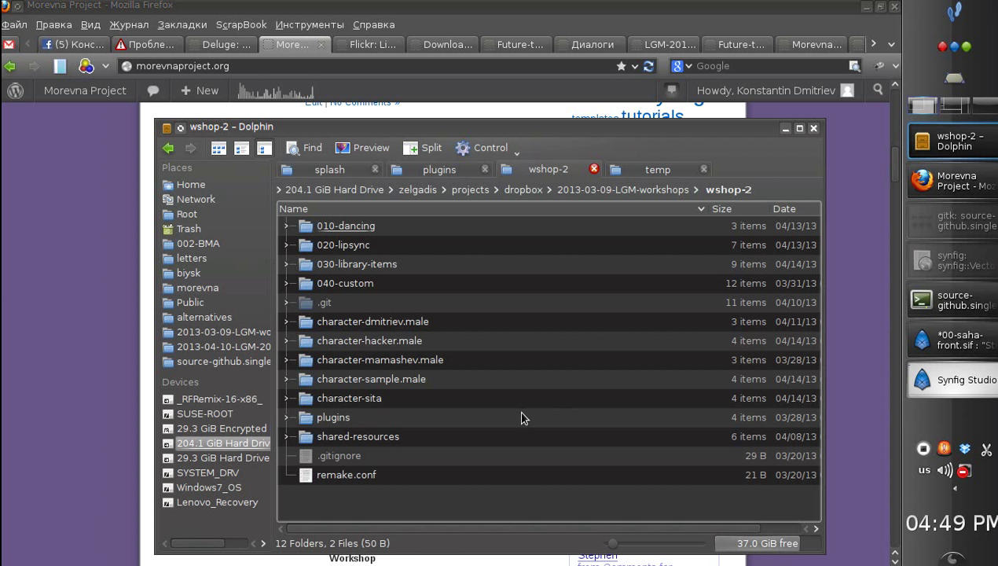
left_click(380, 266)
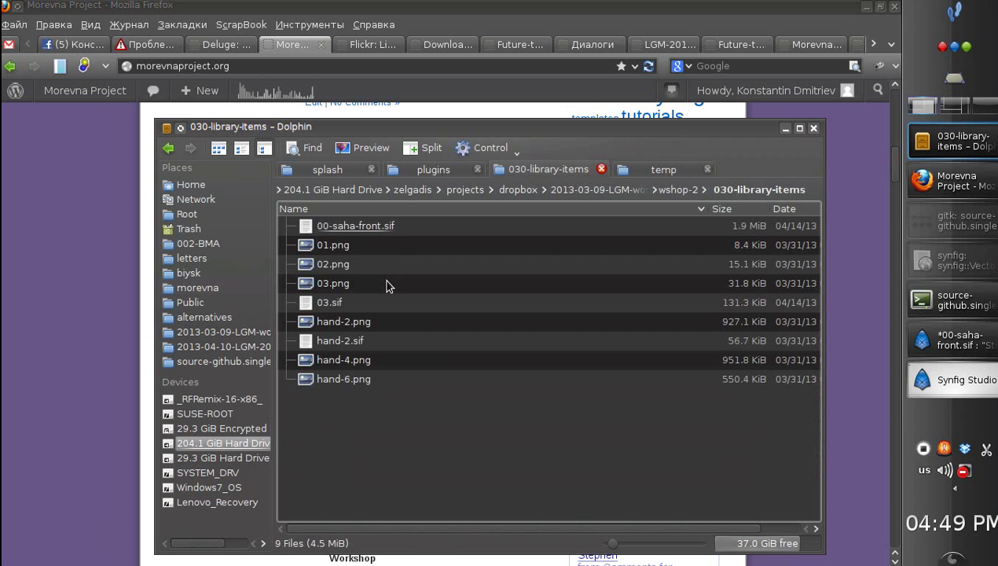
View the hand sketch 03.png in Gwenview and close it again.
left_click(336, 283)
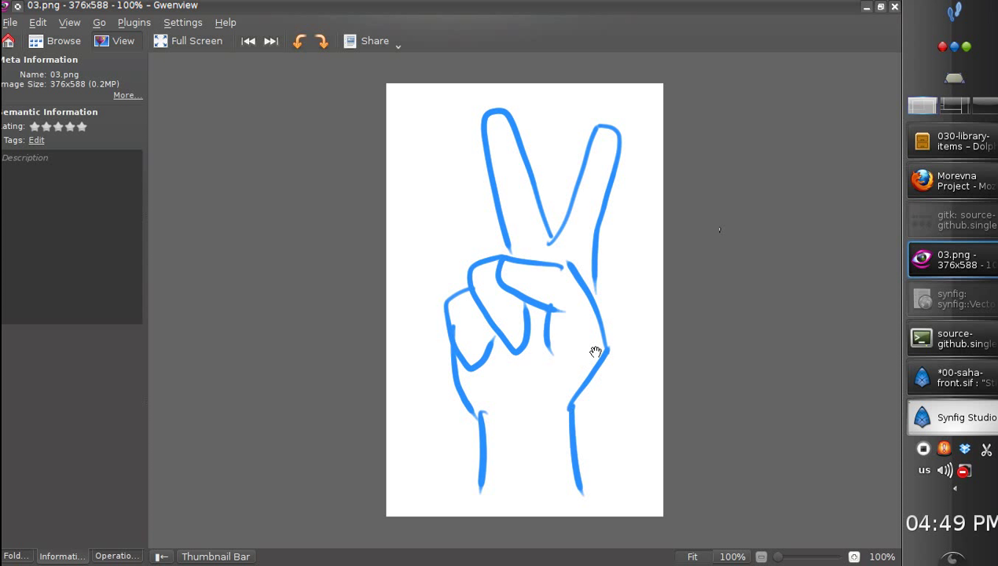
left_click(894, 8)
left_click(461, 467)
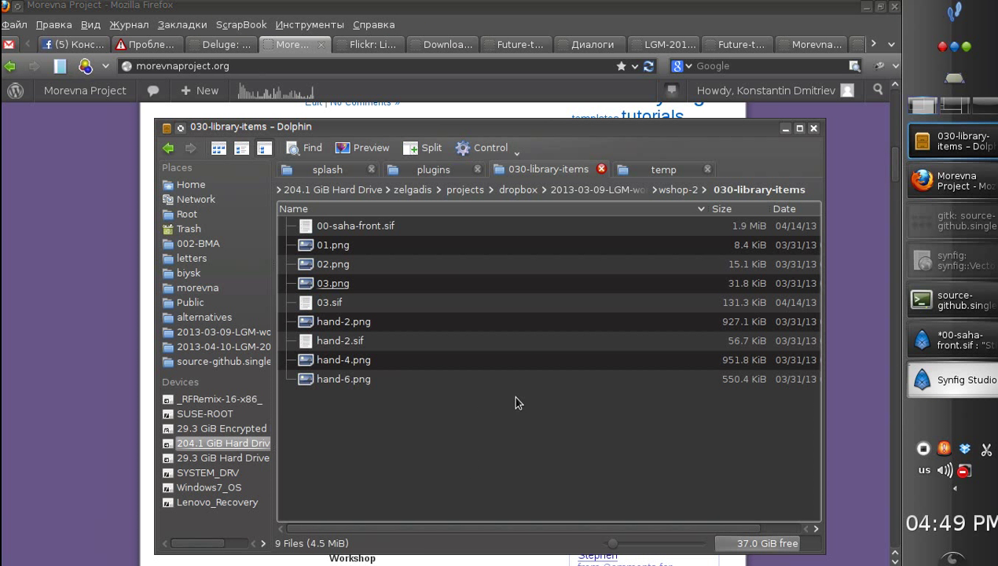
Open 03.sif in Synfig Studio, show the 03.png sketch layer and hide the Group layer.
left_click(329, 302)
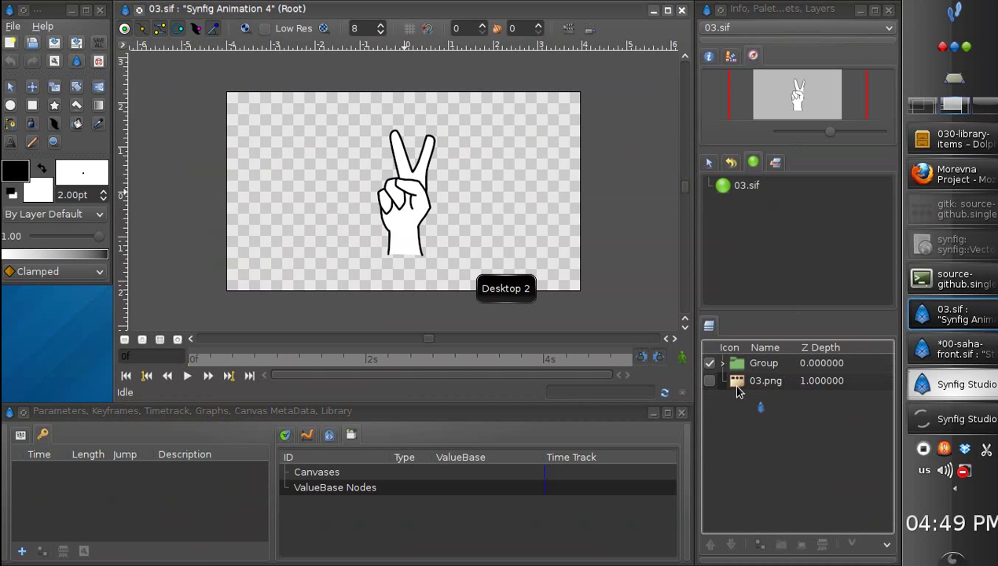
left_click(708, 381)
left_click(710, 364)
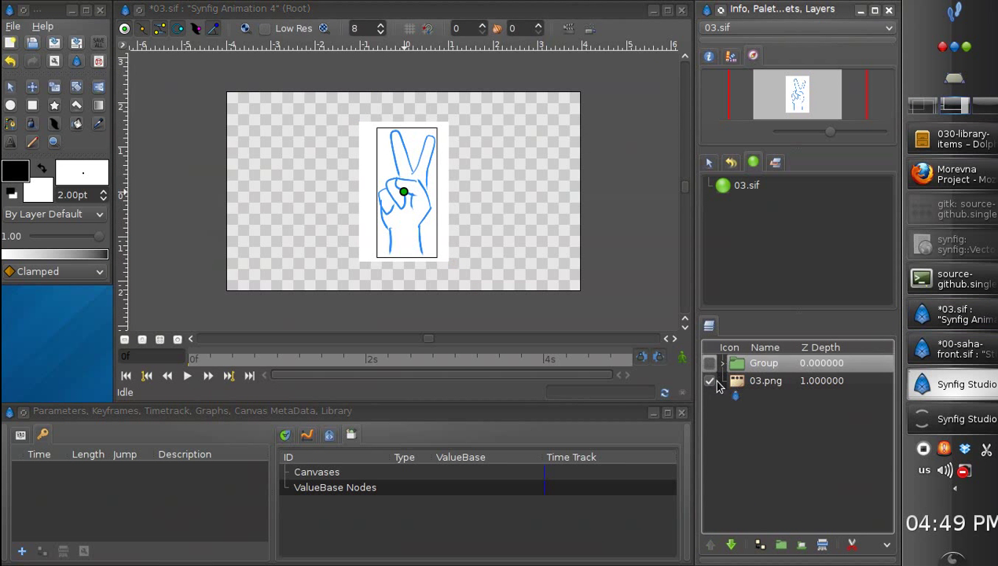
Show the Group layer again and examine the outline layers inside it that trace the fingers and hand, collapsing the group at the end.
left_click(722, 363)
left_click(770, 382)
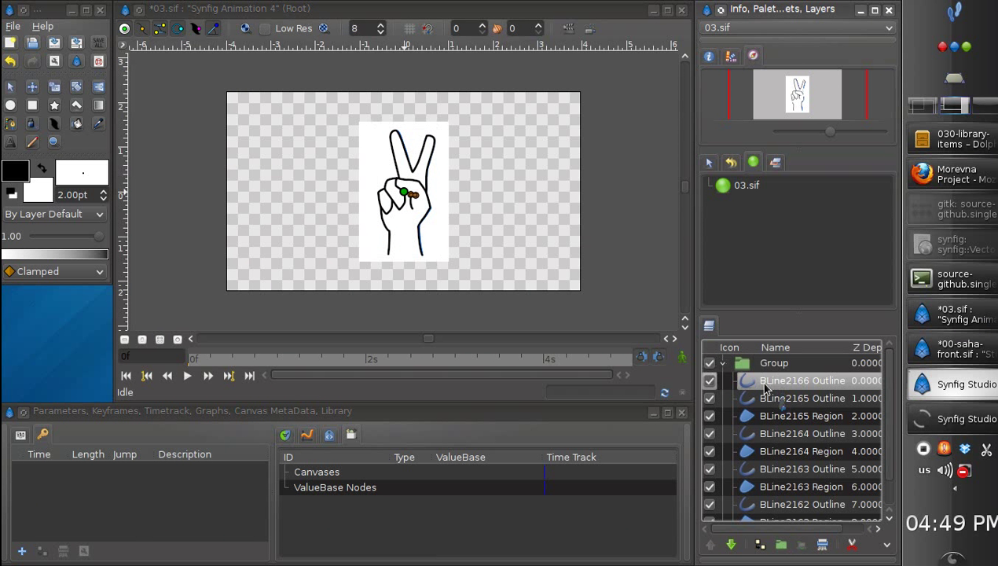
left_click(774, 398)
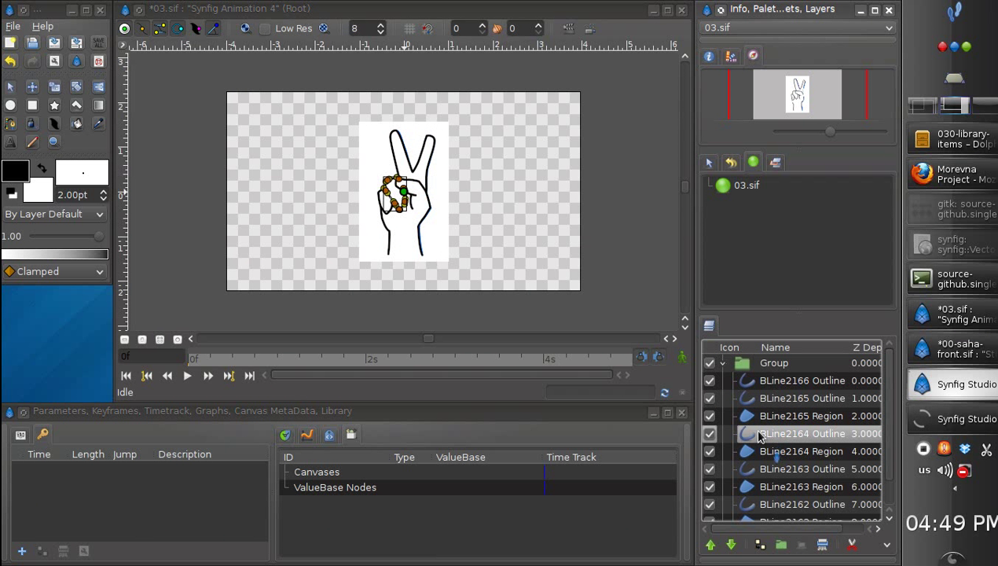
left_click(768, 382)
left_click(759, 433)
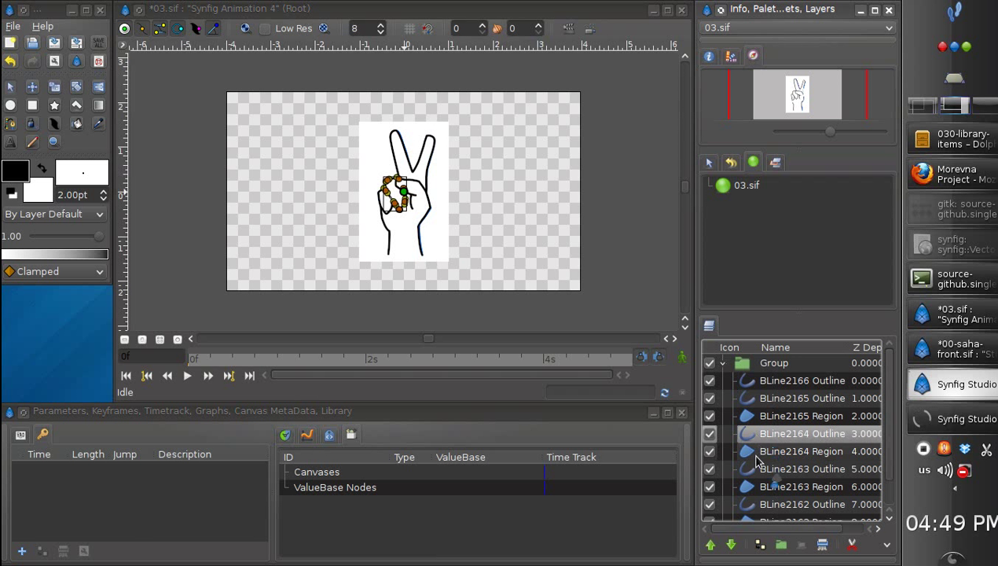
left_click(754, 469)
left_click(751, 505)
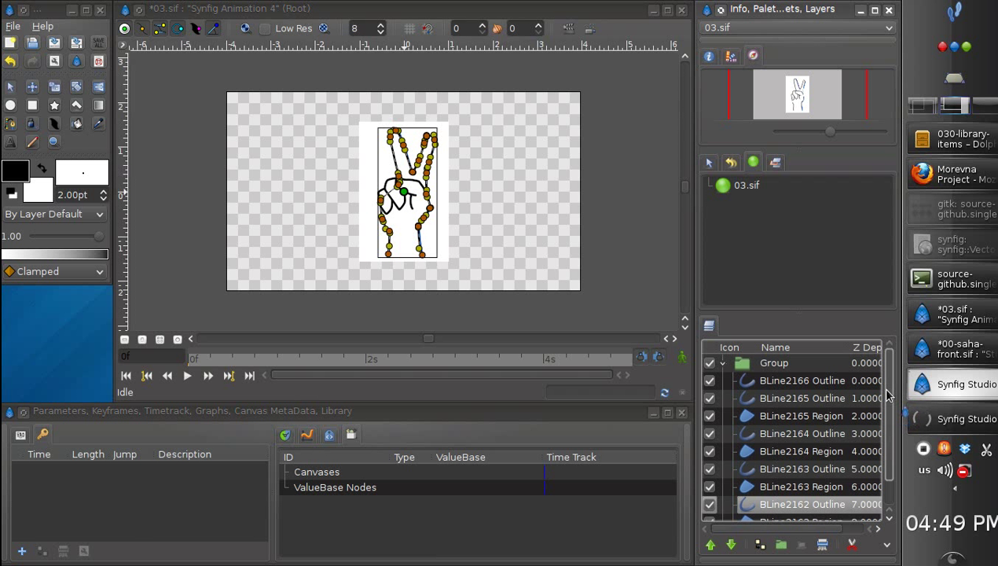
left_click(767, 363)
left_click(723, 363)
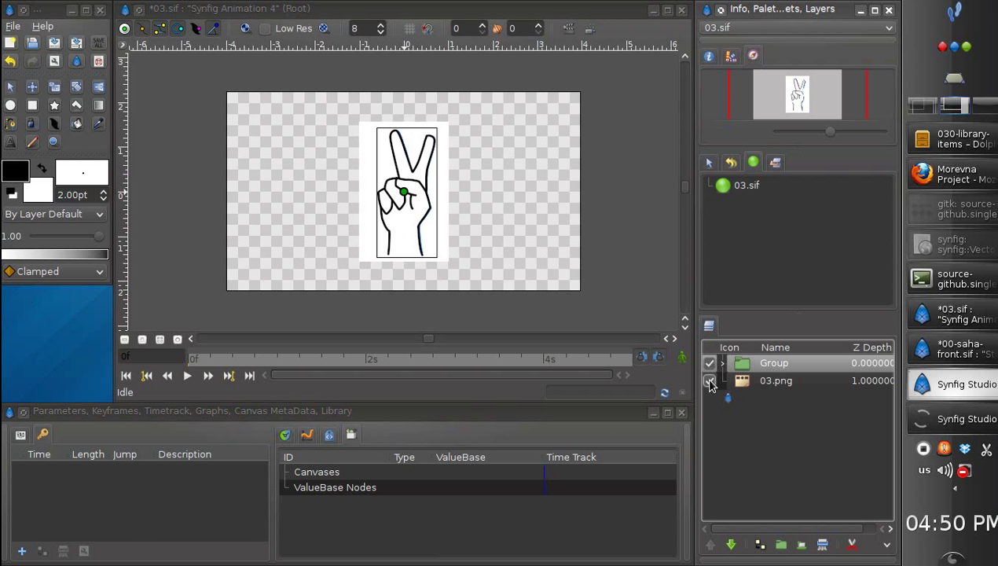
Compare the traced hand with its sketch by toggling the visibility of the 03.png and Group layers.
left_click(710, 382)
left_click(710, 382)
left_click(710, 382)
left_click(710, 382)
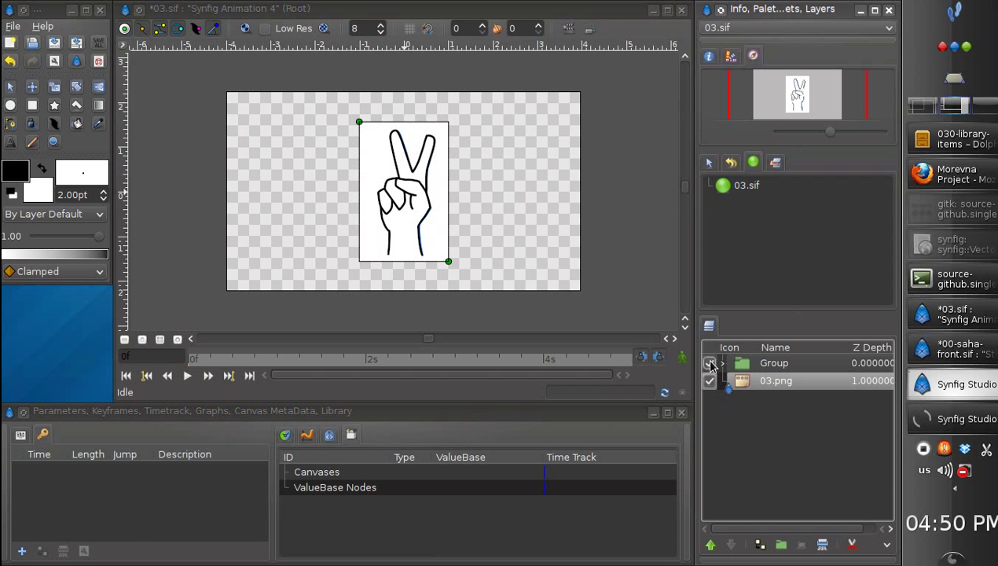
left_click(710, 364)
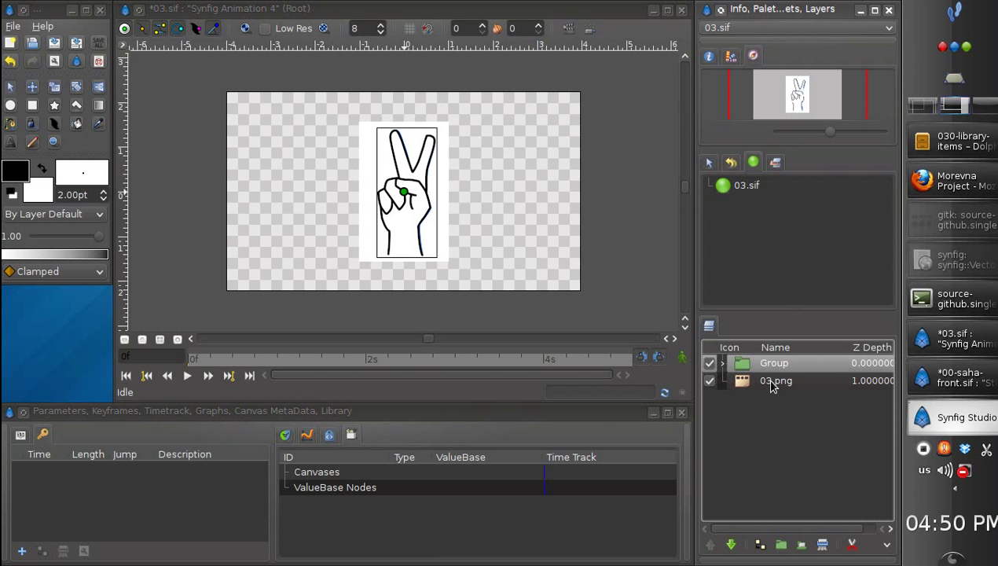
left_click(724, 365)
left_click(725, 365)
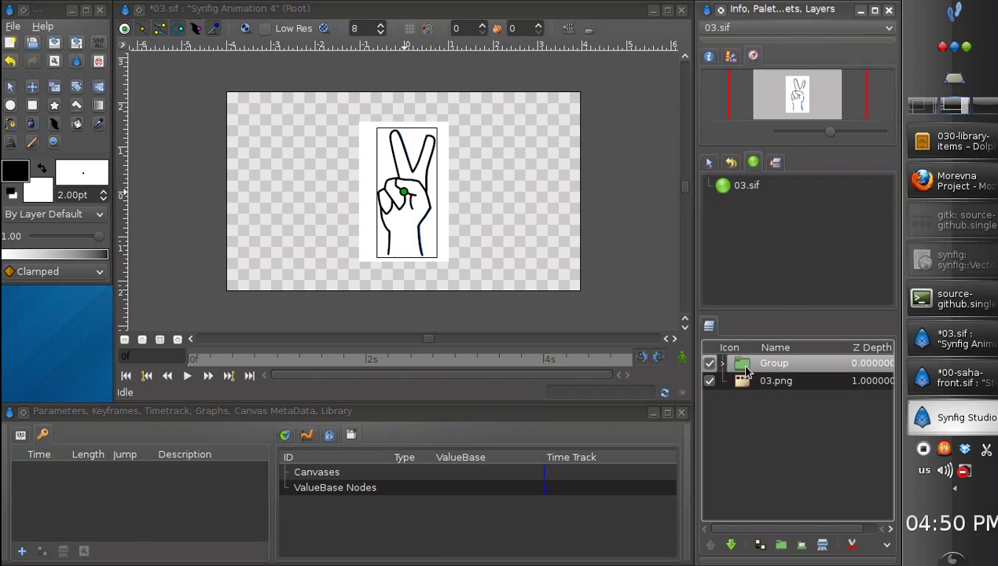
Copy the Group layer that holds the traced hand in 03.sif.
right_click(747, 371)
left_click(734, 409)
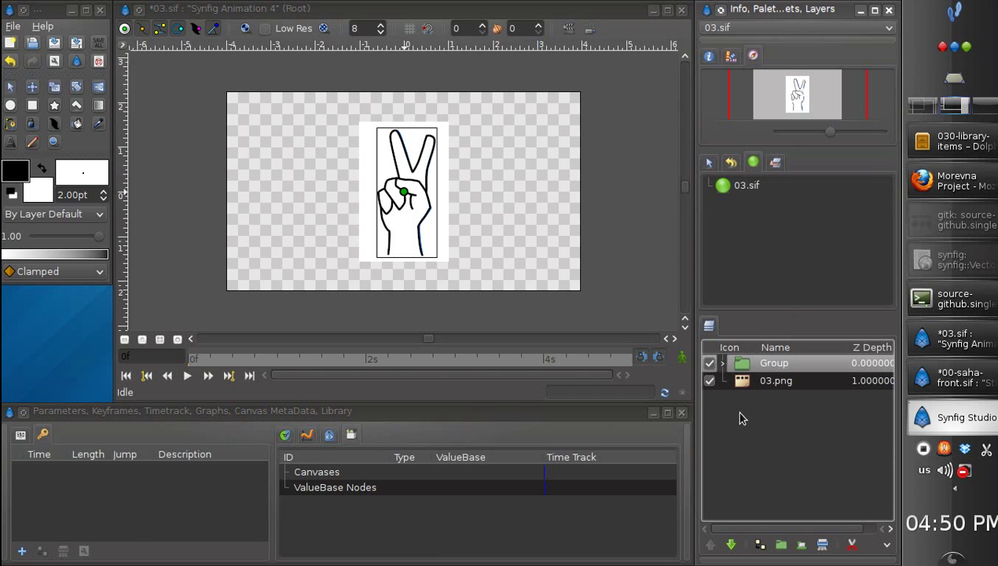
right_click(746, 369)
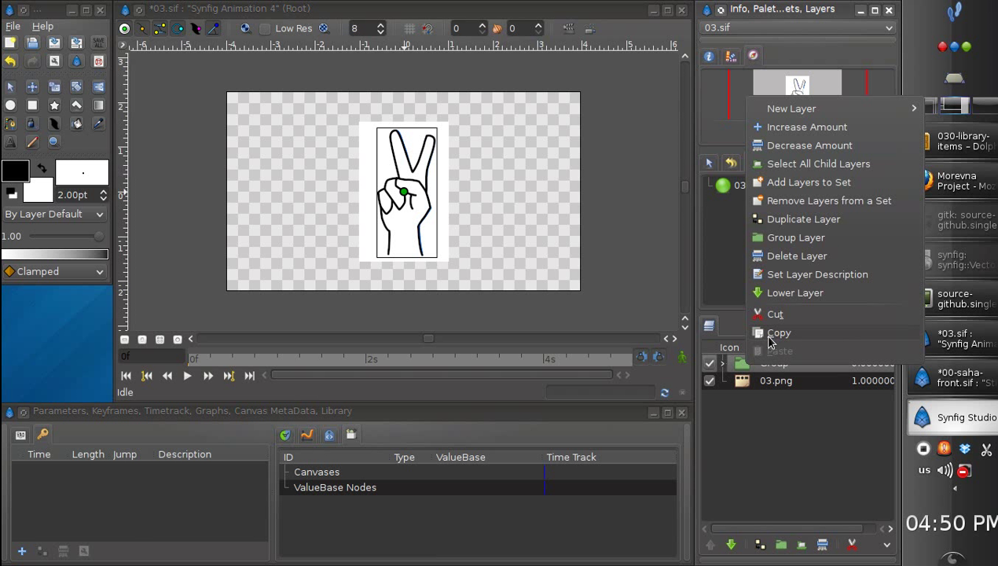
left_click(769, 336)
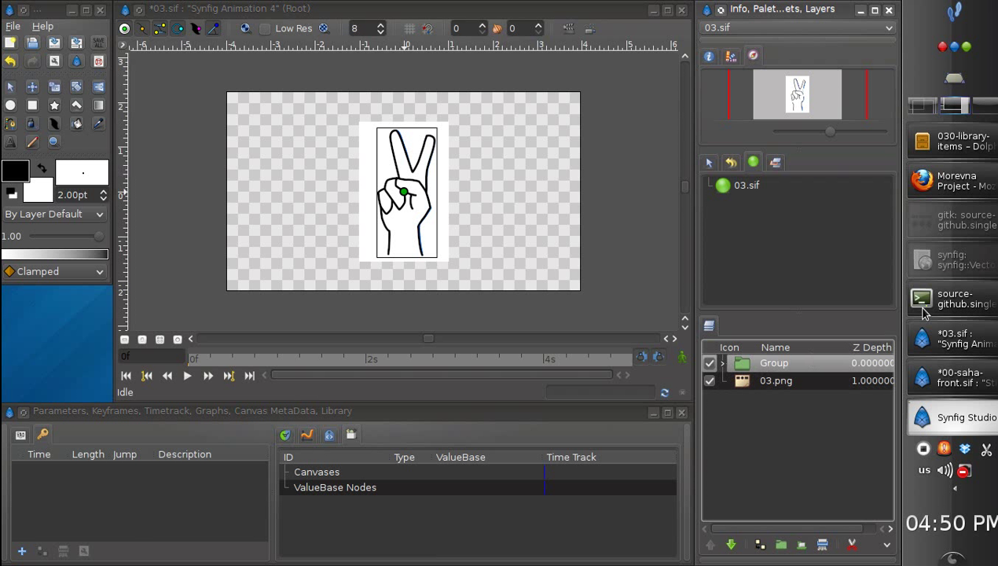
Switch to 00-saha-front.sif and select the character's right-hand drawing.
left_click(935, 380)
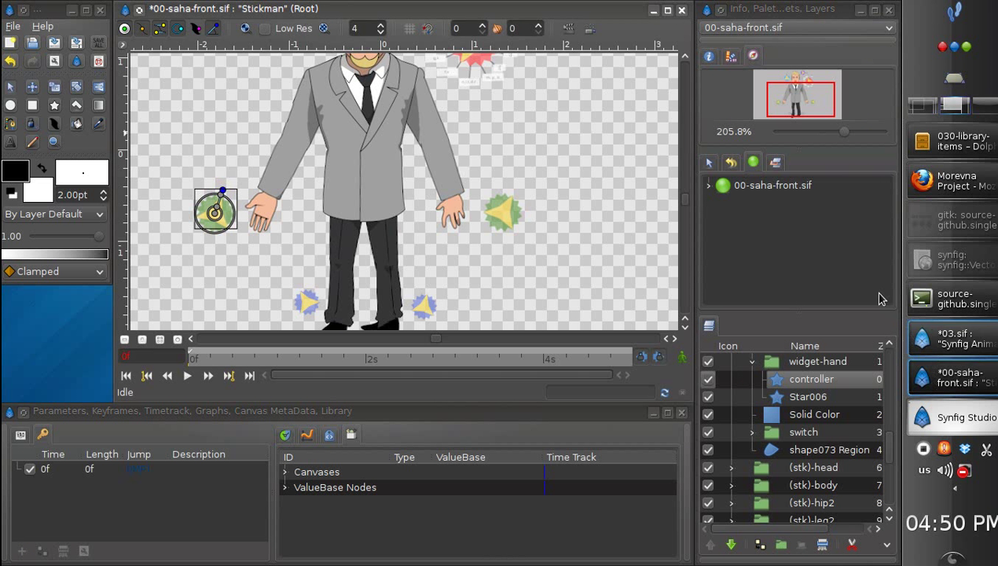
left_click_drag(843, 132, 851, 132)
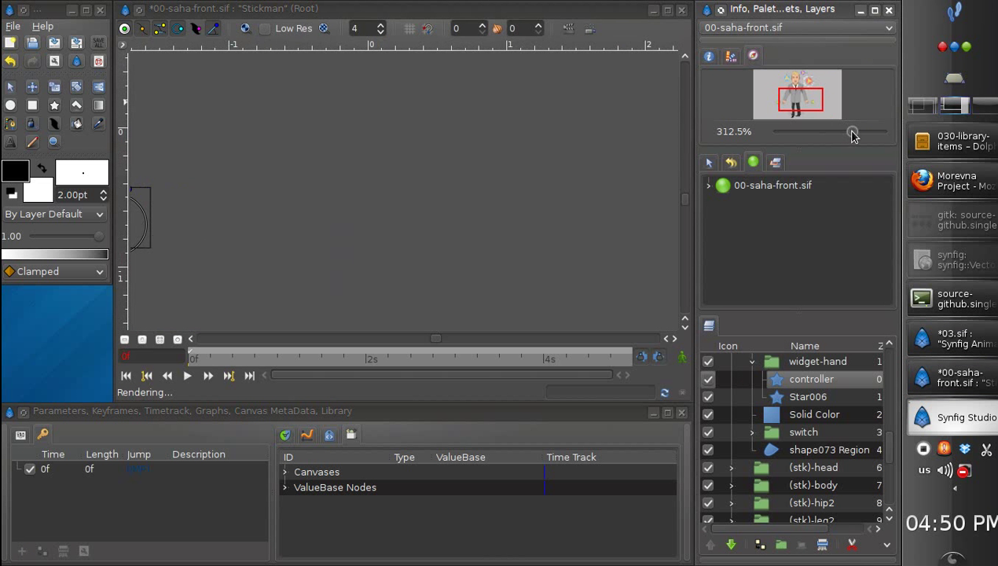
left_click_drag(801, 112, 789, 106)
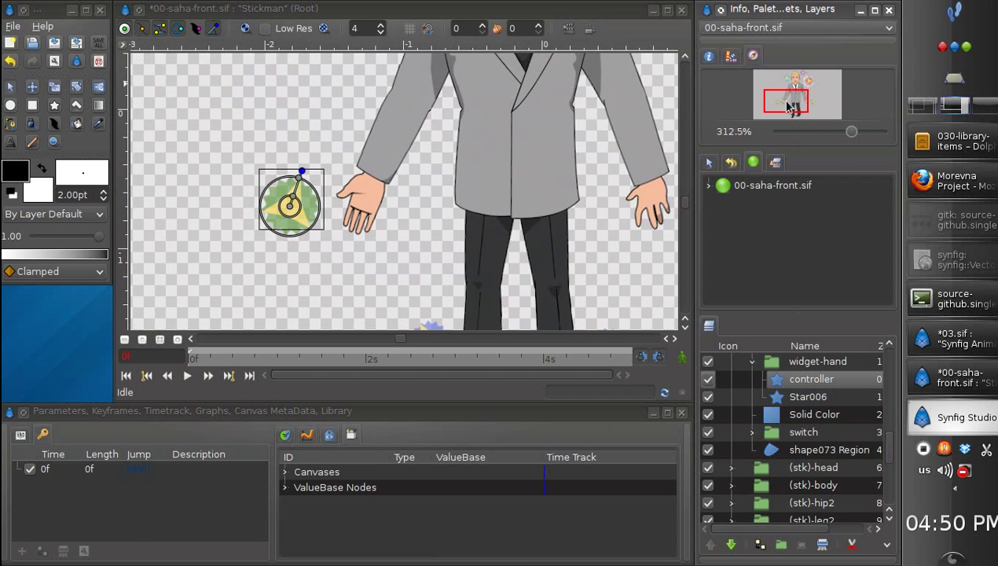
left_click(367, 206)
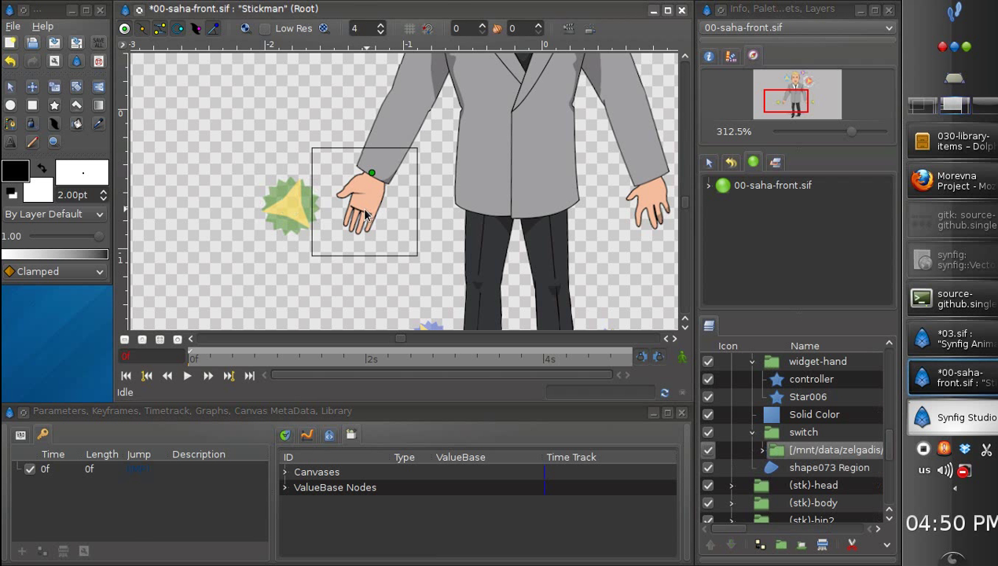
Collapse the switch group in the hand's content layers and paste the copied hand Group directly above it.
mouse_move(892, 446)
left_mouse_down()
mouse_move(890, 430)
mouse_move(890, 447)
left_mouse_up()
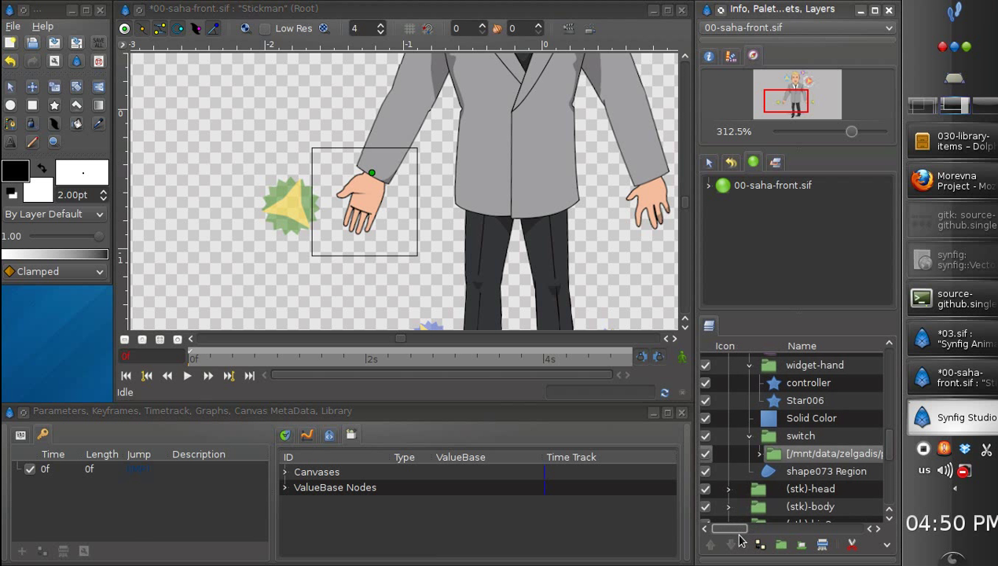
left_click_drag(738, 533, 745, 533)
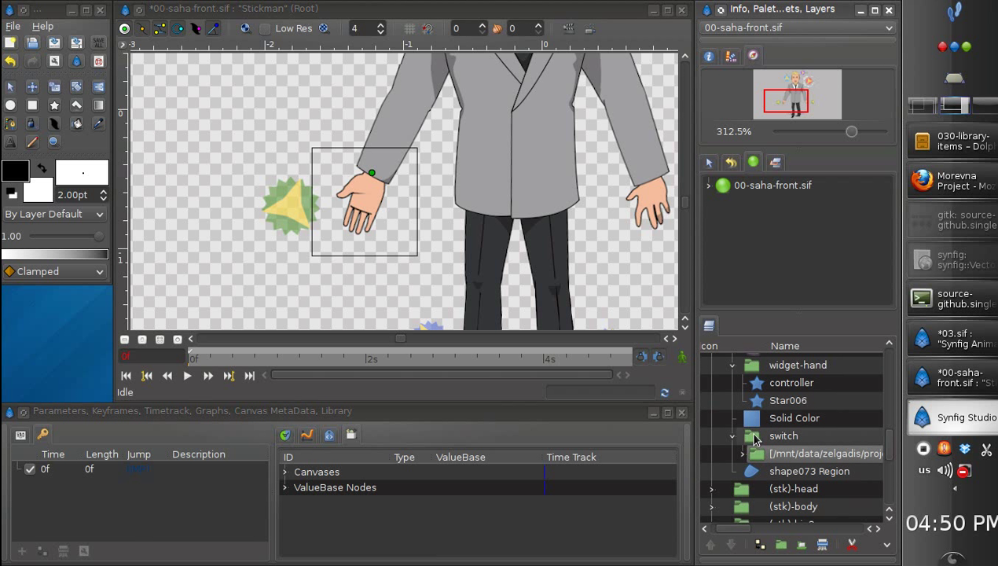
left_click(756, 440)
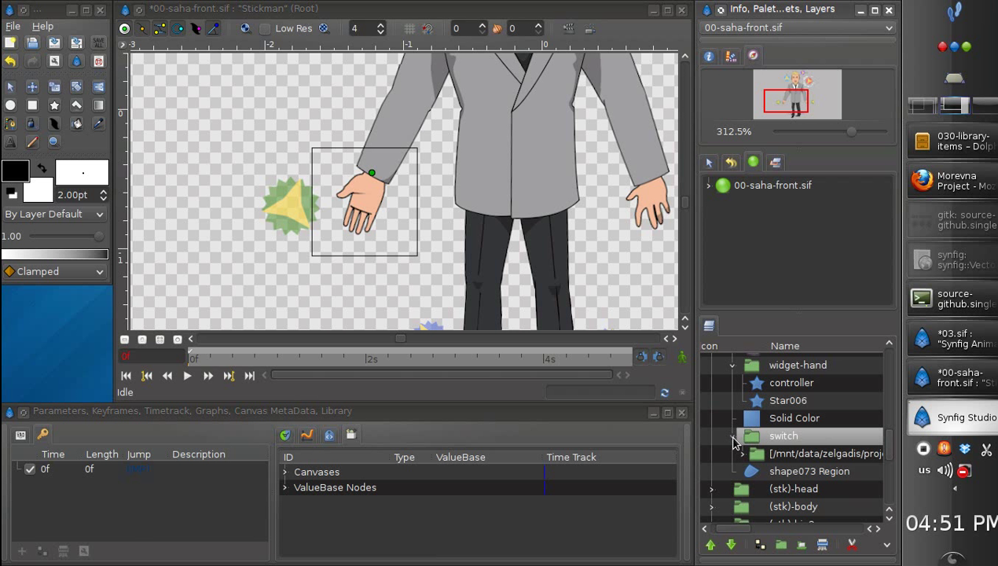
left_click(732, 438)
scroll(891, 437, "up", 2)
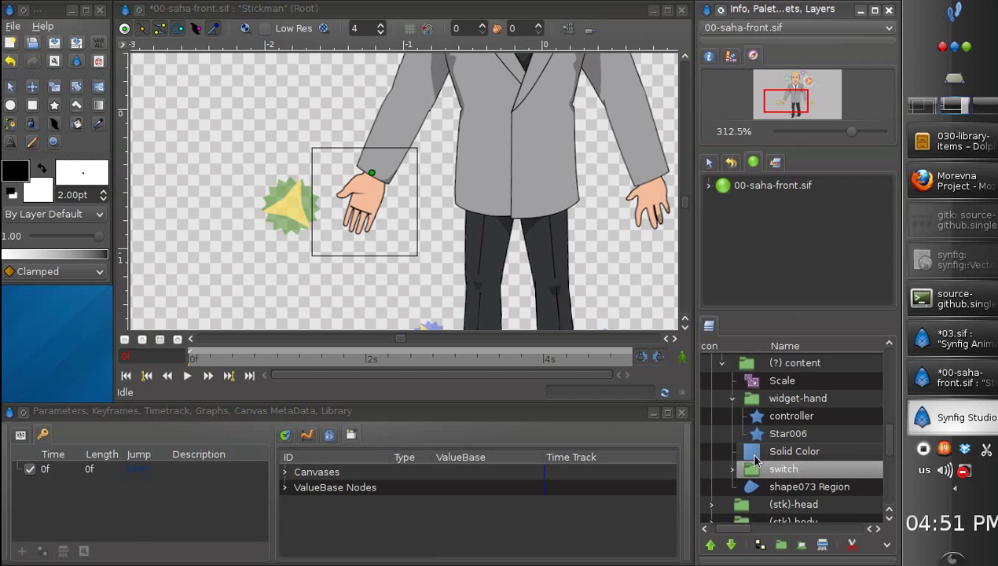
right_click(754, 469)
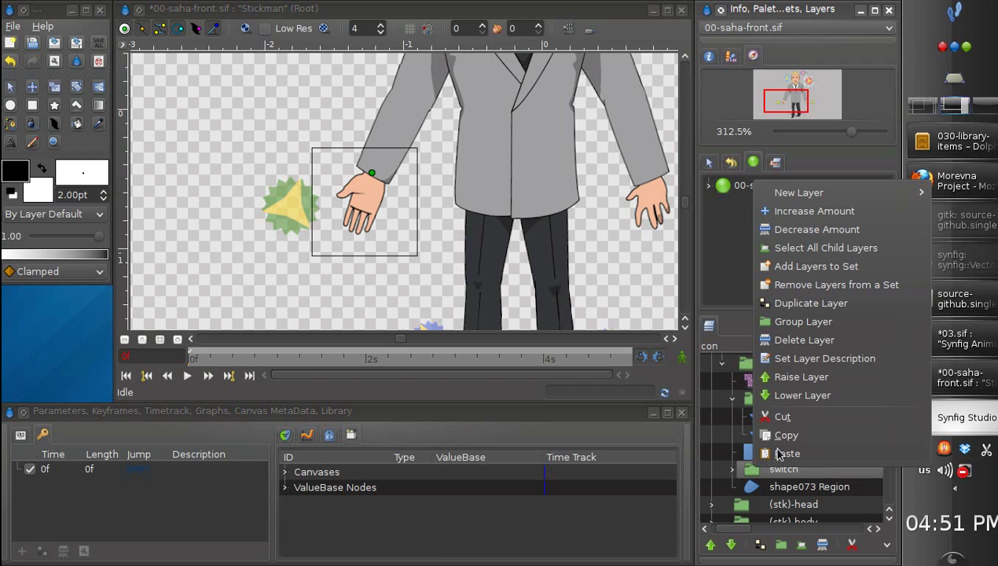
left_click(776, 454)
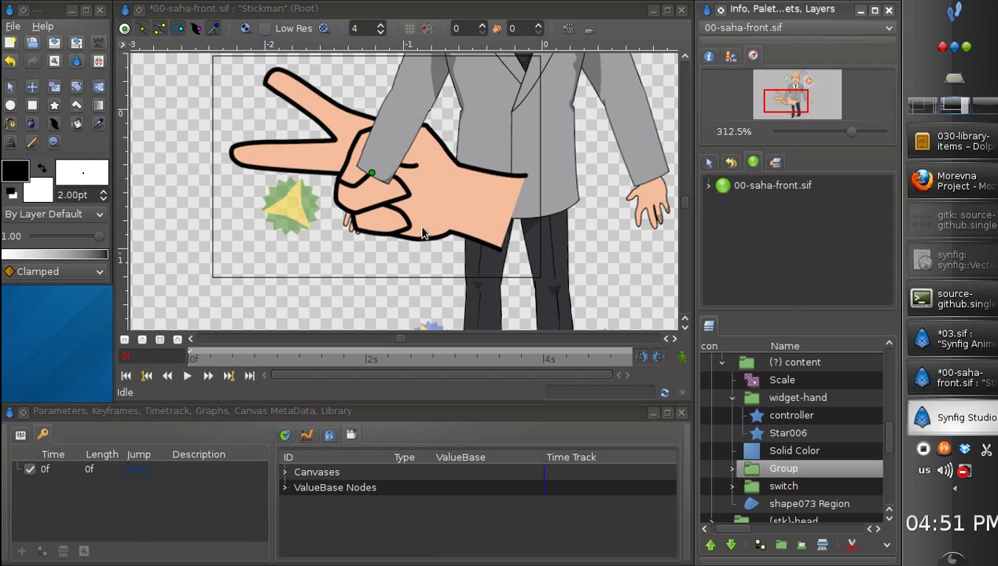
Try a yellower skin tone on the Solid Color layer by raising its green value to 87.9, and undo the colour change.
left_click(754, 455)
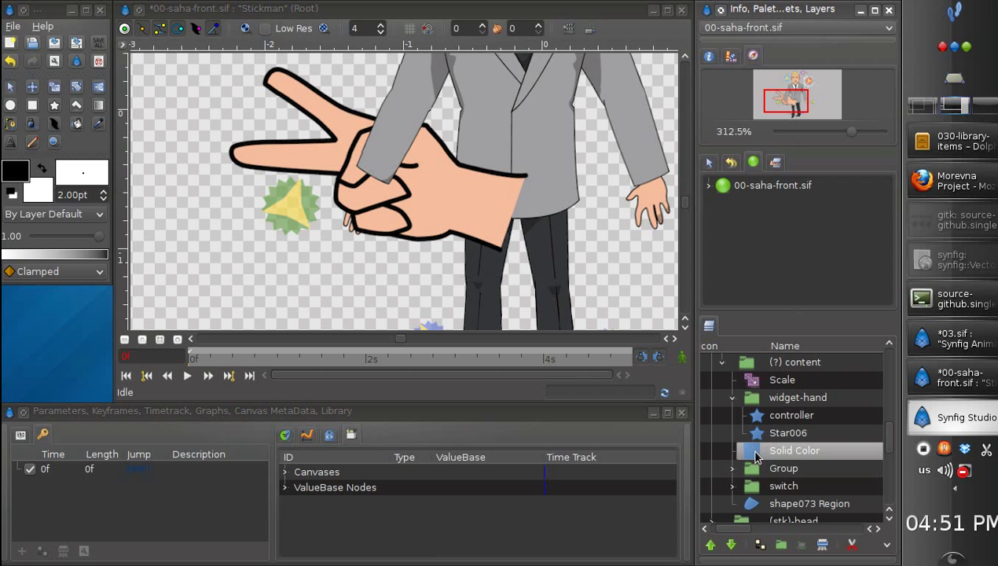
left_click(20, 434)
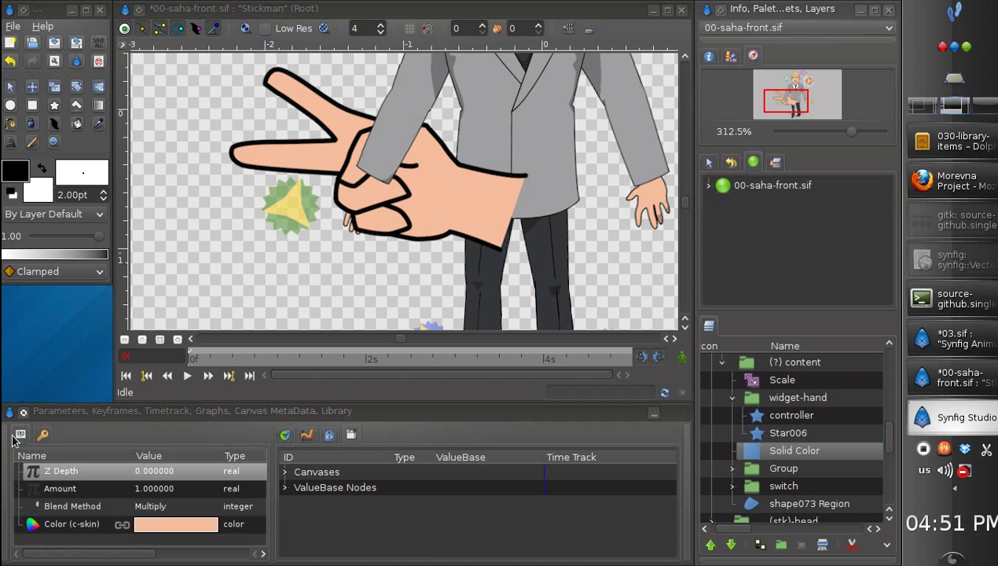
left_click(195, 531)
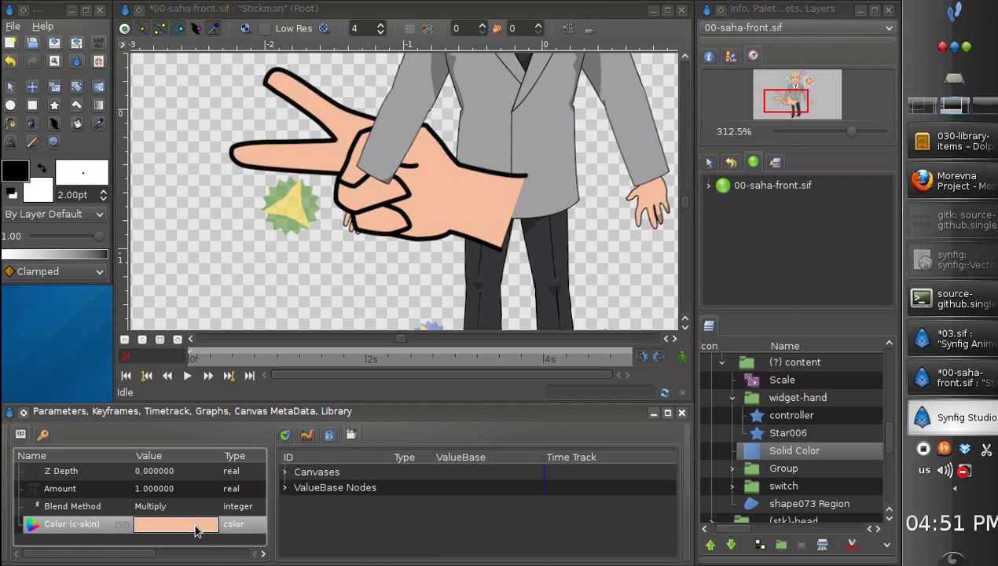
double_click(195, 531)
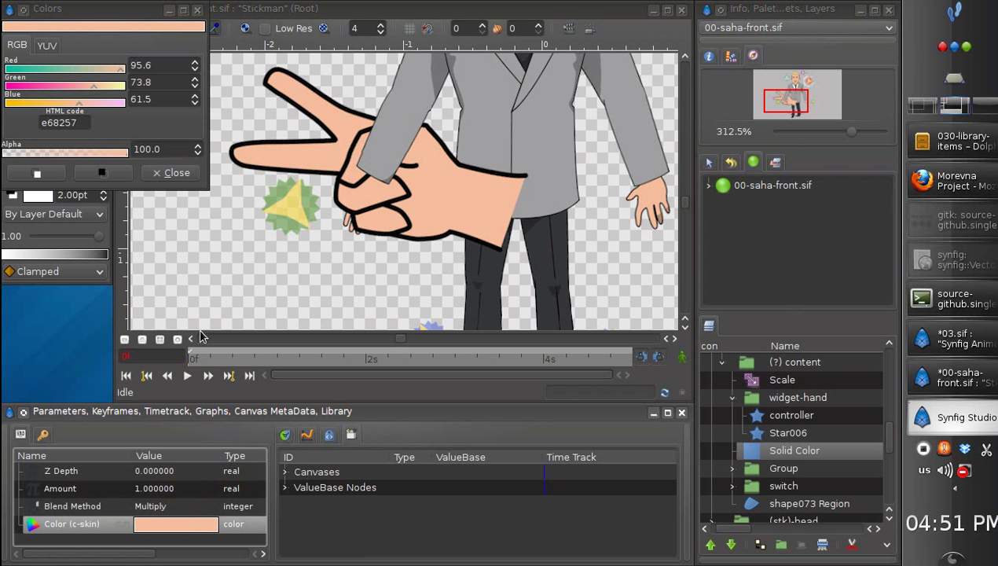
left_click_drag(99, 89, 110, 87)
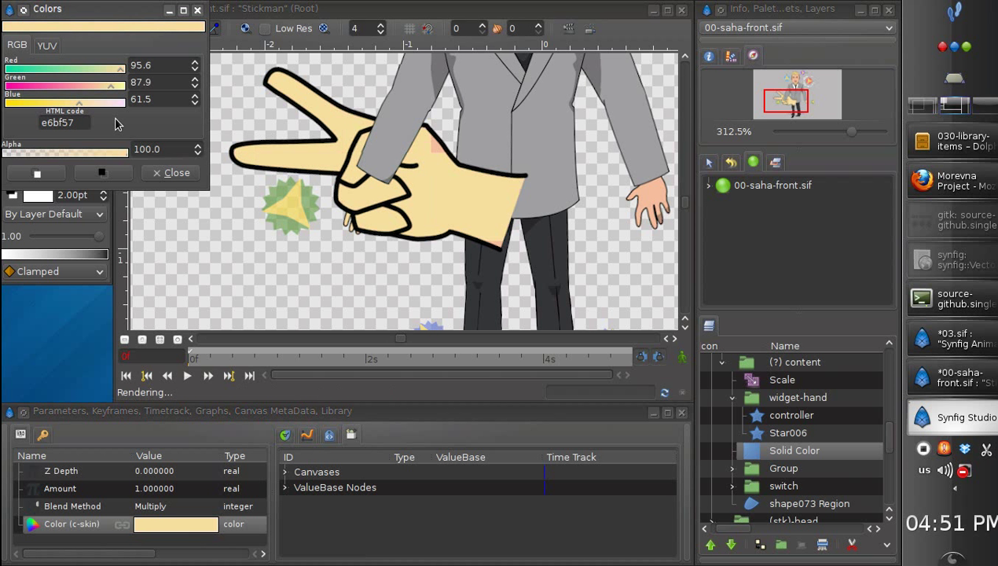
left_click(174, 180)
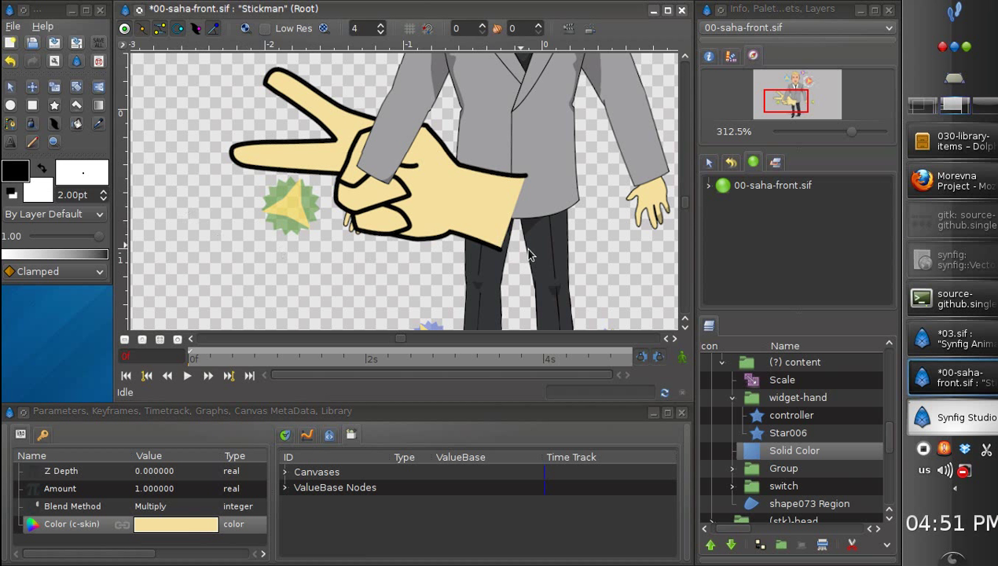
key("ctrl+z")
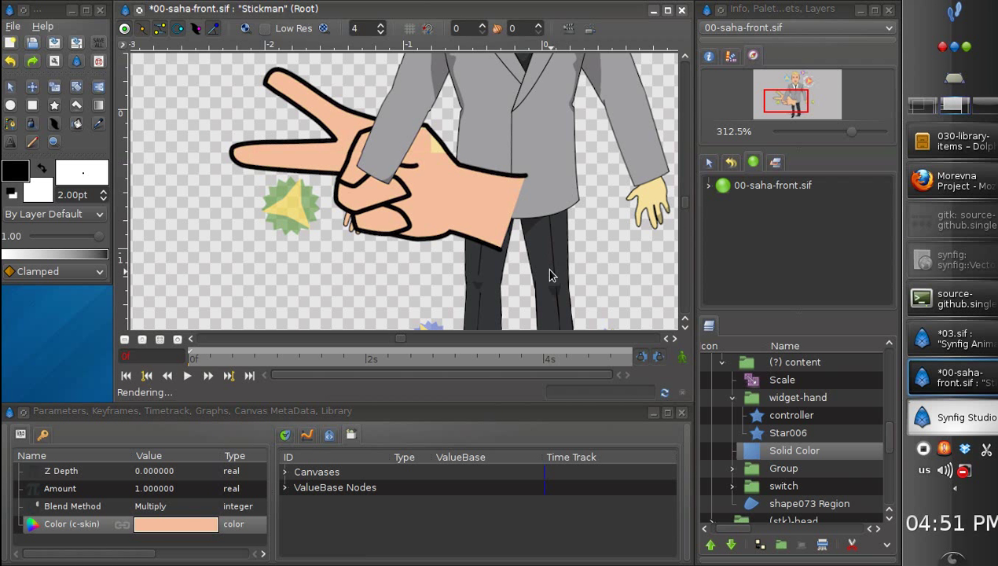
Raise the pasted hand Group above the Solid Color layer and lower it back beneath that layer.
mouse_move(685, 211)
left_mouse_down()
mouse_move(685, 187)
mouse_move(685, 196)
left_mouse_up()
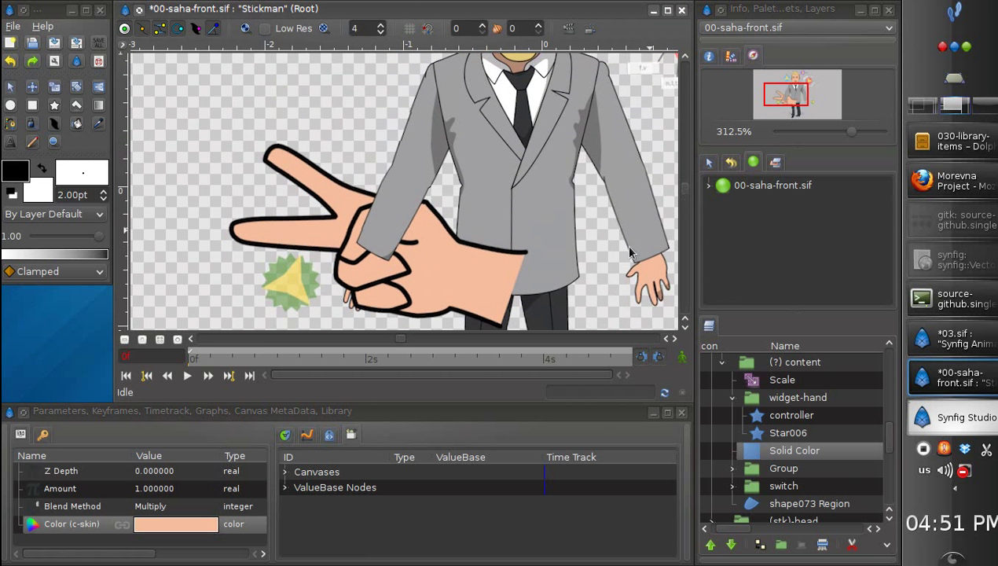
left_click_drag(401, 339, 409, 340)
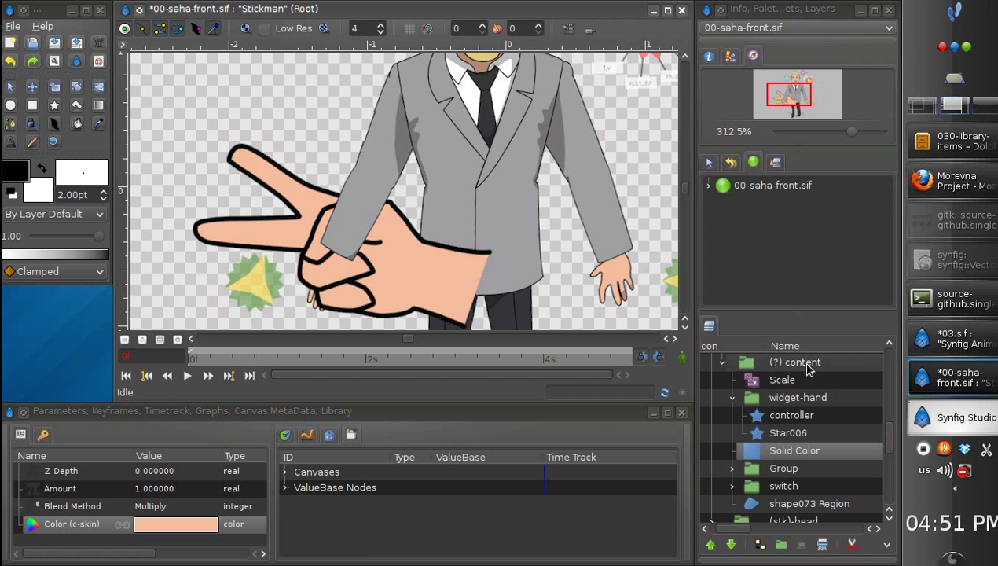
left_click(759, 468)
left_click(710, 543)
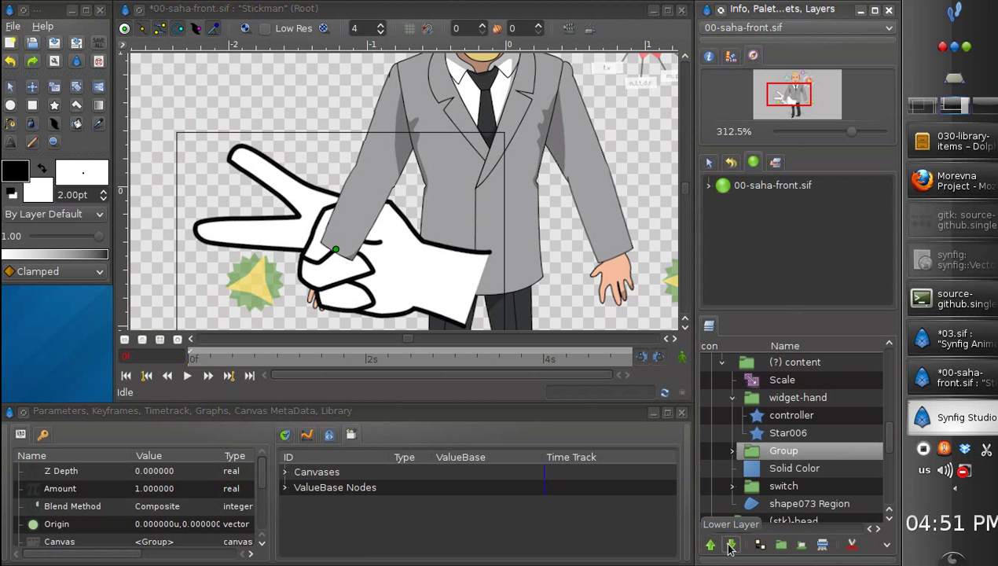
left_click(729, 544)
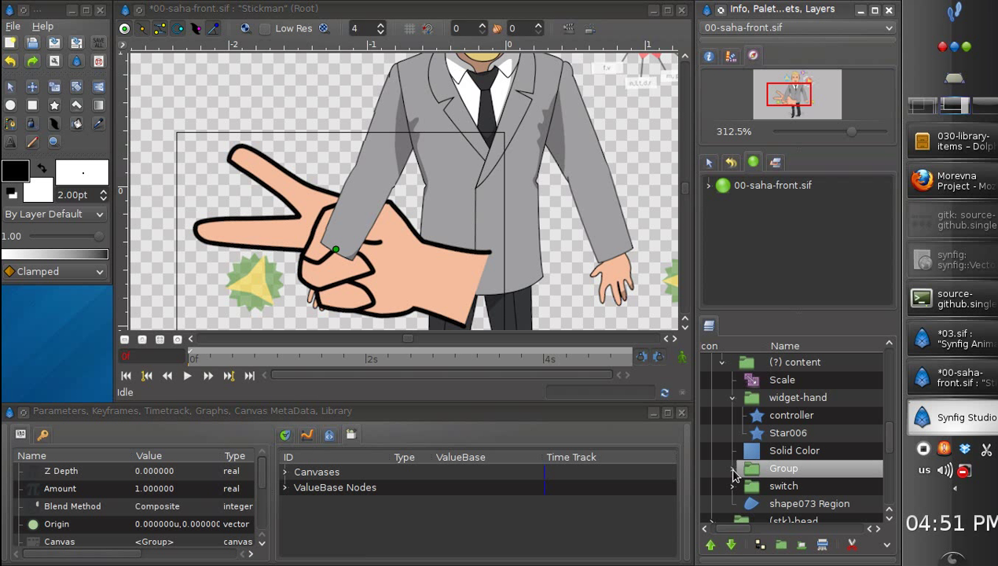
Expand the pasted hand Group and select all its outline layers, from BLine2166 Outline through BLine2162 Outline.
left_click(732, 469)
left_click_drag(886, 416, 880, 437)
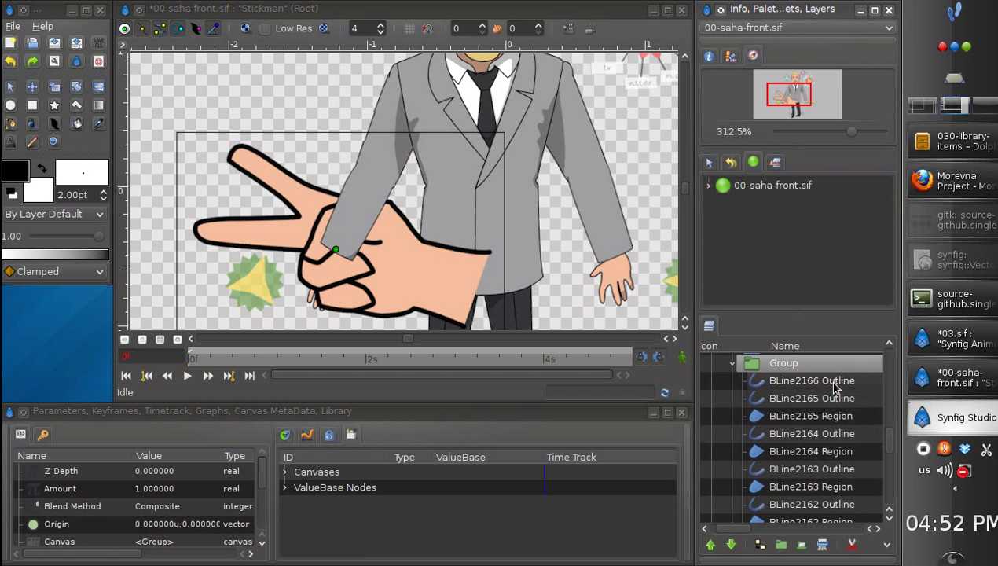
left_click(834, 387)
left_click(817, 398, "ctrl")
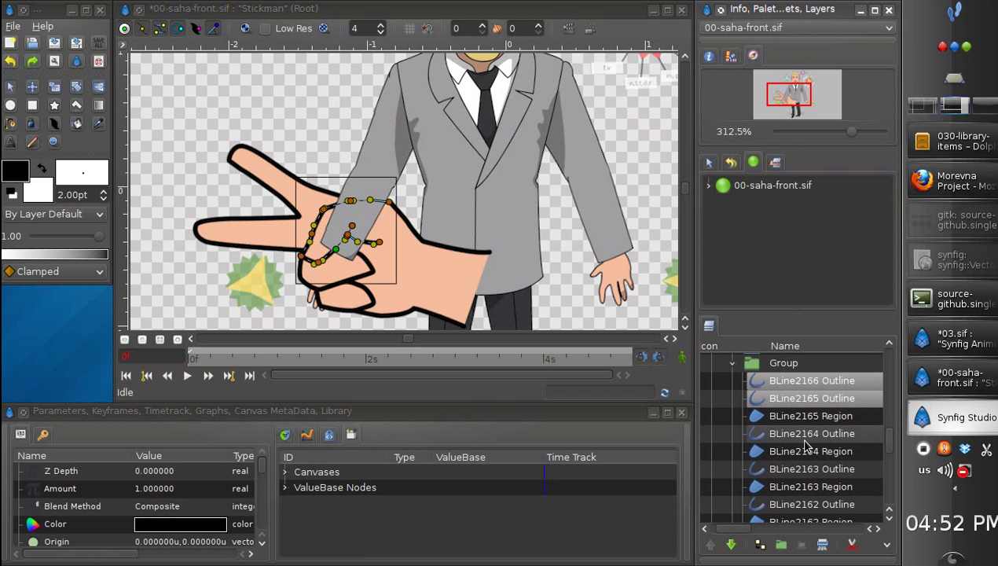
left_click(809, 433, "ctrl")
left_click(809, 469, "ctrl")
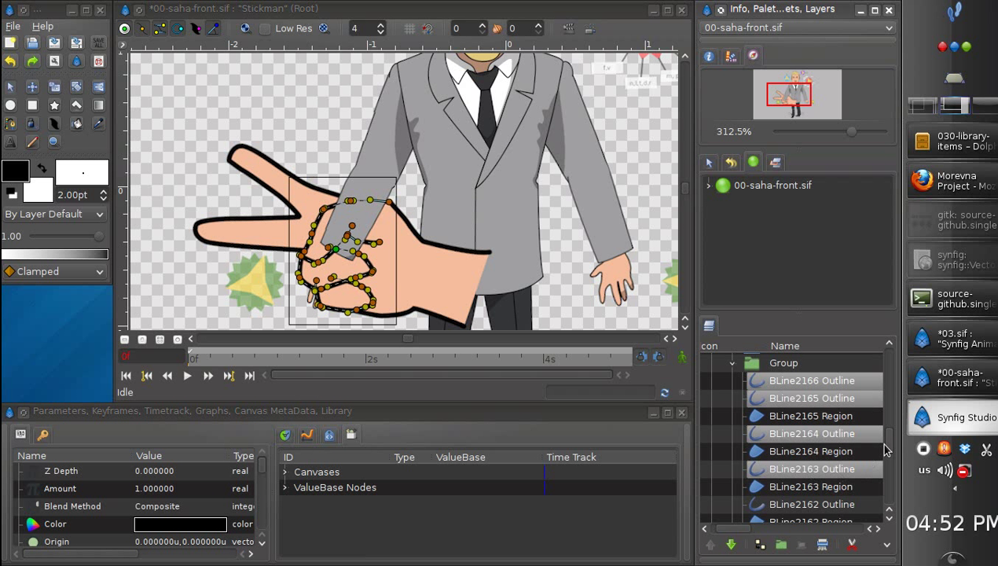
scroll(885, 449, "down", 3)
left_click(847, 447, "ctrl")
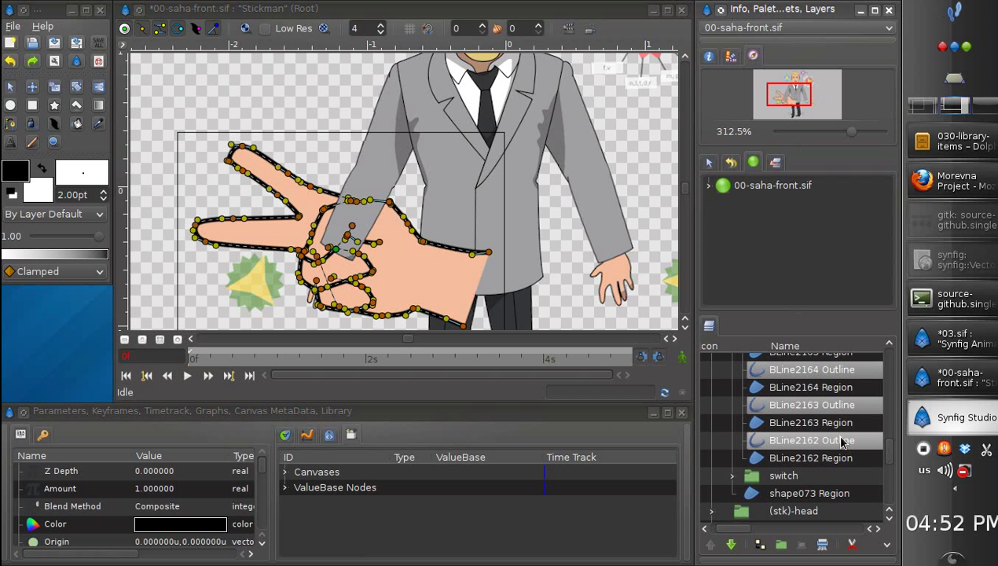
Try outline widths of 0.025, 0.015 and 0.02 on the selected hand outlines.
left_click_drag(262, 468, 261, 494)
left_click(165, 520)
left_click(165, 515)
left_click(147, 516)
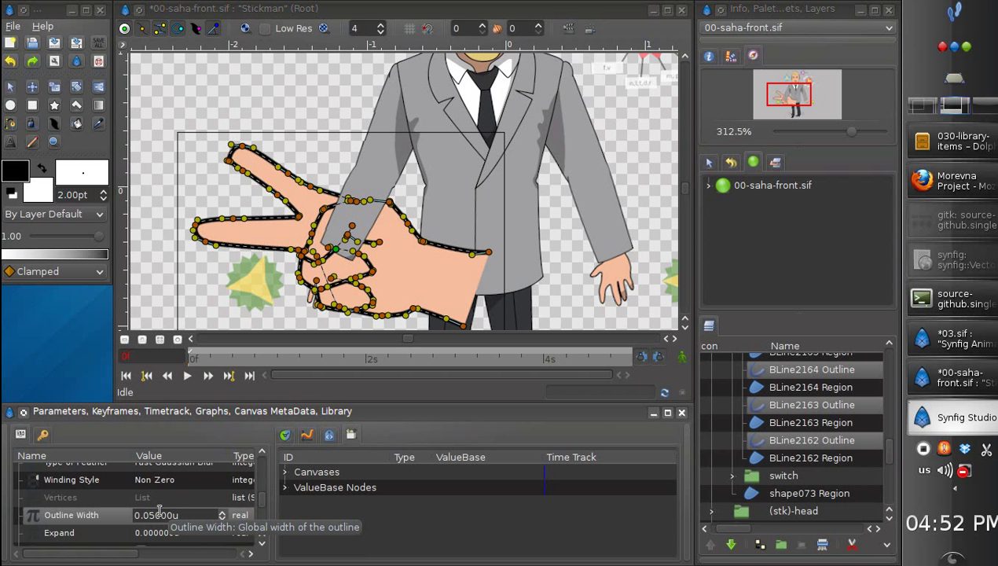
type("2")
key("Return")
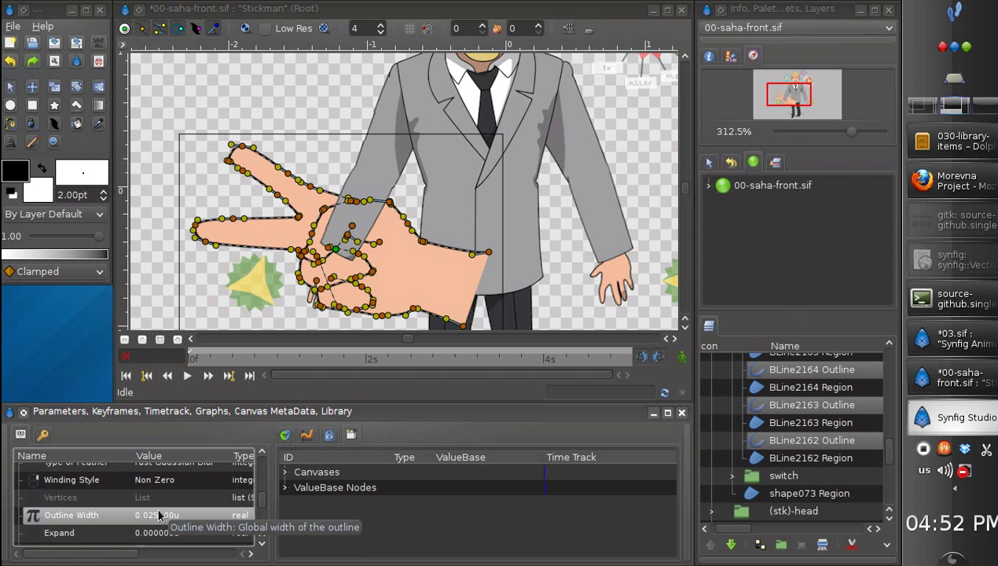
left_click(159, 514)
left_click(159, 512)
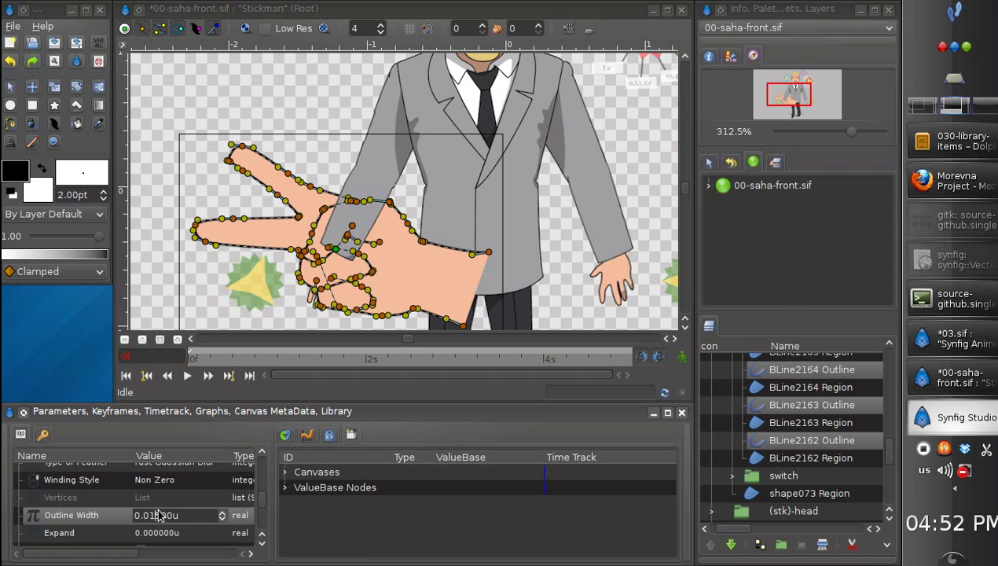
key("Return")
left_click(160, 513)
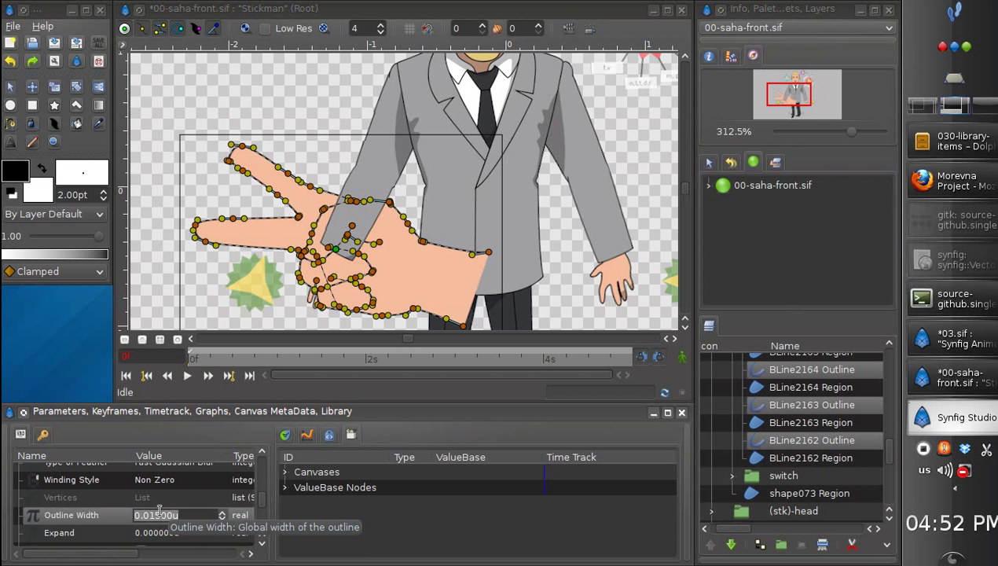
left_click(160, 512)
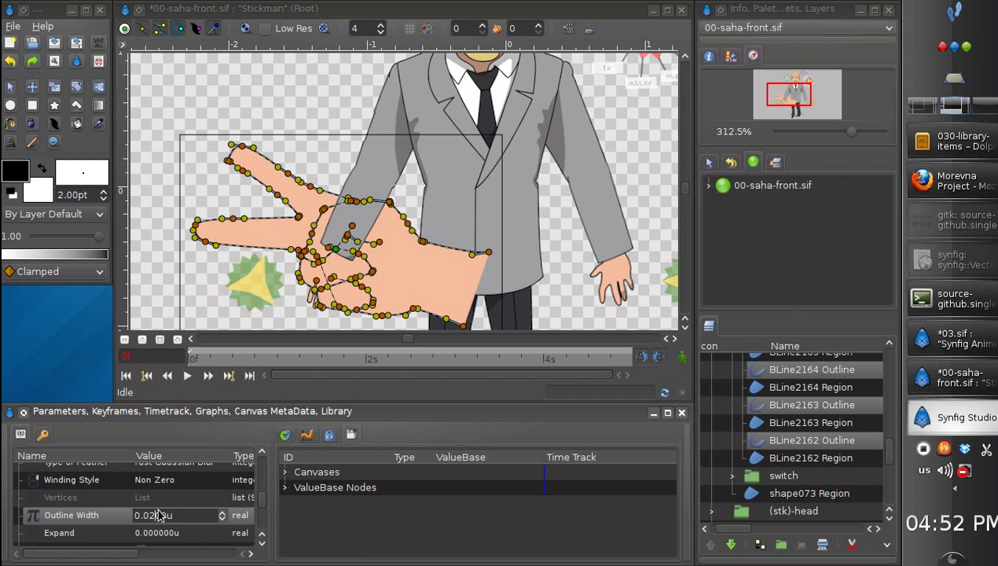
key("Return")
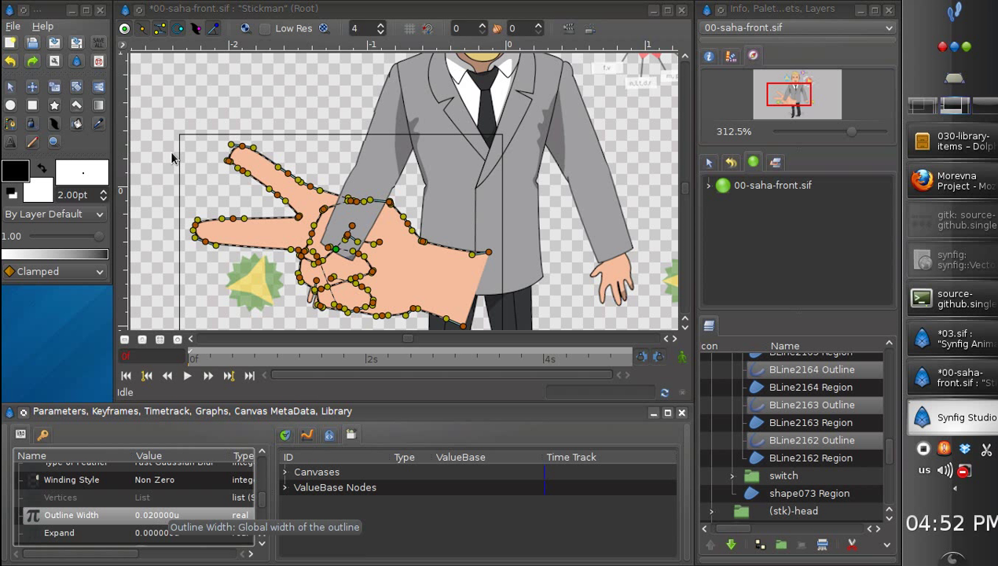
Select all vertices of the traced hand, rotate it until the fingers point down, and shrink it to about the size of the character's hand.
left_click_drag(158, 114, 284, 312)
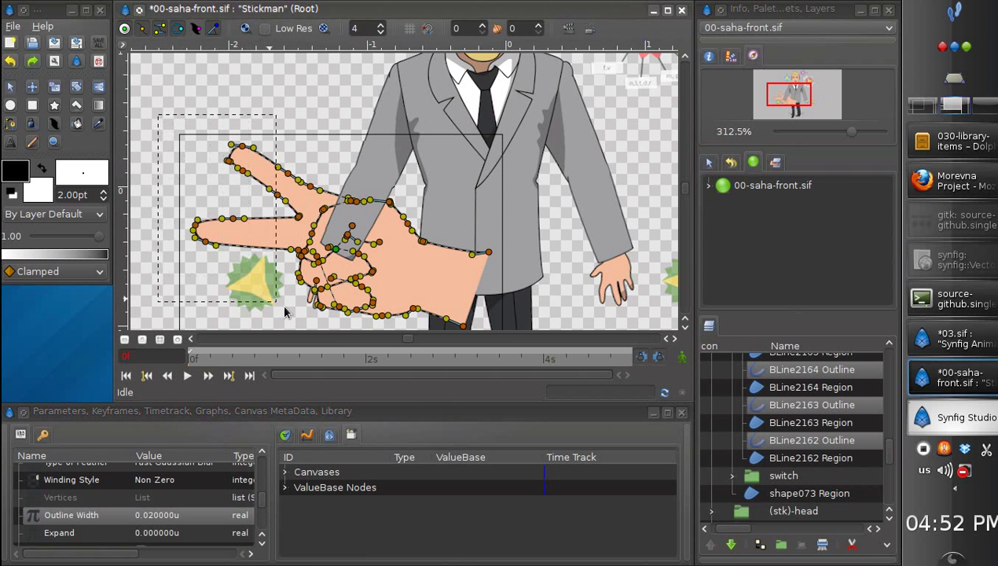
left_click_drag(513, 355, 514, 354)
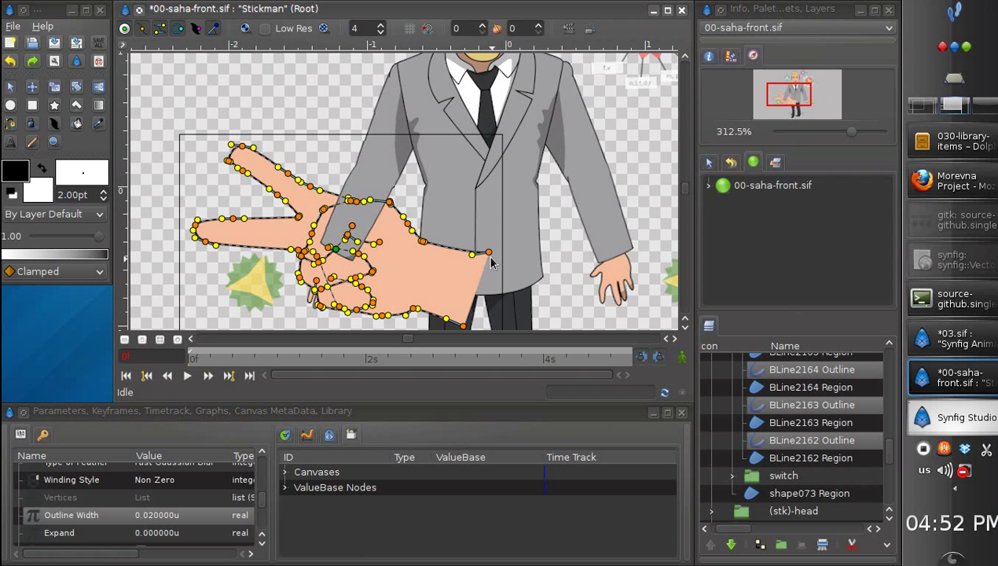
left_click_drag(491, 262, 366, 154)
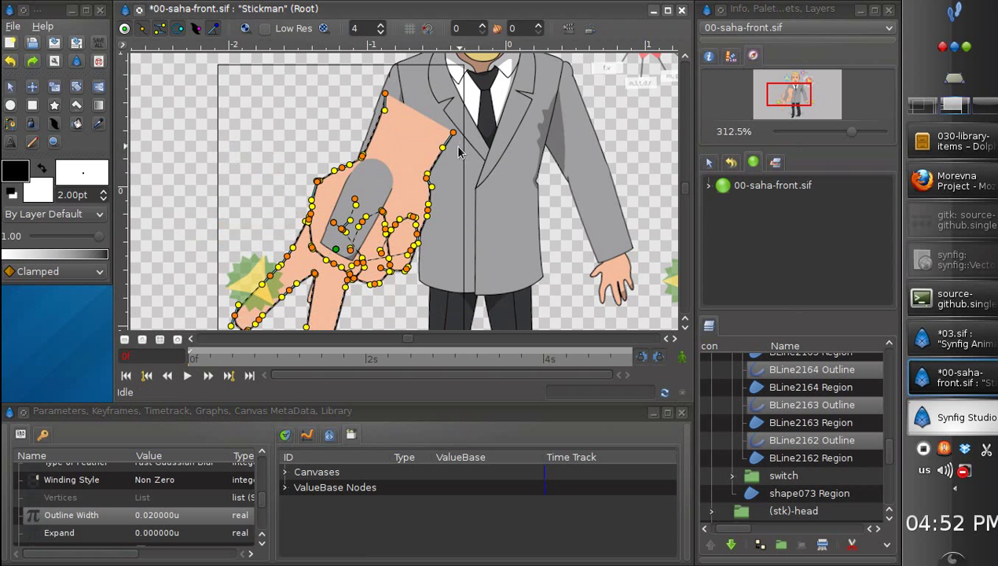
left_click_drag(452, 132, 333, 226)
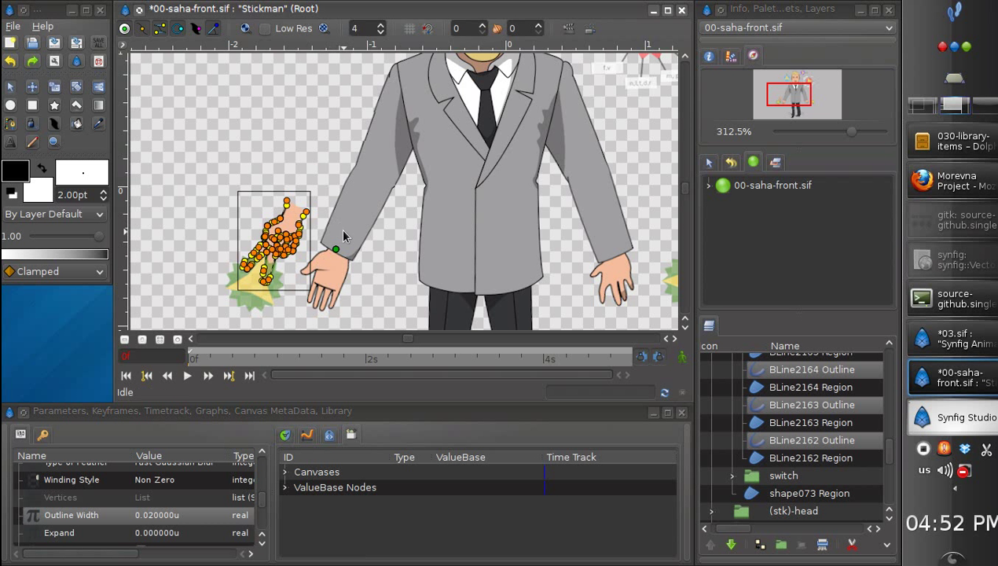
Set the hand outlines' width to 0.015, move the hand onto the character's right wrist, and clear the selection.
left_click(160, 515)
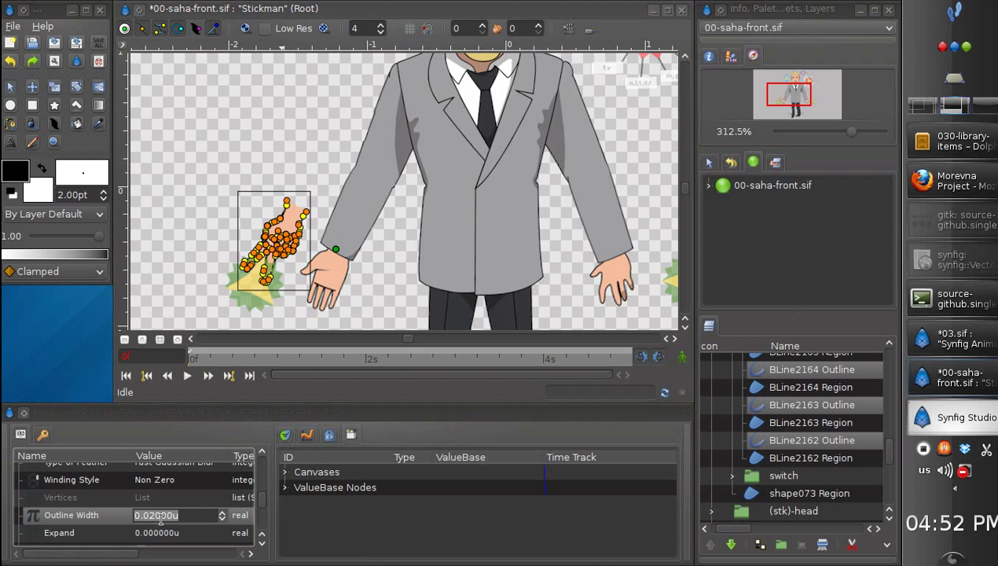
type("15")
key("Return")
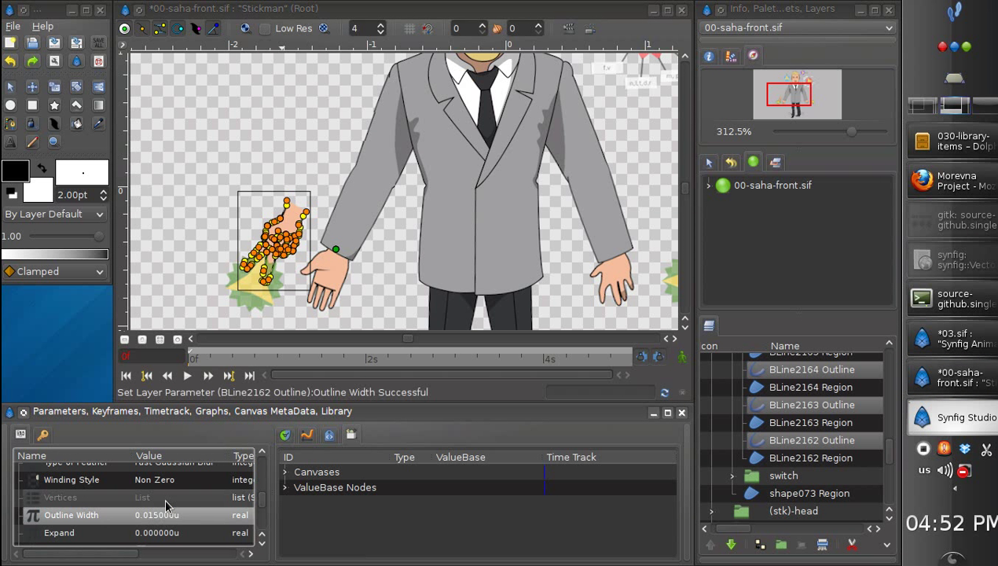
left_click_drag(310, 216, 356, 244)
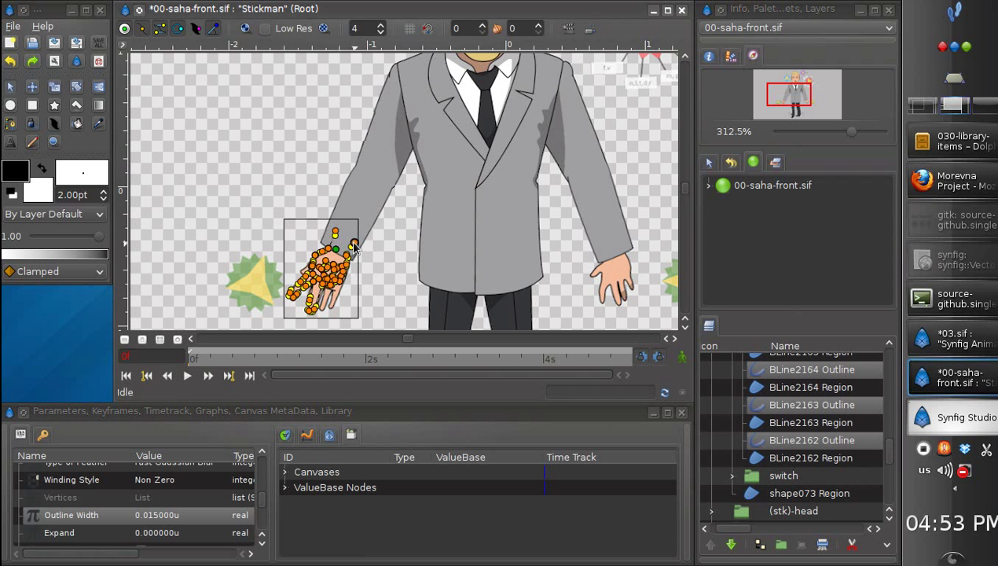
left_click(386, 279)
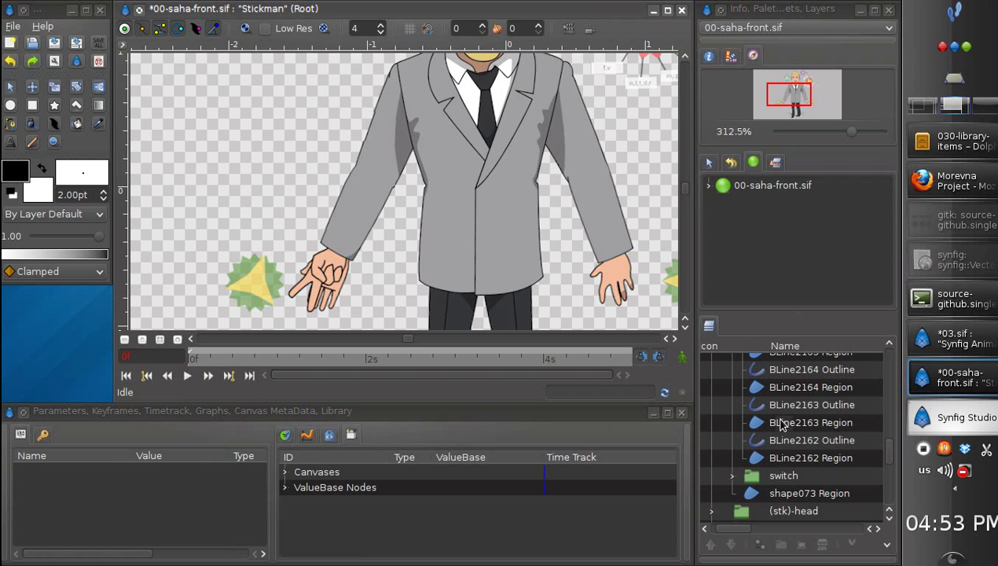
Collapse the traced hand's Group and cut it from the hand's content layers.
left_click(786, 458)
scroll(887, 446, "up", 2)
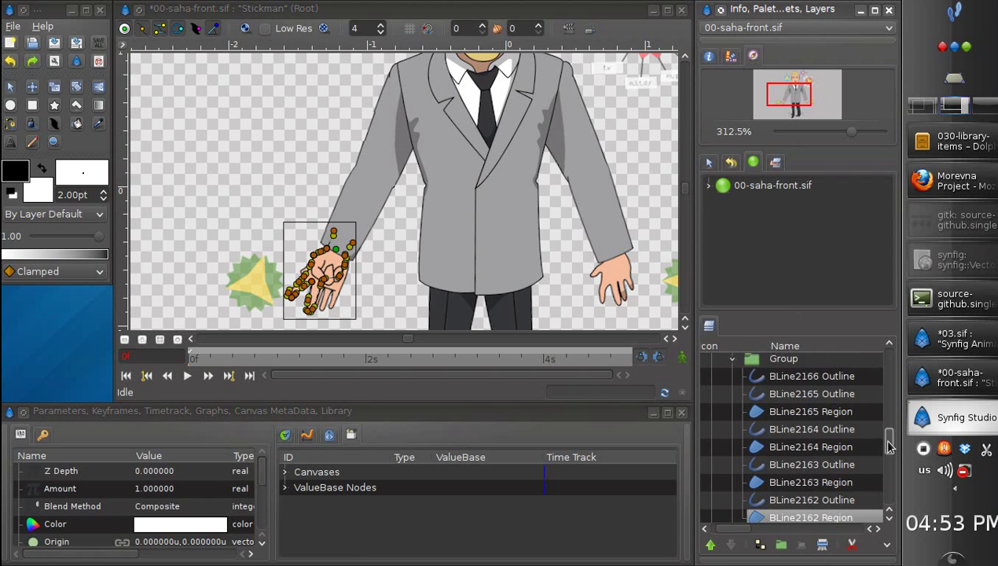
scroll(888, 445, "up", 2)
left_click(877, 425)
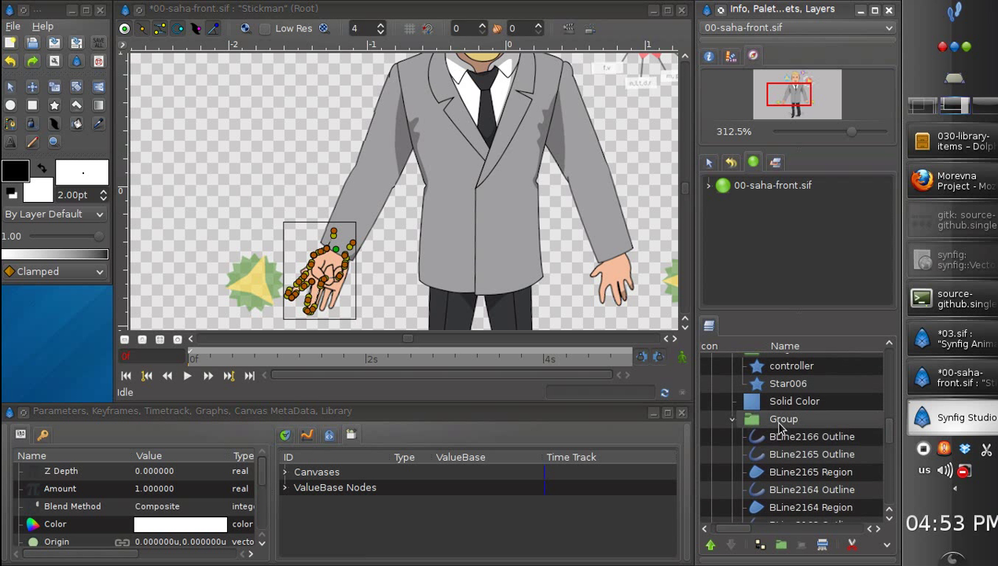
left_click(731, 422)
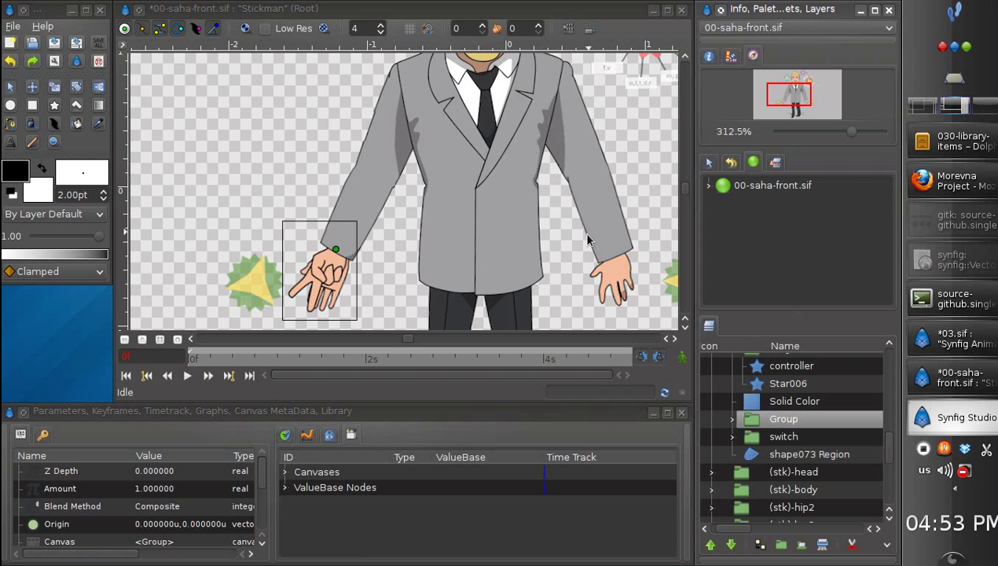
right_click(762, 425)
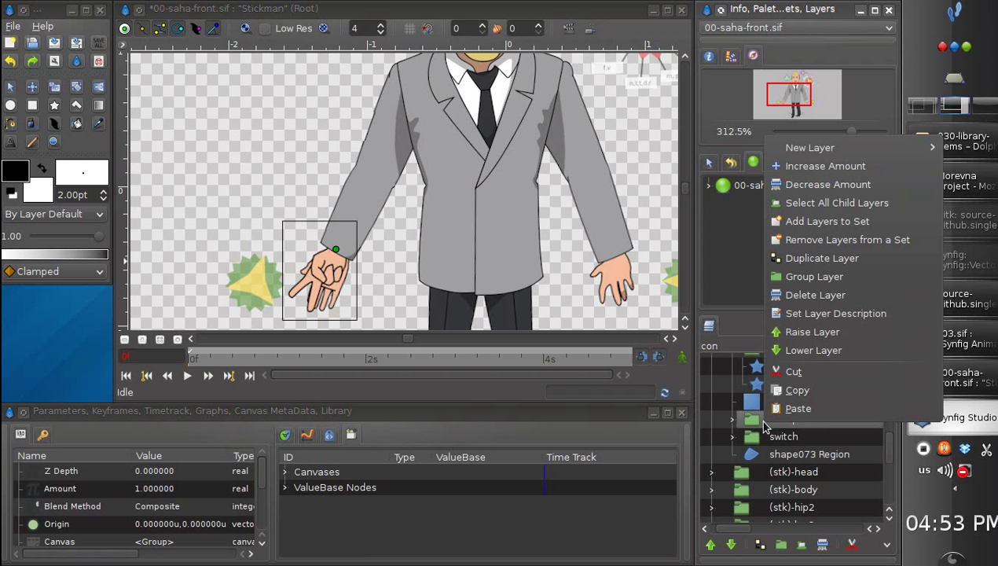
left_click(782, 373)
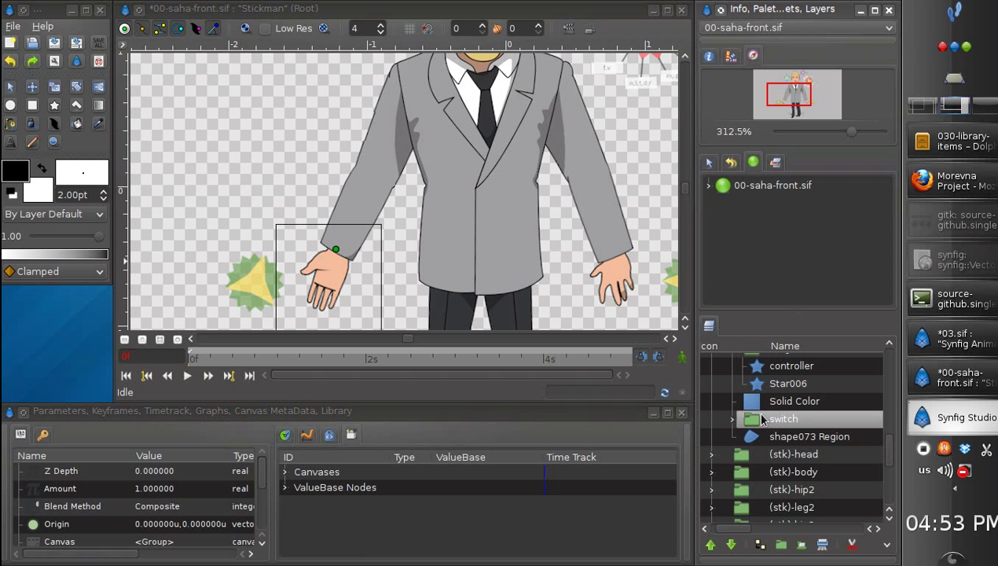
Switch to Dolphin and open hands.sif from the wshop-2/character-sample.male/resources folder in Synfig Studio.
left_click(955, 158)
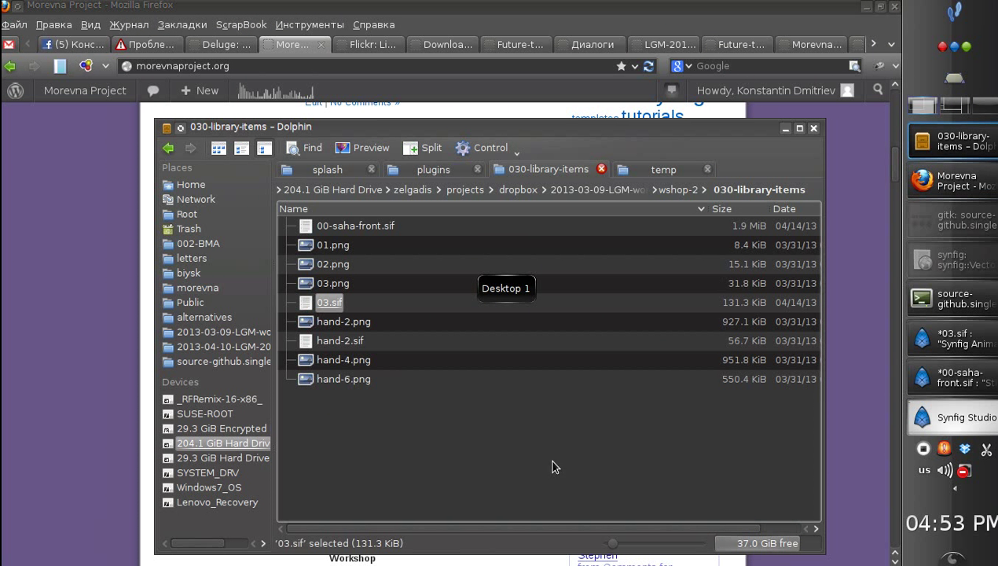
left_click(671, 189)
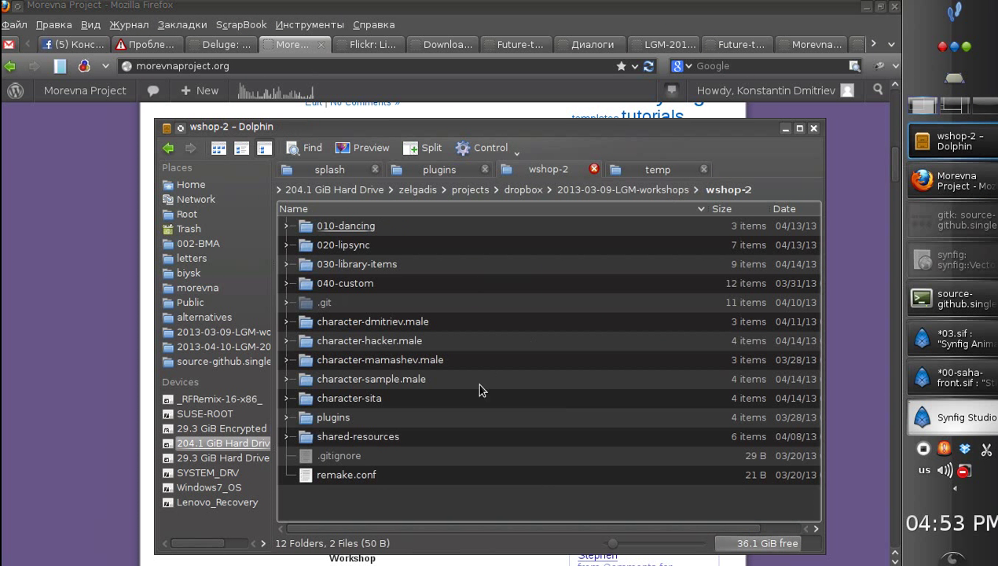
left_click(410, 379)
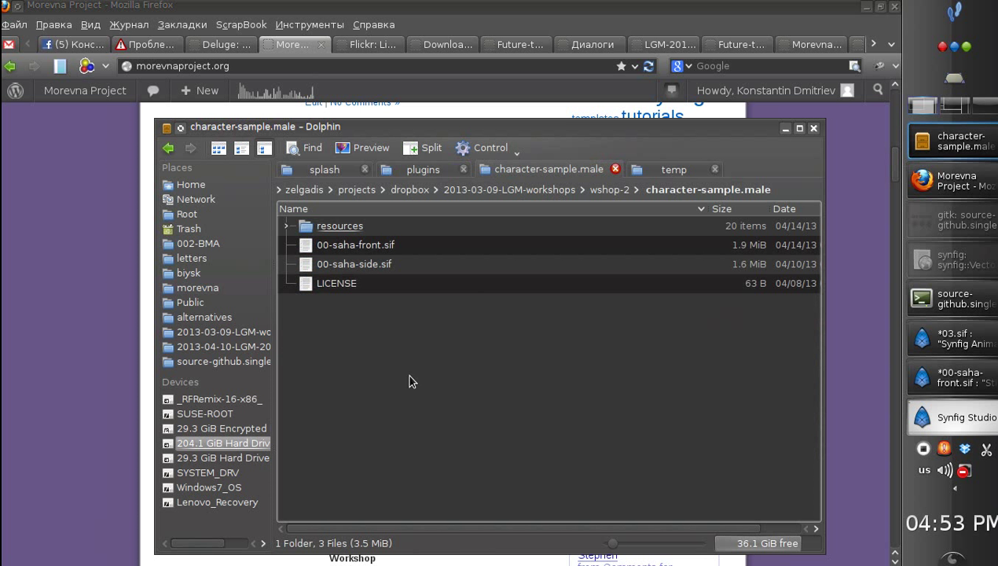
left_click(338, 225)
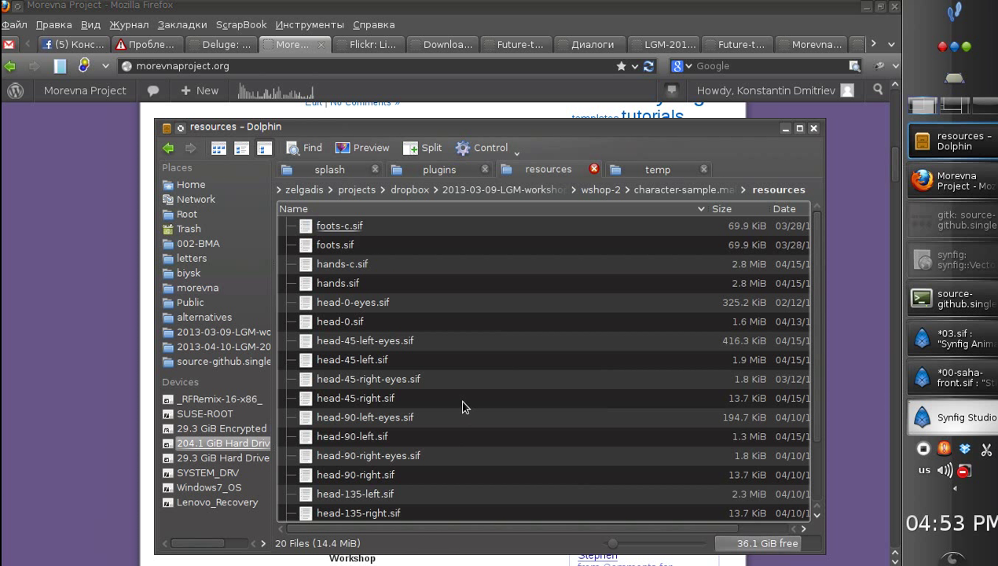
left_click(338, 283)
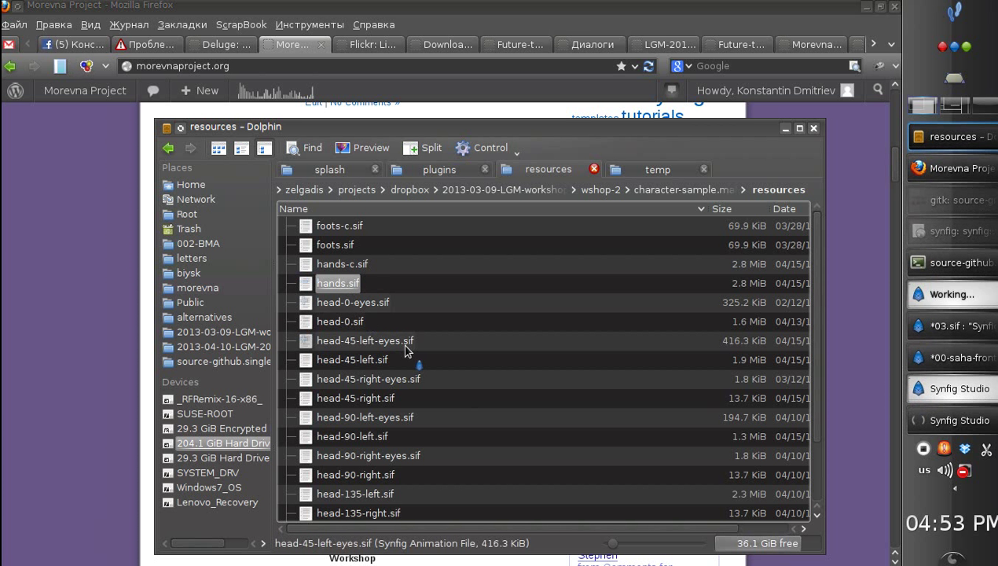
left_click(950, 294)
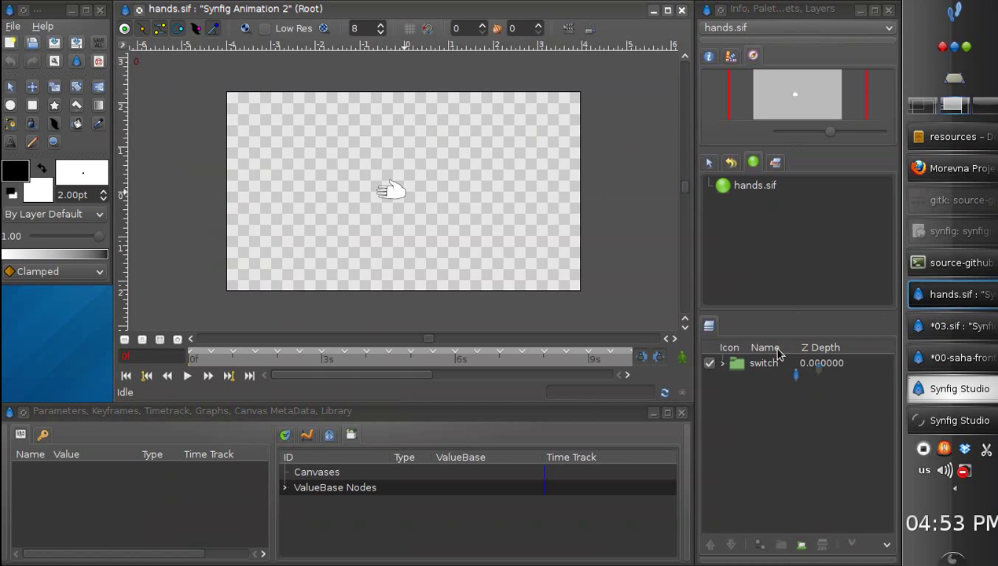
Paste the copied layer group inside the switch group, next to layer 24.
left_click(721, 362)
left_click_drag(885, 368, 872, 466)
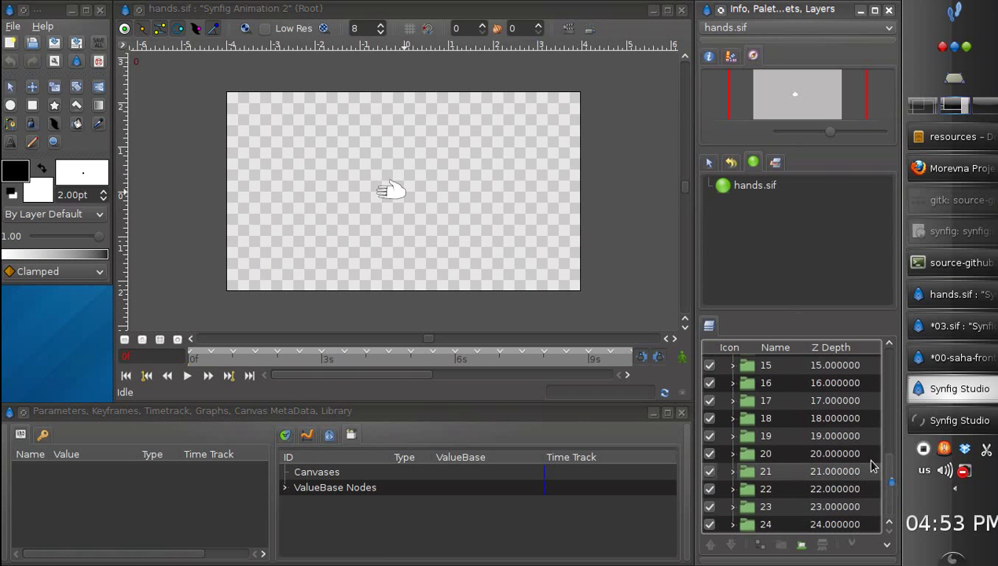
left_click(770, 523)
right_click(775, 528)
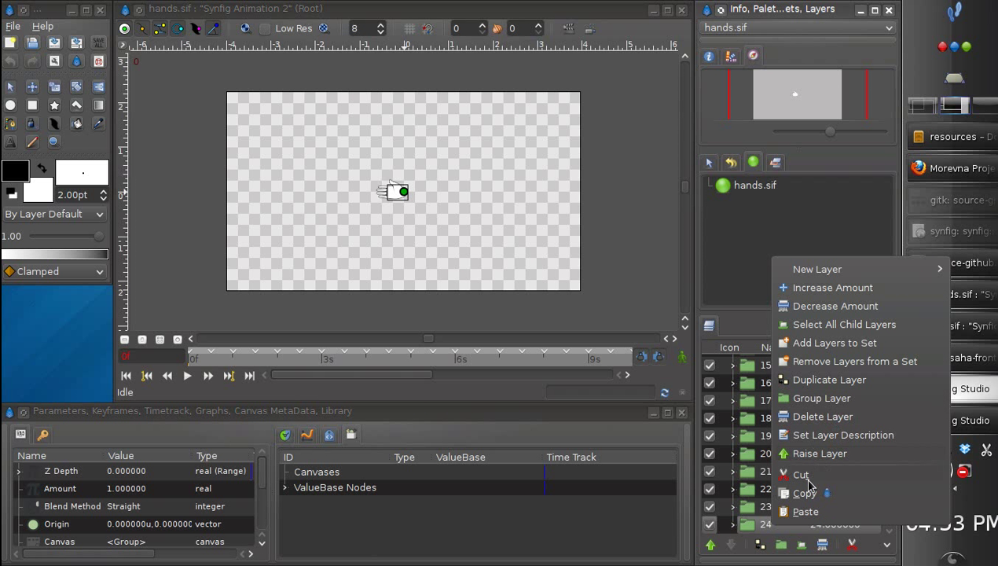
left_click(807, 512)
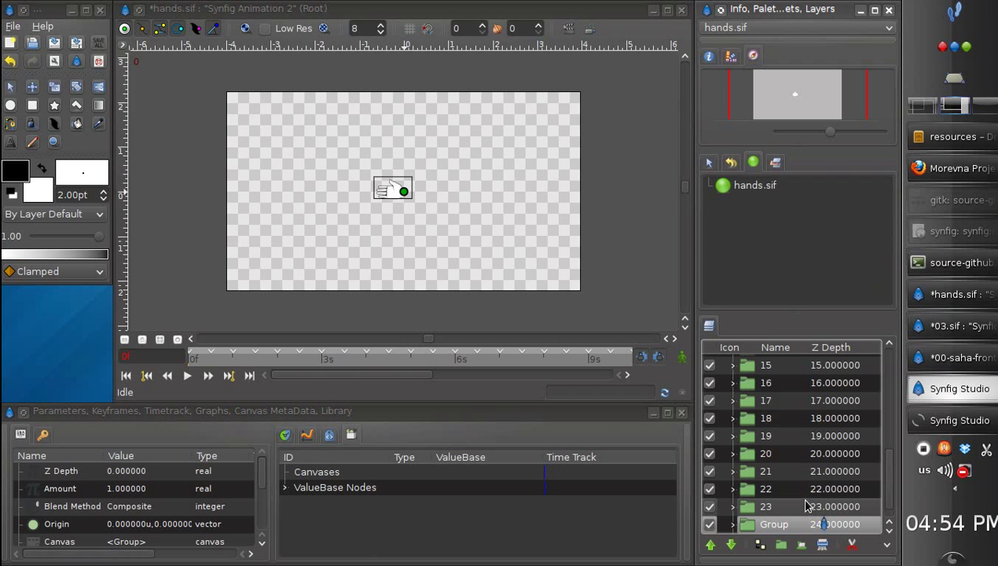
Move the pasted Group layer below layer 24 and rename it 25.
scroll(885, 479, "down", 1)
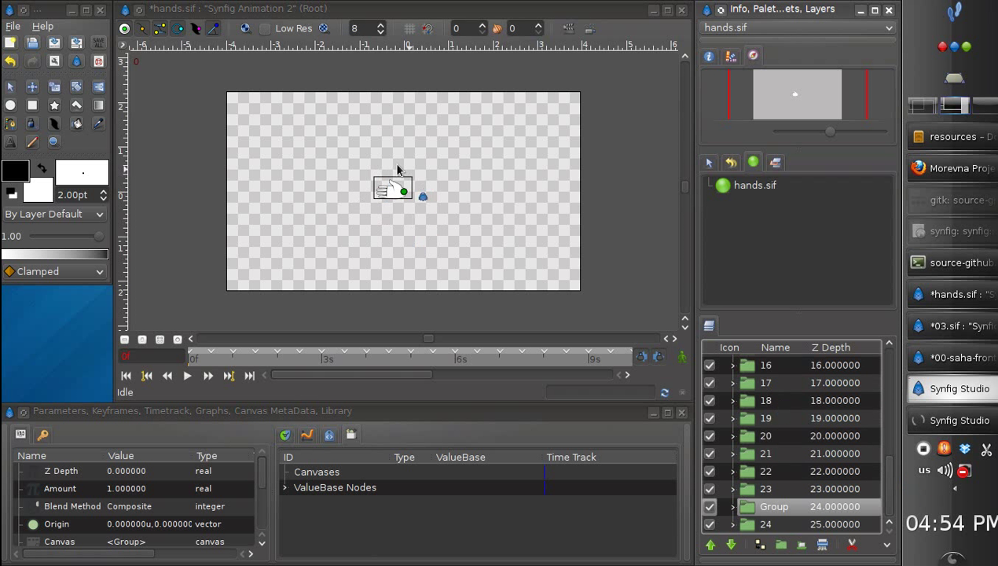
scroll(884, 421, "up", 6)
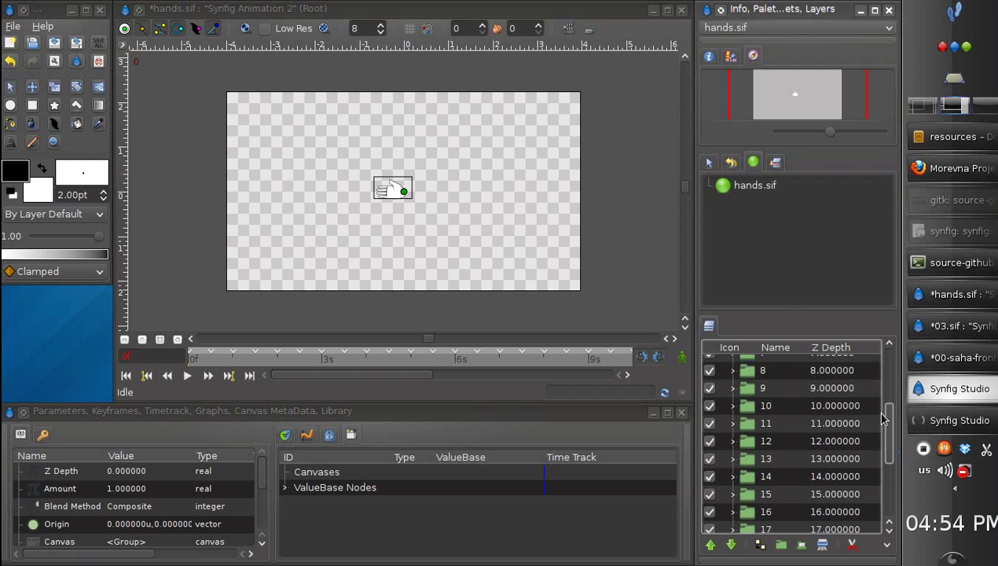
scroll(883, 420, "up", 4)
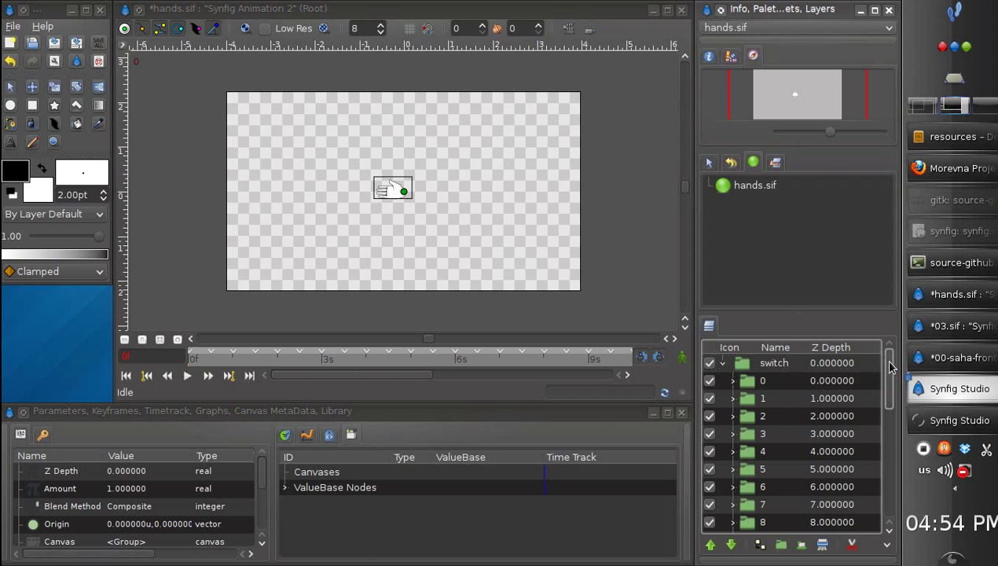
scroll(882, 429, "down", 5)
scroll(882, 428, "down", 4)
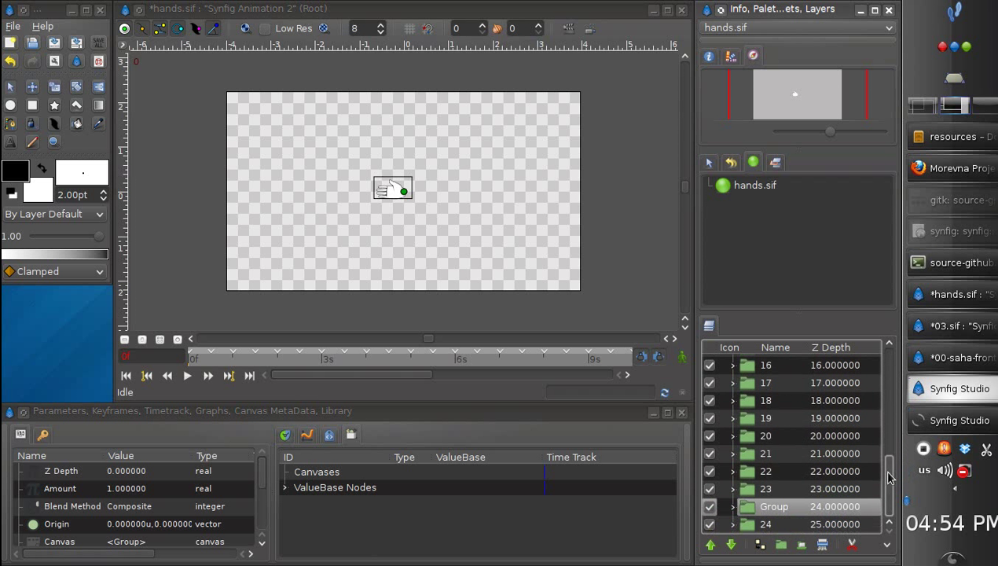
left_click(730, 544)
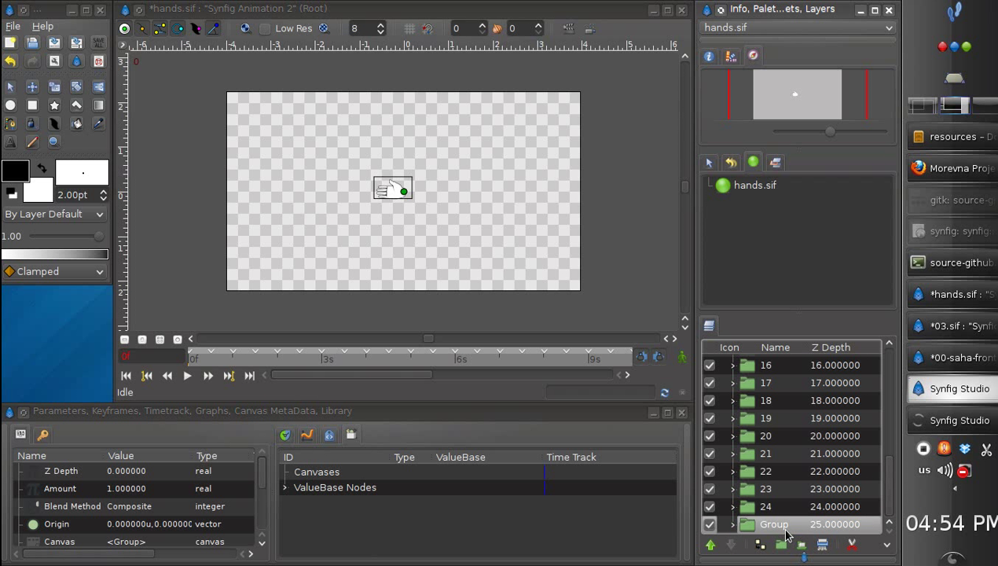
type("25")
key("Return")
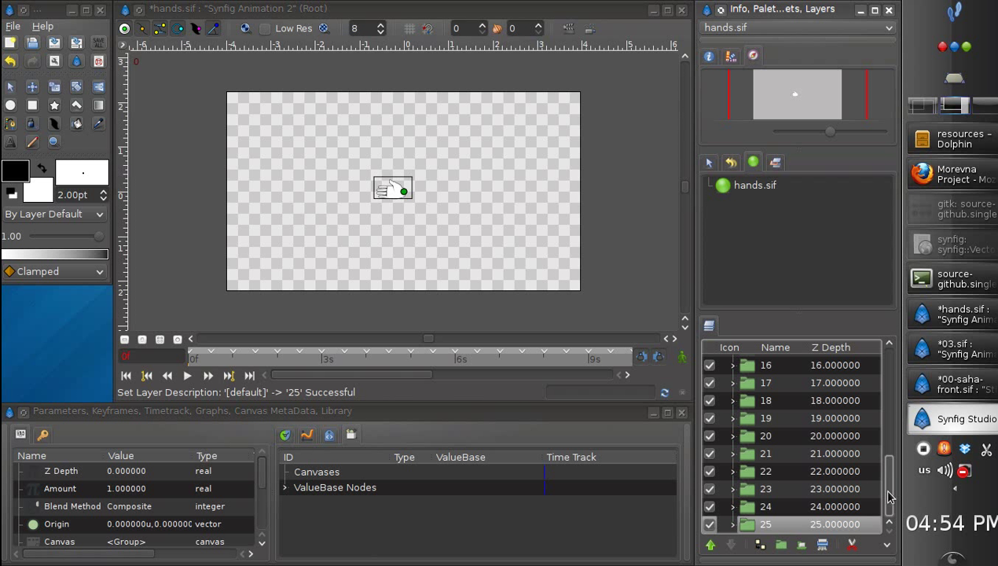
Set the current time to 12s 12f and show the end of the keyframe list.
left_click_drag(415, 377, 519, 374)
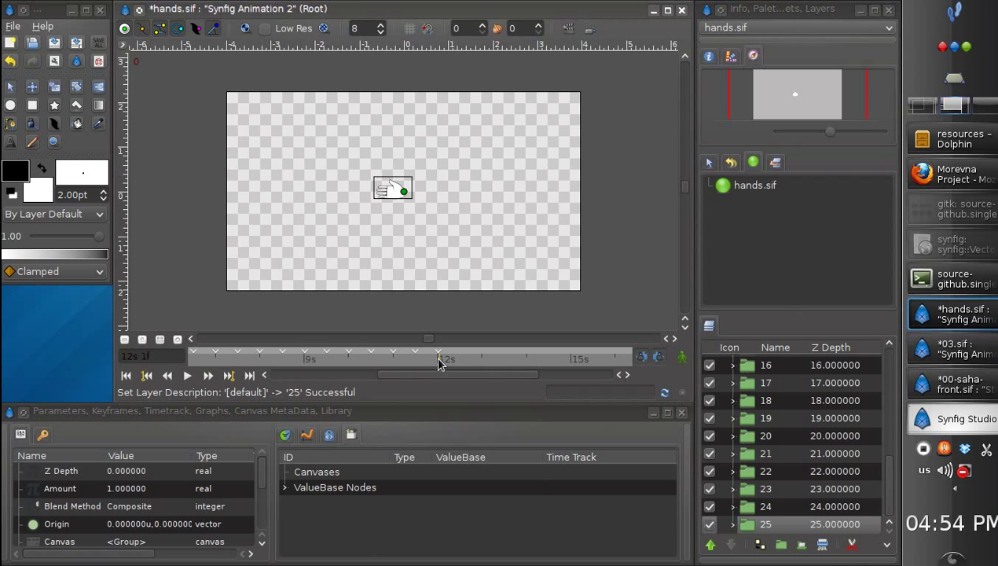
left_click(148, 376)
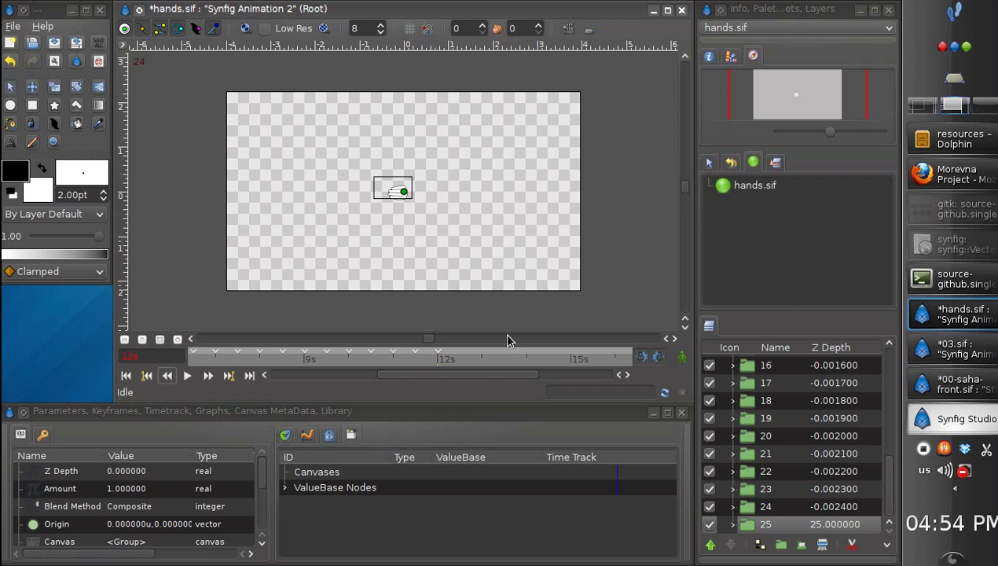
left_click(461, 361)
left_click(44, 435)
left_click_drag(265, 469, 260, 525)
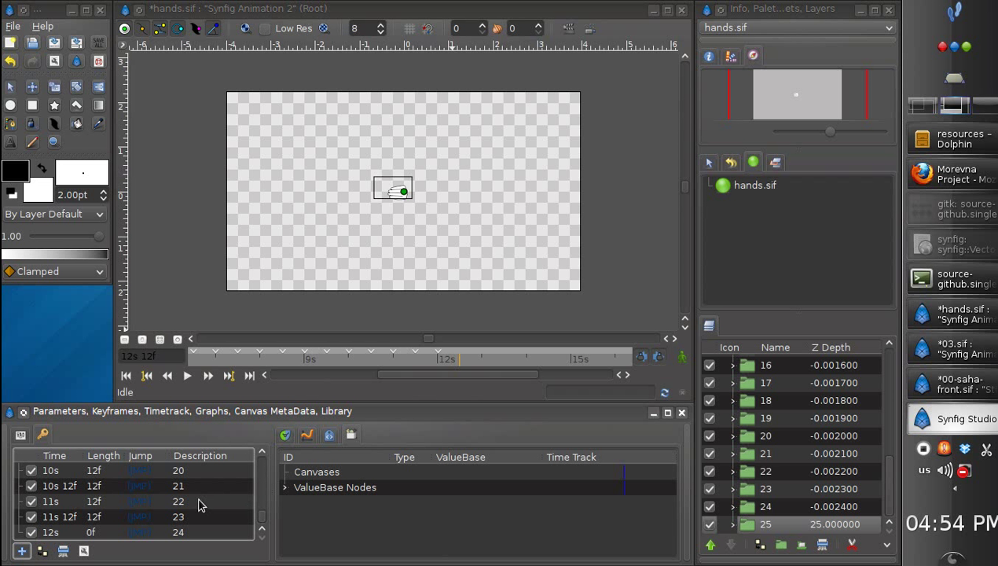
Relaunch Synfig Studio and recover the unsaved files from the auto-recovery data.
key("alt+F1")
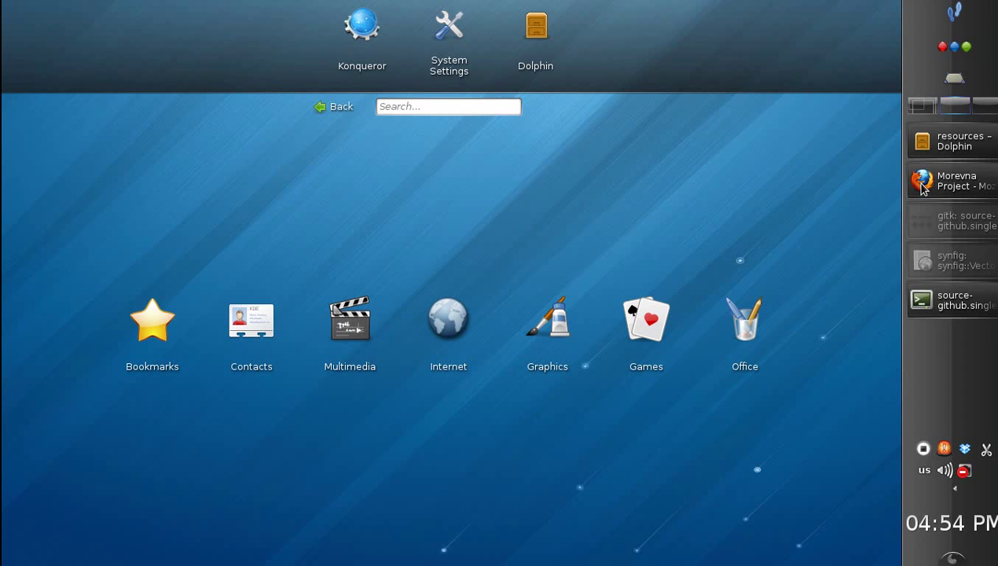
left_click(940, 144)
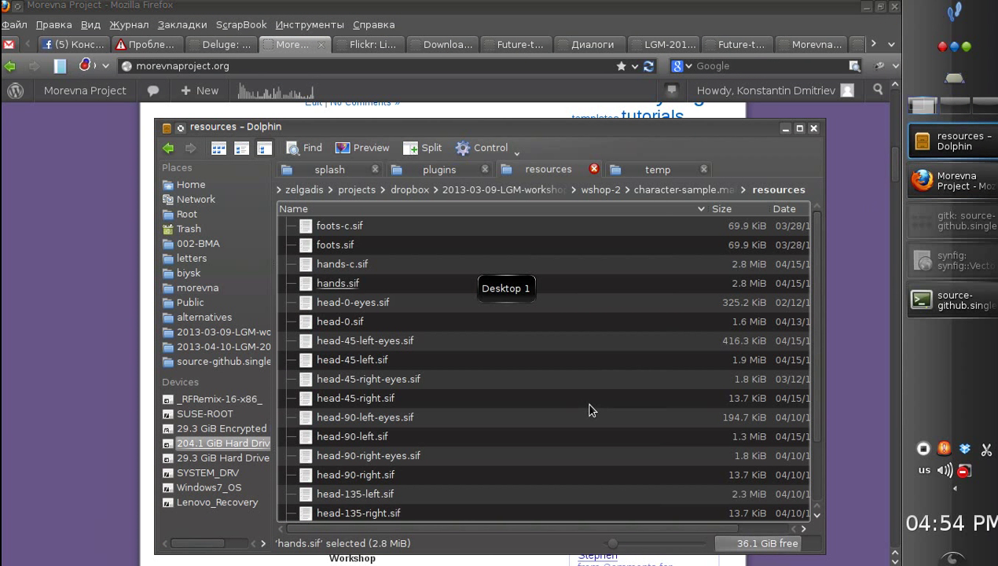
left_click(953, 12)
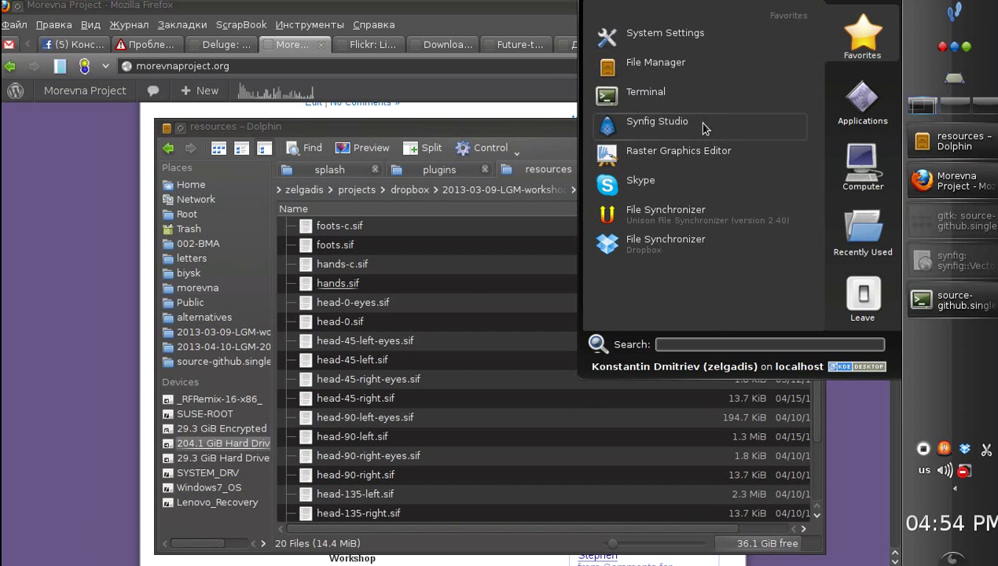
left_click(697, 123)
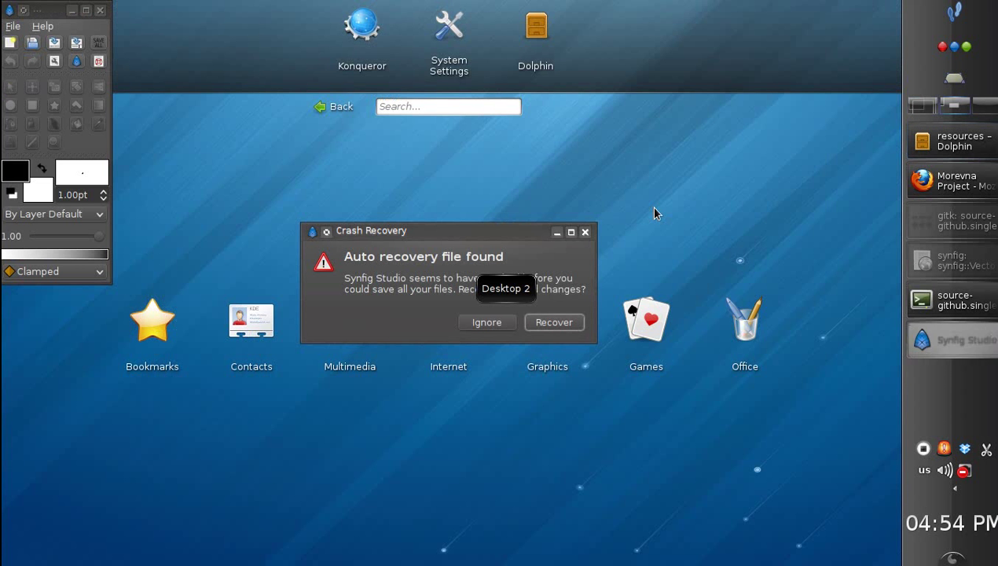
left_click(549, 326)
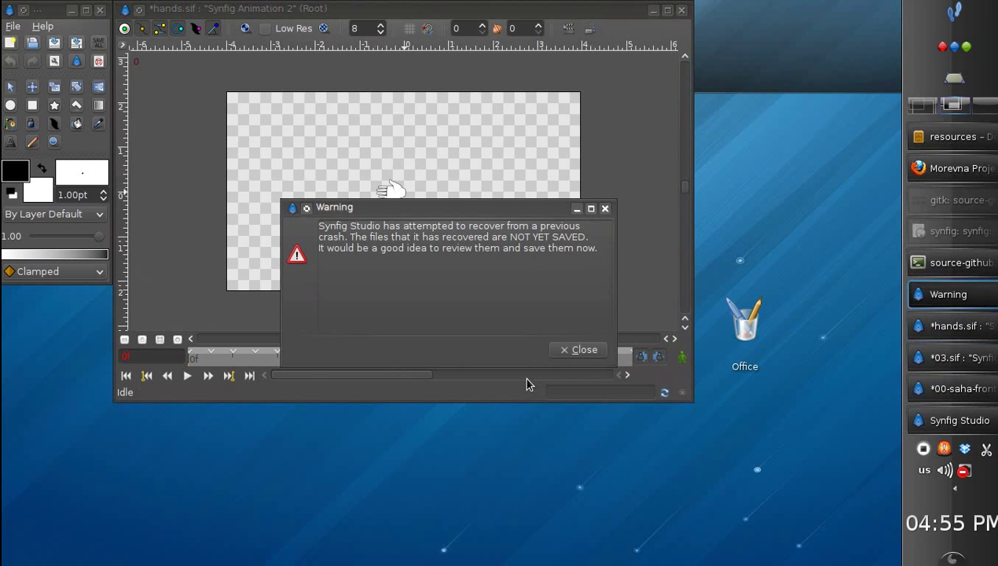
left_click(578, 351)
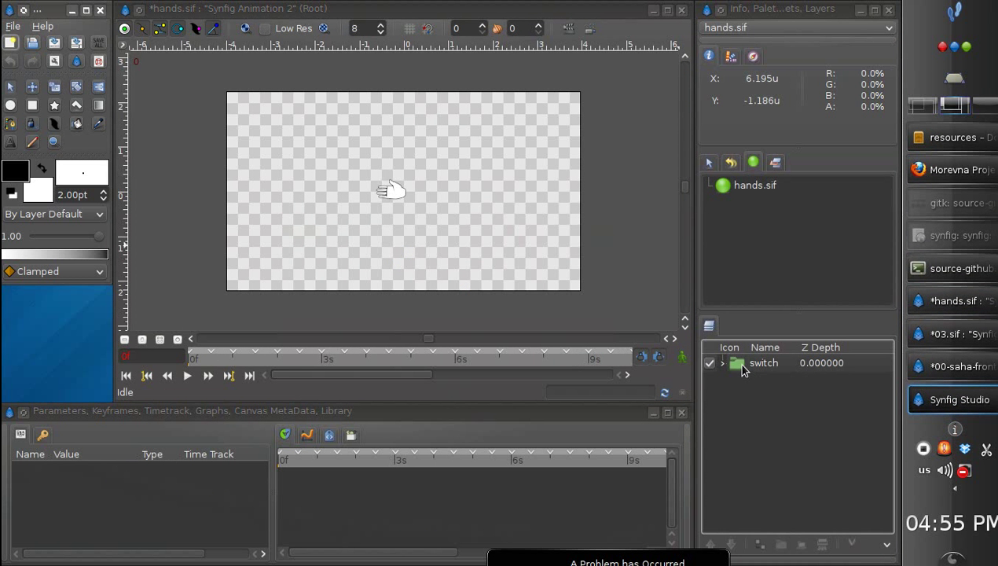
Select the switch layer in hands.sif and add a keyframe at 12s 12f.
left_click(742, 365)
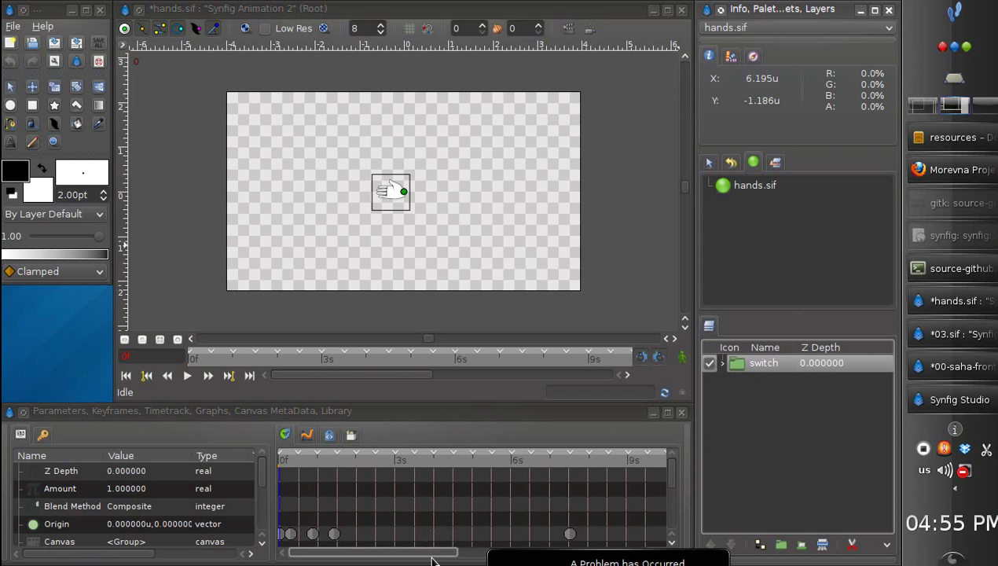
left_click_drag(441, 557, 569, 555)
left_click(489, 462)
left_click(507, 465)
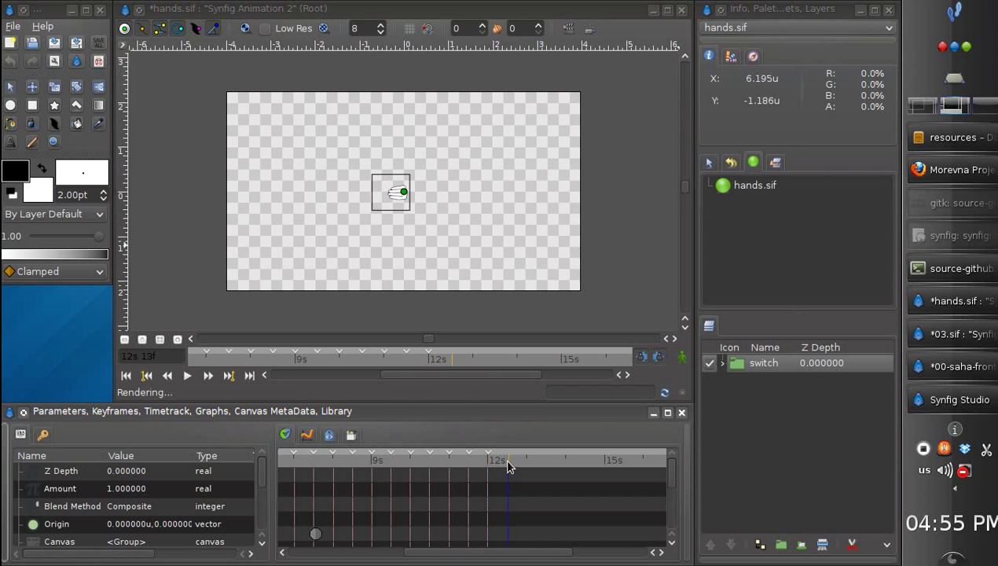
key("ctrl+comma")
key("ctrl+comma")
key("ctrl+period")
left_click(42, 434)
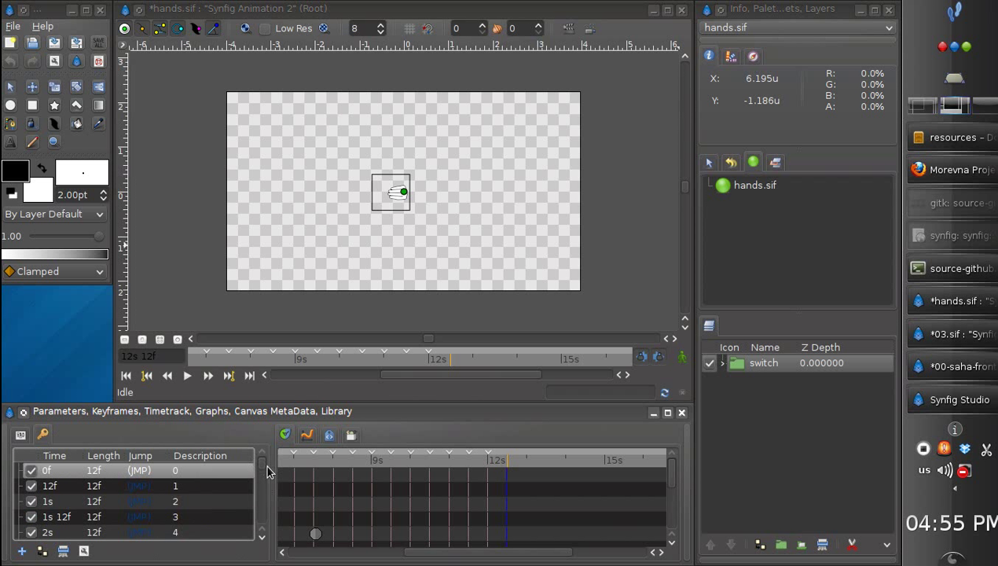
left_click_drag(262, 465, 262, 520)
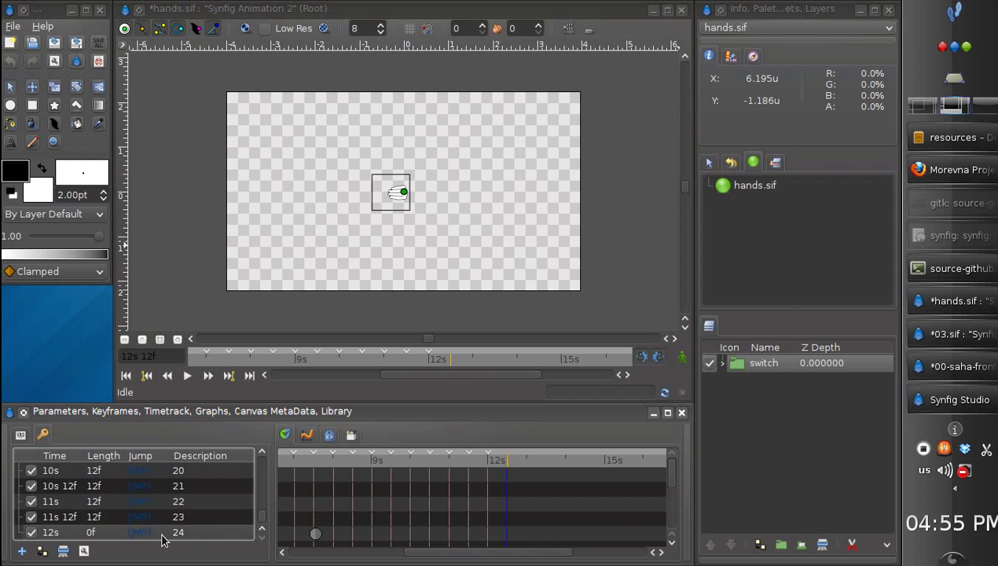
left_click(21, 551)
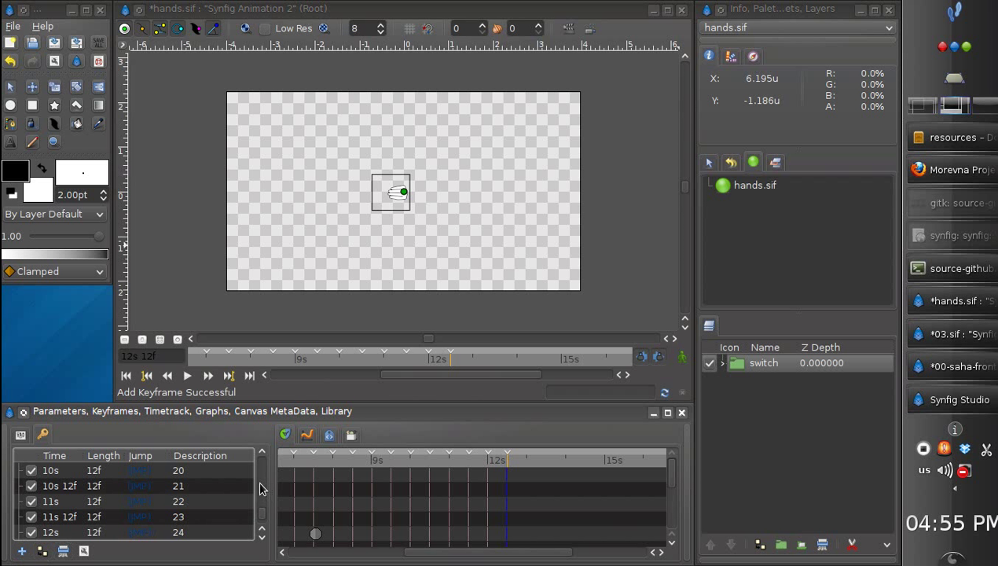
Set the description of the new 12s 12f keyframe to 25.
scroll(251, 514, "down", 1)
left_click(196, 534)
left_click(195, 534)
type("25")
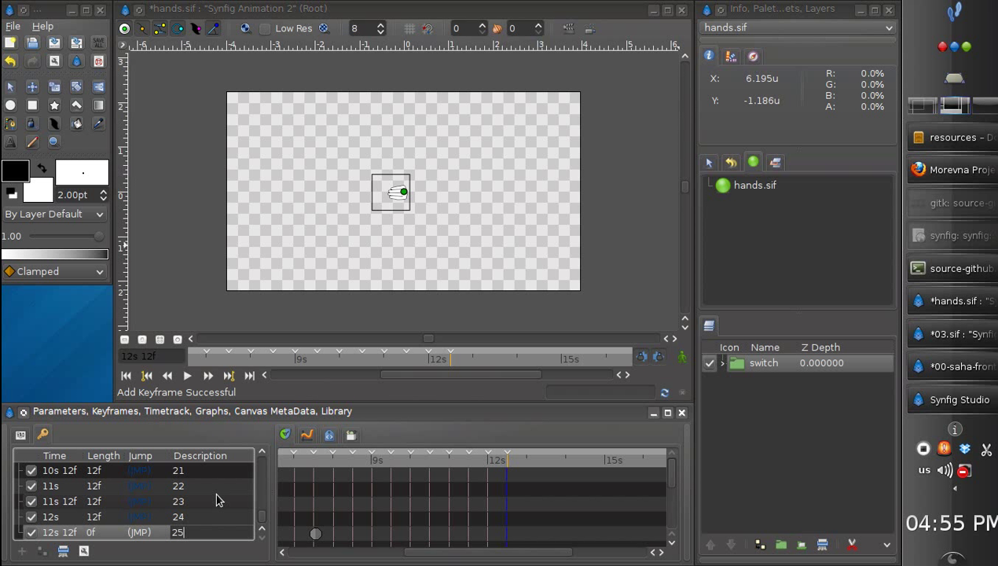
key("Return")
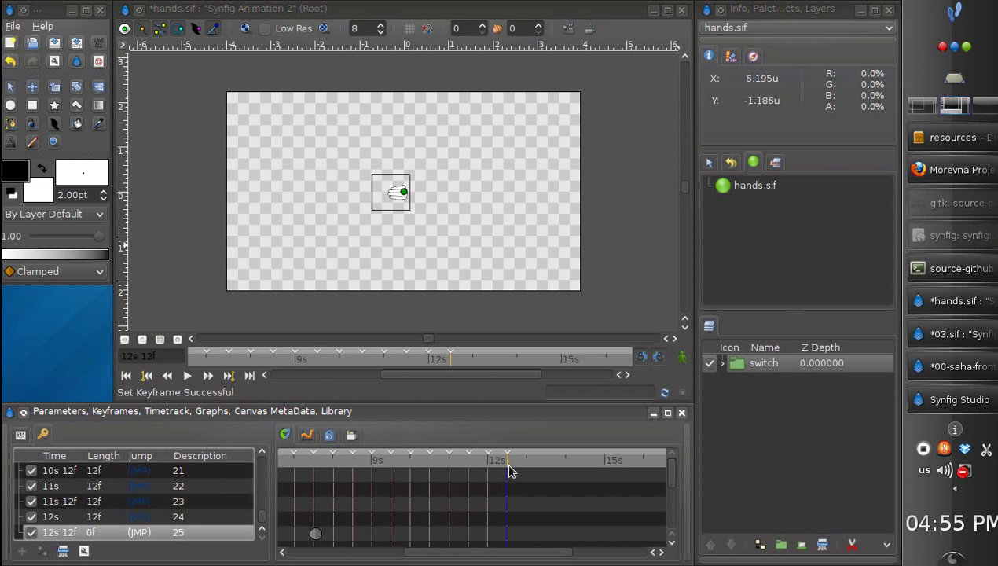
Bring the 03.sif hand drawing to the front after checking the 00-saha-front.sif canvas.
left_click(683, 190)
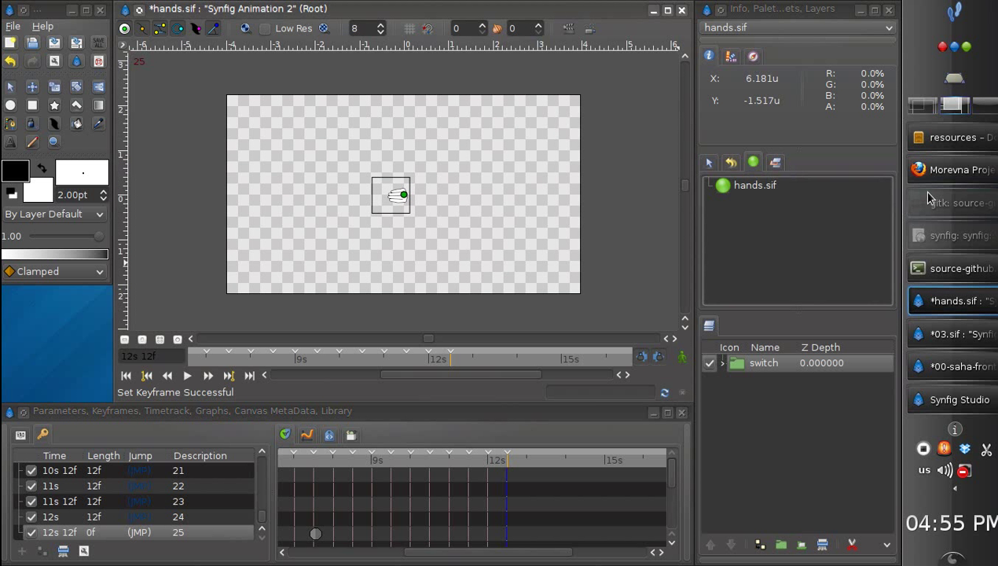
left_click(943, 334)
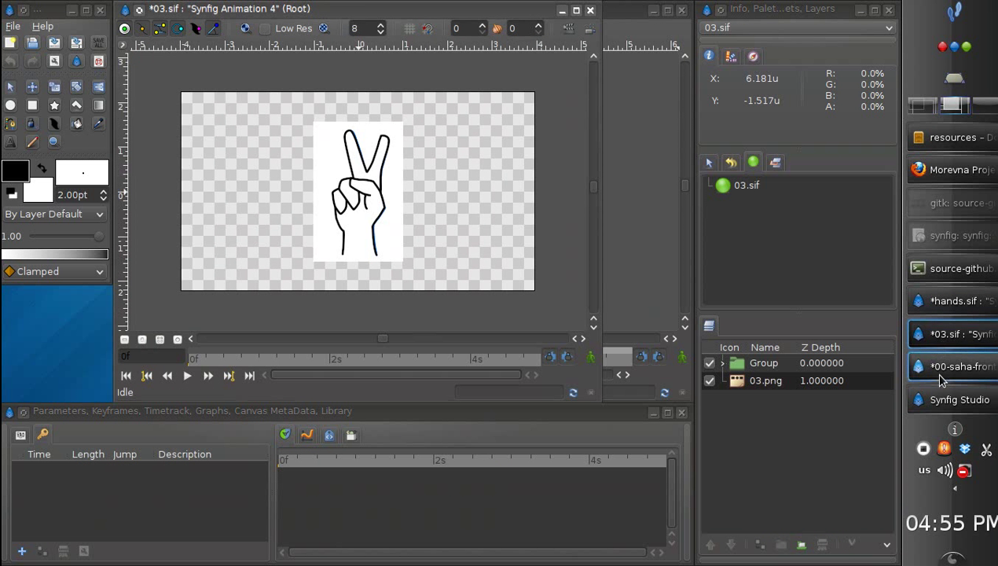
left_click(943, 369)
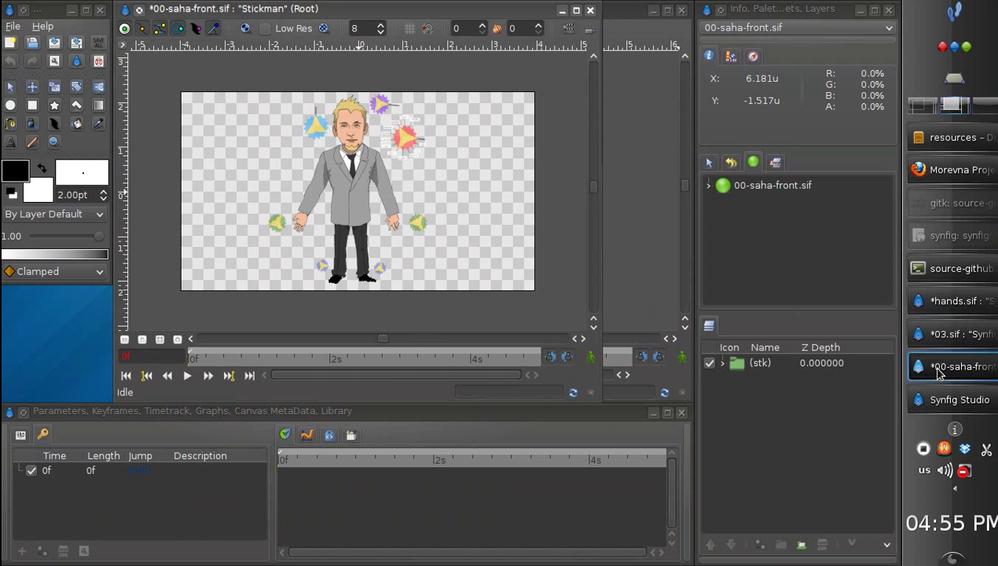
left_click(938, 336)
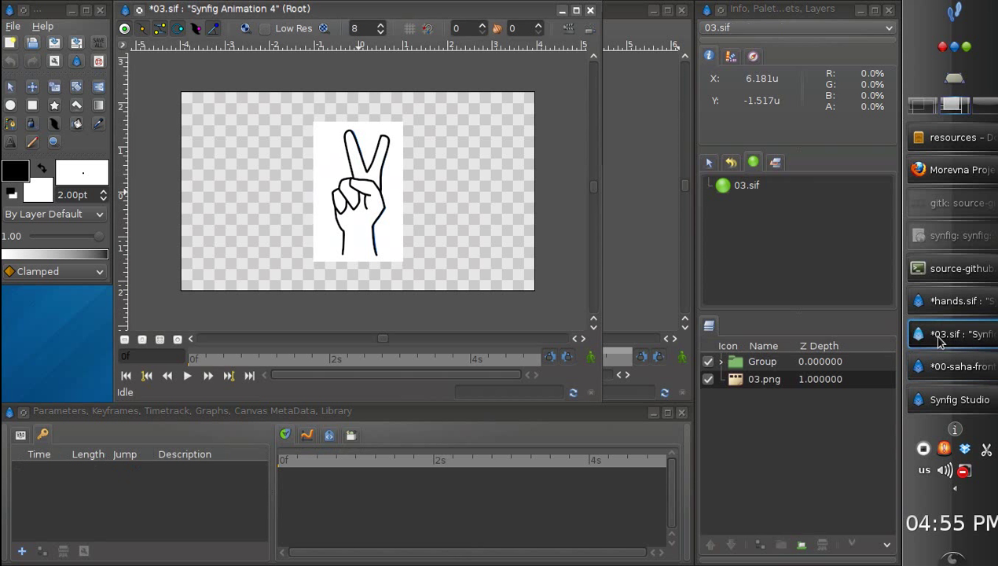
Copy the hand Group layer from 03.sif and bring the 00-saha-front.sif canvas to the front.
left_click(741, 364)
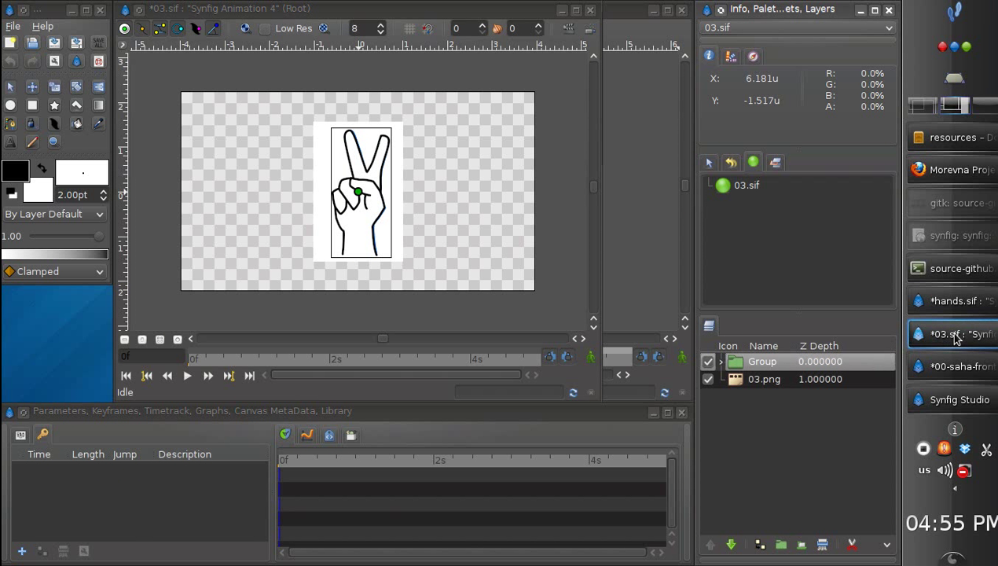
left_click(938, 311)
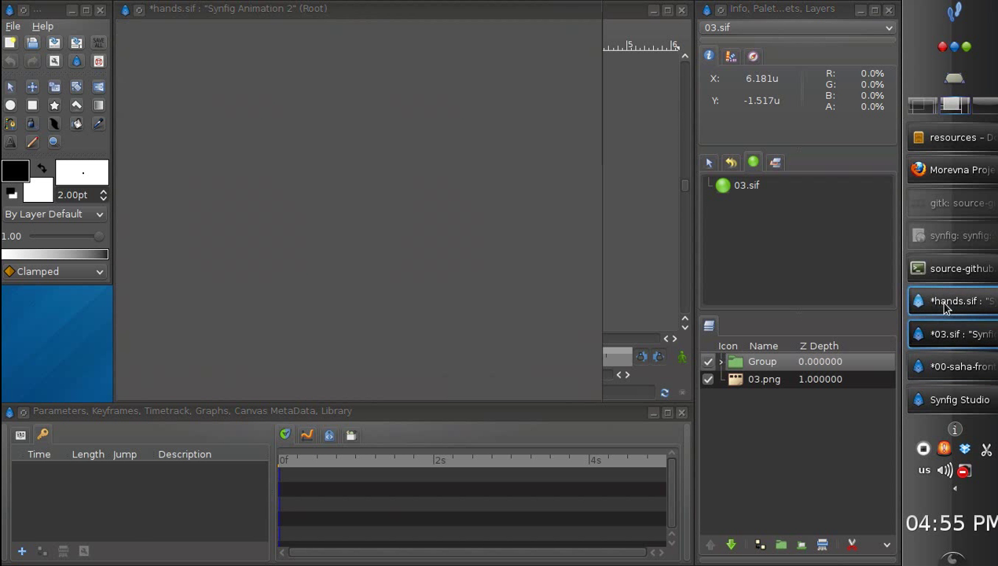
left_click(955, 367)
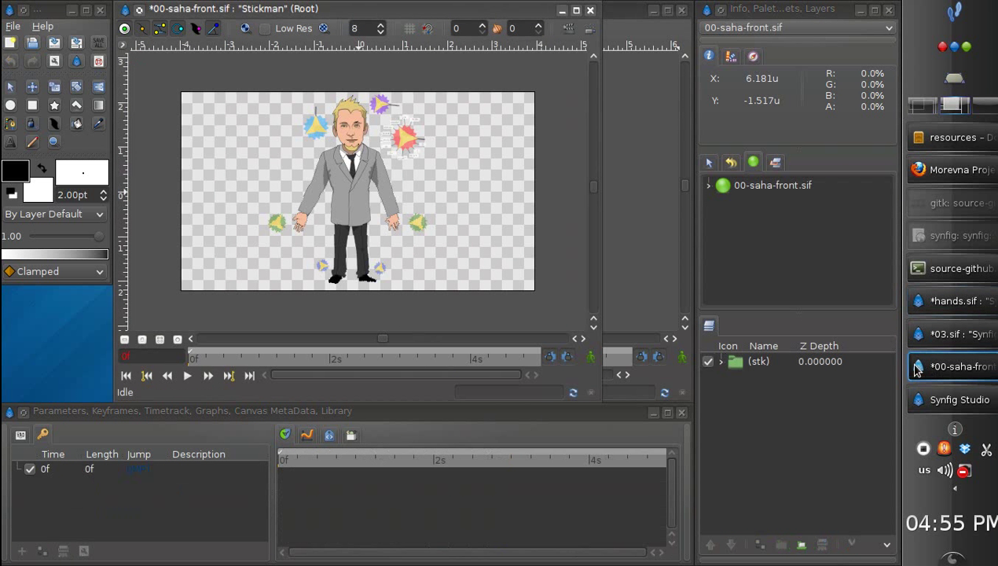
Widen the 00-saha-front.sif canvas window and set its preview quality to 4.
left_click_drag(605, 149, 690, 161)
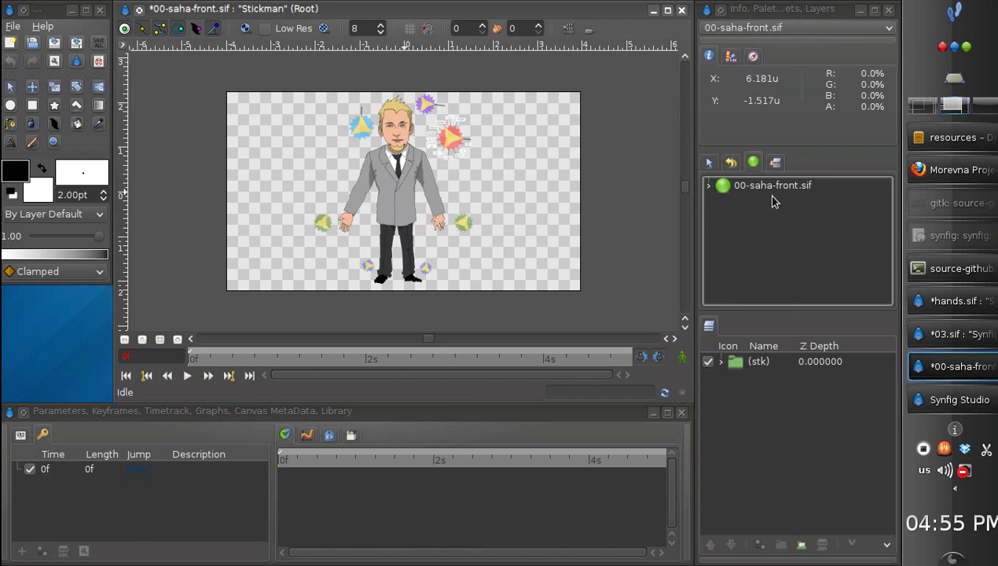
left_click(381, 32)
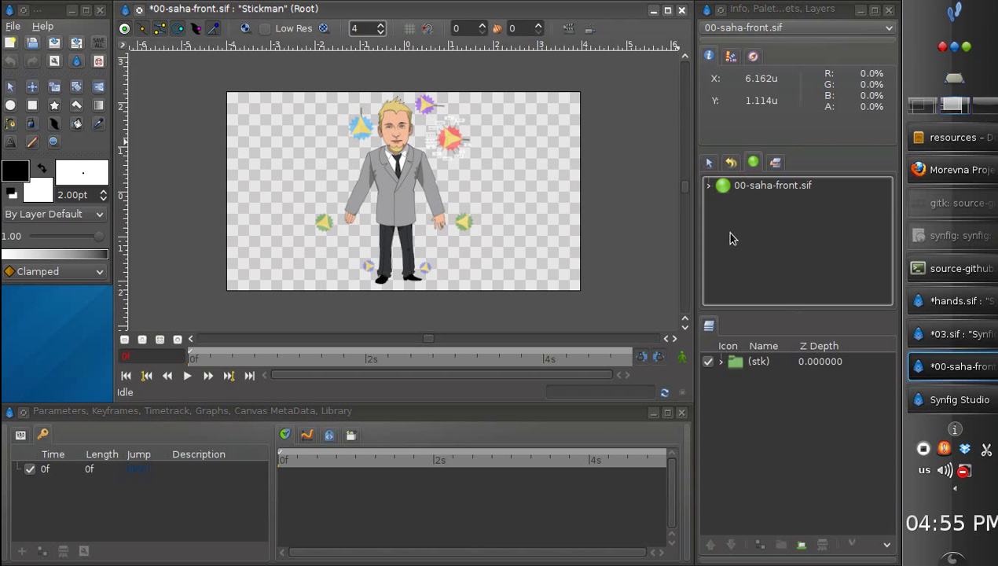
Paste the copied hand group directly above the switch layer that holds the hand at the end of the character's sleeve.
left_click(752, 57)
left_click_drag(821, 131, 851, 131)
left_click_drag(794, 99, 779, 104)
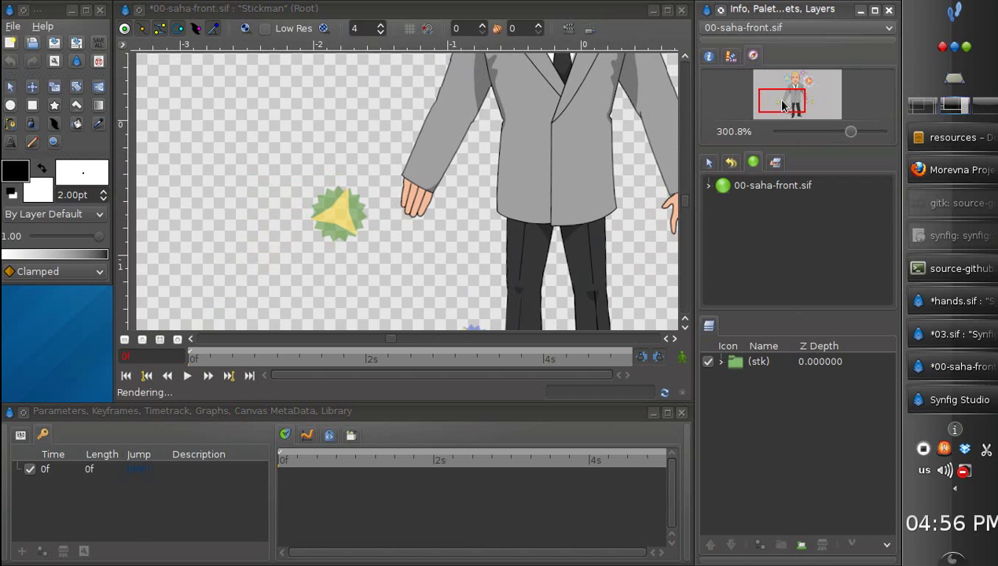
left_click(416, 202)
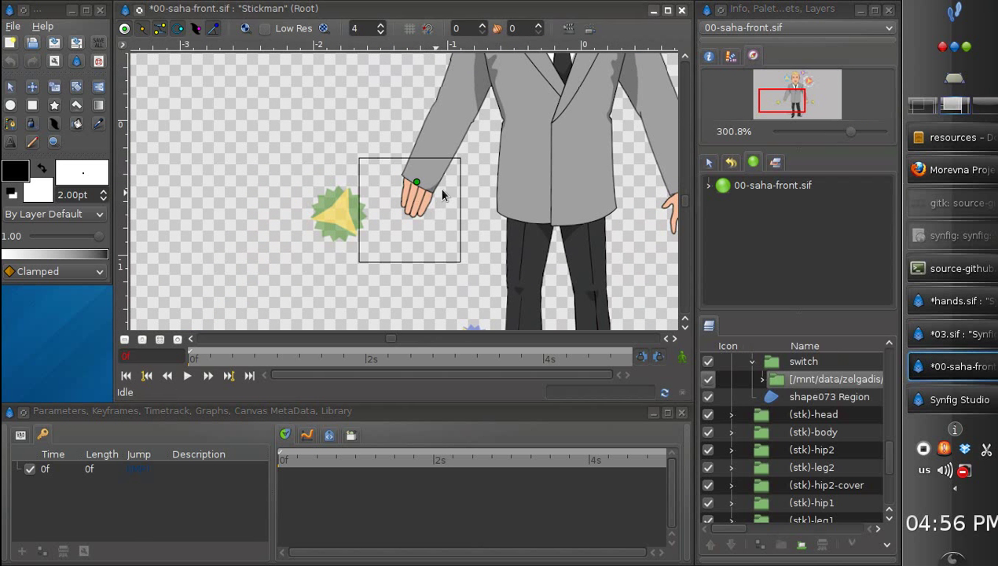
left_click(889, 345)
left_click(890, 345)
left_click(890, 345)
left_click(792, 413)
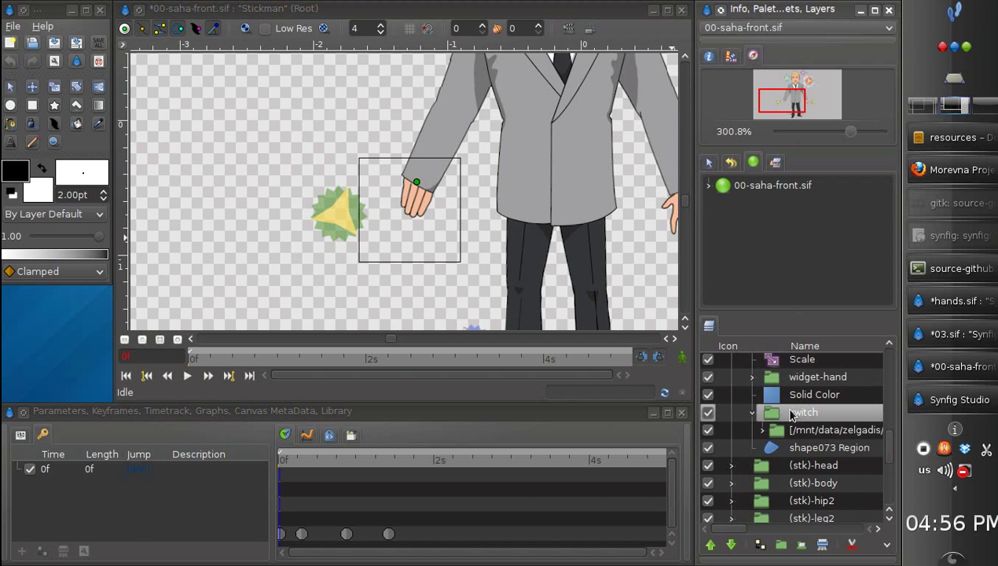
key("ctrl+g")
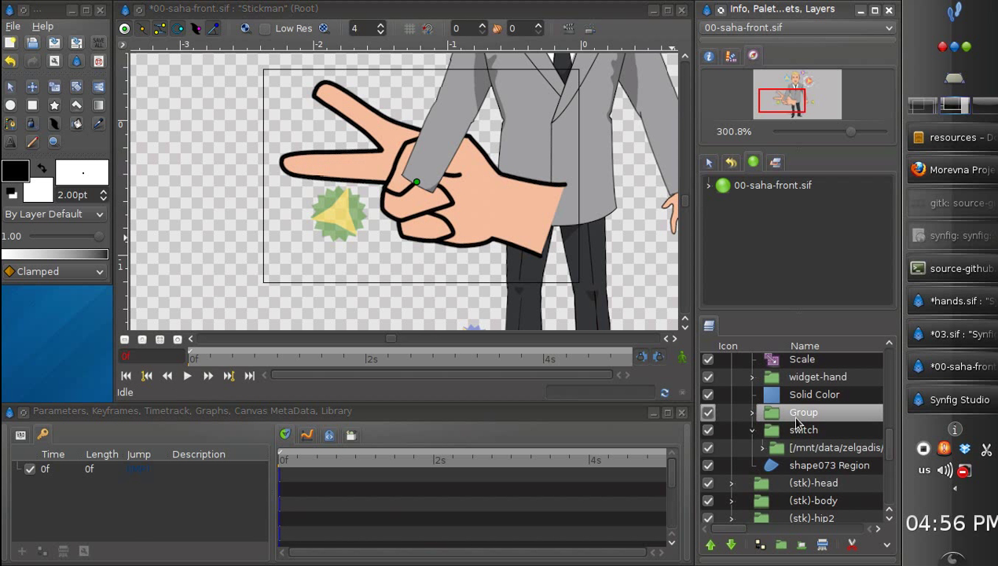
Set the outline width of all five outline layers in the pasted hand group, BLine2162 to BLine2166, to 0.015u.
left_click(752, 413)
left_click(831, 429)
left_click(831, 447, "ctrl")
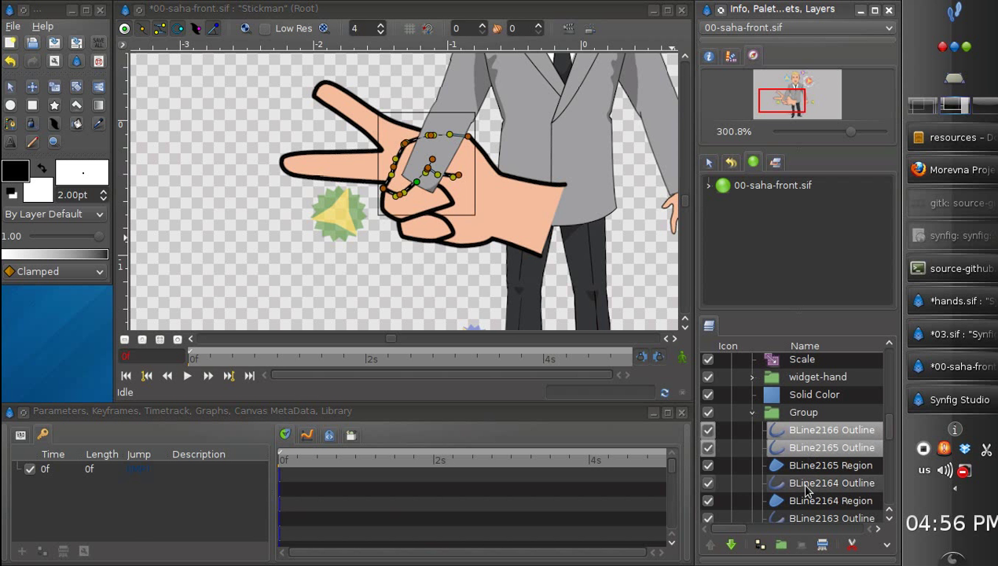
left_click(831, 482, "ctrl")
scroll(884, 437, "down", 3)
left_click(831, 433, "ctrl")
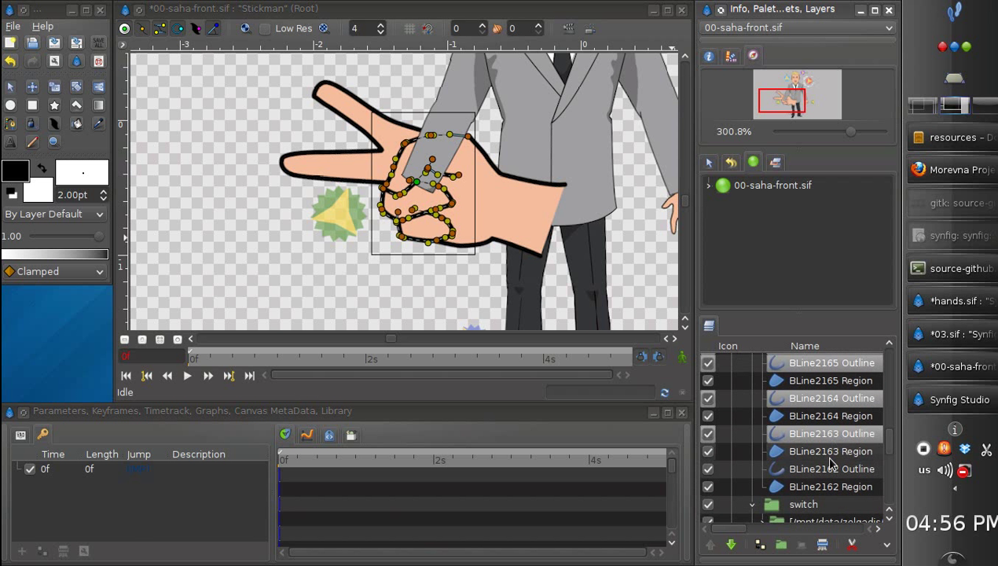
left_click(828, 469, "ctrl")
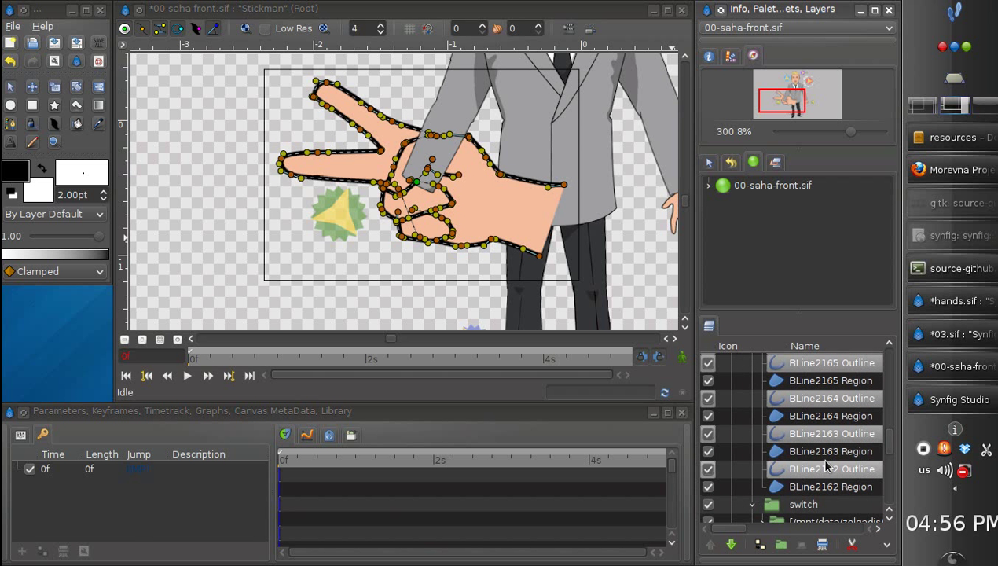
left_click(20, 434)
left_click_drag(257, 475, 257, 512)
left_click(155, 497)
left_click(134, 496)
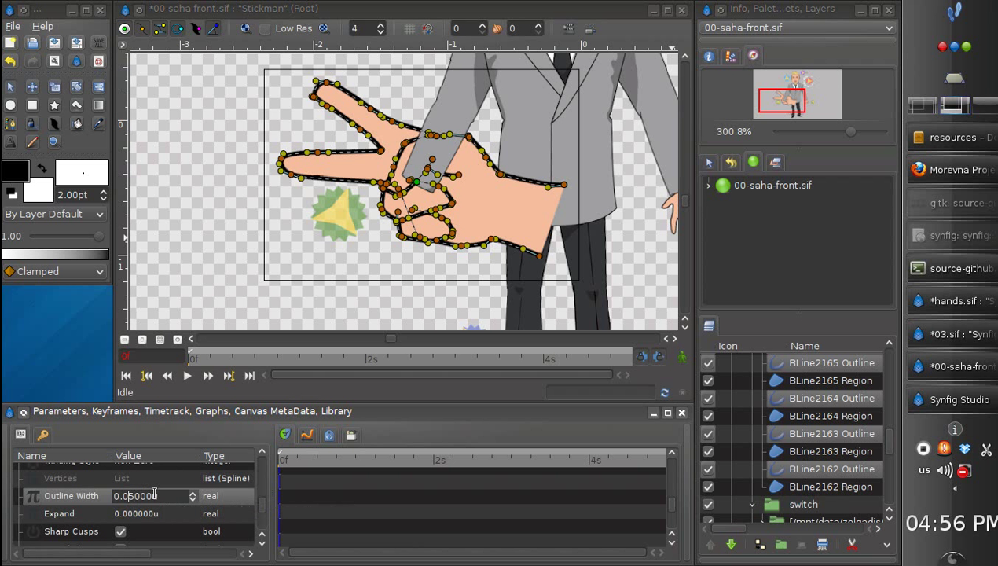
key("Return")
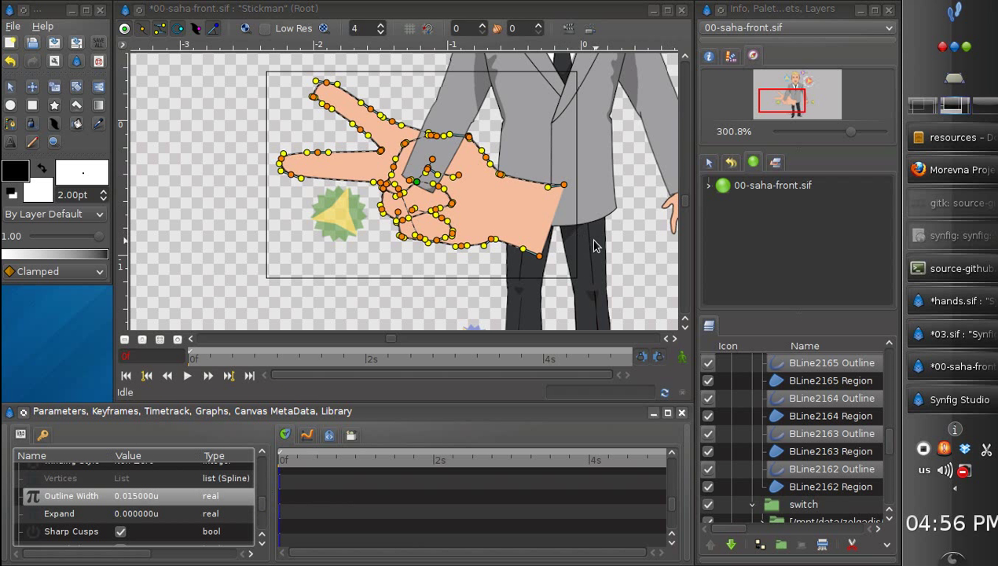
Shrink and rotate the pasted gesture to fit the existing hand at the sleeve, and adjust the green hand controller to change the reference pose.
left_click_drag(540, 256, 429, 183)
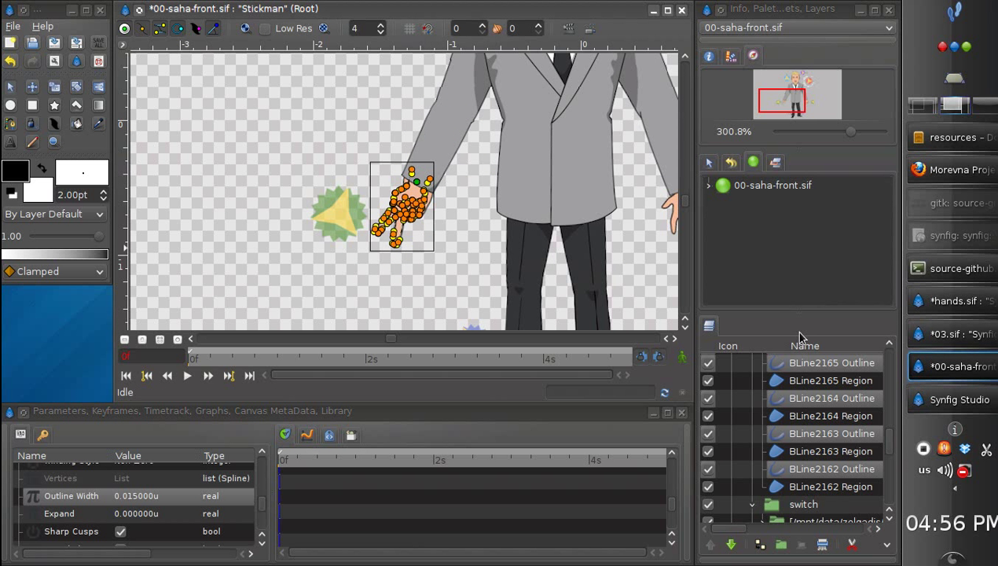
left_click(339, 218)
left_click_drag(351, 183, 354, 181)
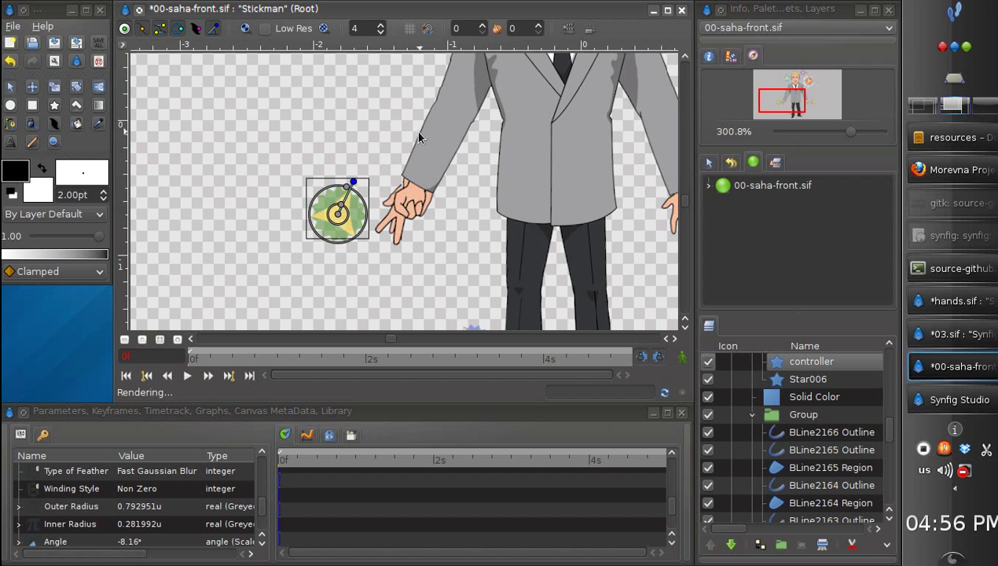
Select every outline and region layer in the hand group and realign their points over the reference hand.
left_click(411, 198)
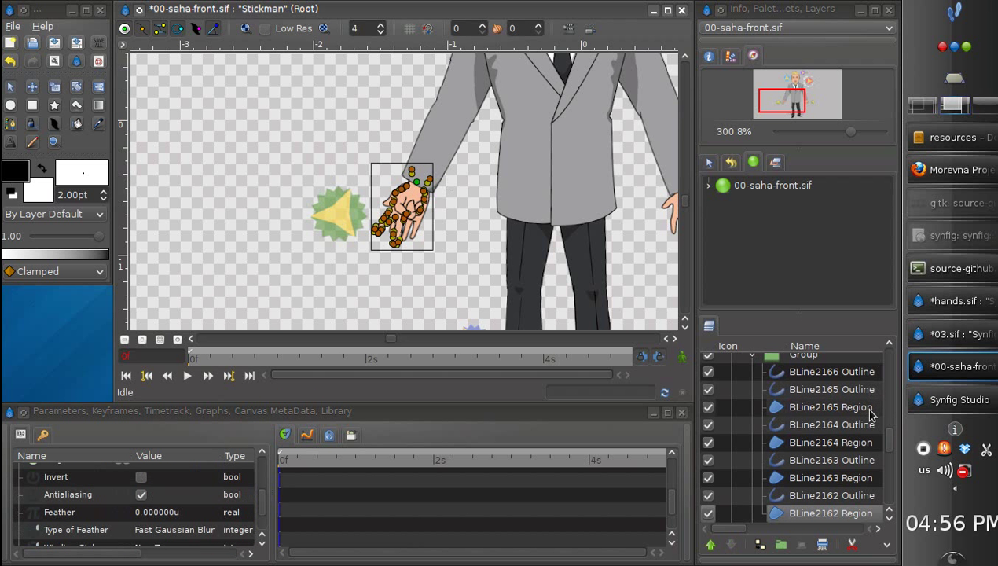
left_click(803, 356)
scroll(840, 456, "down", 2)
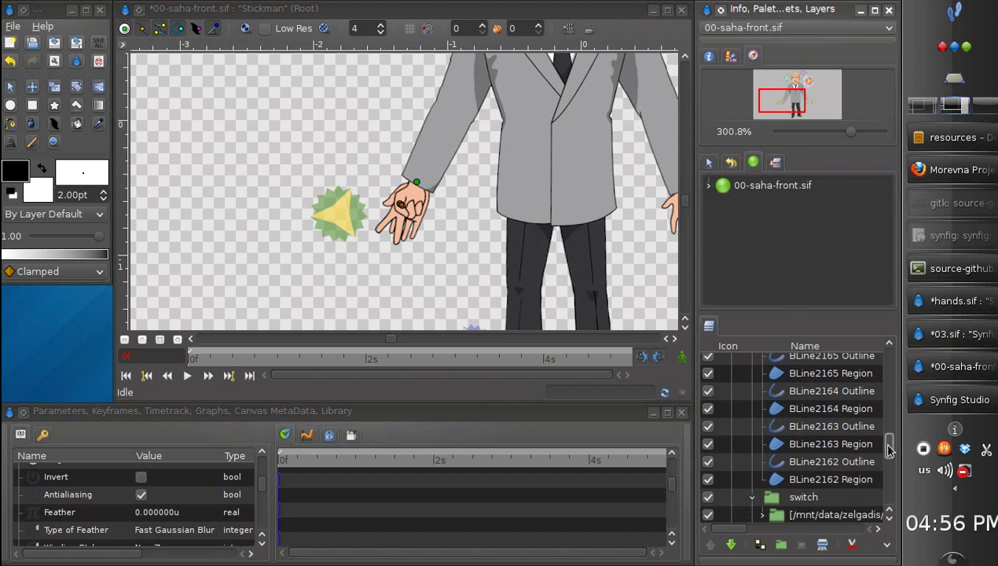
left_click(834, 473, "shift")
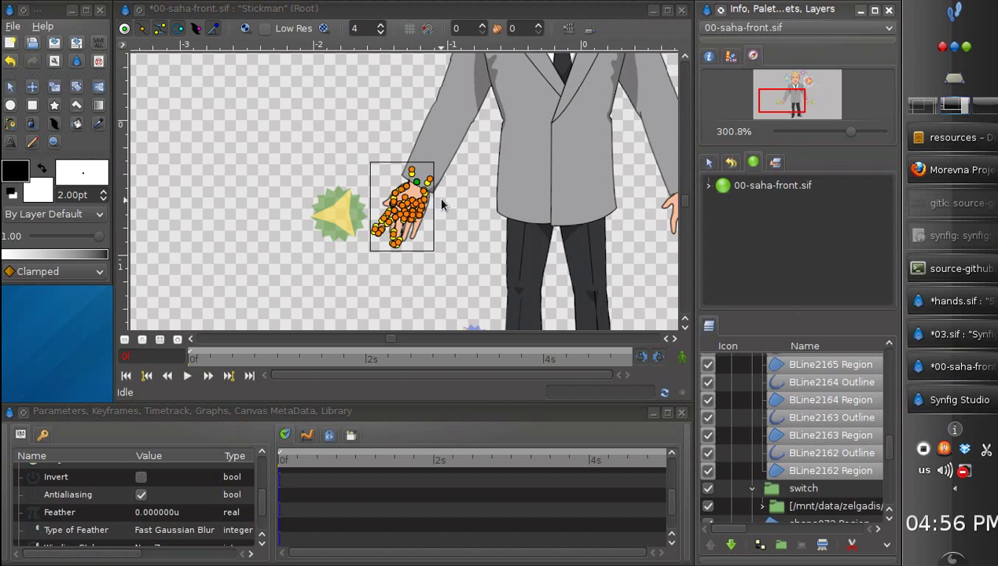
left_click_drag(435, 179, 457, 212)
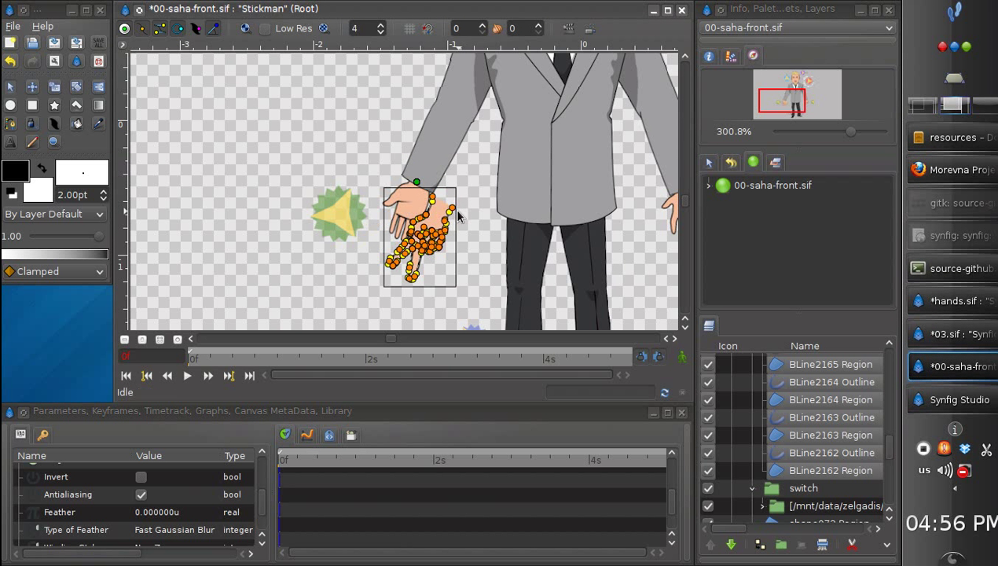
left_click_drag(453, 208, 440, 196)
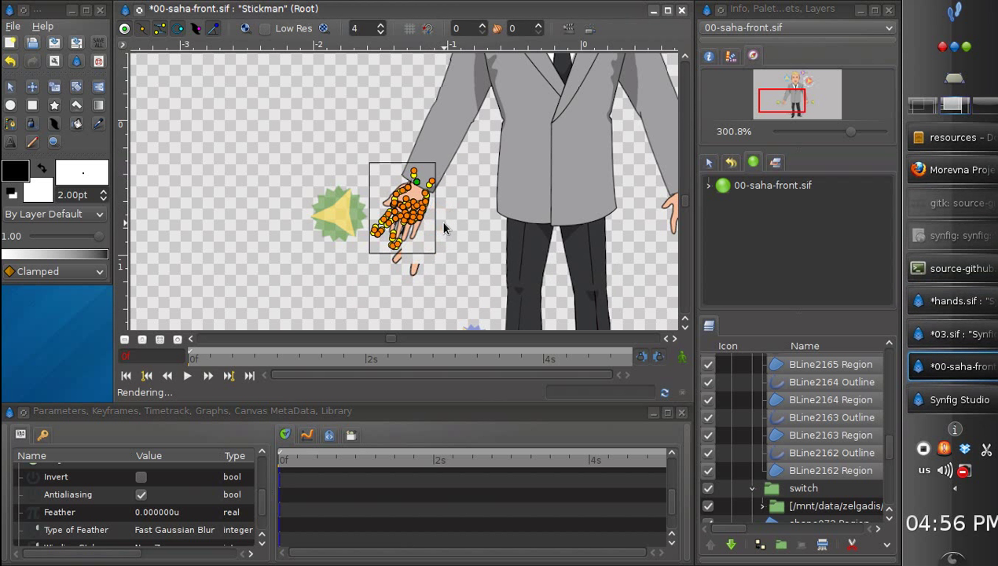
left_click(444, 219)
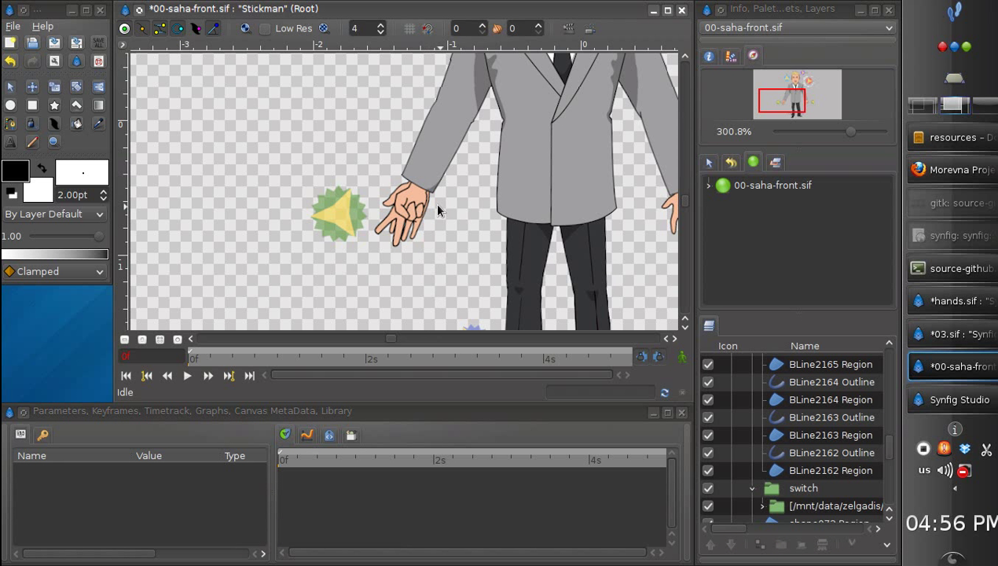
Nudge all the gesture's points slightly upward so that its wrist fits the sleeve.
left_click(434, 188)
left_click(821, 452, "ctrl")
scroll(889, 441, "up", 2)
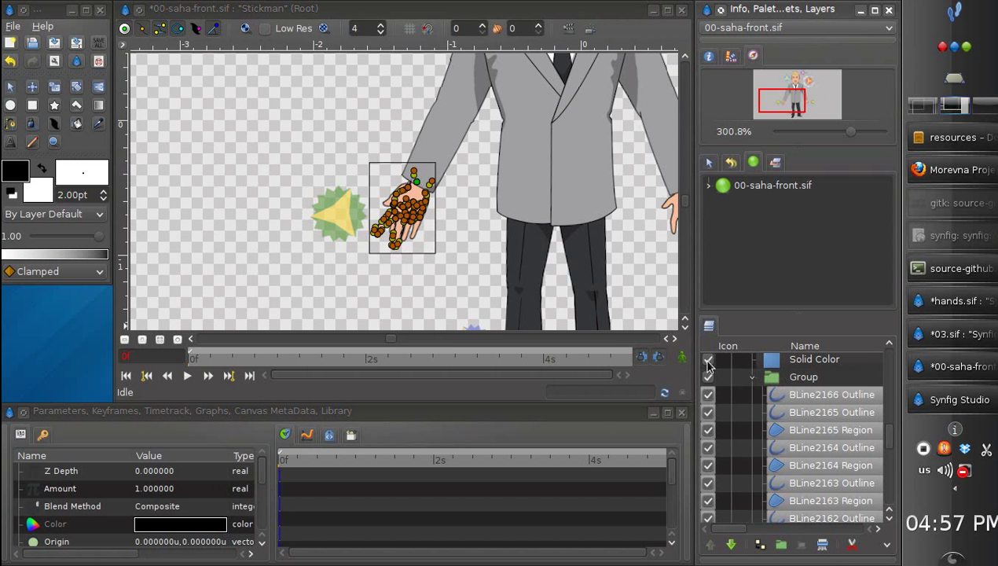
mouse_move(434, 183)
left_mouse_down()
mouse_move(439, 206)
mouse_move(431, 176)
mouse_move(436, 182)
left_mouse_up()
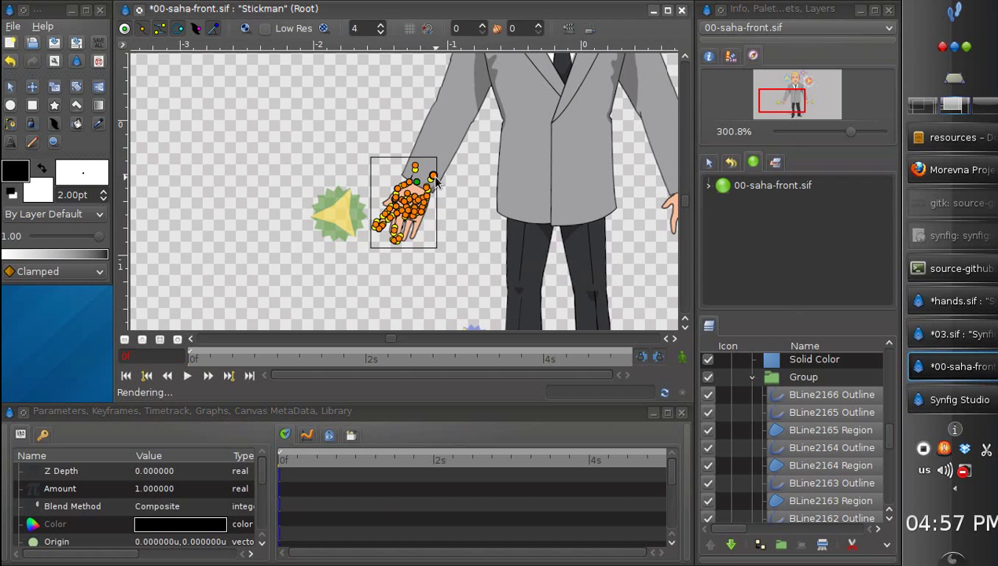
left_click(449, 206)
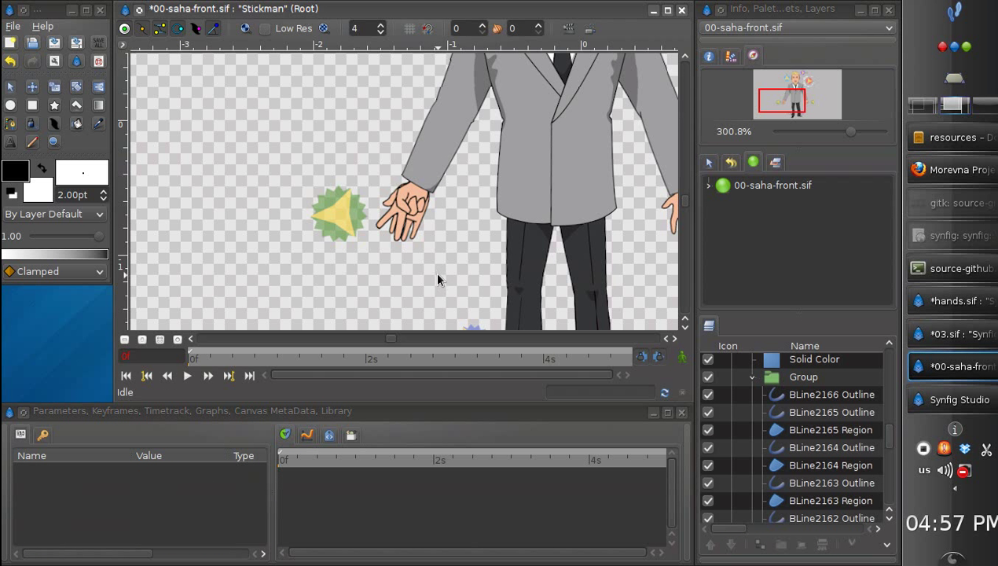
Collapse the fitted hand group and copy it as a whole.
left_click(417, 198)
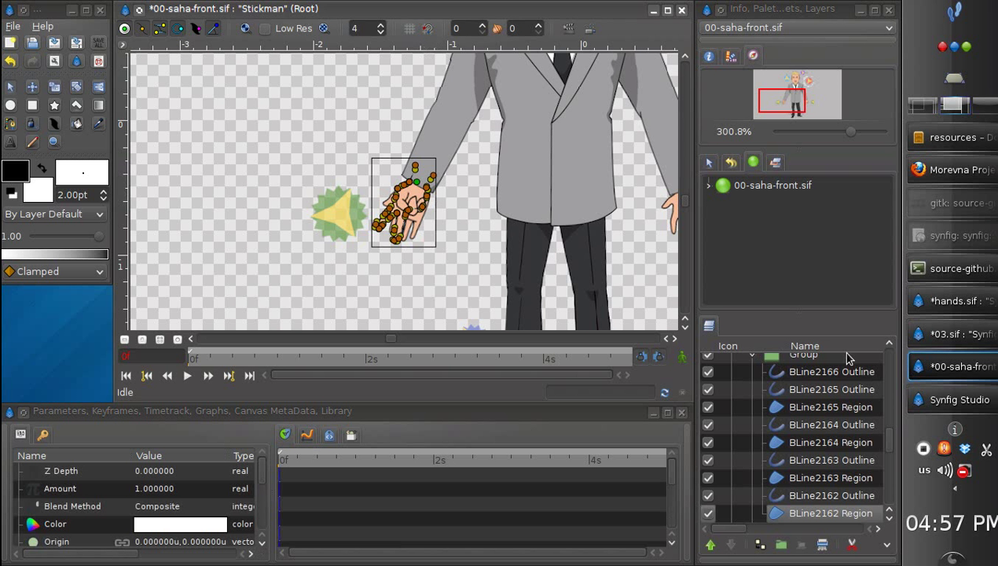
left_click(803, 355)
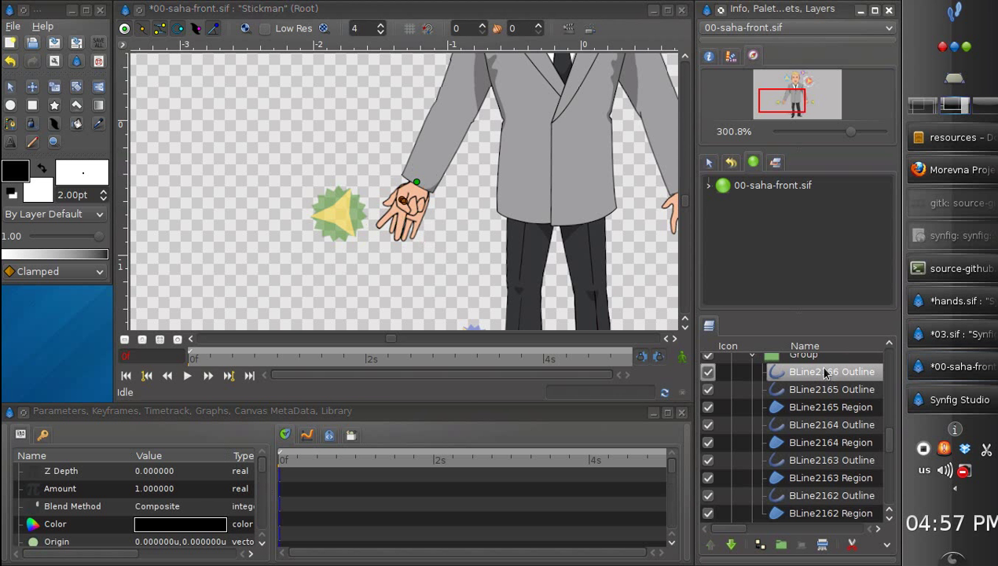
left_click(752, 358)
right_click(783, 365)
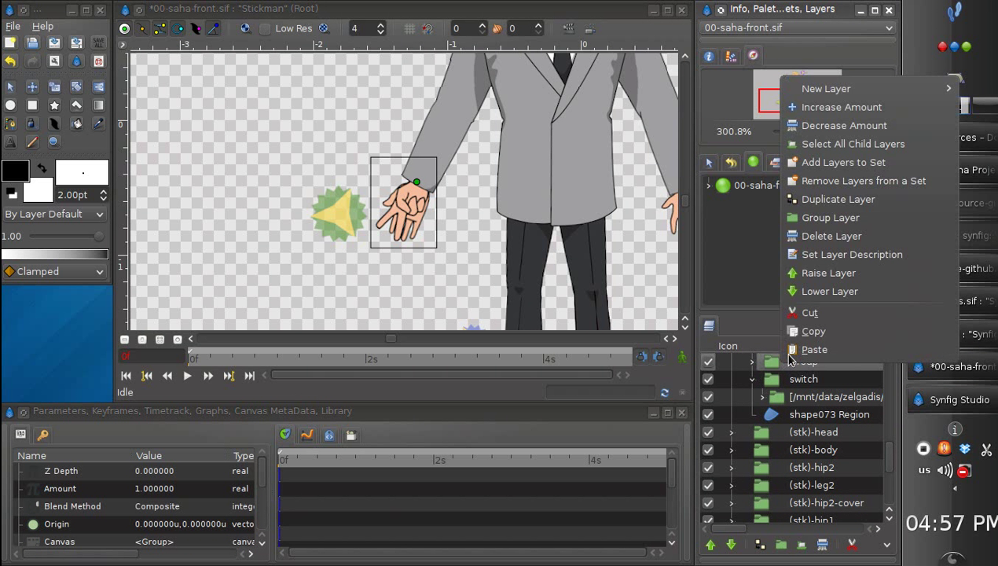
left_click(813, 331)
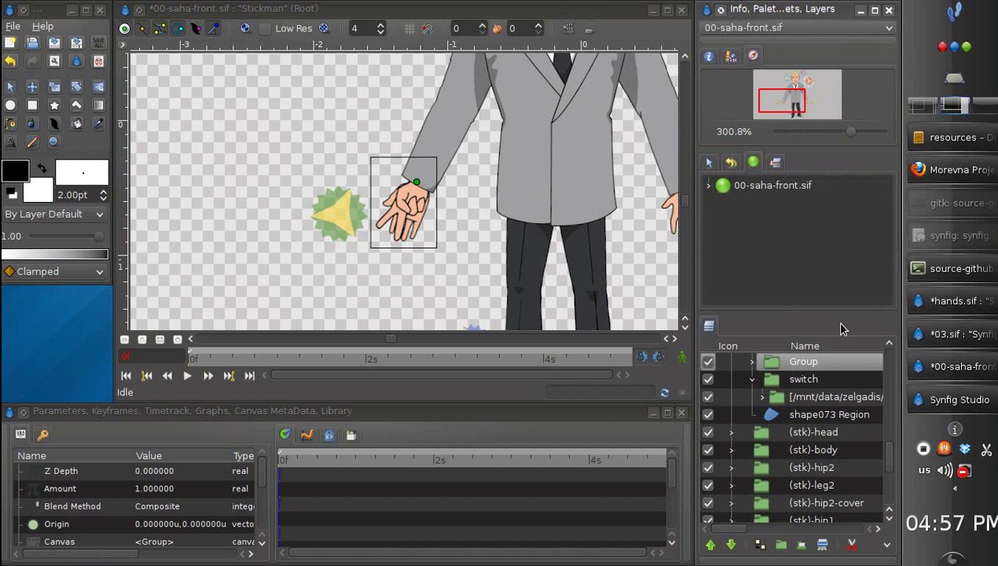
Paste the copied hand group inside the switch layer of hands.sif and lower it below layer 24.
left_click(939, 303)
left_click(720, 361)
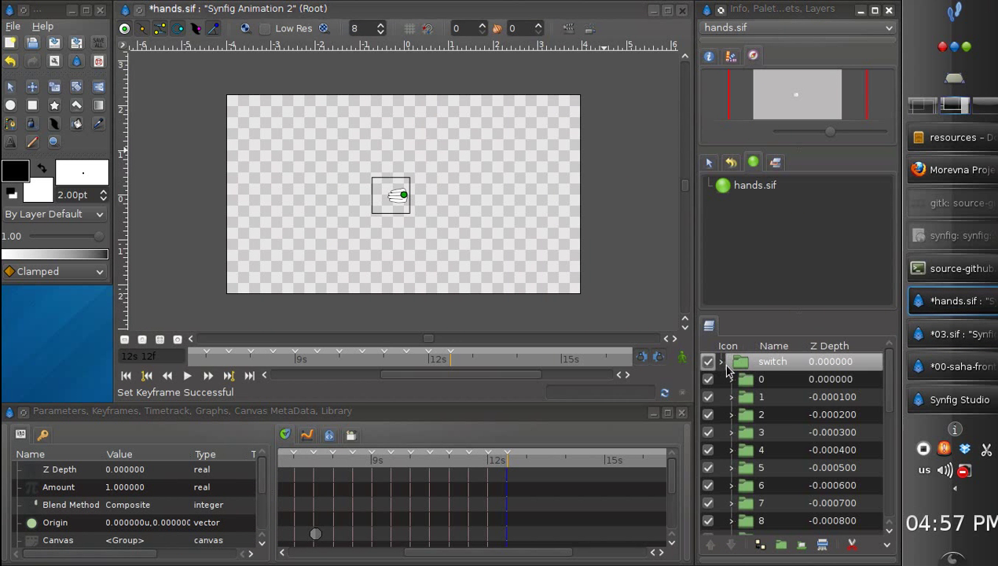
left_click_drag(890, 375, 890, 480)
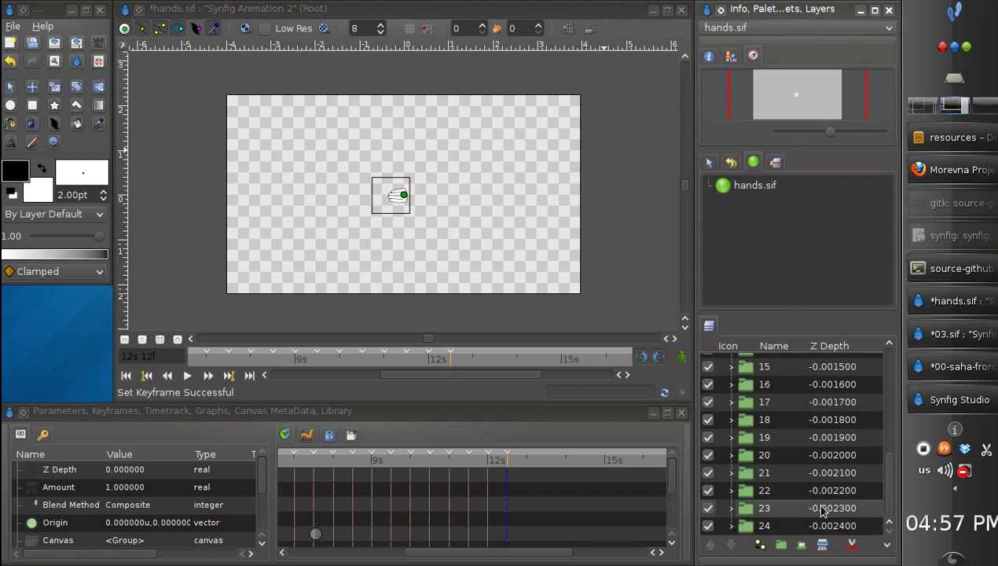
left_click(782, 542)
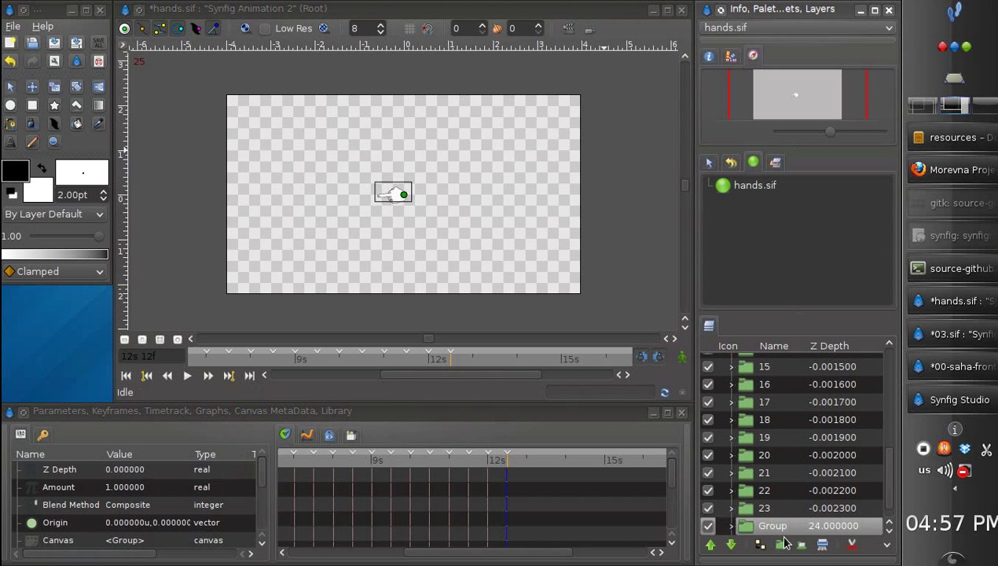
left_click(734, 544)
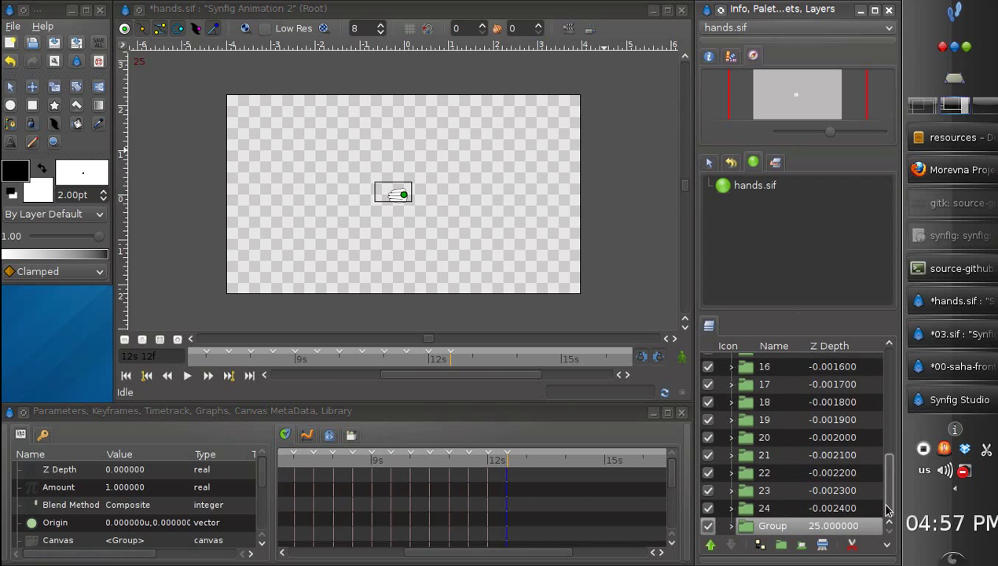
Rename the pasted hand group in the switch layer to 25.
double_click(779, 532)
type("25")
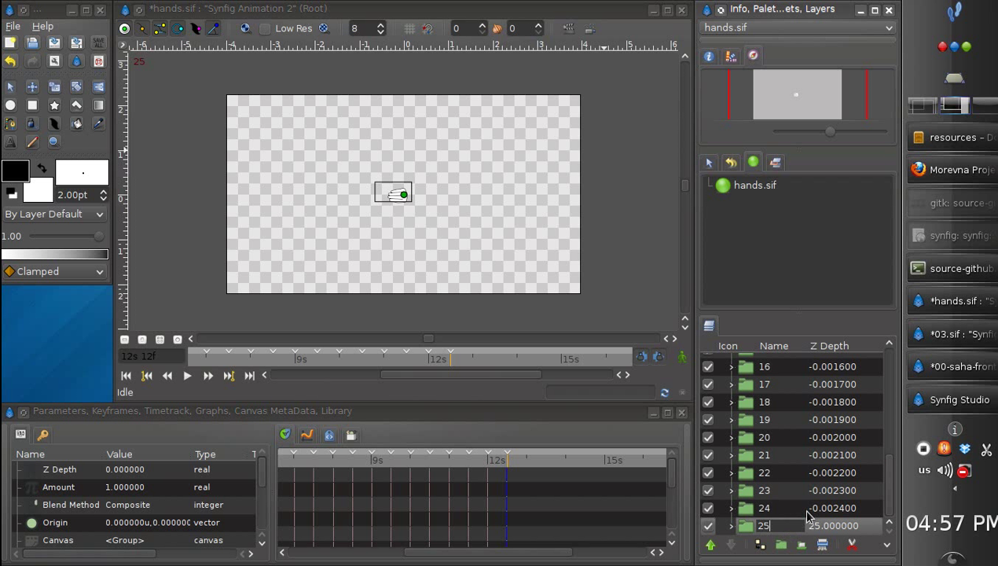
key("Return")
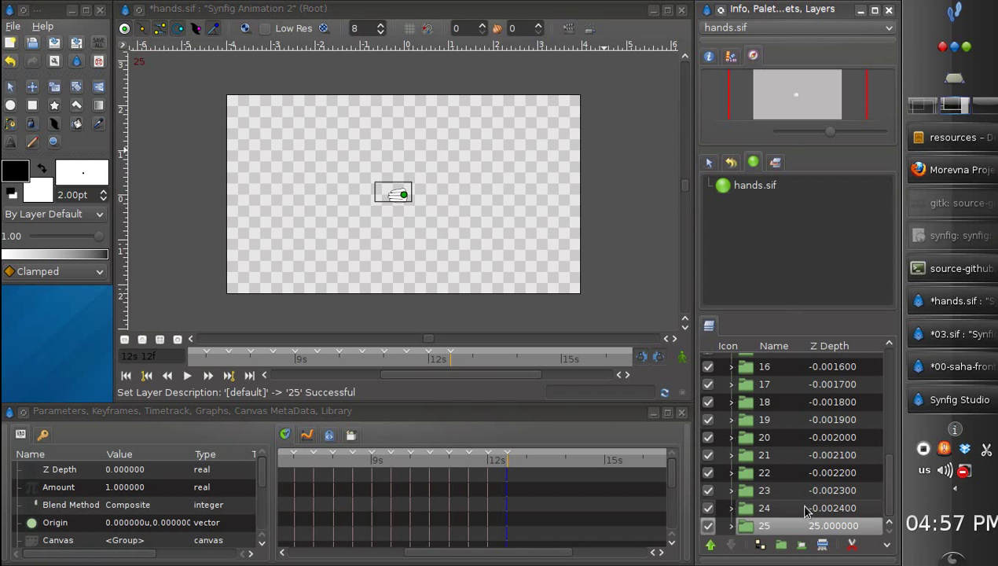
Check the keyframes around 12s 12f and examine how the Z Depth range of layers 24 and 23 is set up.
left_click(487, 466)
left_click(506, 465)
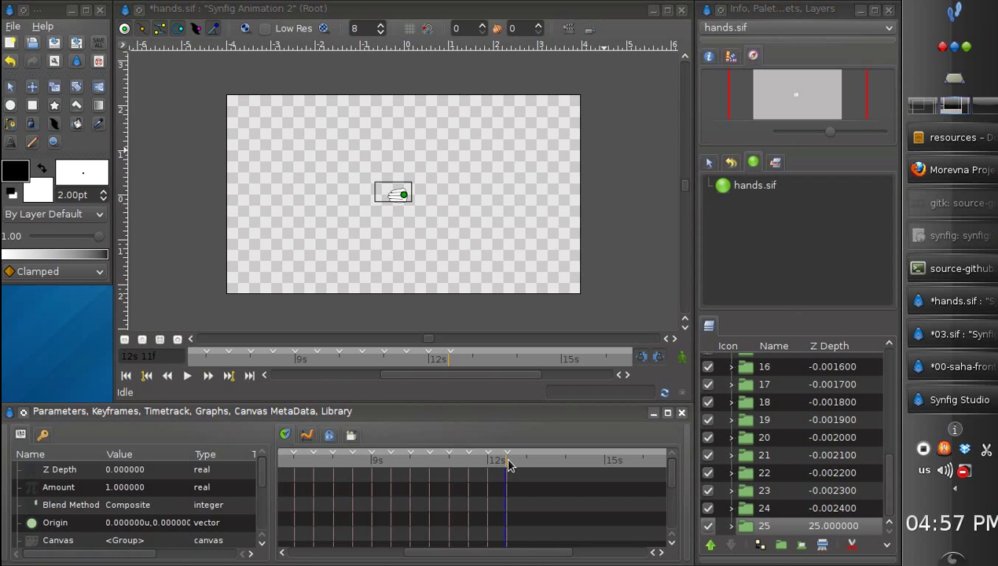
left_click(506, 466)
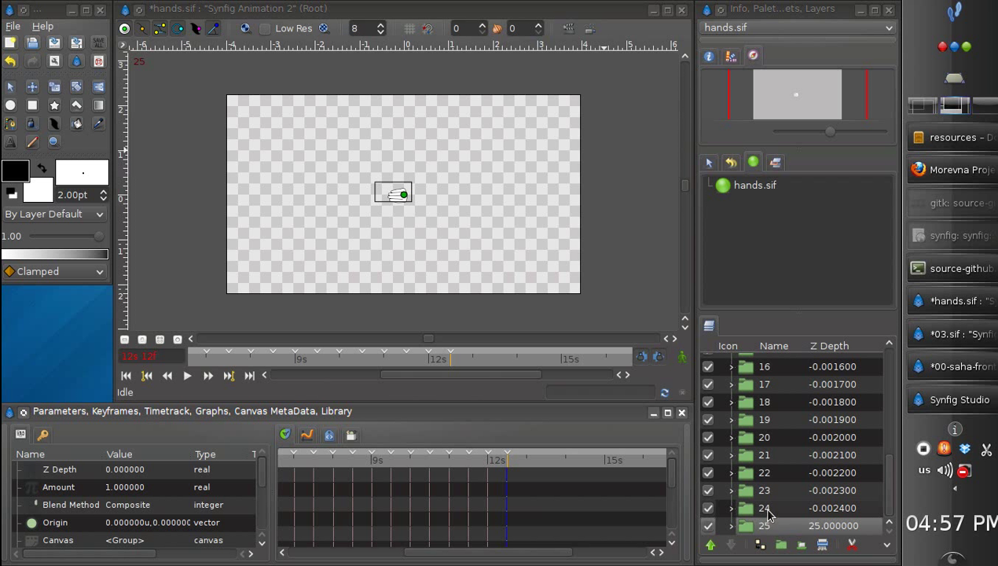
left_click(769, 513)
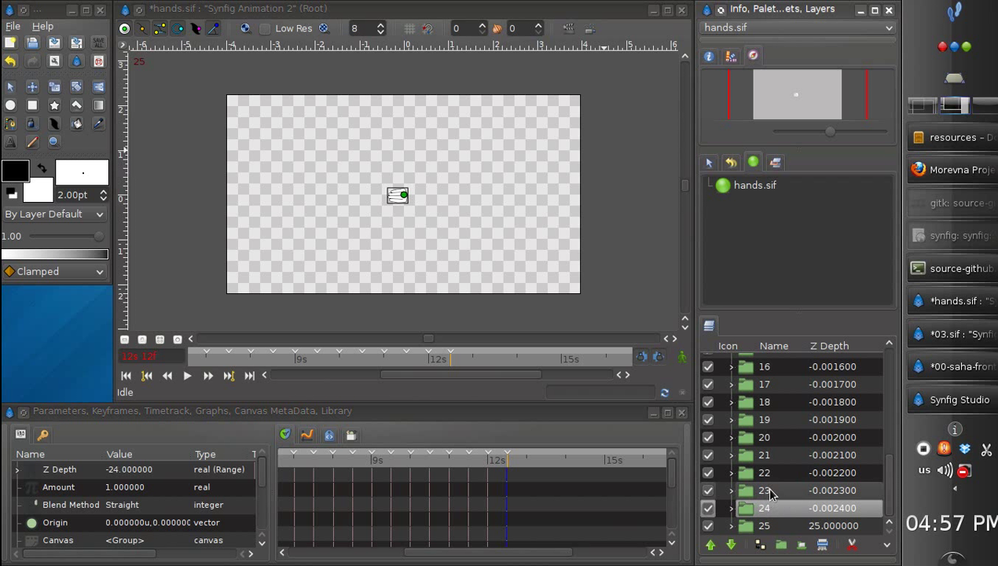
left_click(18, 470)
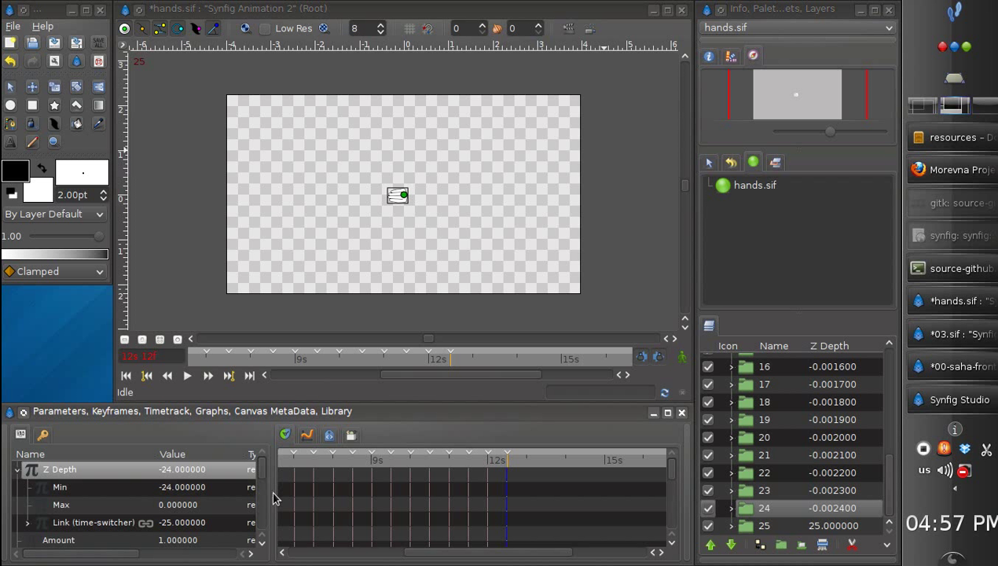
left_click_drag(269, 496, 323, 483)
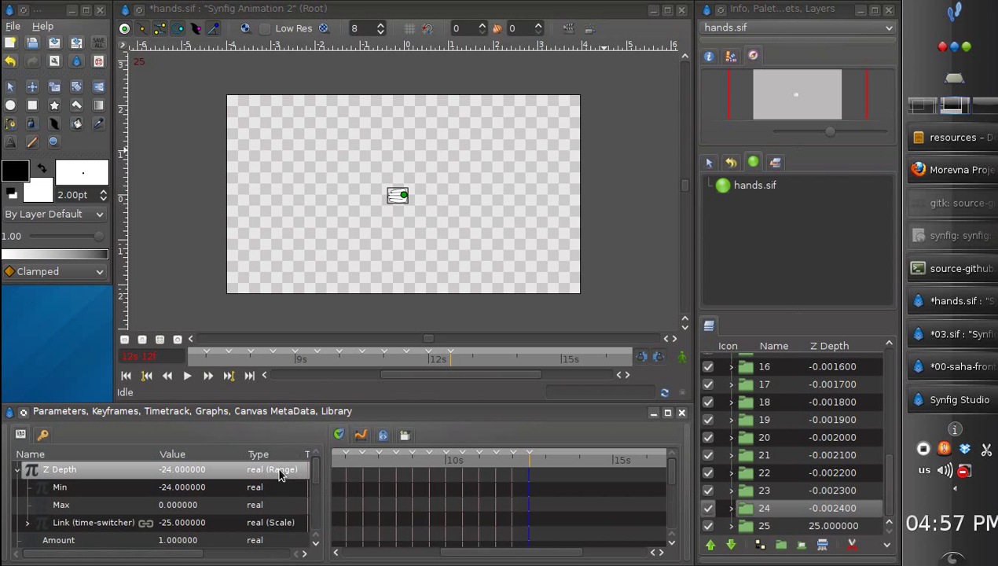
left_click(155, 489)
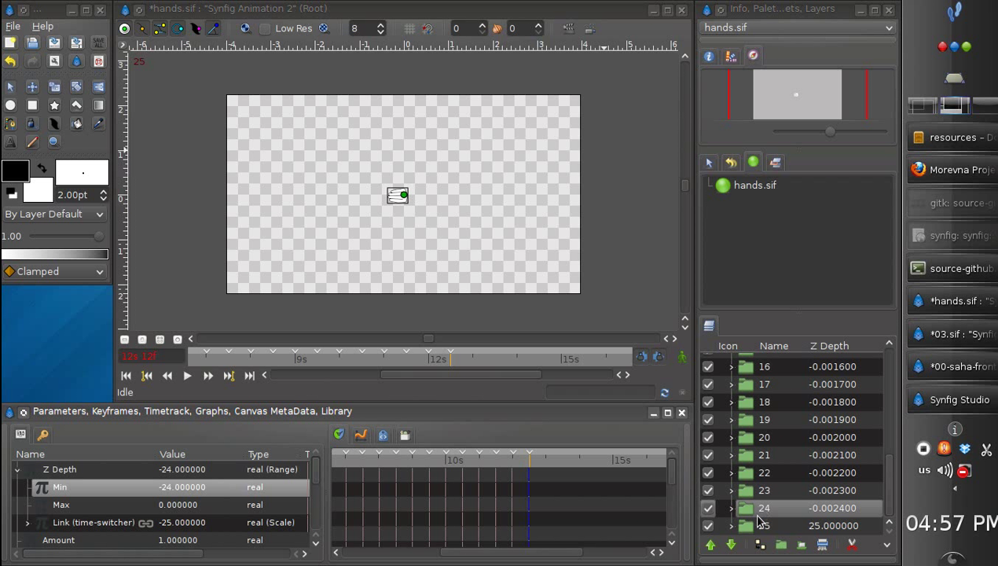
left_click(760, 491)
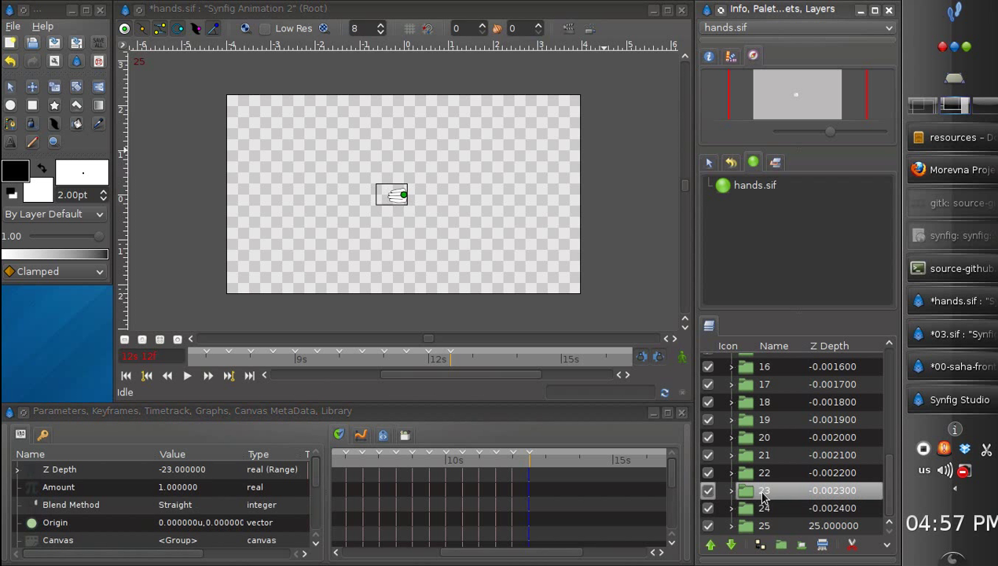
left_click(18, 471)
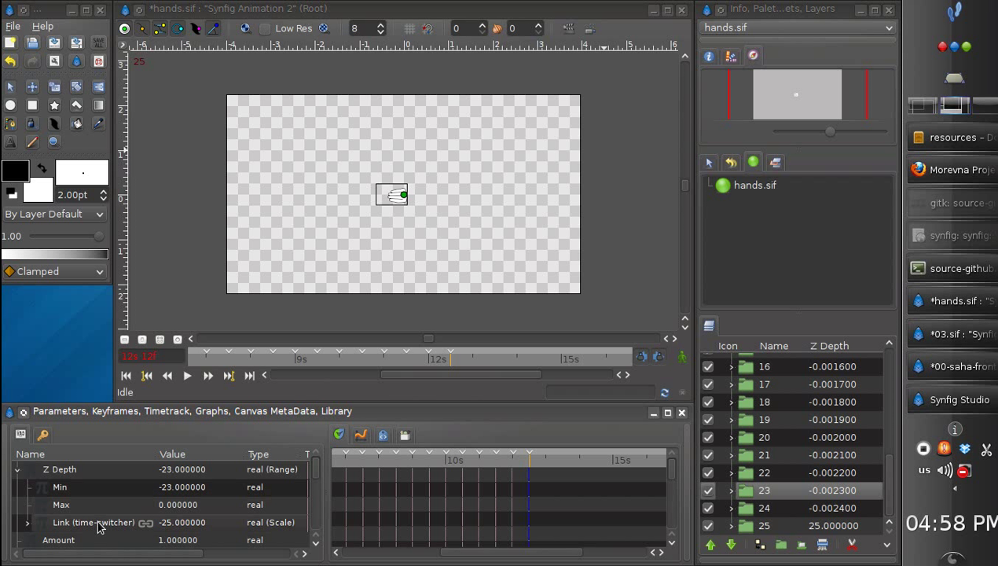
List the exported value nodes in the library and convert the Z Depth of layer 25 to Range.
left_click(404, 435)
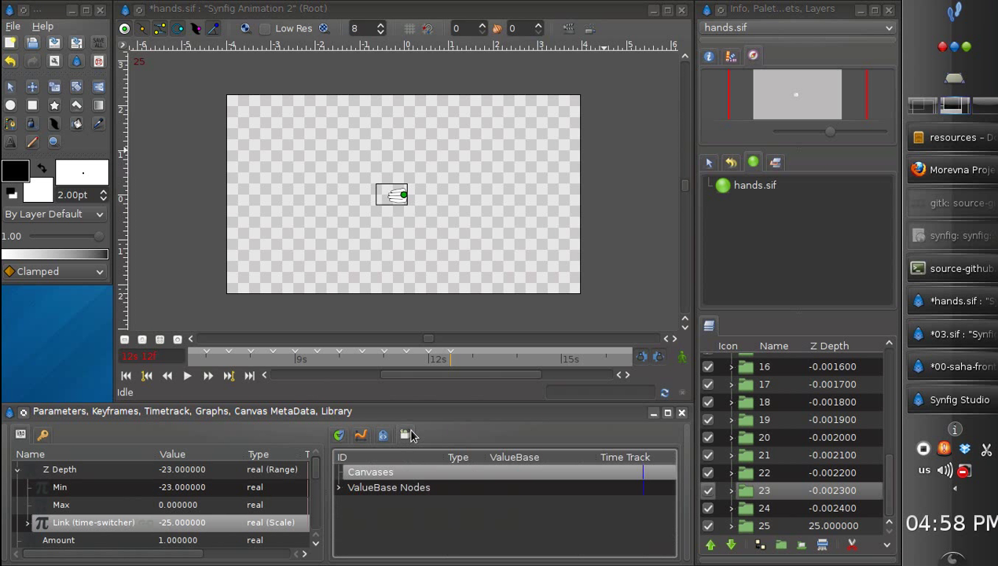
left_click(340, 488)
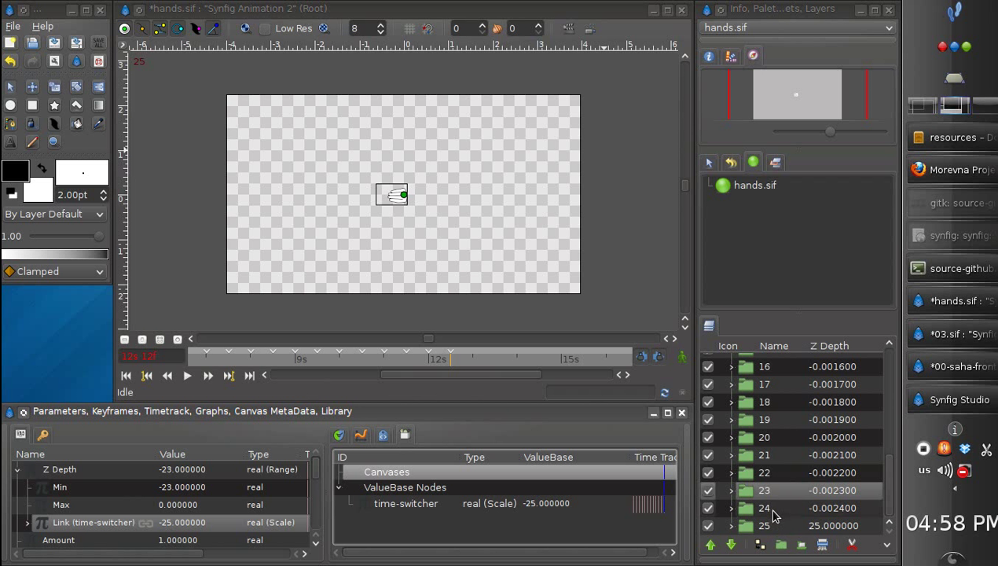
left_click(774, 513)
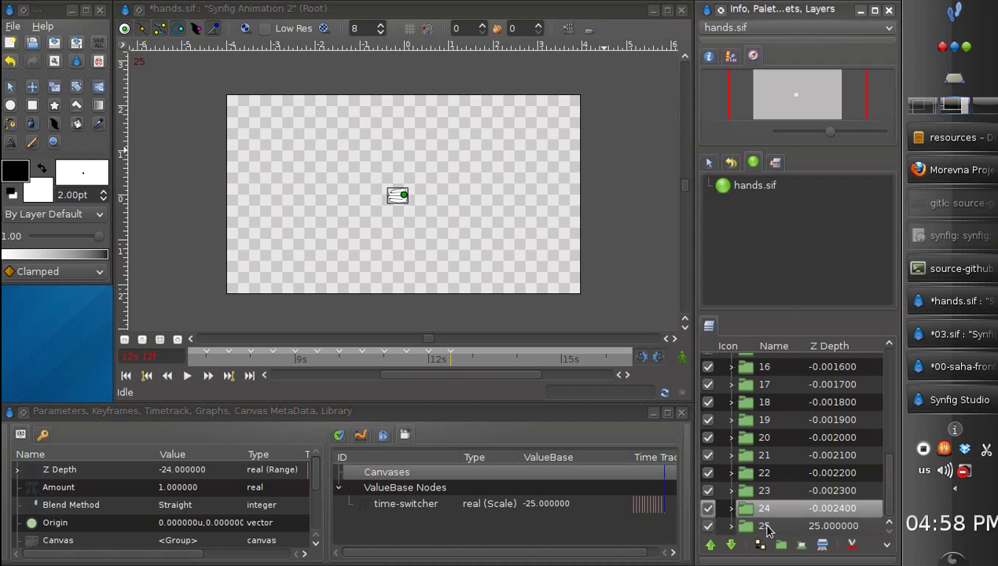
left_click(768, 528)
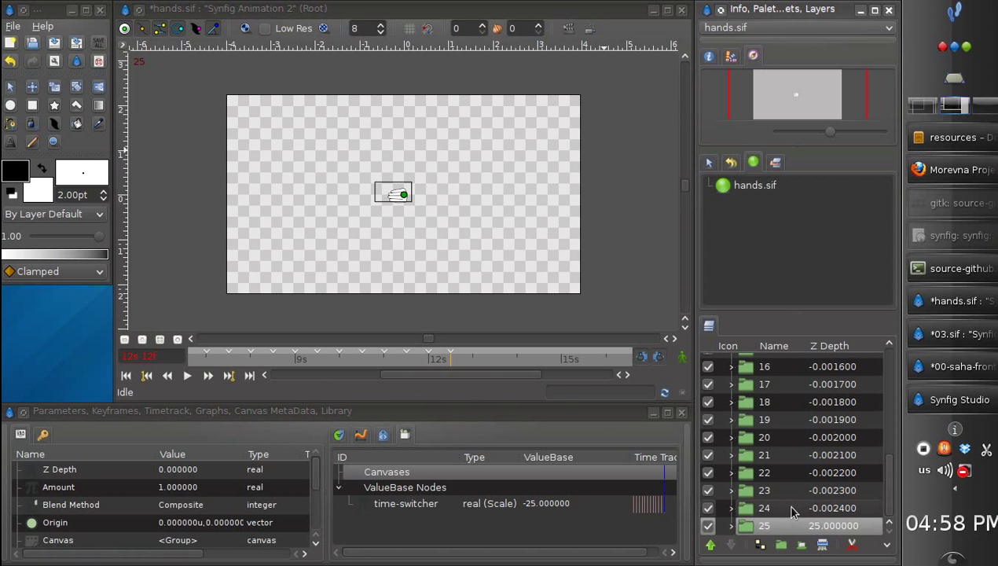
left_click(140, 471)
right_click(140, 473)
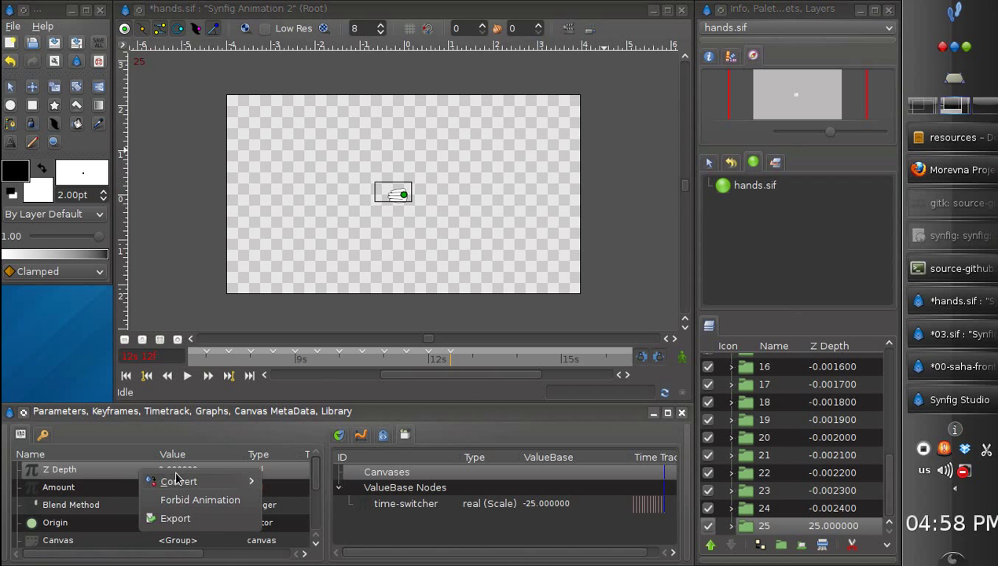
mouse_move(243, 480)
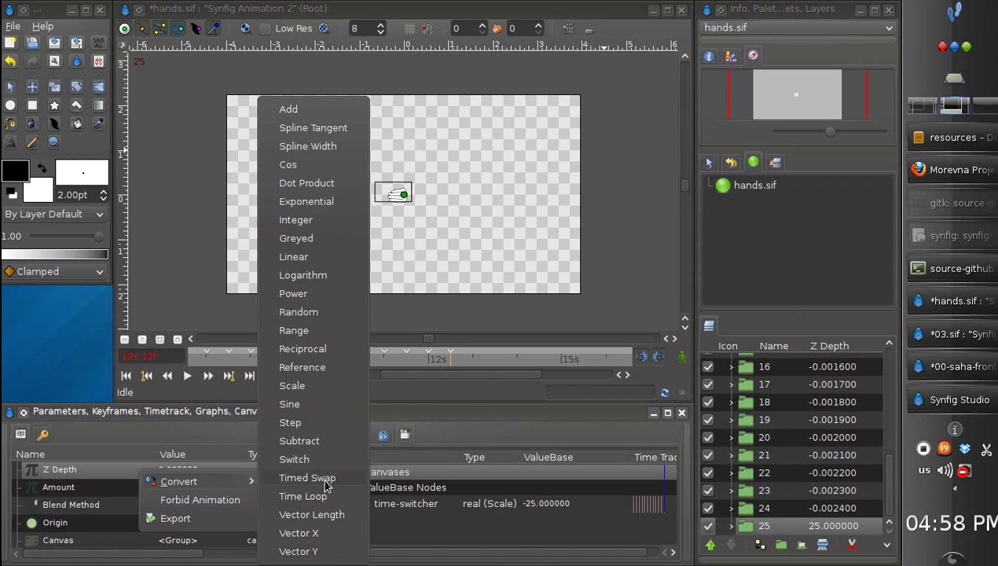
left_click(318, 330)
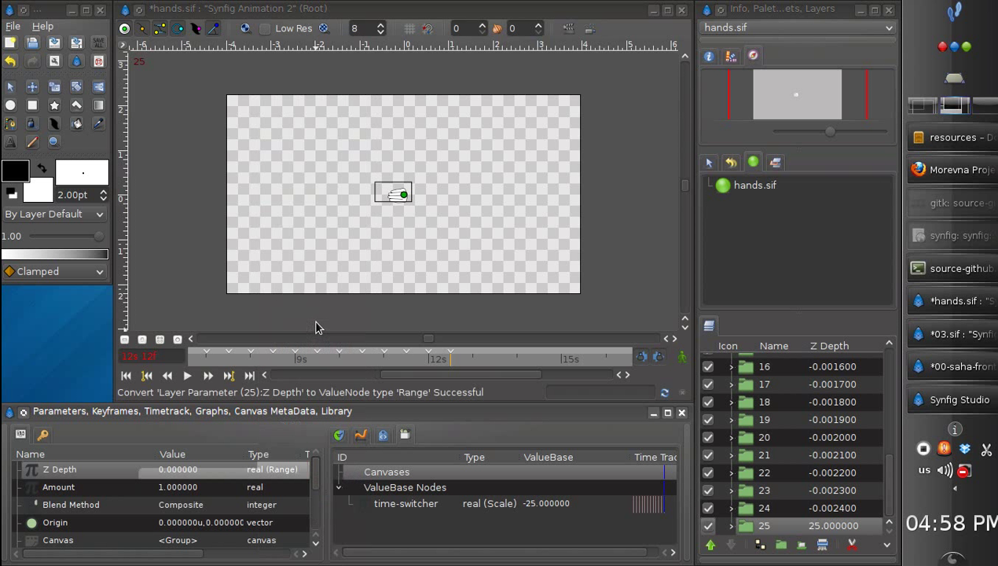
Expand the Z Depth range of layer 25 and set its Min to -25.
left_click(17, 469)
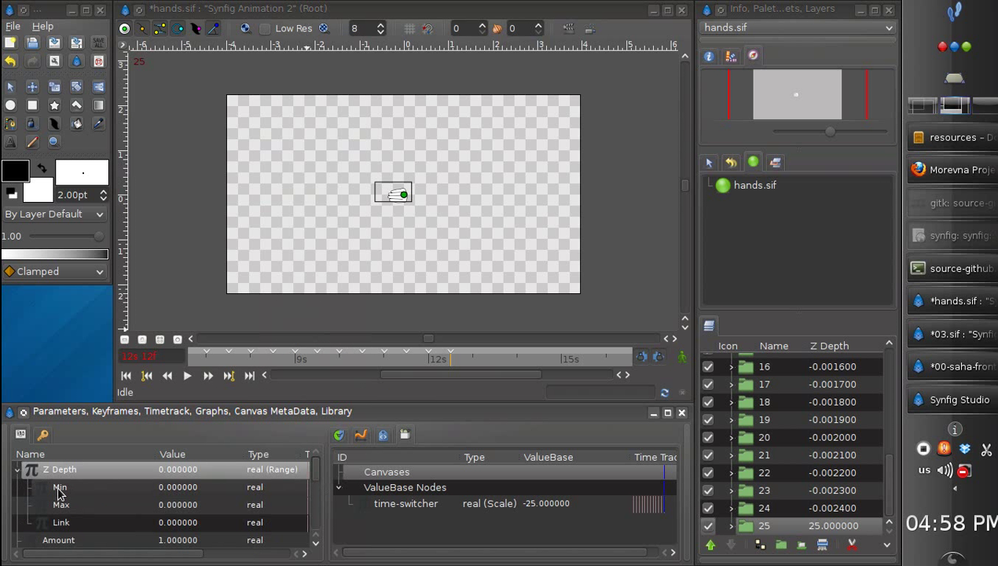
left_click(179, 487)
left_click(211, 486)
type("-")
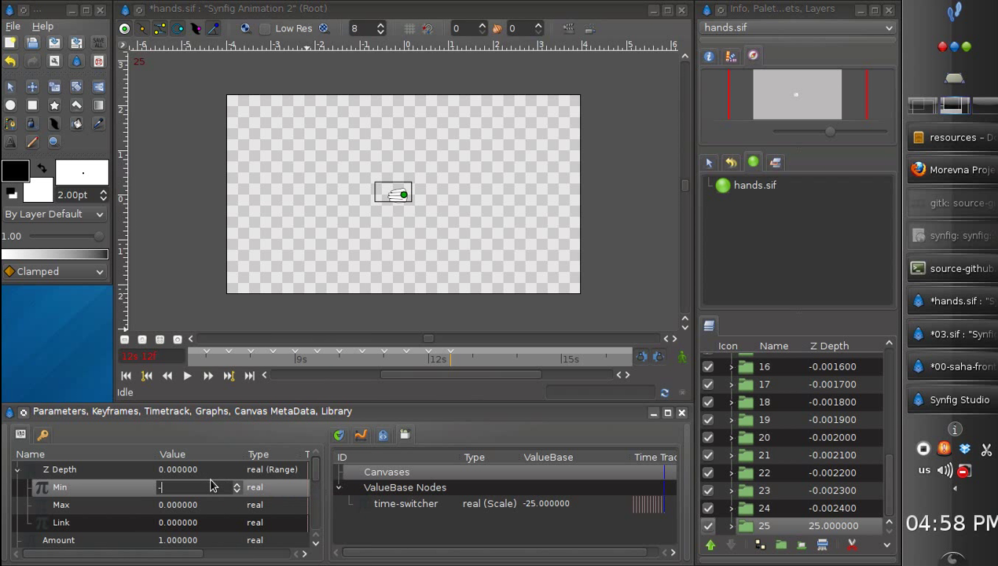
type("25")
key("Return")
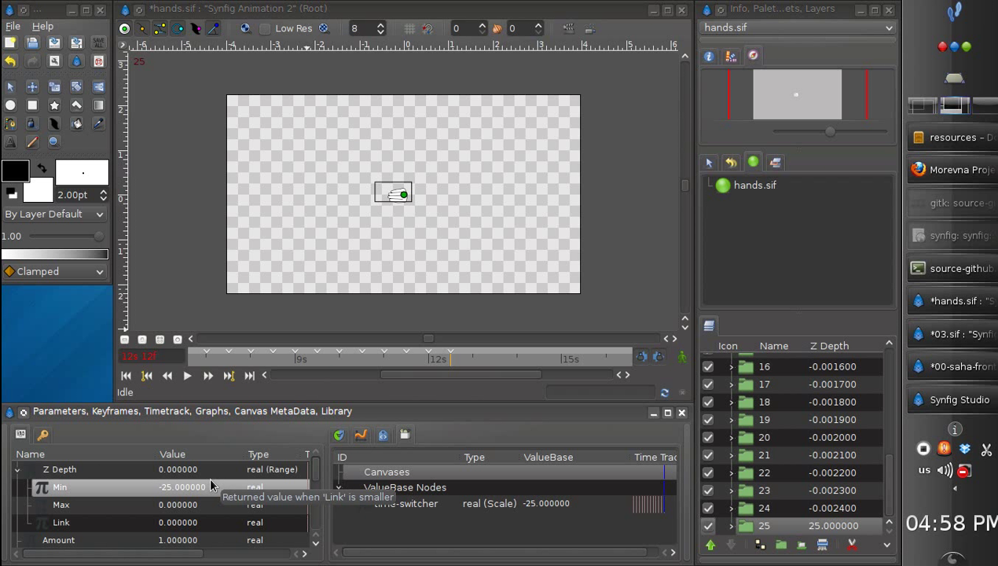
Connect the Link value of layer 25's Z Depth range to the exported time-switcher value.
left_click_drag(99, 522, 393, 505)
right_click(115, 523)
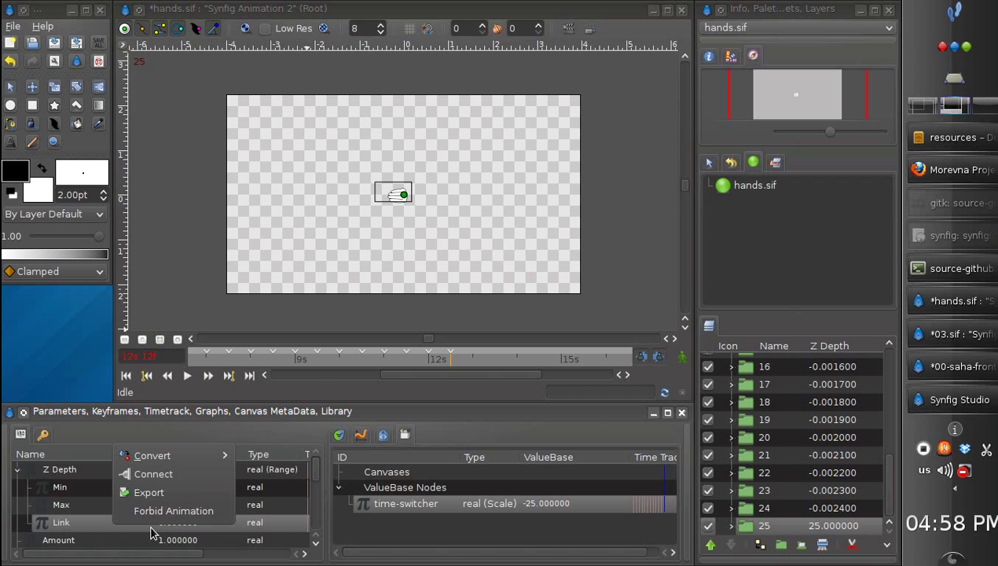
left_click(188, 476)
left_click_drag(830, 132, 855, 134)
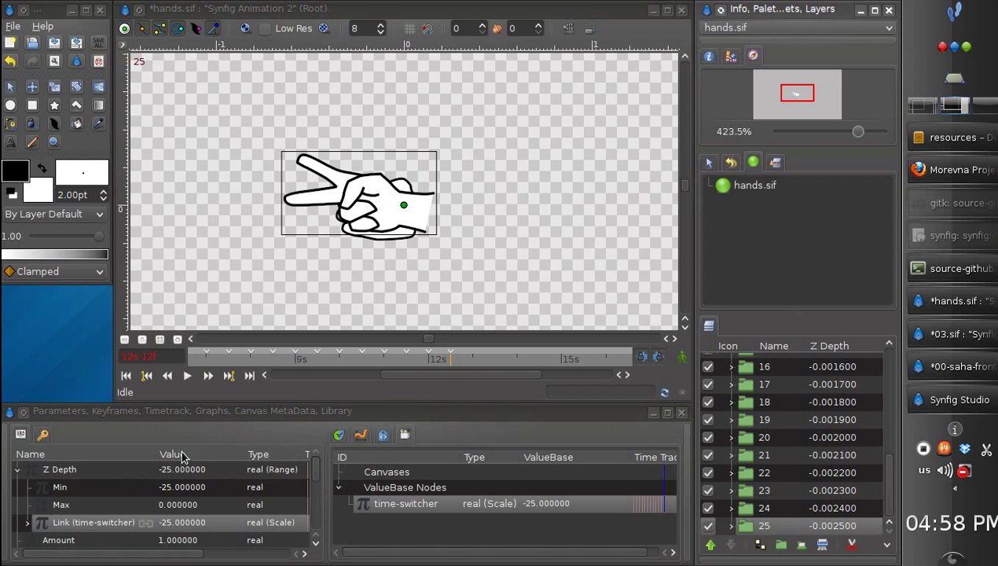
Set the Blend Method of layer 25 to Straight, matching layer 24.
left_click(17, 471)
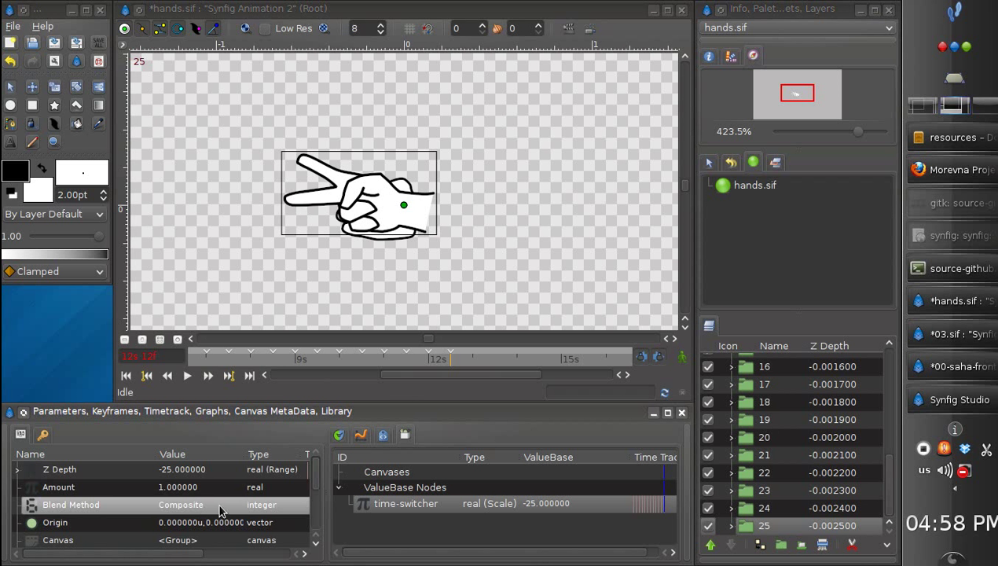
left_click(765, 507)
key("Down")
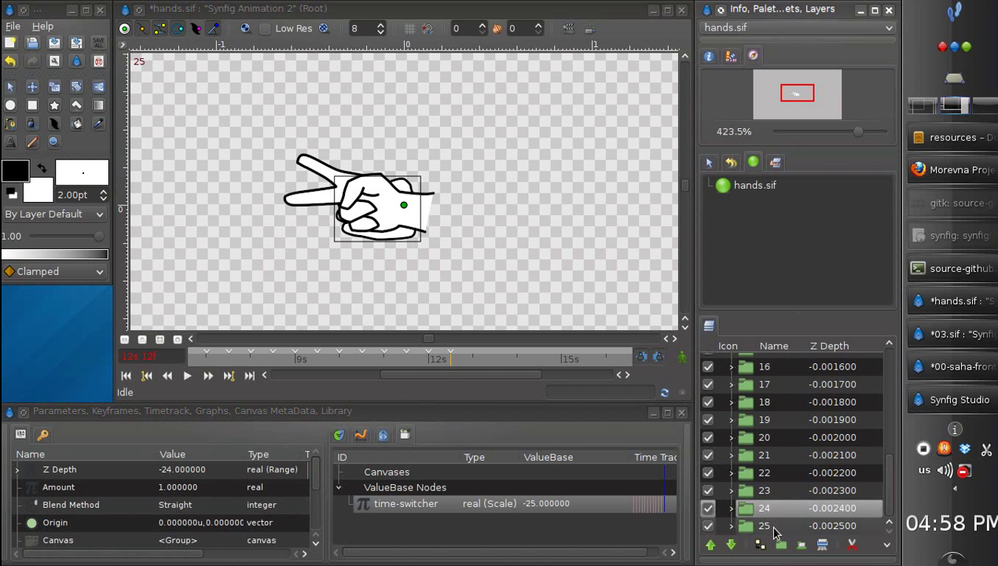
left_click(202, 504)
left_click(206, 506)
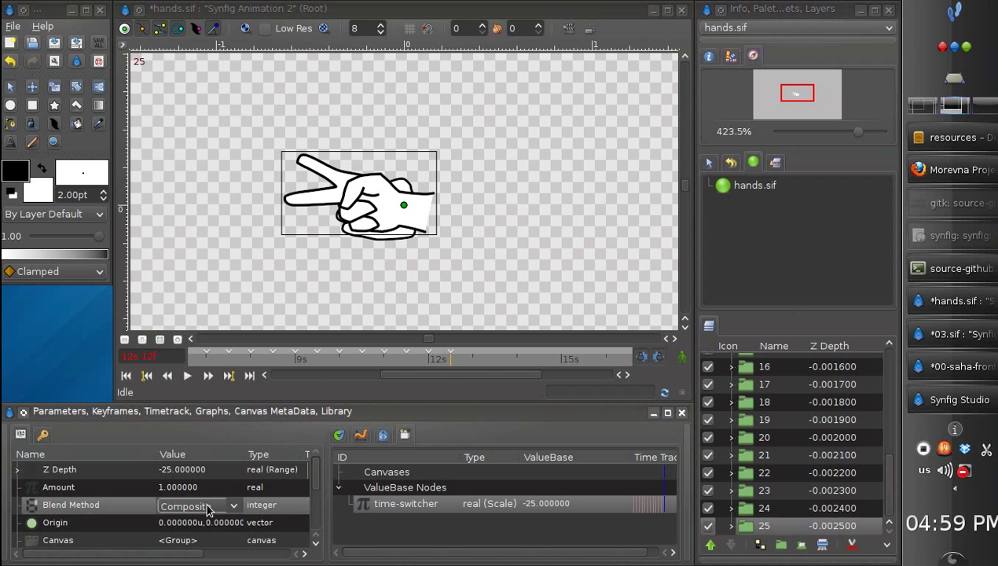
left_click(207, 508)
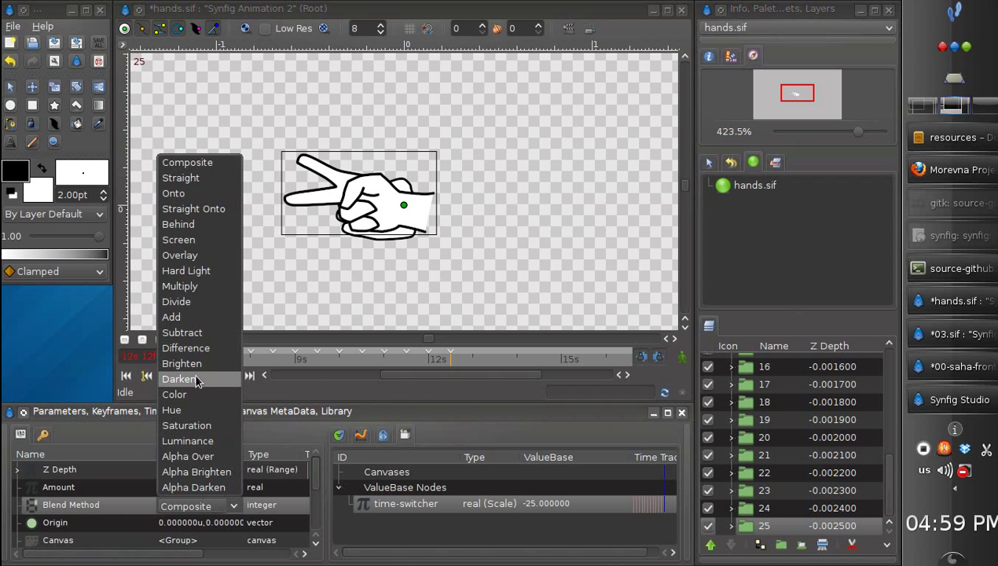
left_click(195, 179)
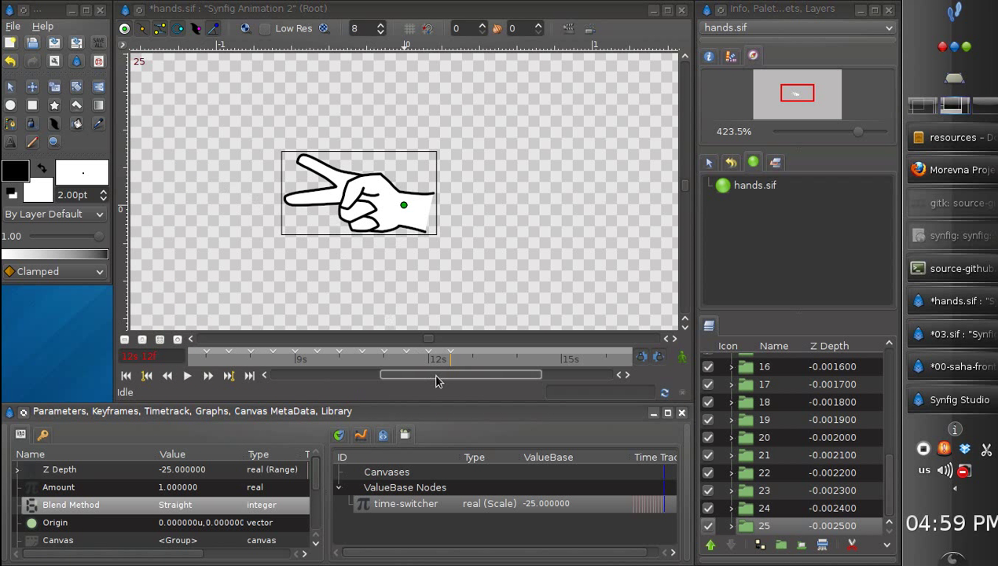
Save hands.sif and close its canvas.
left_click(521, 259)
key("ctrl+s")
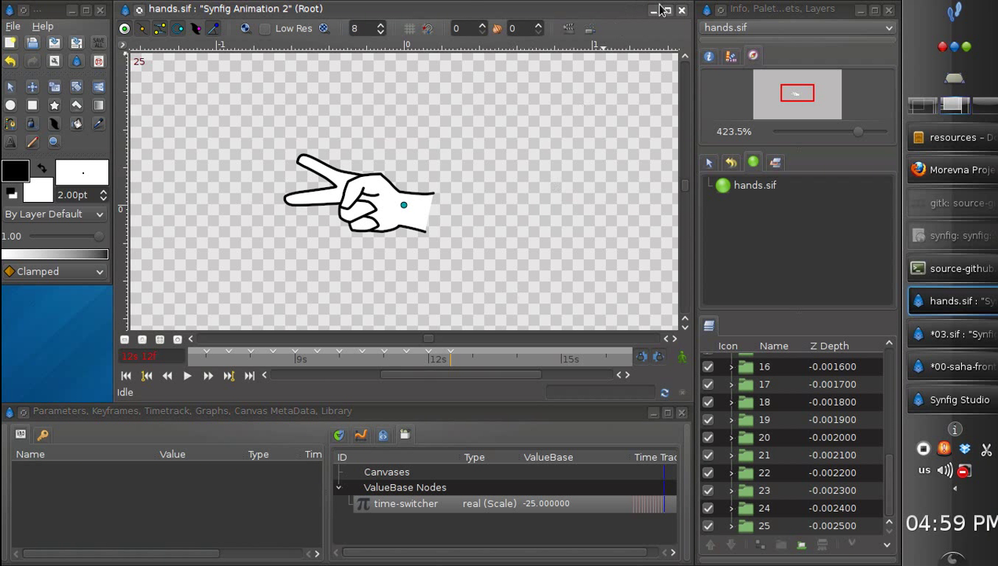
left_click(682, 17)
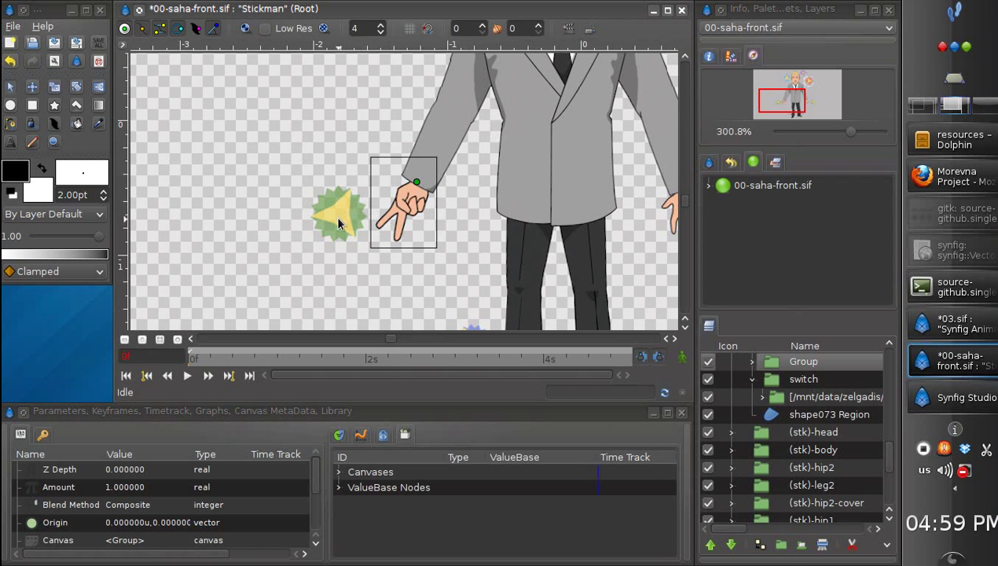
Turn the hand controller beside the character to the open palm and delete the fitted gesture Group above the switch layer.
left_click(354, 196)
left_click_drag(353, 184, 350, 181)
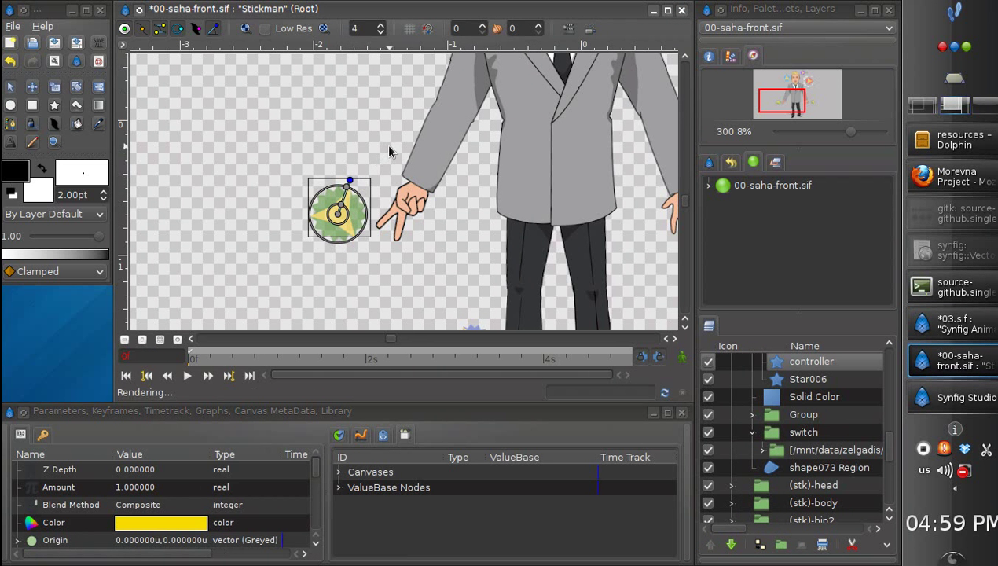
left_click(796, 414)
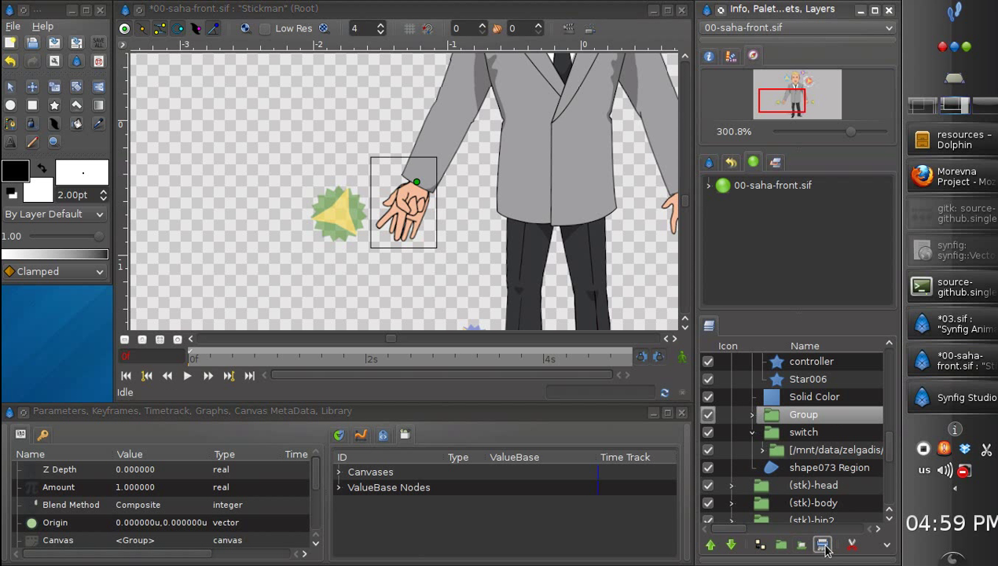
left_click(809, 545)
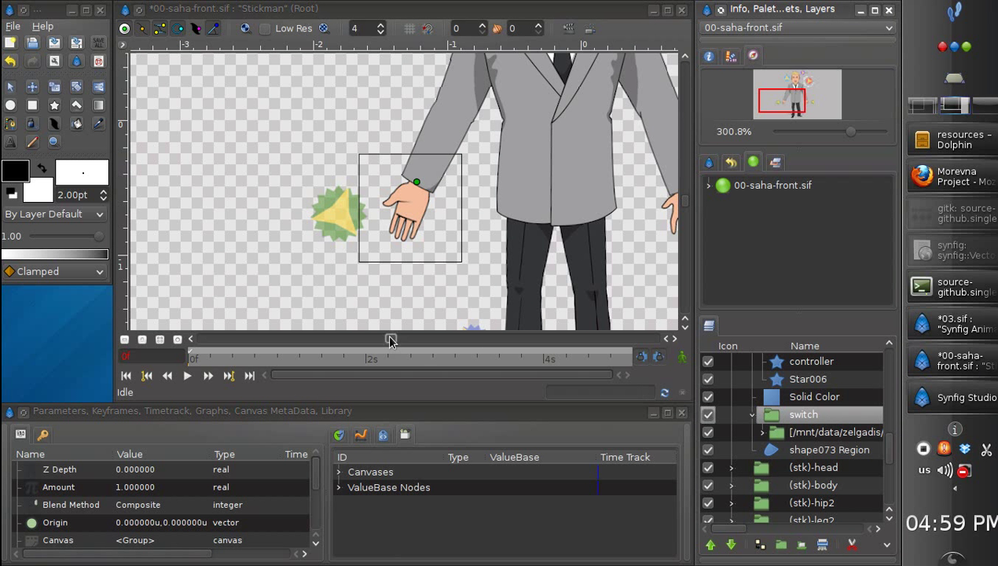
left_click_drag(390, 339, 404, 341)
left_click(273, 221)
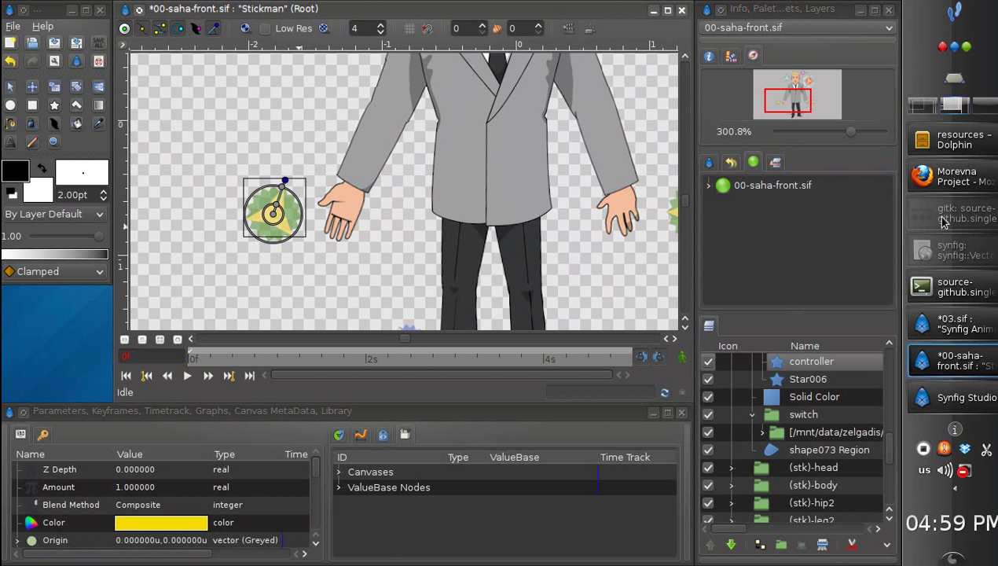
Look at hands.sif in Dolphin's resources folder, and close 03.sif in Synfig Studio without saving its changes.
left_click(950, 143)
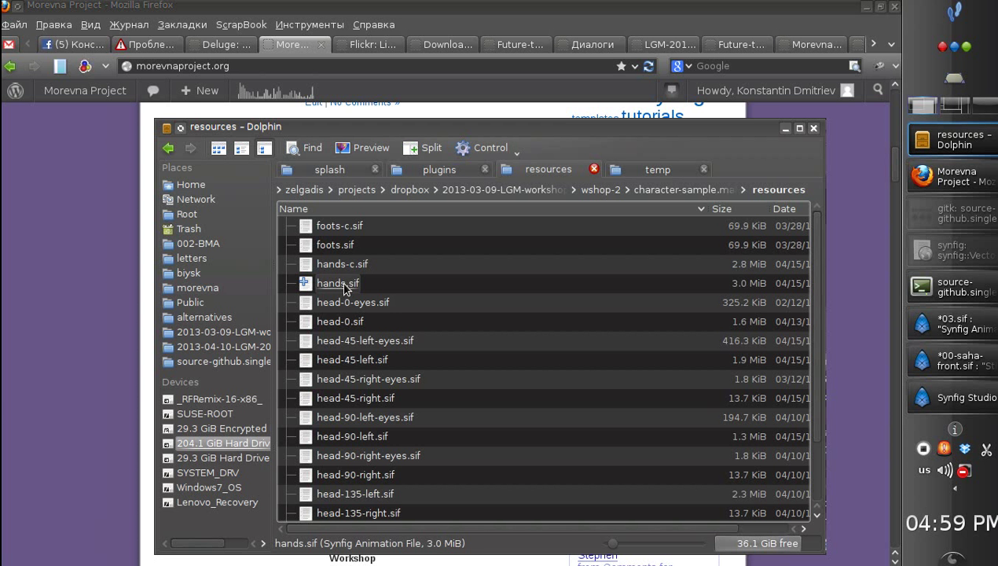
left_click(943, 326)
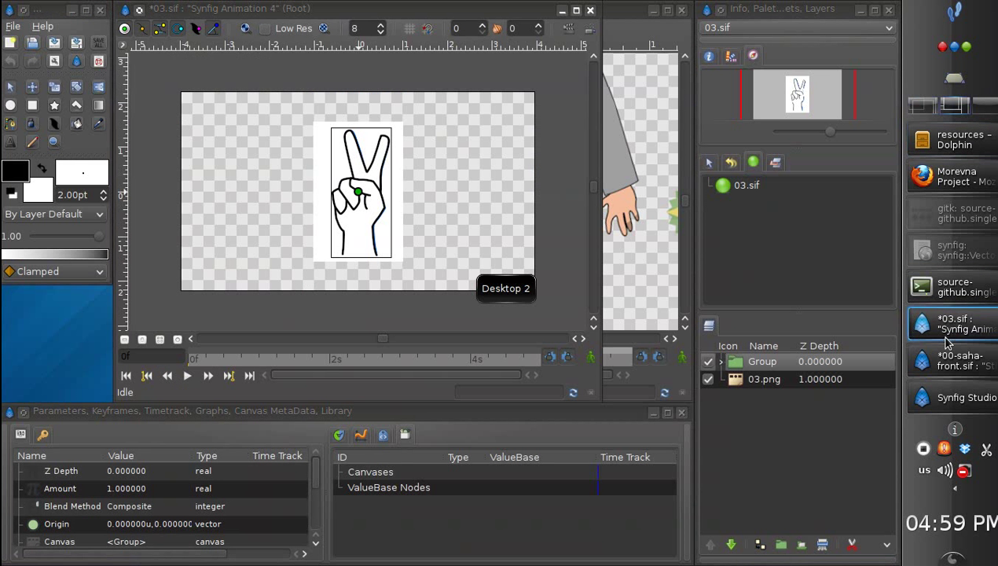
left_click(590, 10)
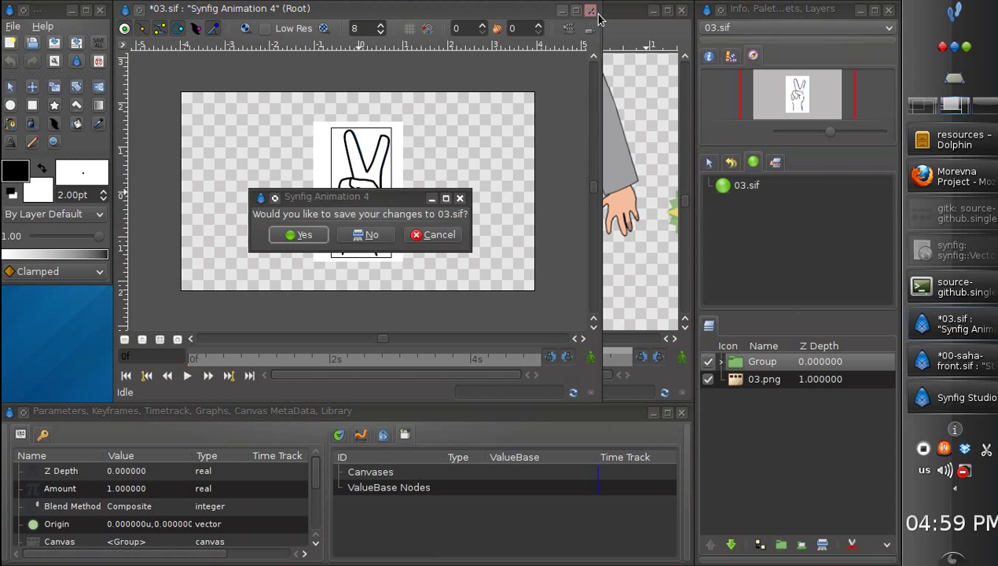
left_click(381, 232)
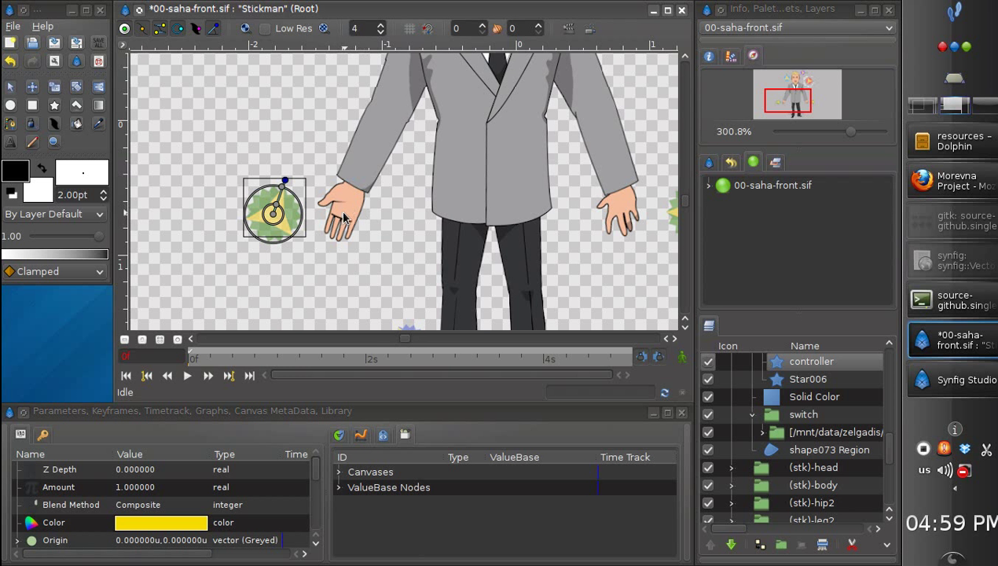
Save 00-saha-front.sif.
left_click_drag(404, 340, 413, 339)
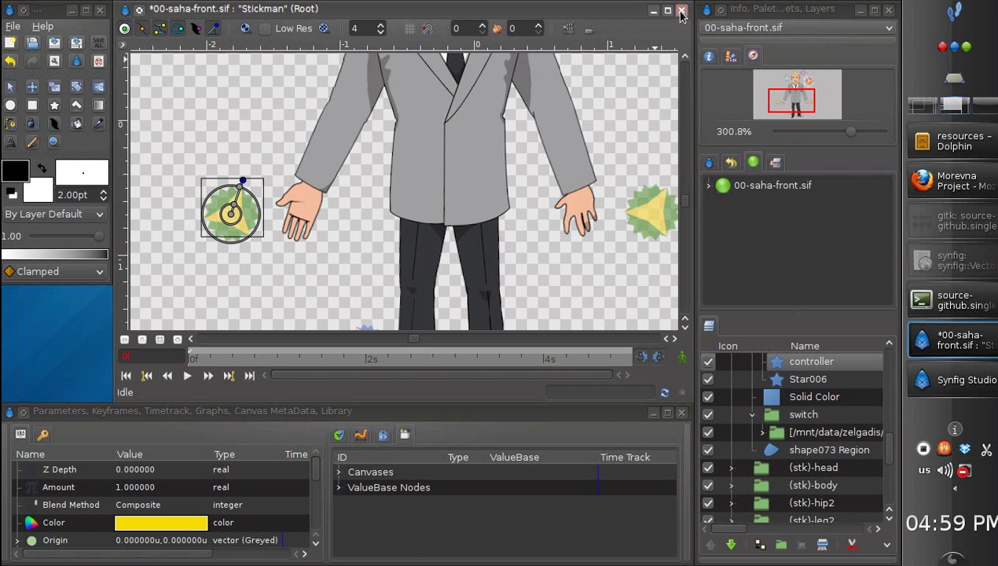
key("ctrl+s")
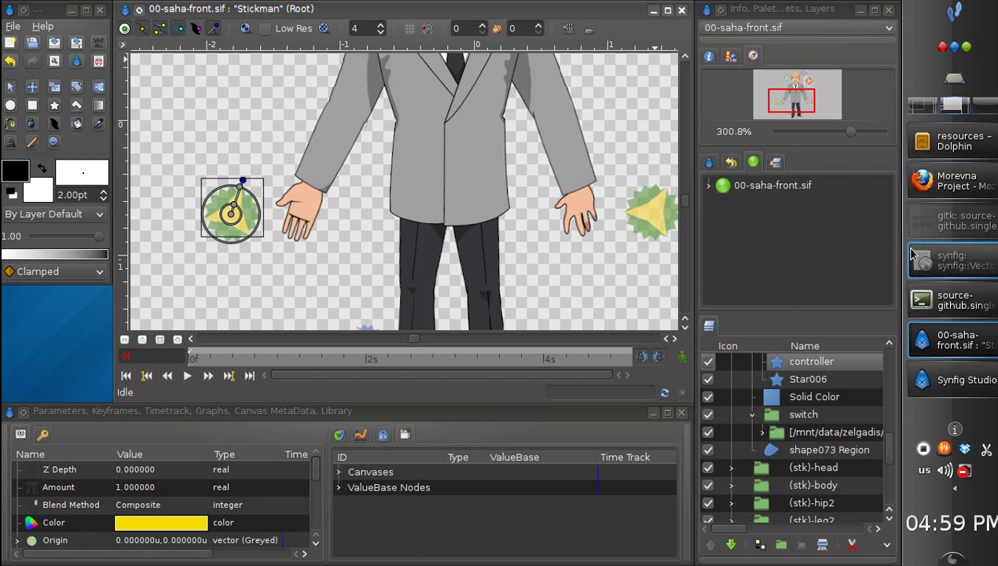
Switch to Dolphin and run ./update-lib.sh in the character's resources folder to refresh the library copies.
left_click(952, 141)
left_click_drag(814, 268, 809, 336)
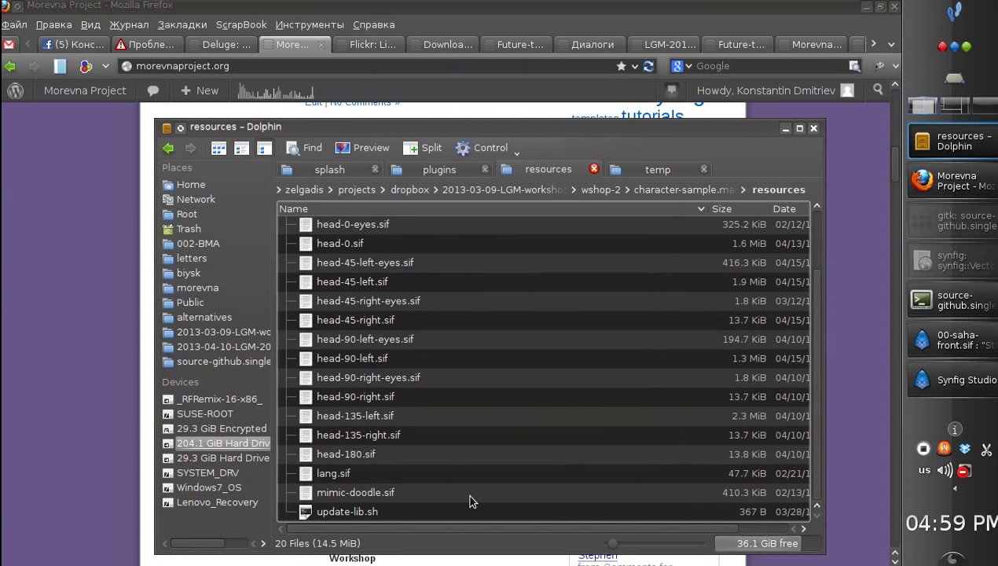
key("F4")
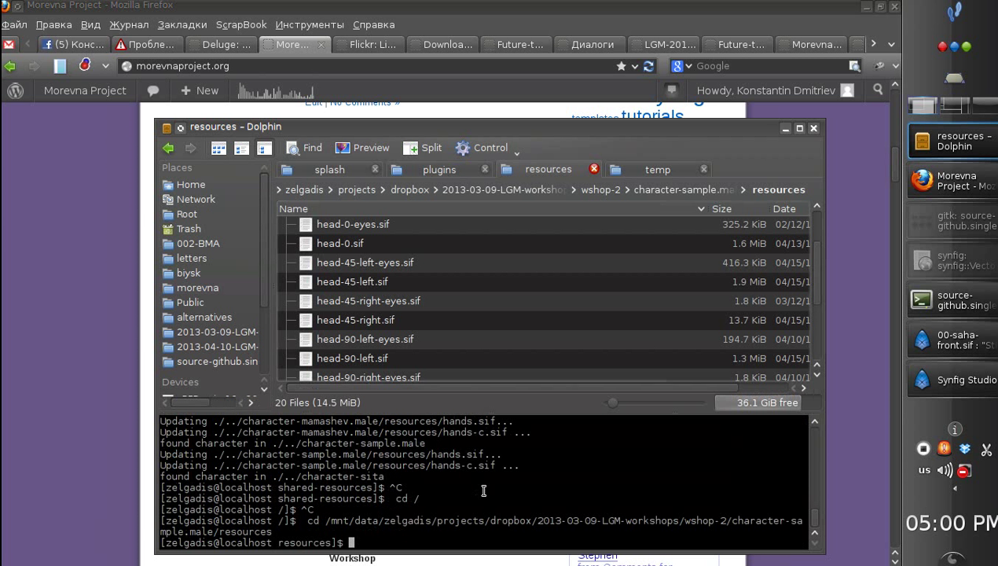
type("./u")
key("Tab")
key("Return")
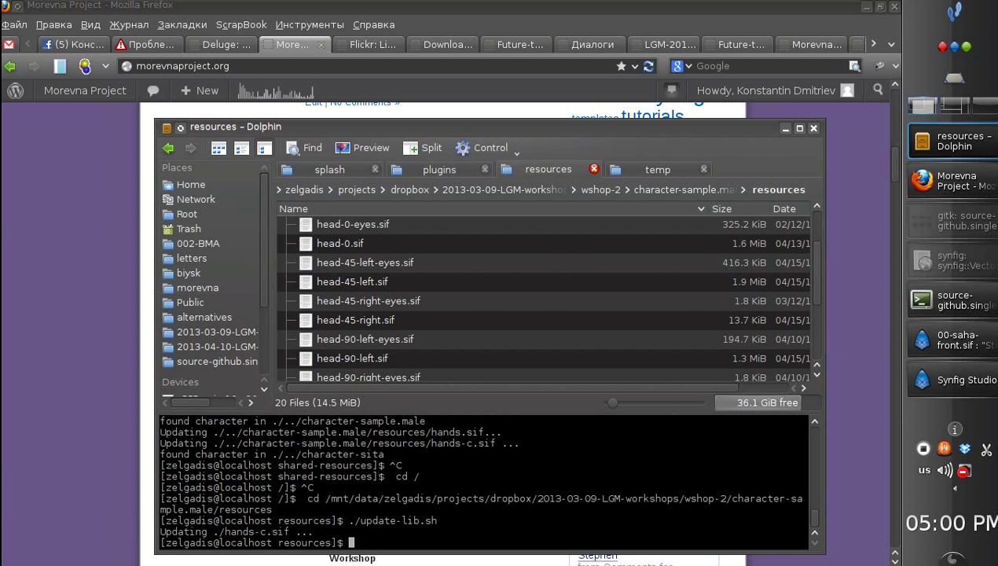
key("F4")
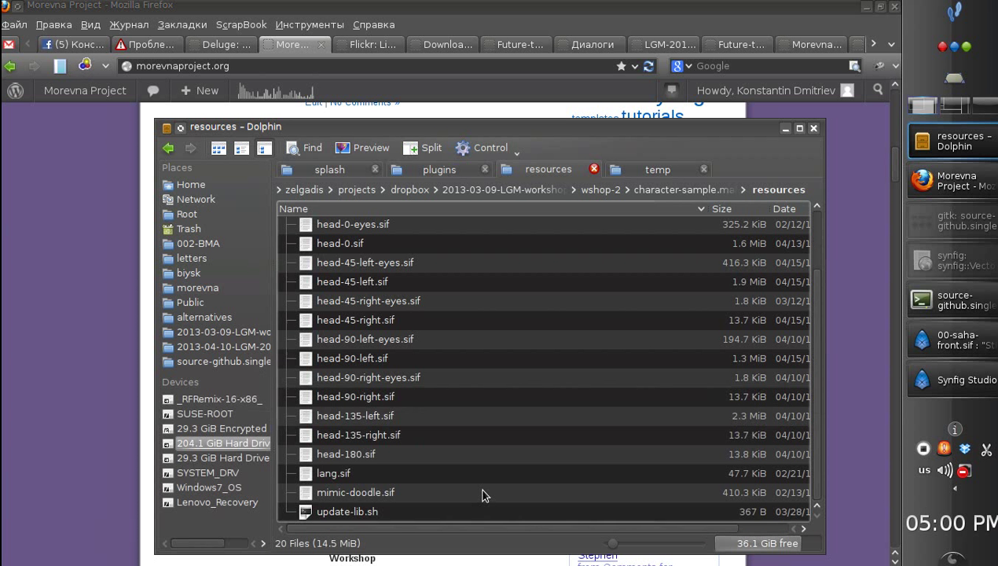
Look through the resources folder listing for the hands.sif and hands-c.sif library files.
left_click(570, 399)
scroll(807, 420, "up", 2)
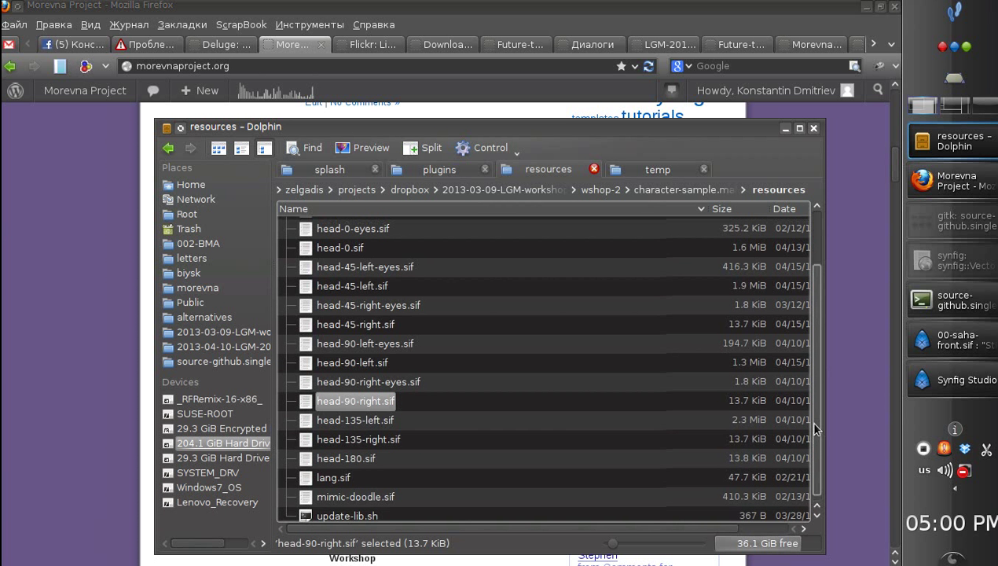
key("Up")
key("Up")
key("Up")
key("Up")
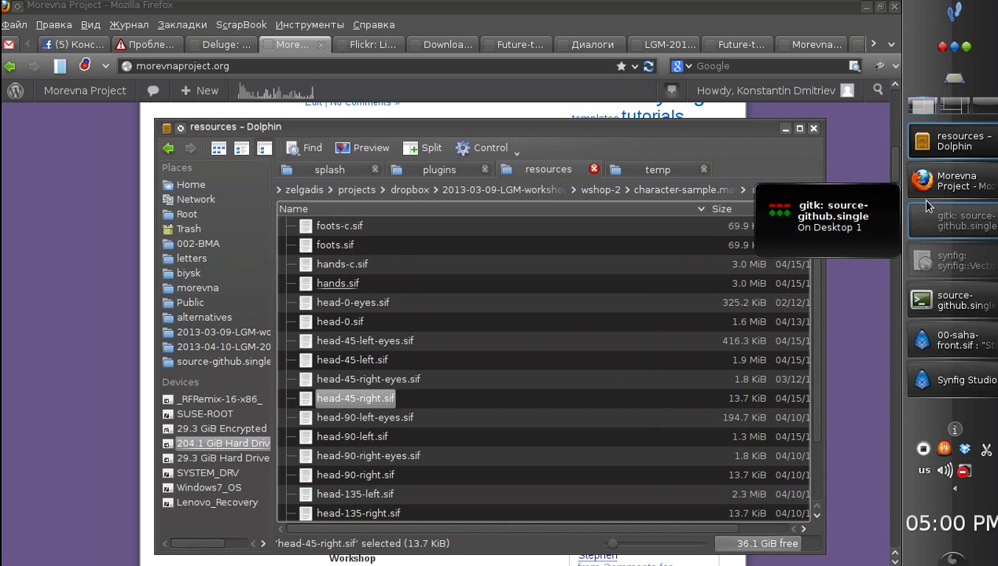
left_click(550, 437)
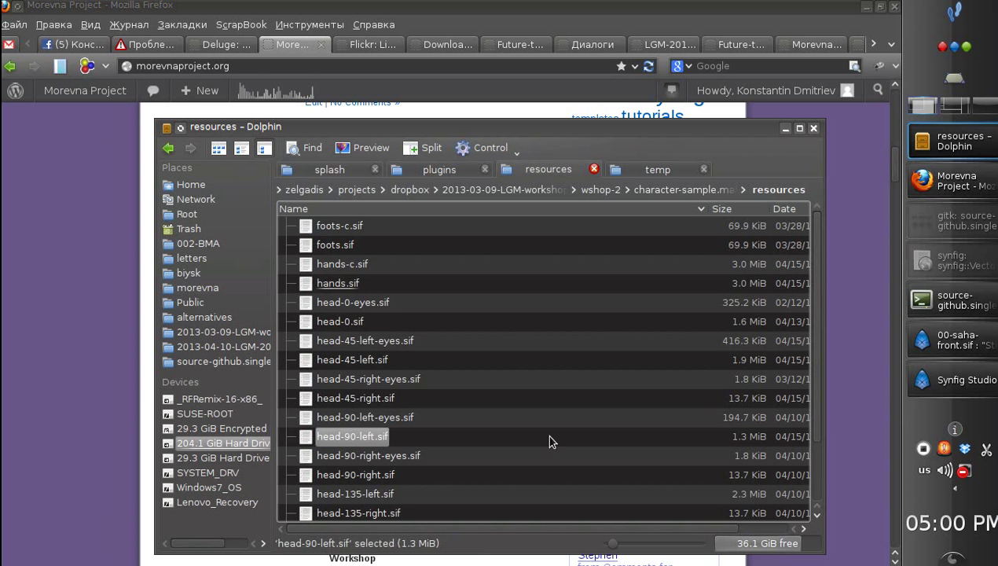
Switch to Synfig Studio, close 00-saha-front.sif and reopen it from the recent files.
left_click(924, 344)
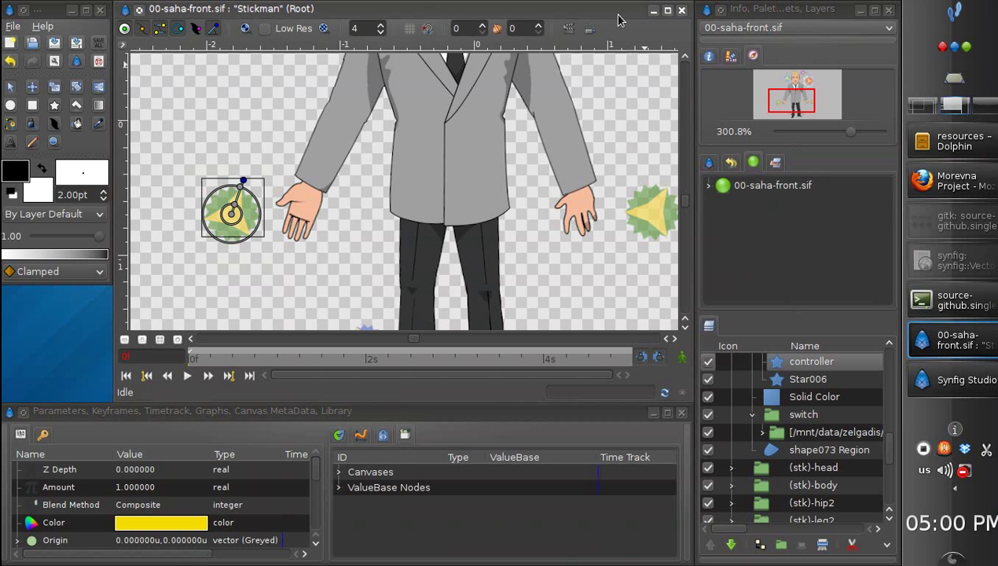
left_click(681, 11)
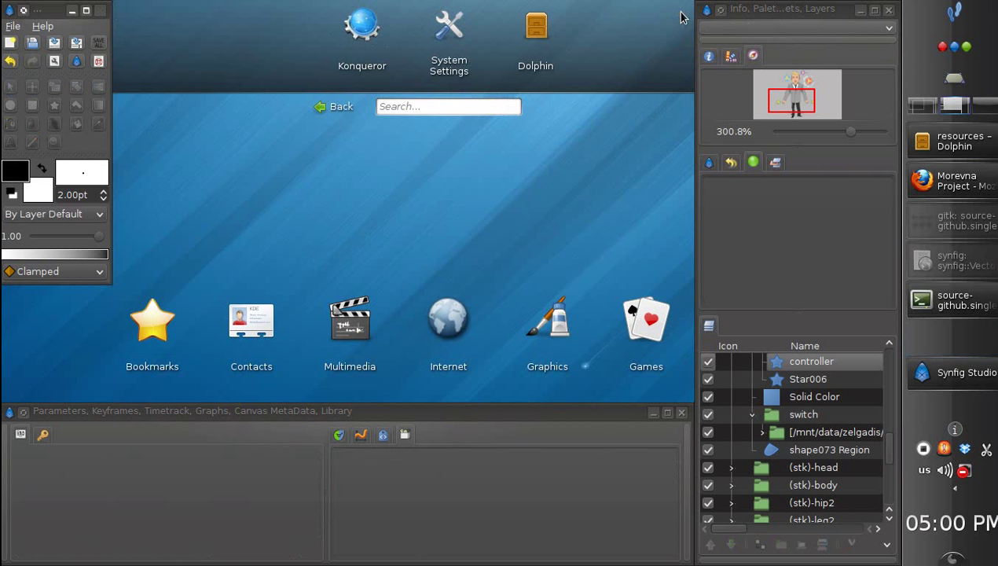
left_click(12, 26)
mouse_move(66, 89)
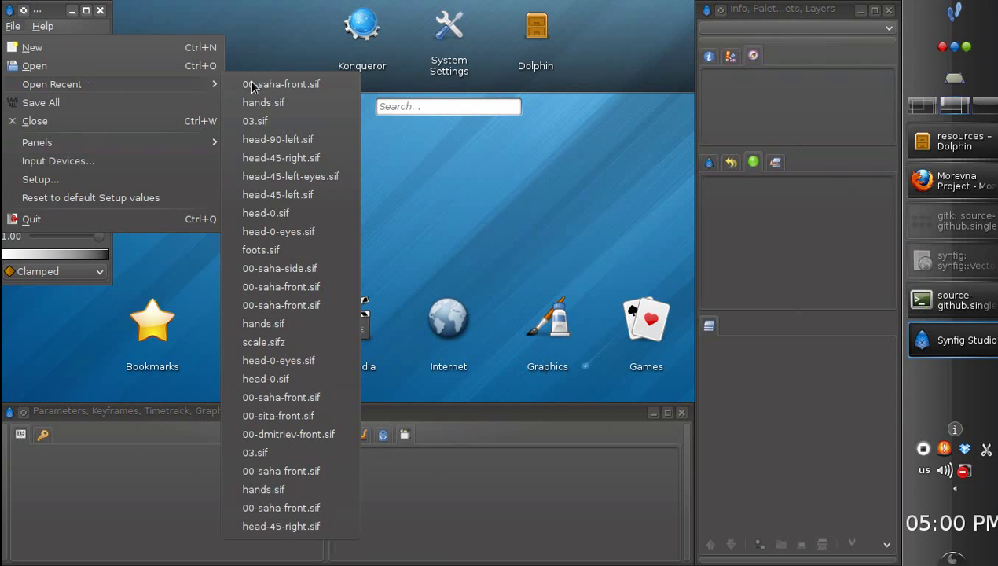
left_click(330, 86)
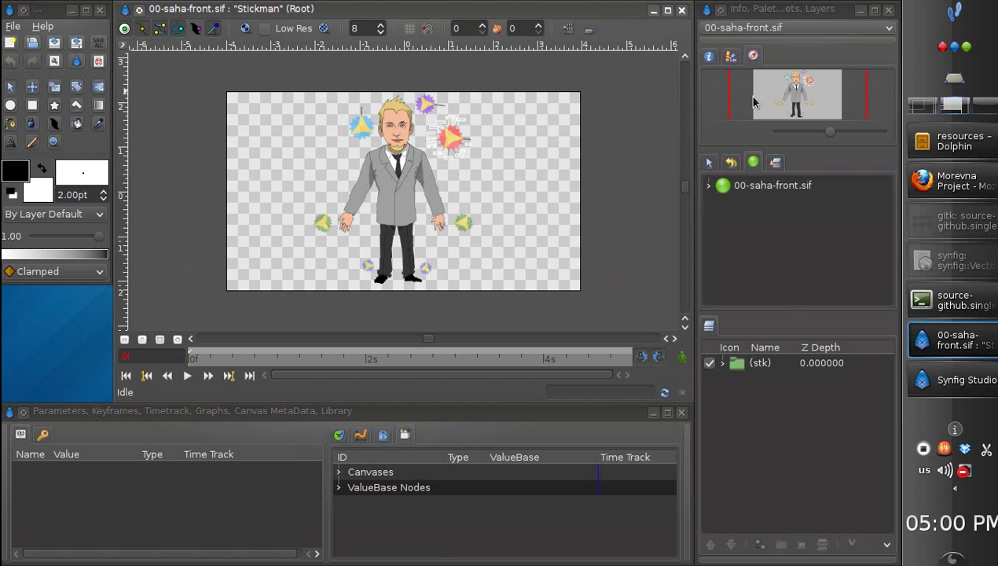
Set the preview quality to 4 and turn the controller beside the character's right hand to the two-finger gesture.
left_click(380, 33)
left_click(381, 32)
left_click(380, 32)
left_click(381, 32)
left_click_drag(835, 135, 857, 131)
left_click_drag(793, 93, 785, 105)
left_click(305, 225)
left_click_drag(318, 181, 253, 226)
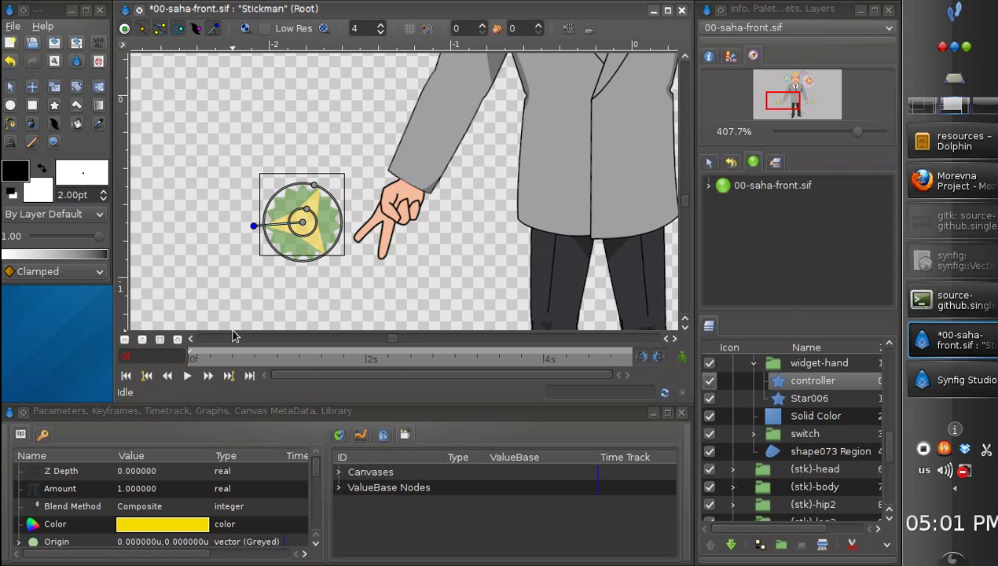
Turn the controller beside the character's left hand to the two-finger gesture.
left_click_drag(393, 343, 437, 340)
left_click(588, 226)
left_click_drag(613, 179, 628, 193)
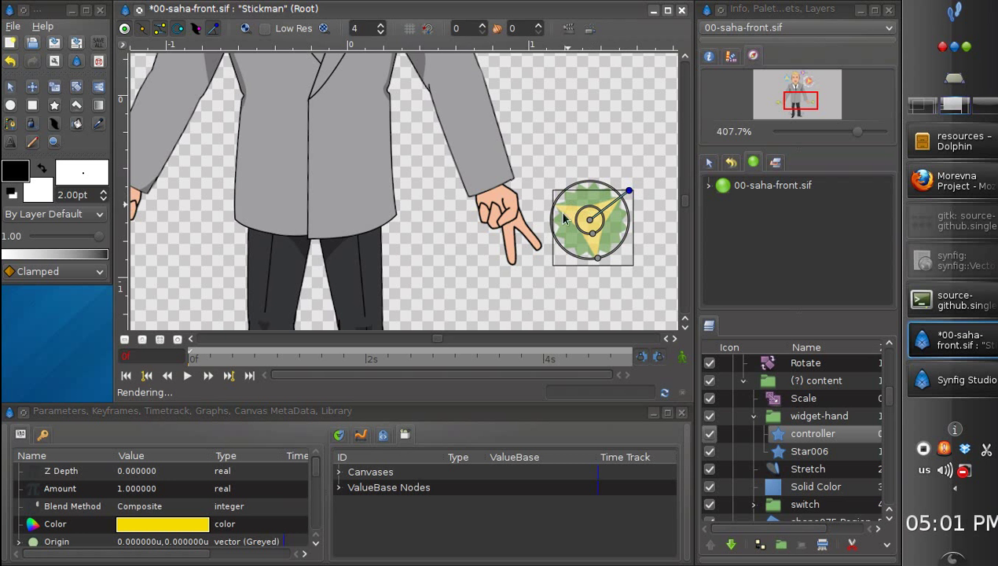
Set the Angle of the left hand's controller to 0, and turn it slightly to the pointing-finger gesture.
left_click_drag(855, 137, 836, 132)
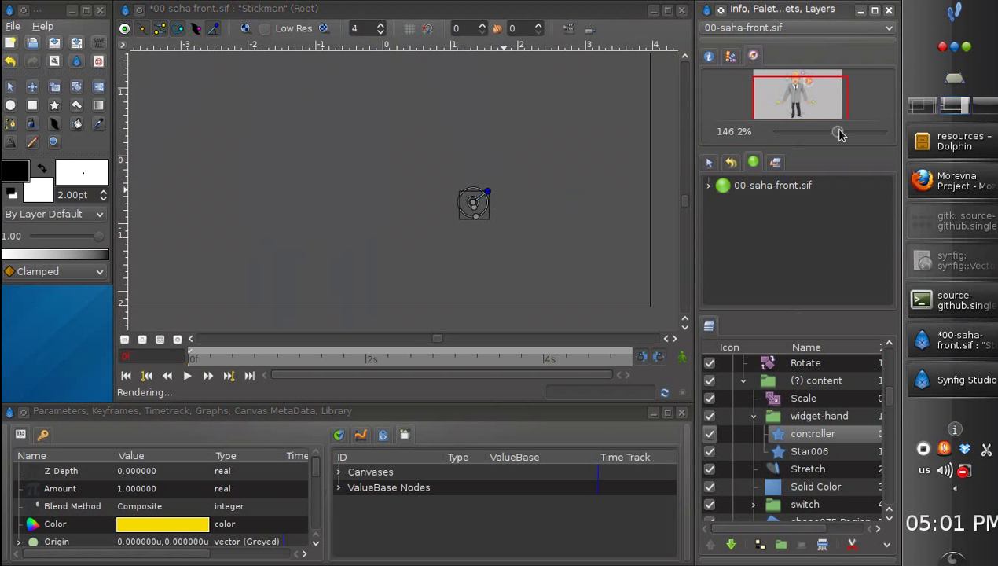
left_click_drag(797, 99, 789, 111)
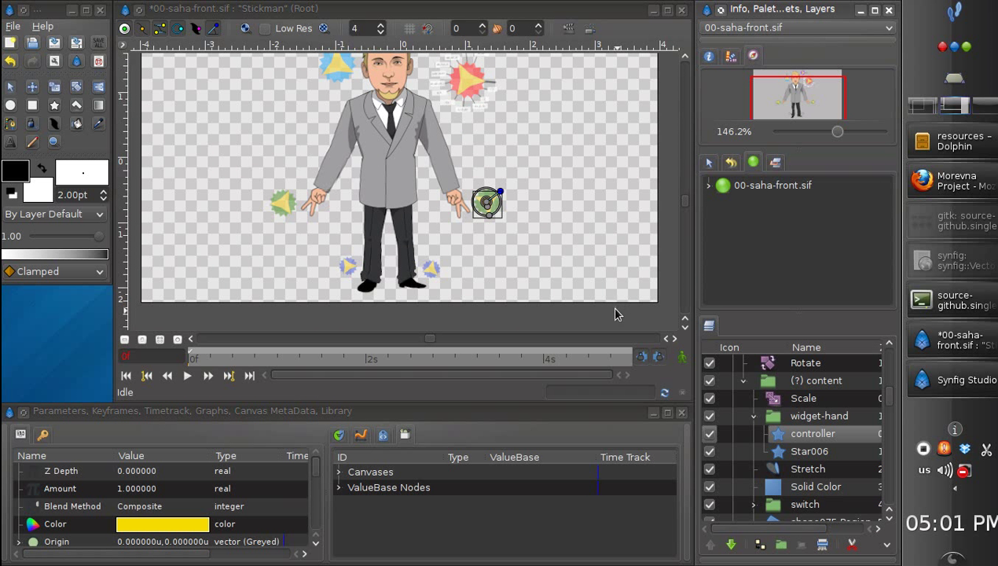
left_click_drag(314, 470, 314, 525)
left_click(161, 511)
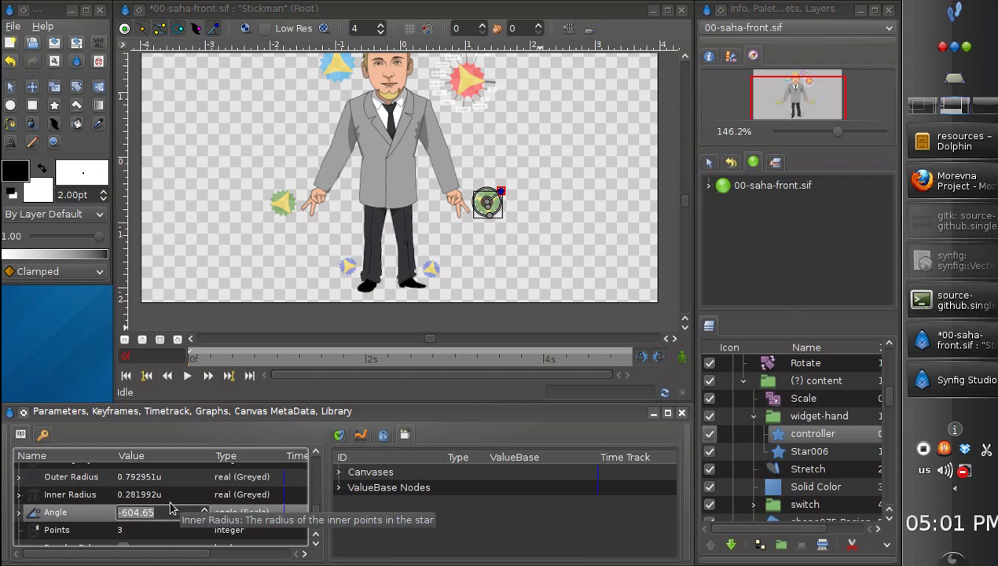
type("0")
key("Return")
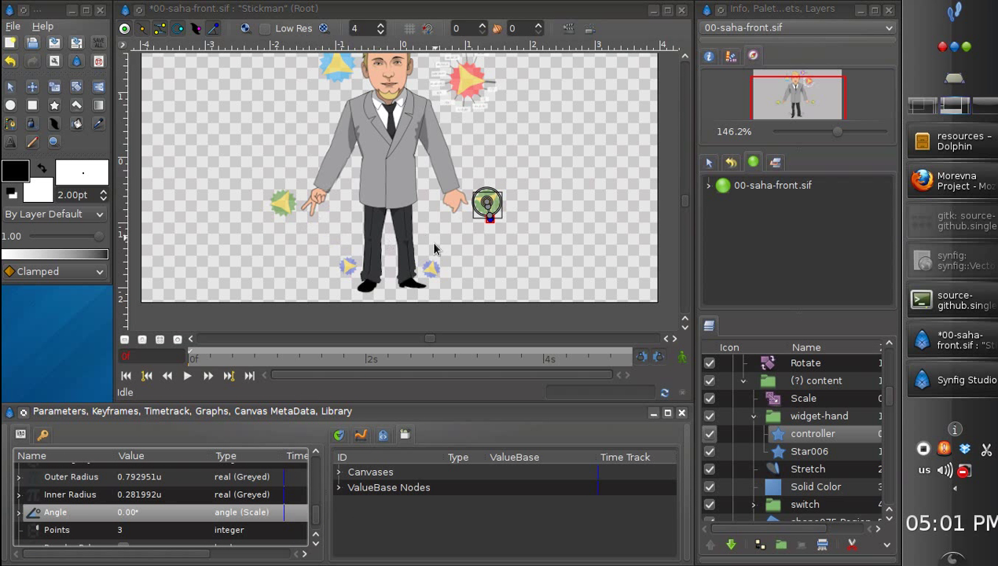
left_click_drag(489, 224, 497, 222)
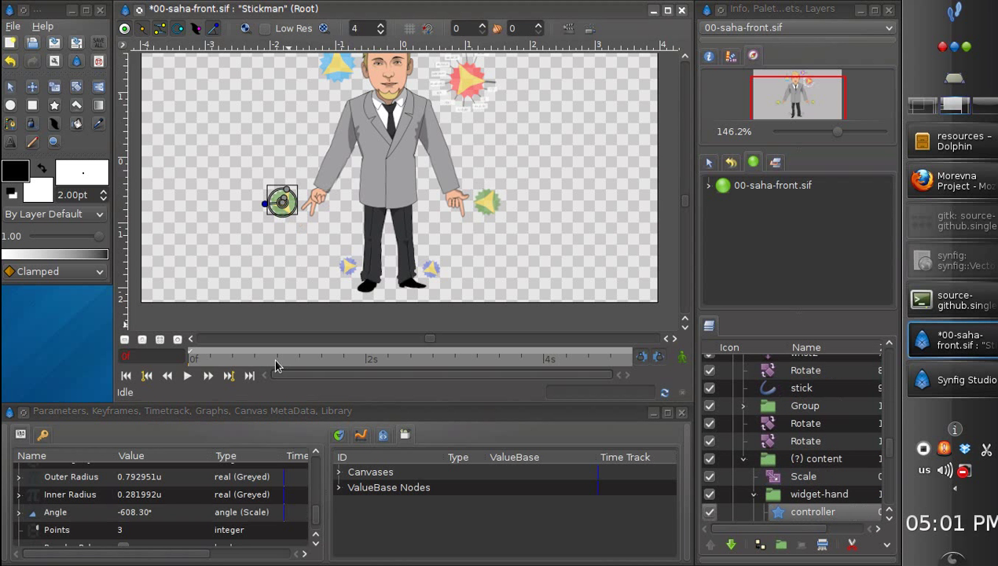
Set the Angle of the controller beside the character's right hand to 0.
left_click(175, 509)
type("0")
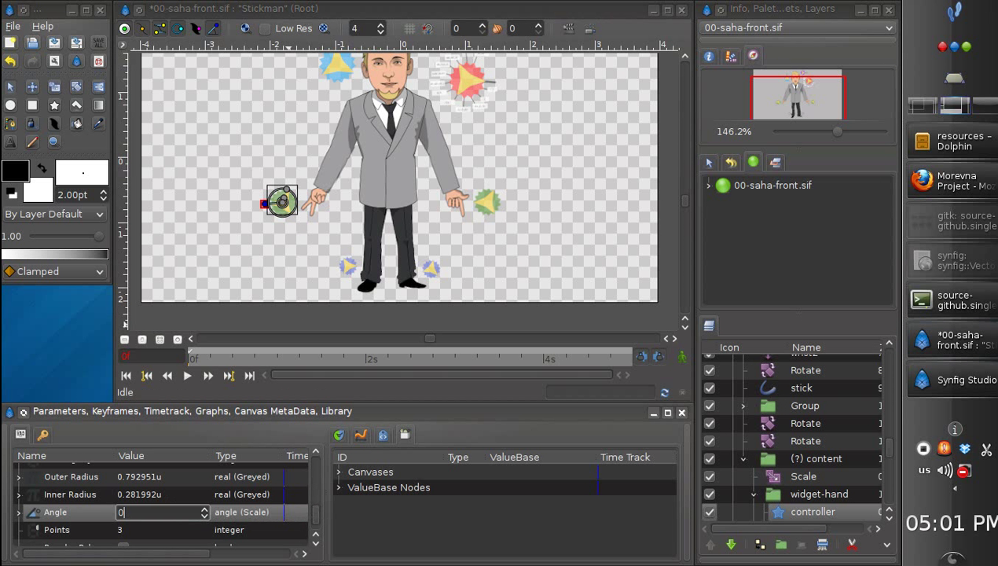
key("Return")
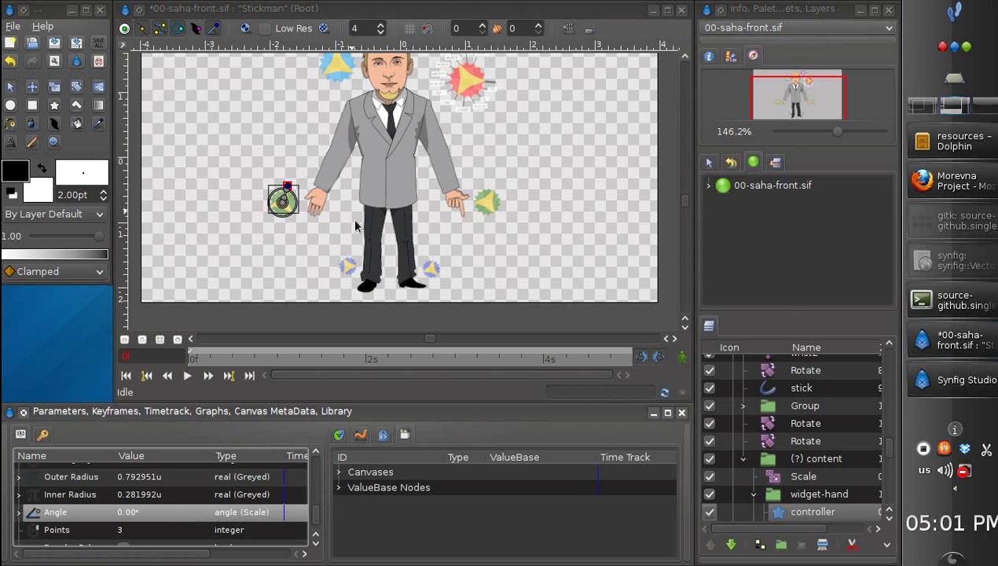
Deselect the controller, and save and close 00-saha-front.sif.
left_click(297, 253)
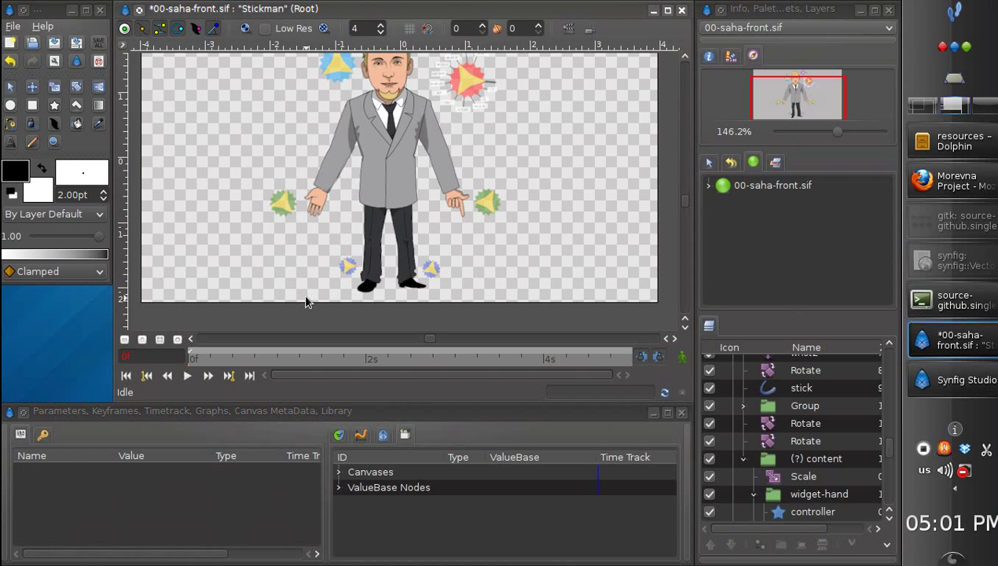
key("ctrl+s")
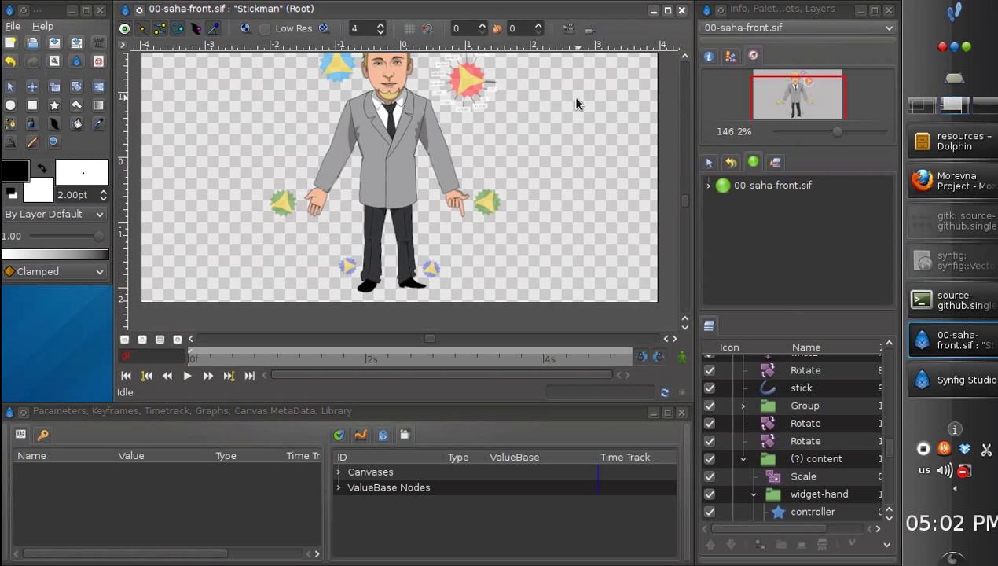
left_click(680, 12)
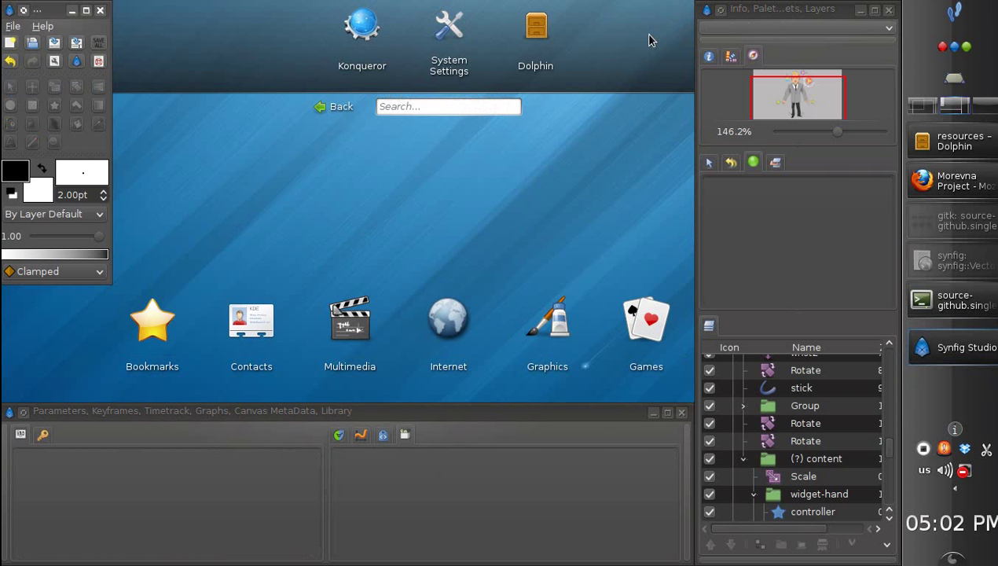
Switch to Dolphin, go to the character-dmitriev.male folder under wshop-2 and open 00-dmitriev-front.sif in Synfig Studio.
left_click(945, 146)
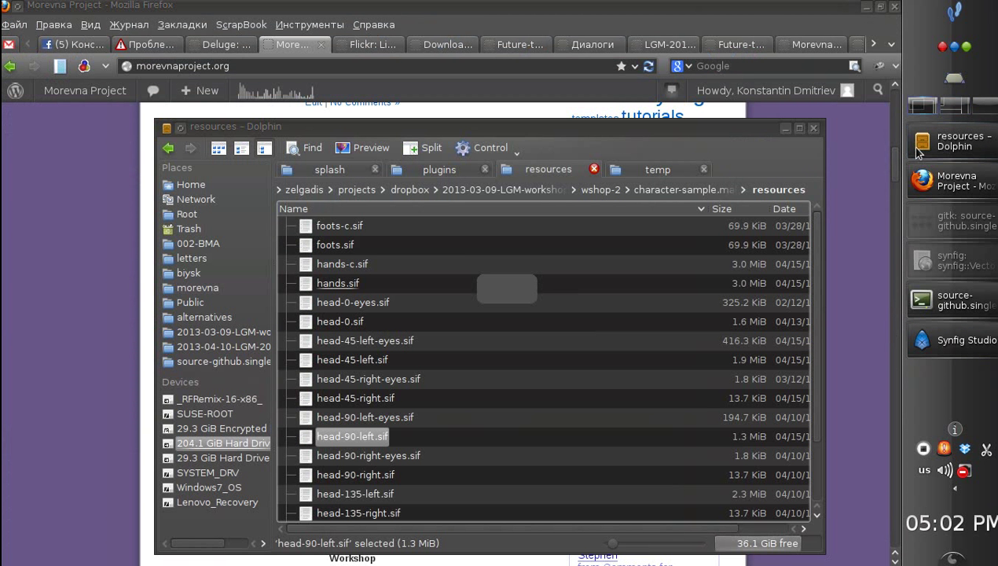
left_click_drag(462, 229, 503, 262)
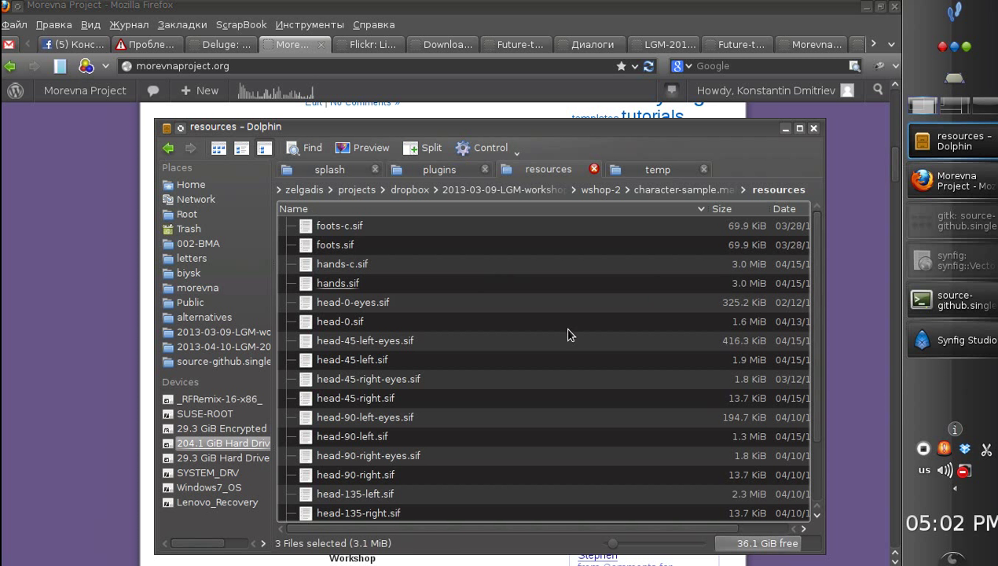
left_click(667, 190)
left_click(610, 190)
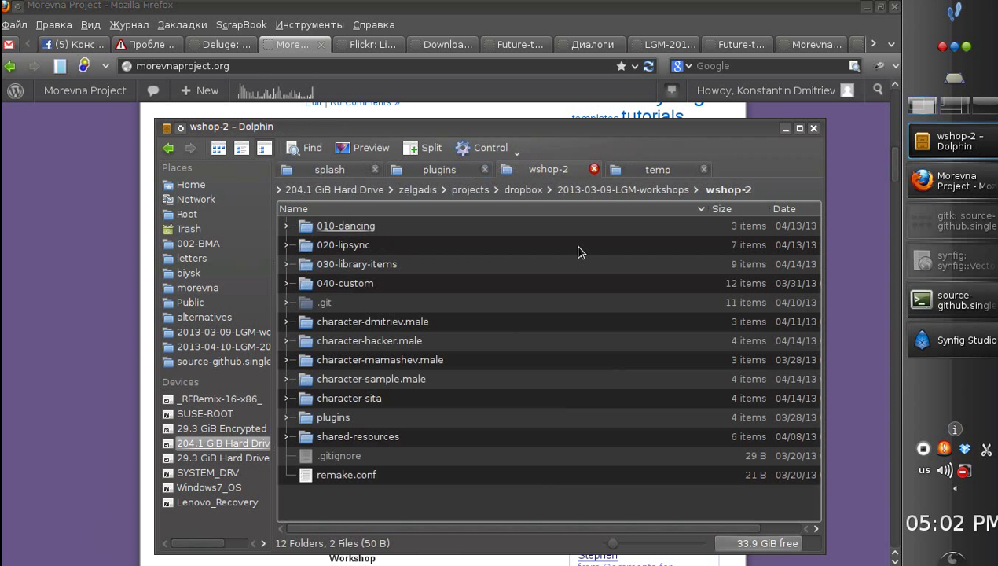
mouse_move(449, 382)
left_mouse_down()
mouse_move(470, 318)
mouse_move(472, 340)
mouse_move(460, 321)
mouse_move(445, 380)
mouse_move(461, 390)
left_mouse_up()
left_click(361, 321)
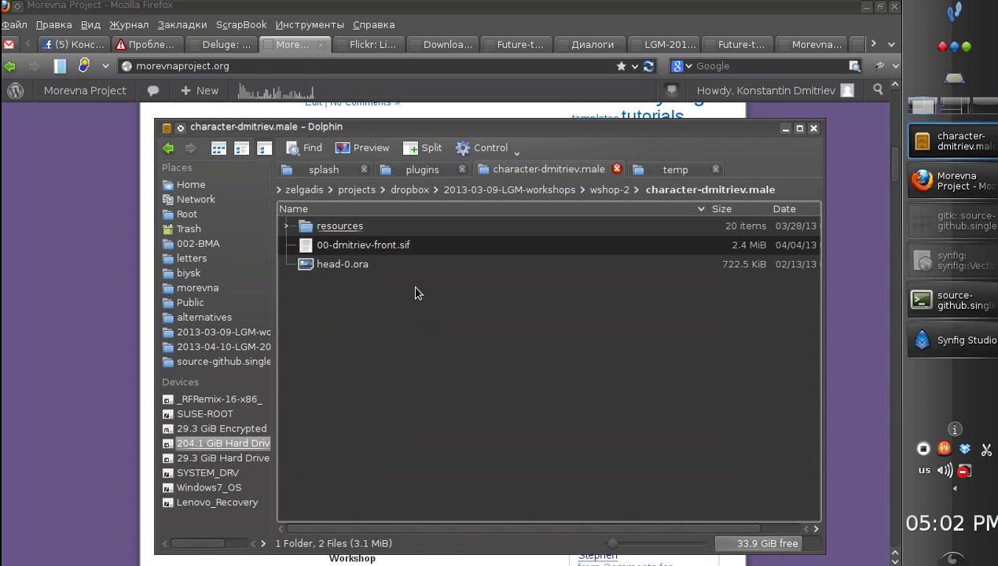
left_click(403, 249)
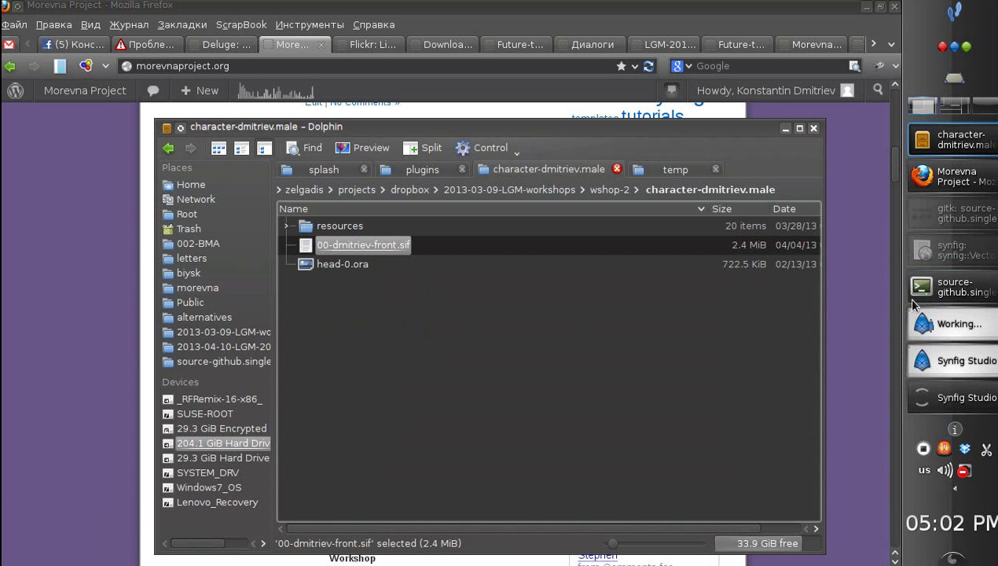
left_click(946, 330)
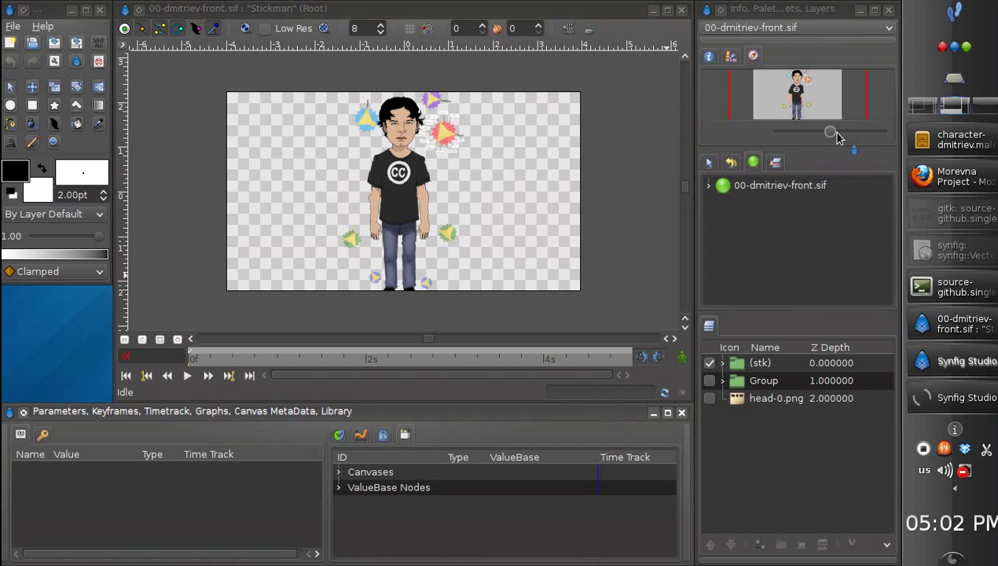
Turn the controller beside this character's right hand to the spread-finger gesture.
left_click_drag(836, 135, 843, 132)
left_click_drag(799, 99, 792, 100)
left_click_drag(842, 135, 849, 131)
left_click_drag(792, 99, 795, 110)
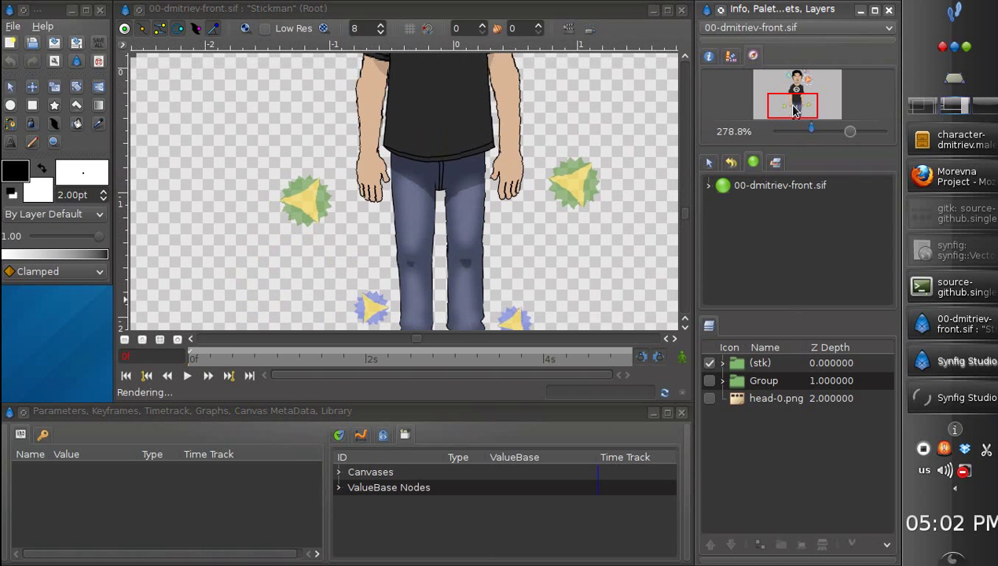
left_click(307, 206)
left_click_drag(321, 231, 295, 239)
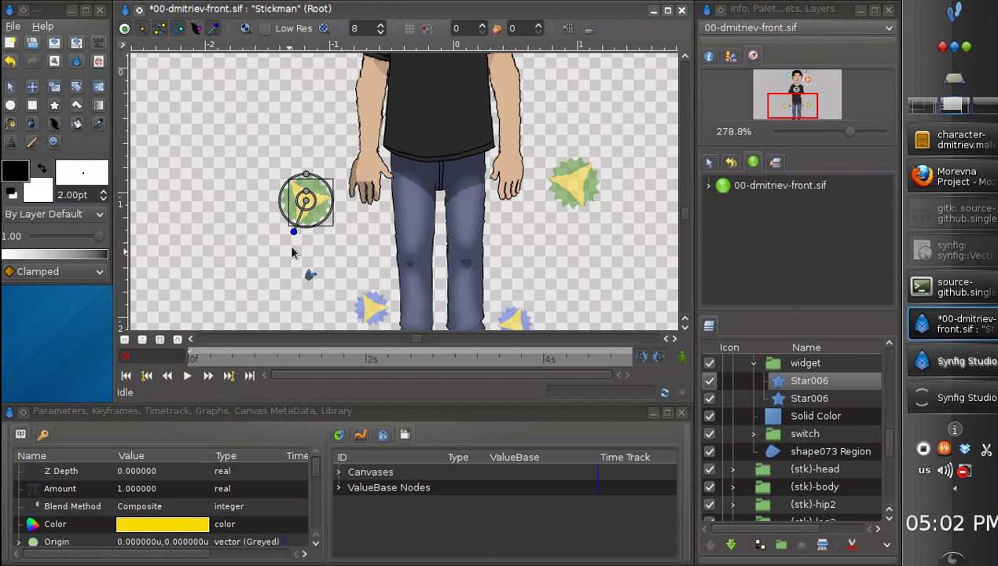
Set the preview quality to 5 and close 00-dmitriev-front.sif without saving its changes.
left_click(381, 33)
left_click(381, 33)
left_click(681, 10)
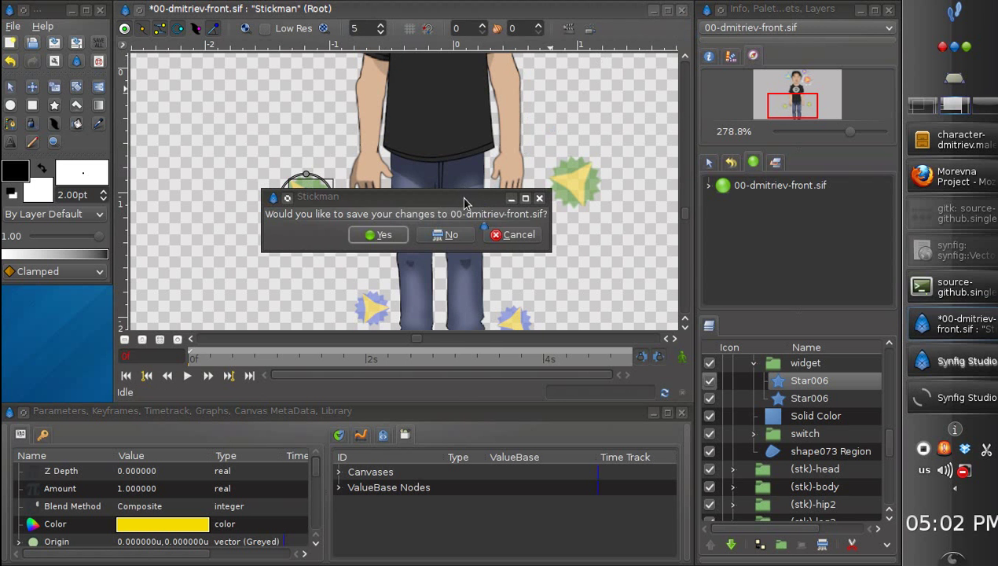
left_click(450, 232)
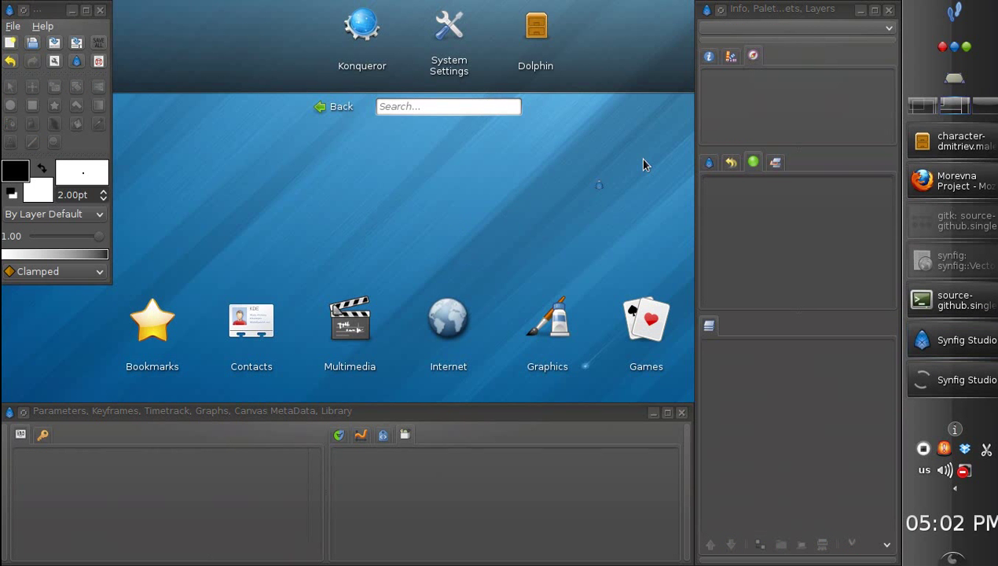
Switch to Dolphin and examine the character-mamashev.male folder with its resources and the character-sample.male folder, returning to wshop-2.
left_click(954, 145)
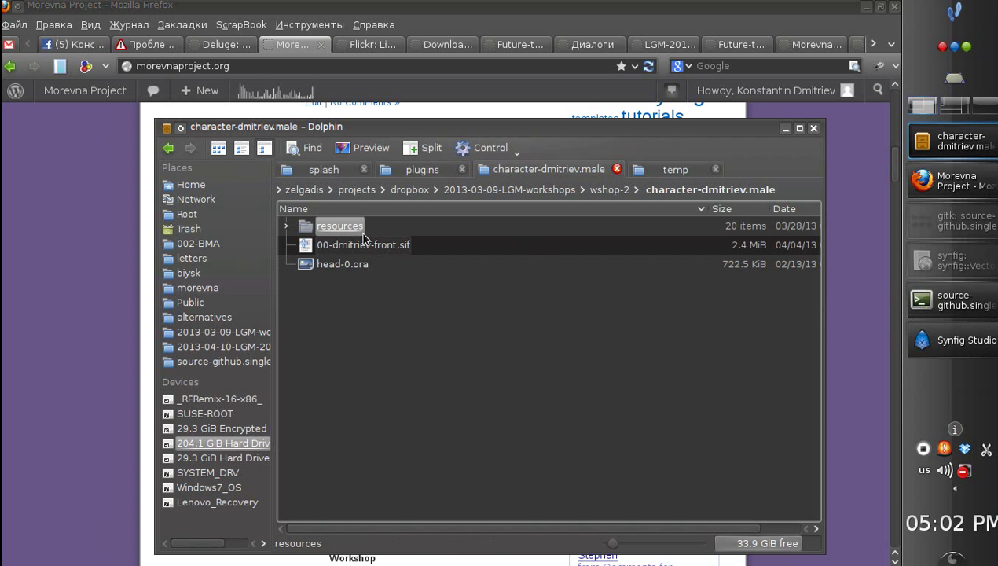
left_click(610, 190)
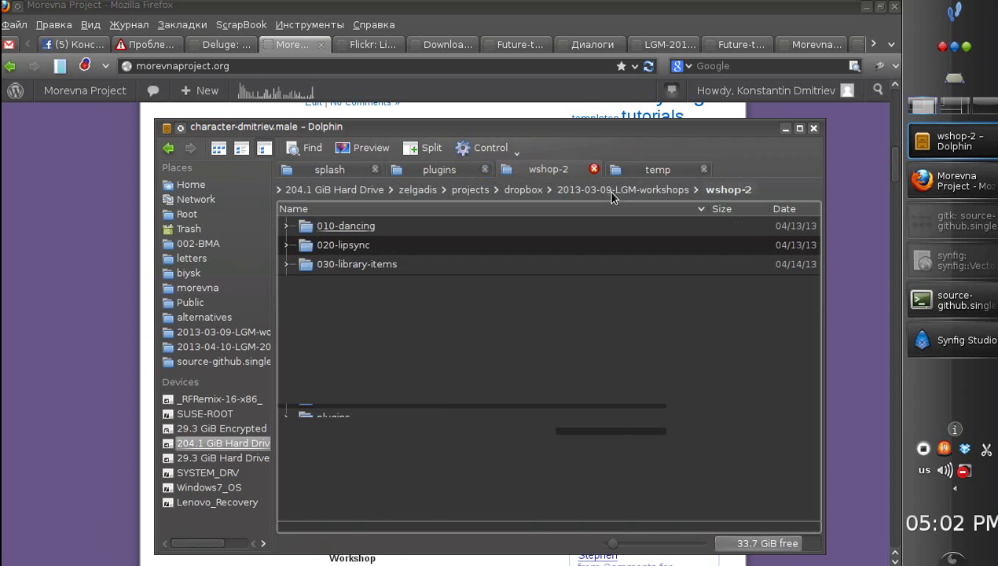
left_click(441, 361)
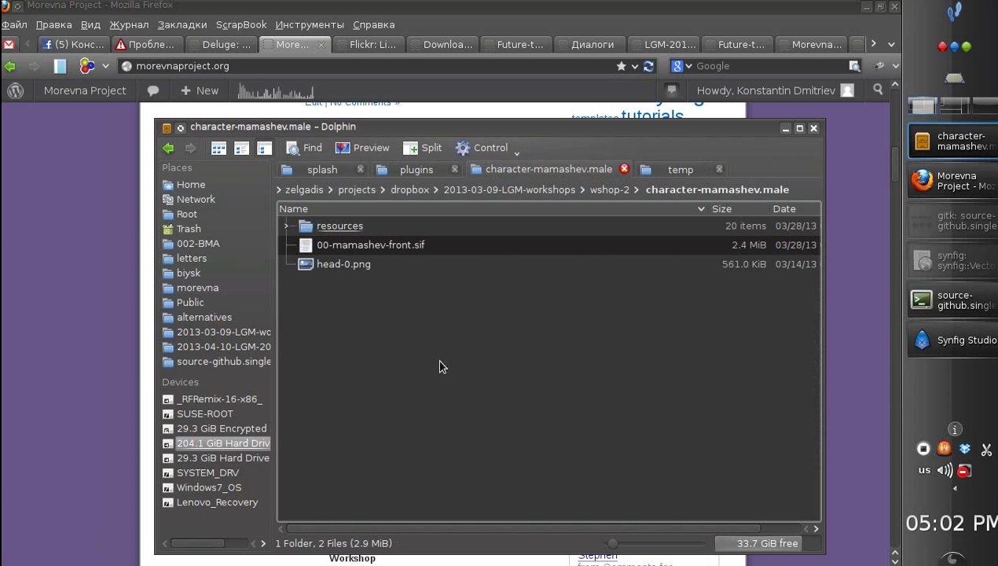
left_click(338, 228)
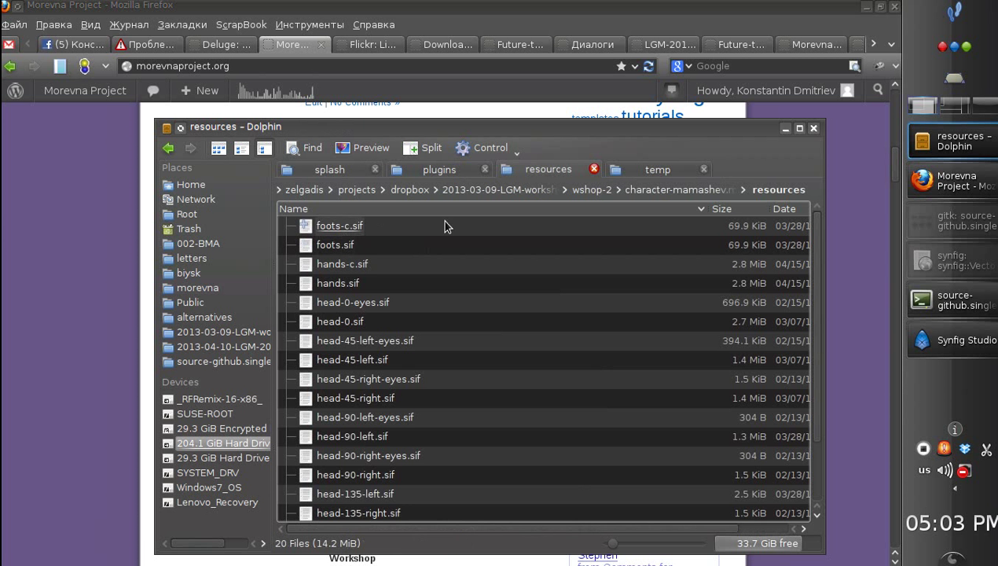
left_click(650, 191)
left_click(604, 193)
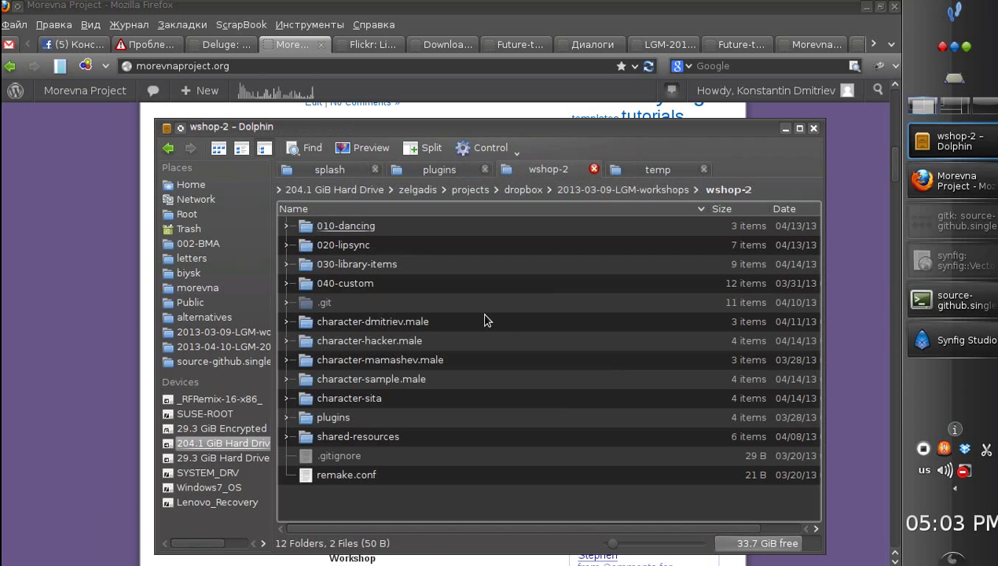
left_click(351, 376)
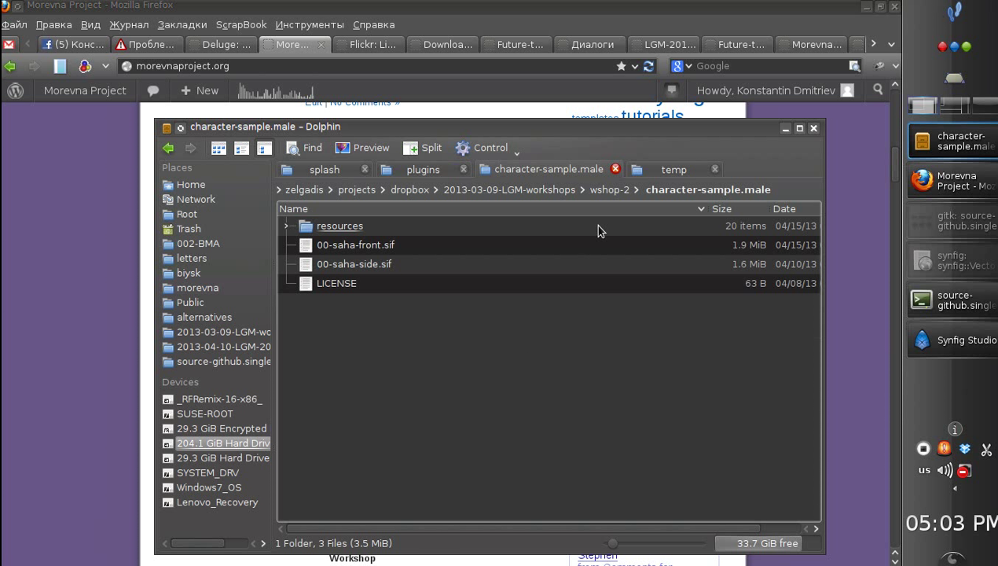
left_click(609, 190)
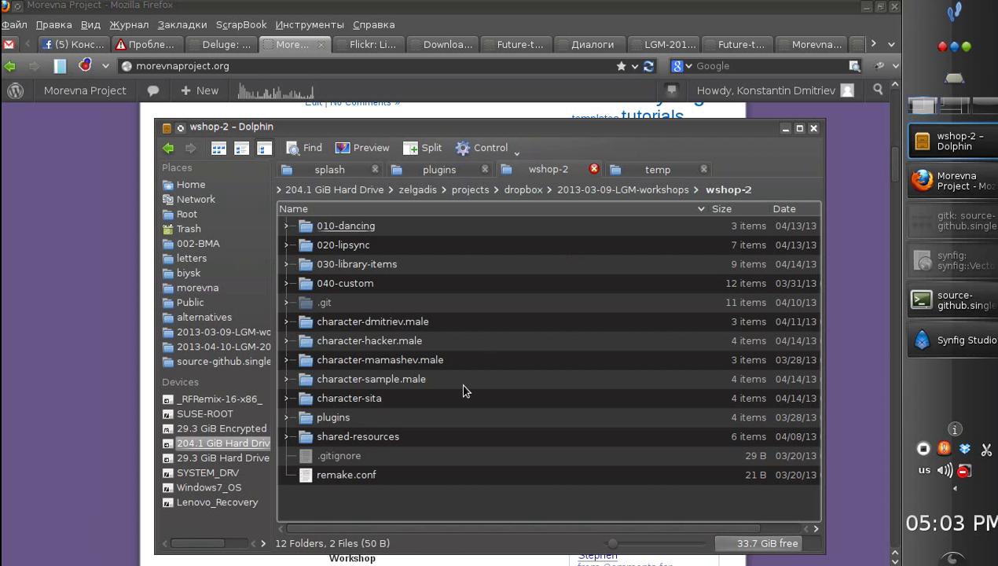
left_click_drag(459, 381, 458, 346)
left_click_drag(462, 383, 459, 333)
mouse_move(460, 383)
left_mouse_down()
mouse_move(446, 322)
mouse_move(463, 324)
mouse_move(446, 322)
mouse_move(448, 381)
left_mouse_up()
left_click_drag(475, 324, 462, 396)
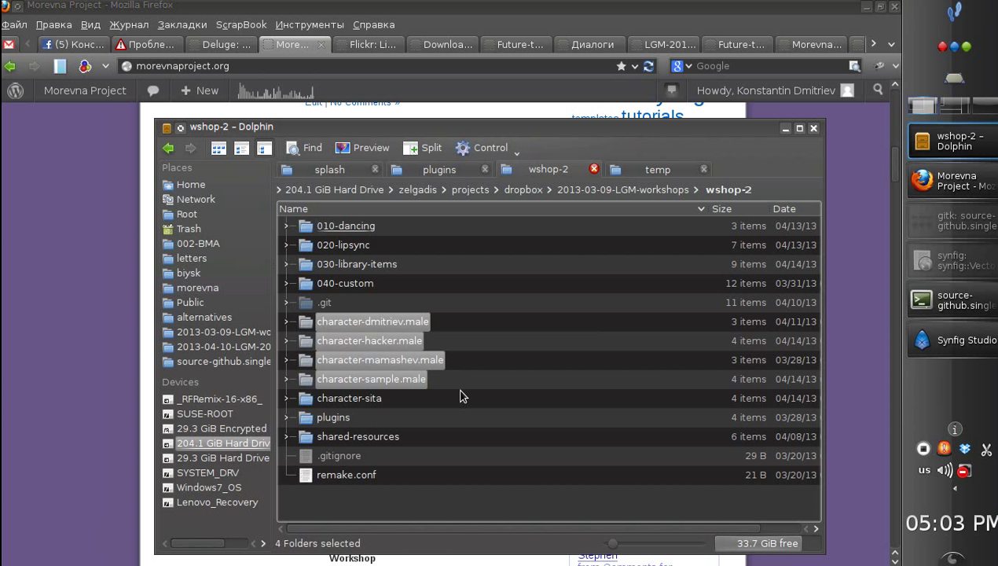
left_click(462, 379)
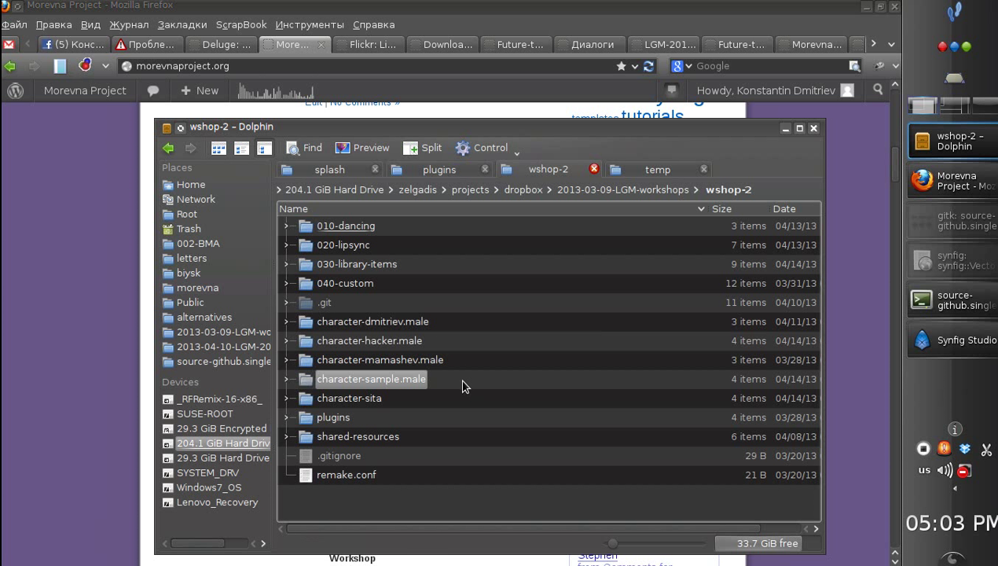
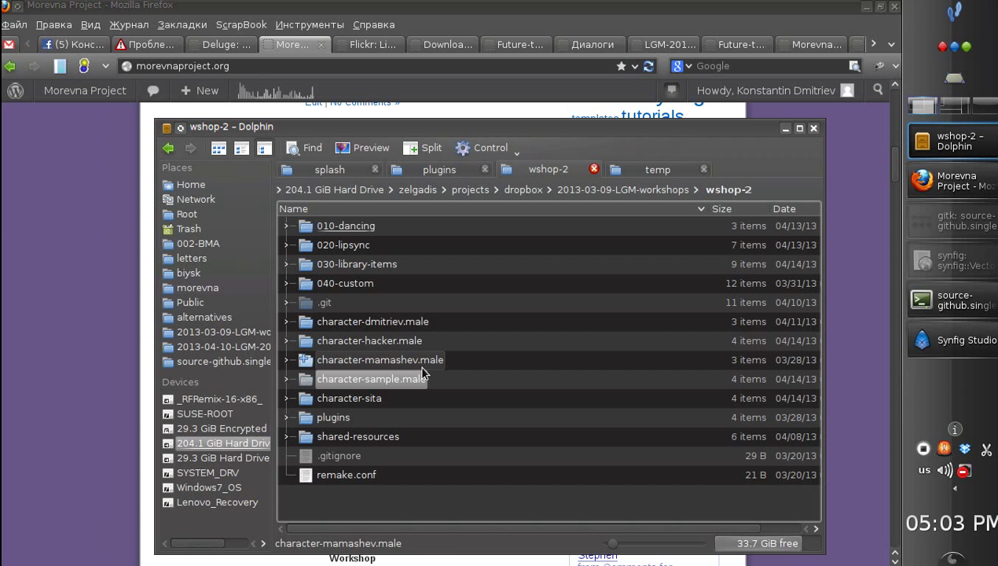
left_click(481, 377)
left_click_drag(452, 388, 451, 317)
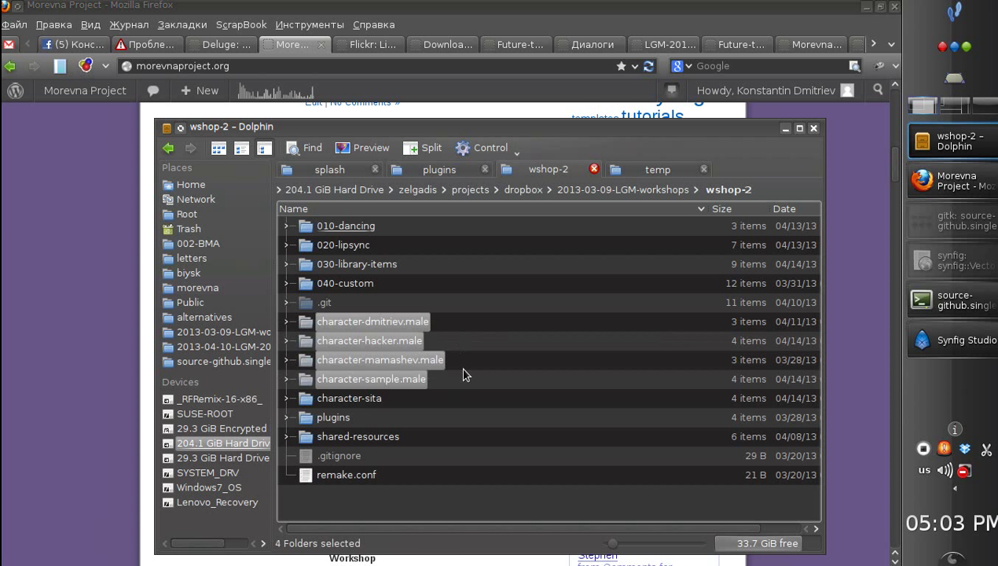
left_click(464, 384)
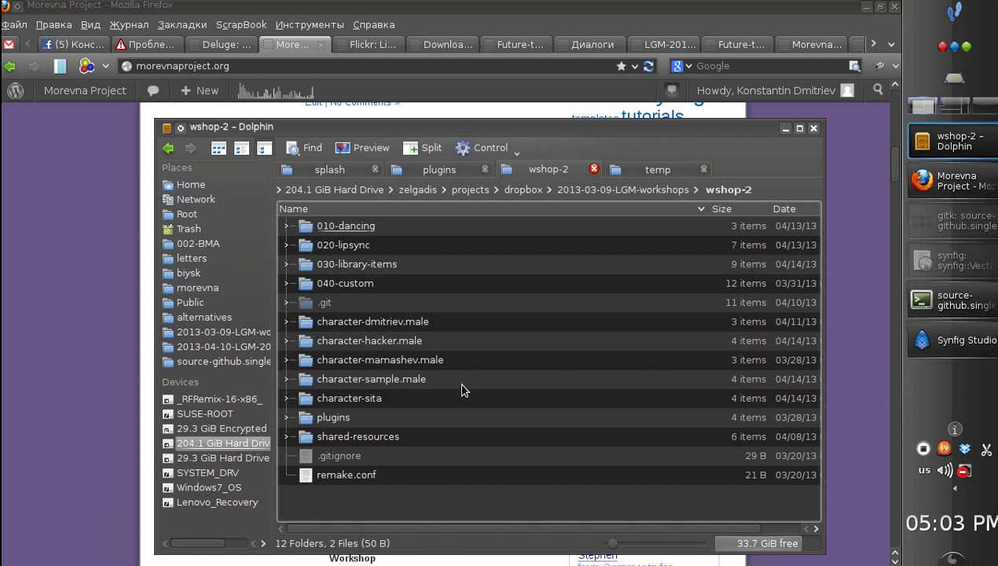
left_click_drag(464, 388, 449, 326)
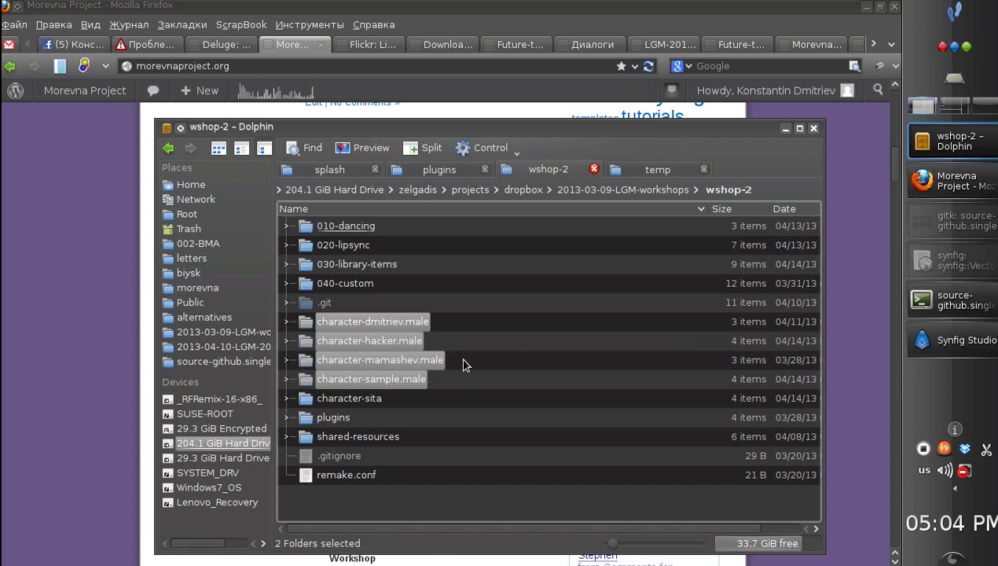
left_click(459, 387)
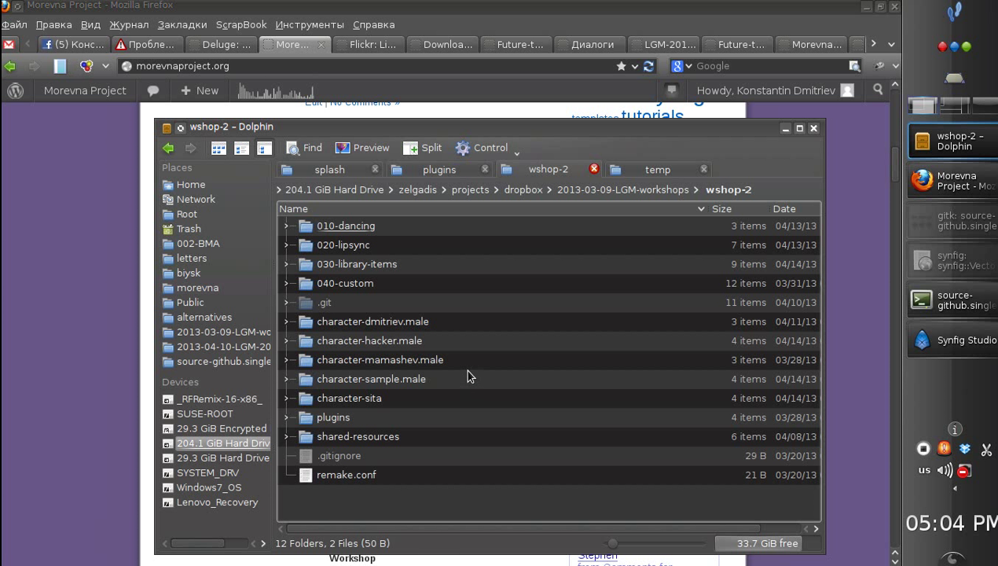
left_click_drag(452, 387, 440, 325)
left_click(453, 351)
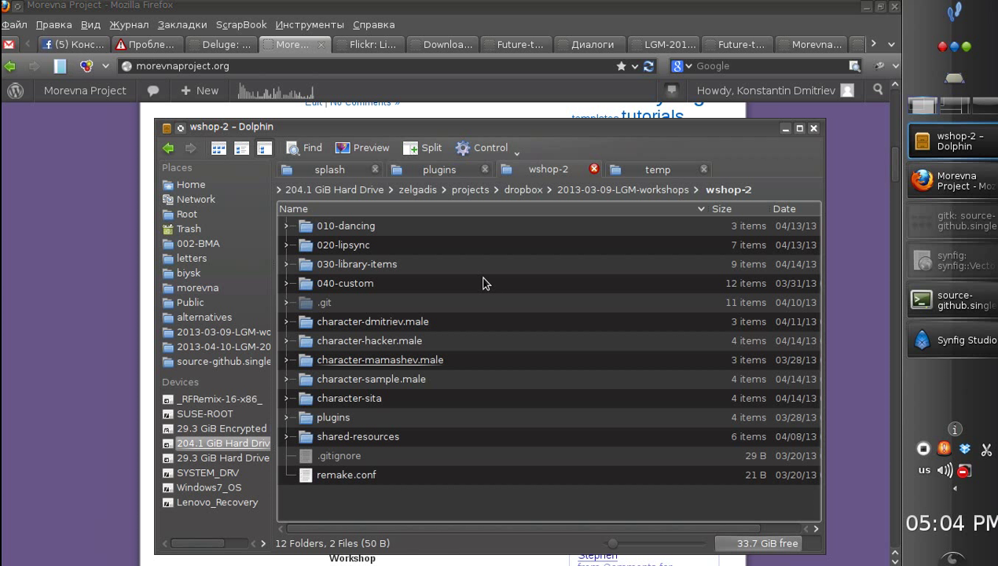
left_click_drag(453, 379, 451, 333)
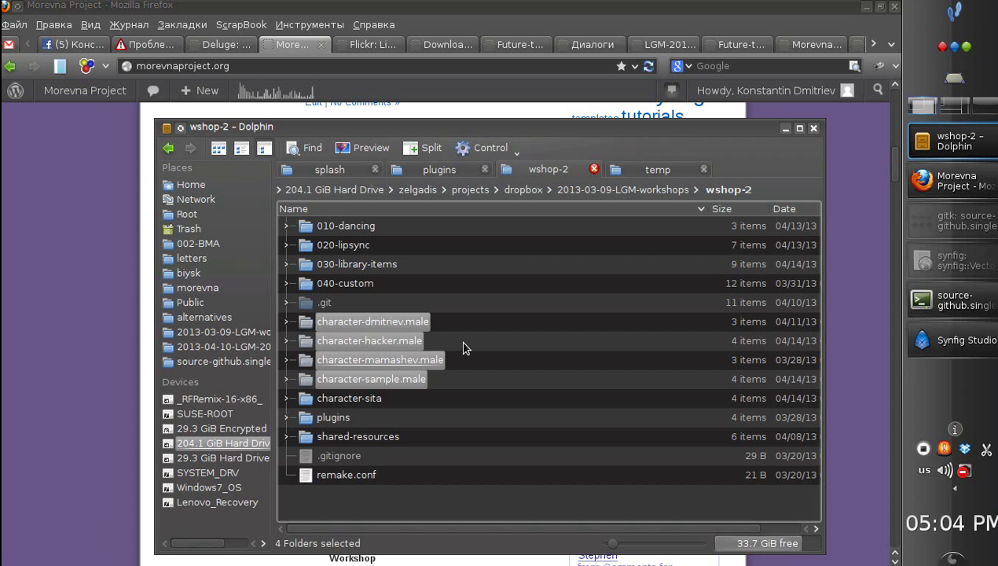
left_click(464, 348)
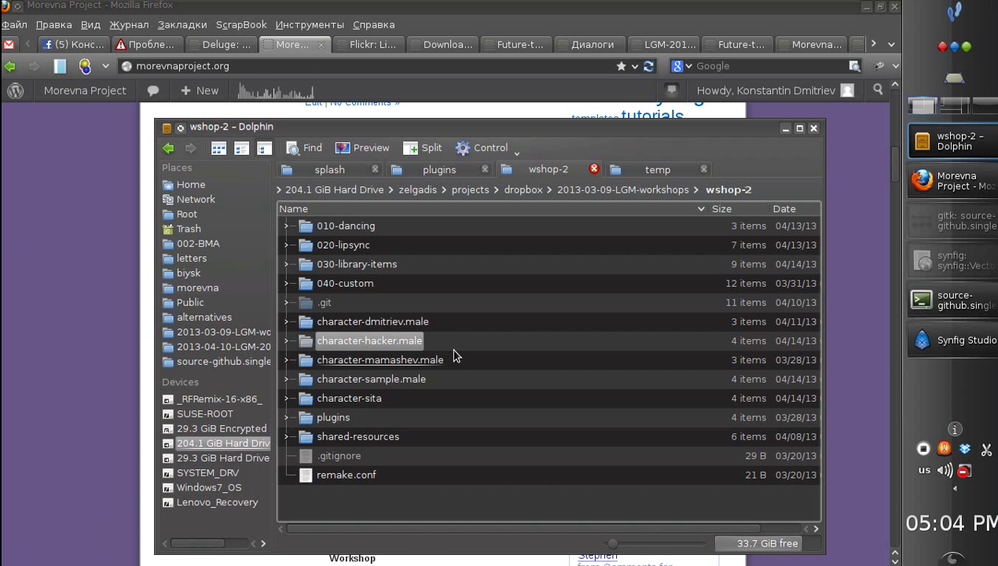
left_click_drag(458, 322, 447, 326)
left_click_drag(439, 375, 442, 380)
left_click(447, 384)
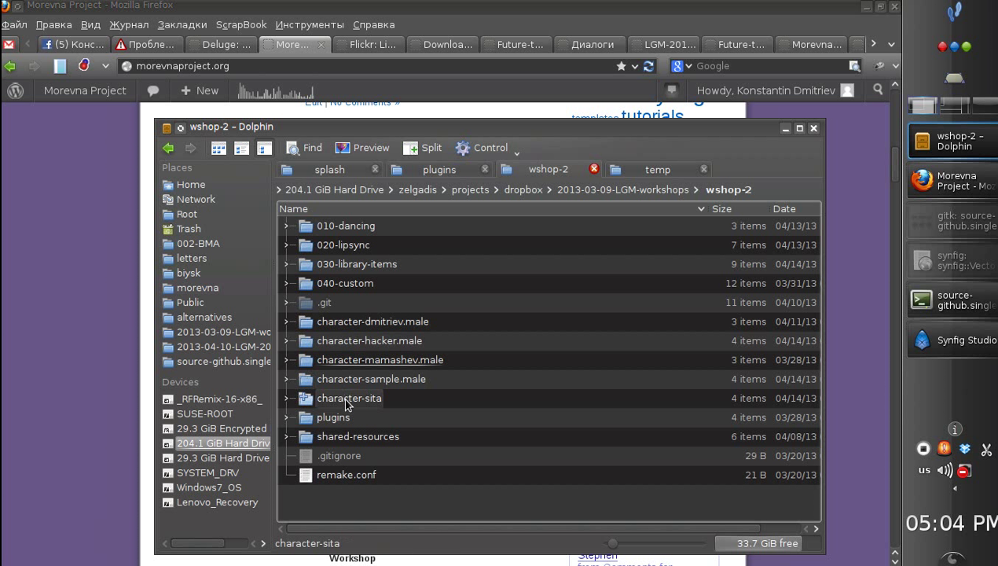
left_click_drag(431, 399, 442, 331)
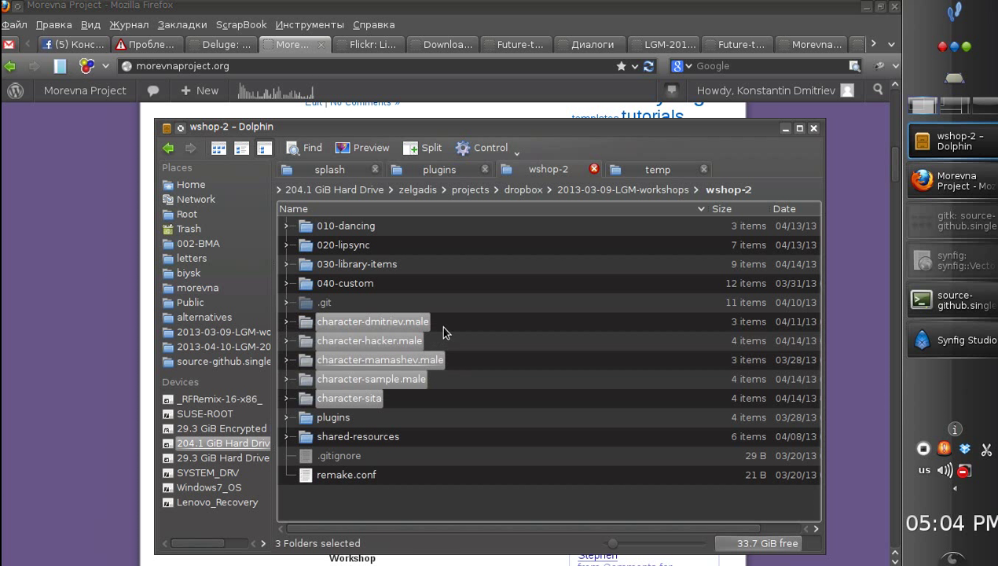
left_click(459, 330)
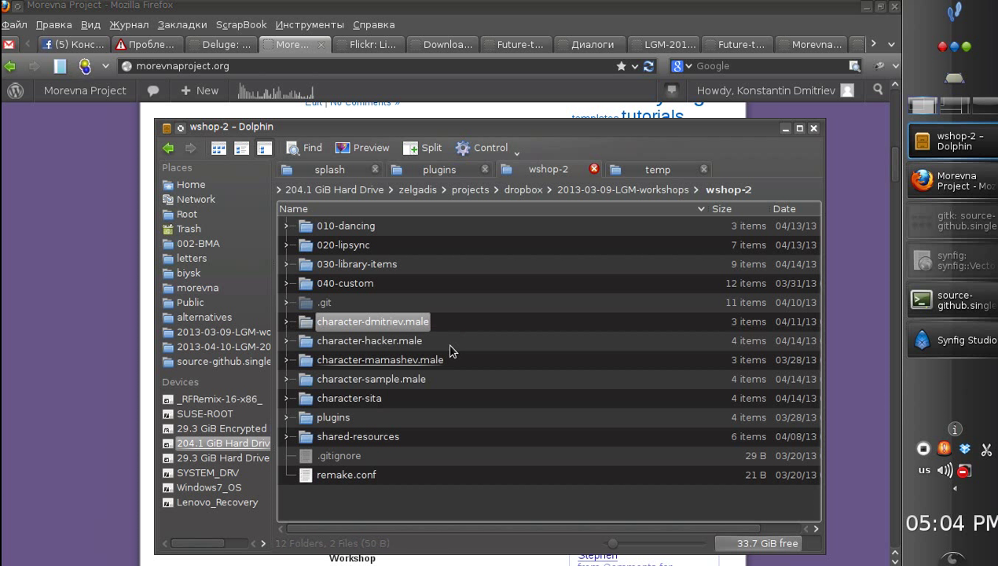
left_click_drag(440, 399, 455, 319)
left_click(455, 318)
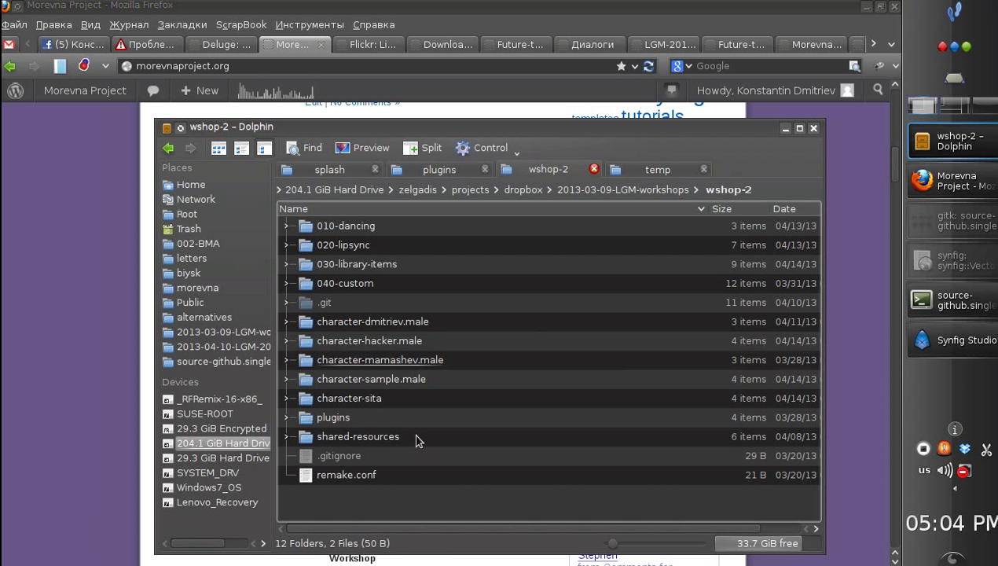
Examine the male and female subfolders of shared-resources and return to the wshop-2 folder.
left_click(392, 442)
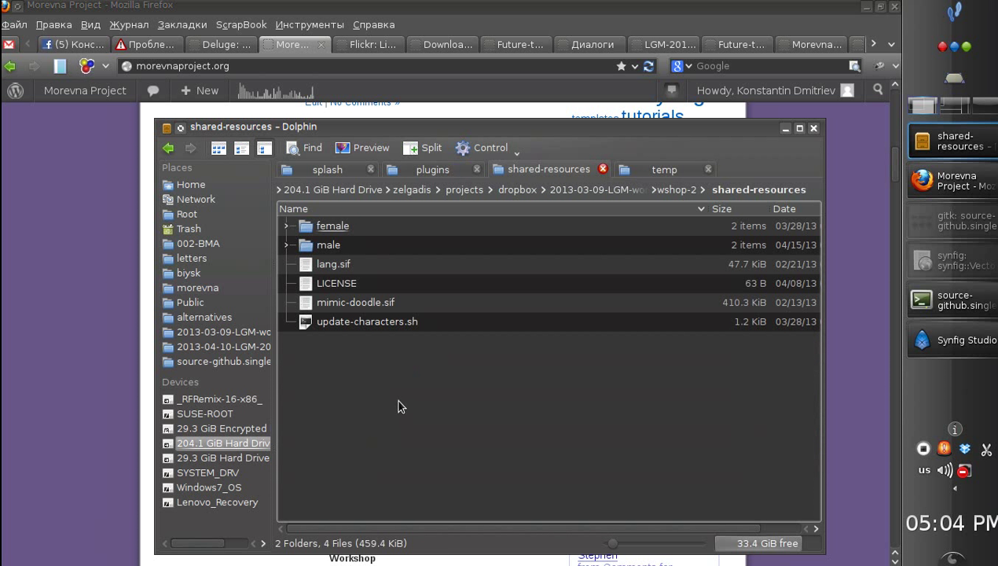
left_click(673, 190)
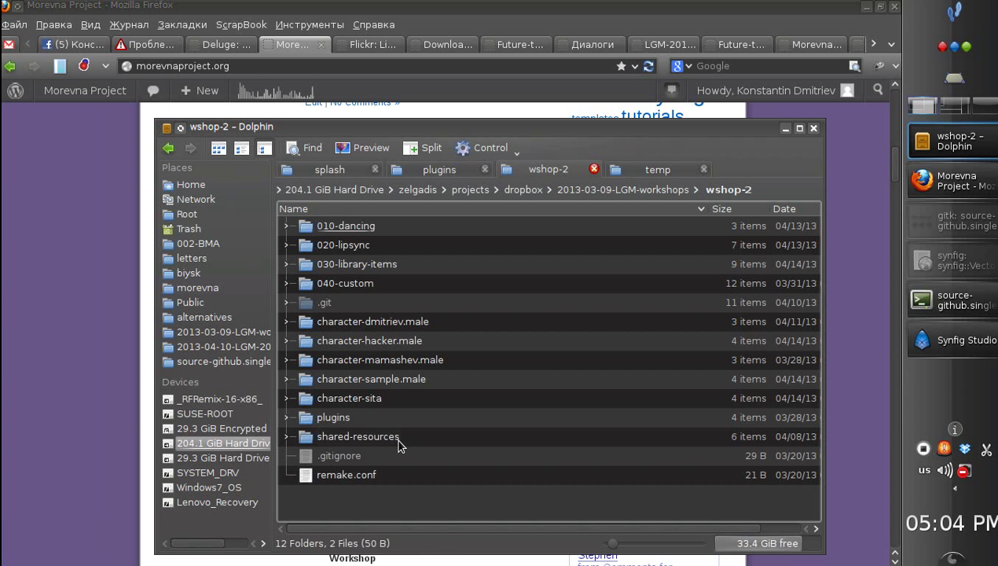
left_click(371, 442)
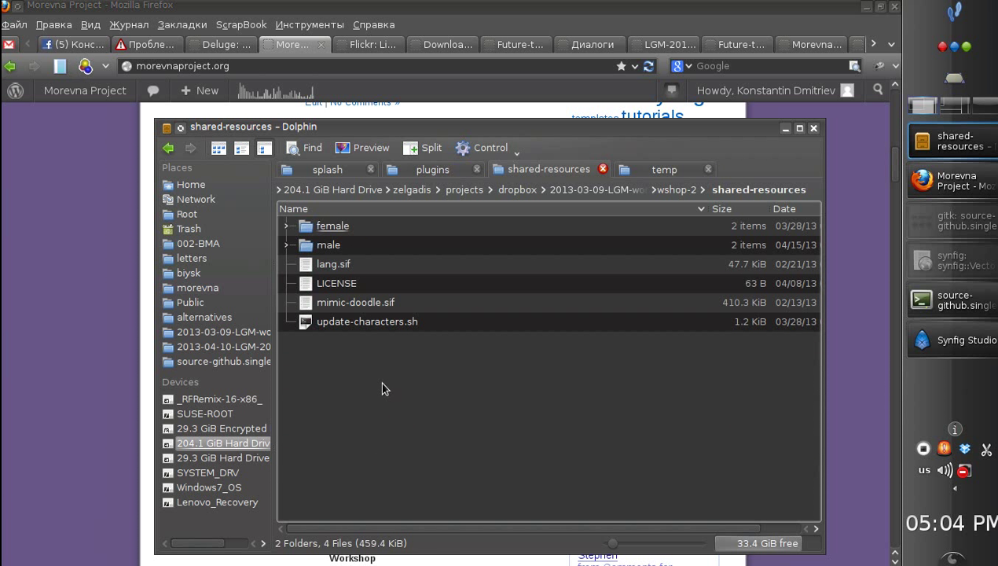
left_click(330, 246)
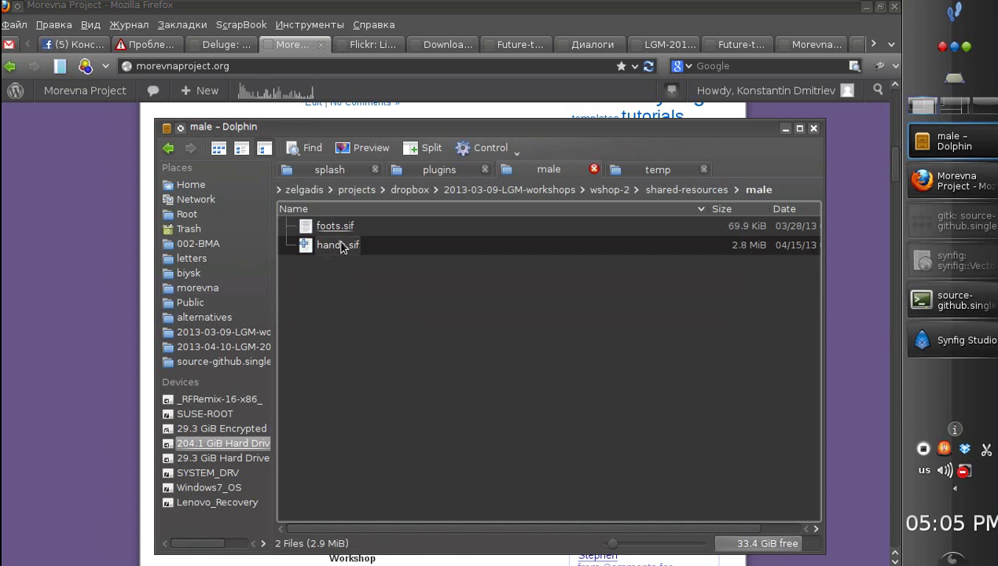
left_click(673, 192)
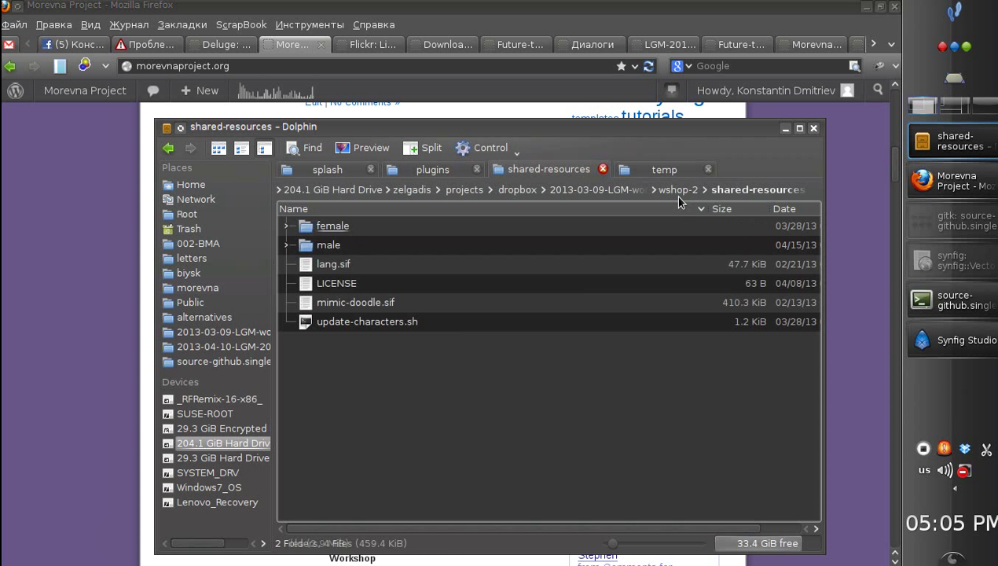
left_click(333, 227)
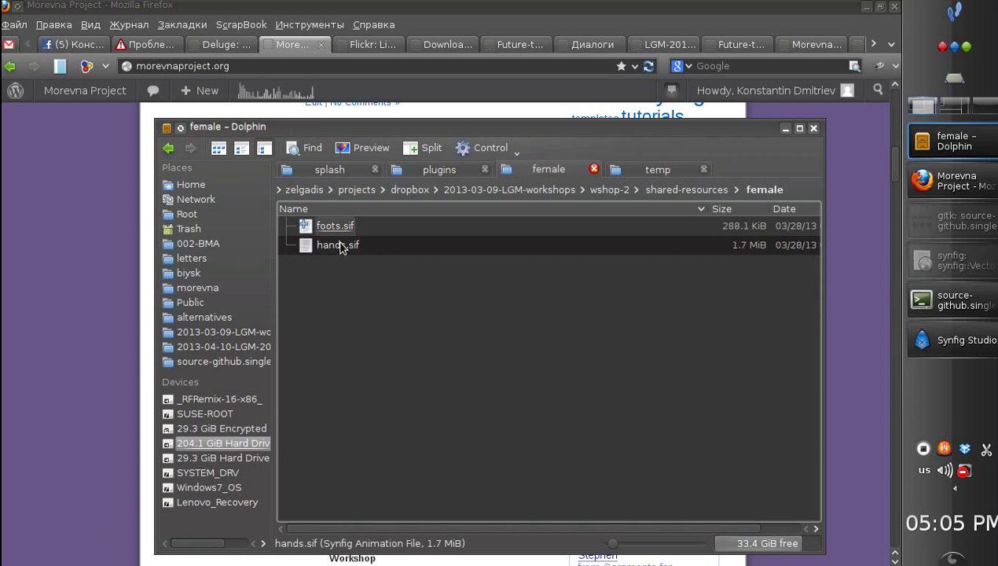
left_click(685, 191)
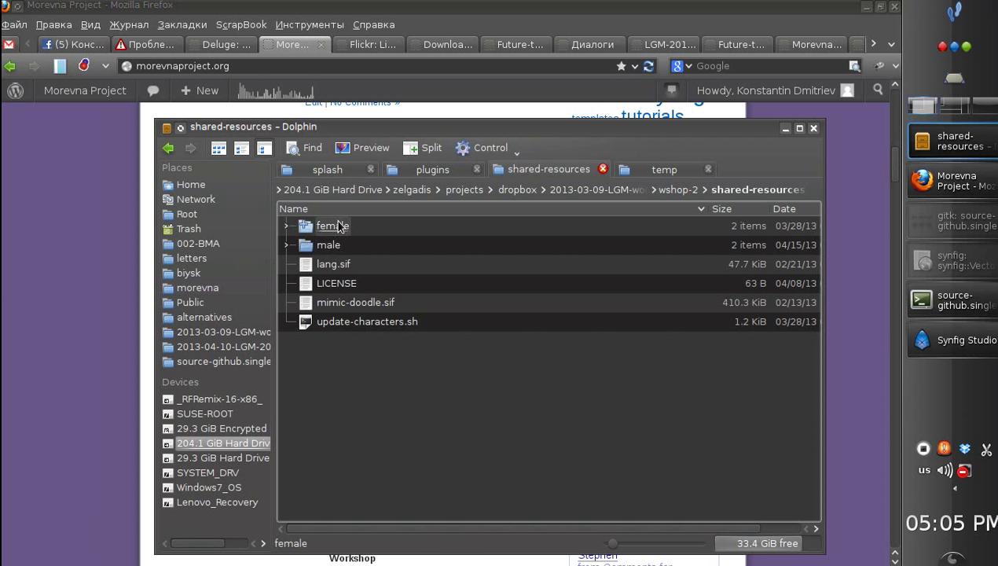
left_click(677, 190)
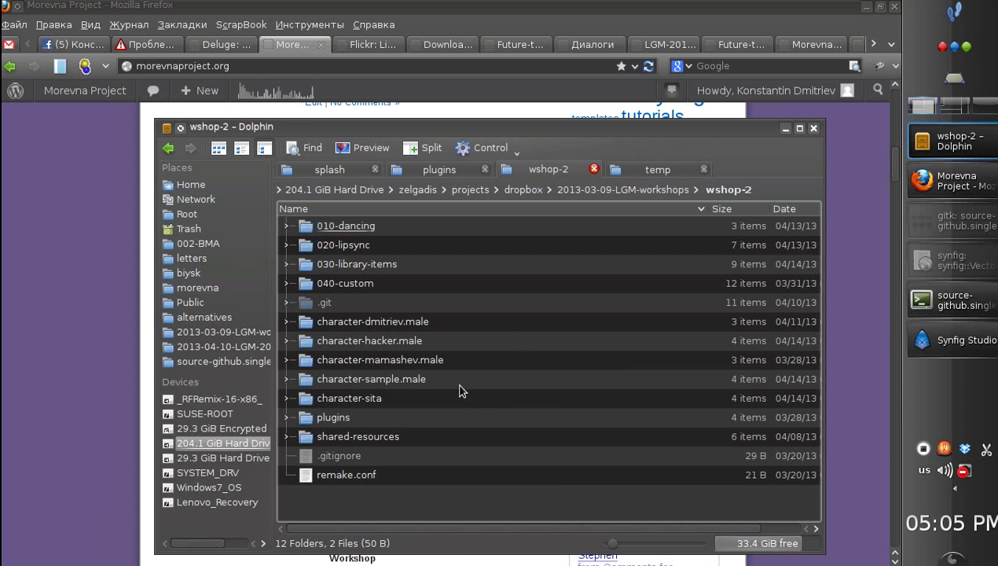
left_click_drag(440, 400, 459, 341)
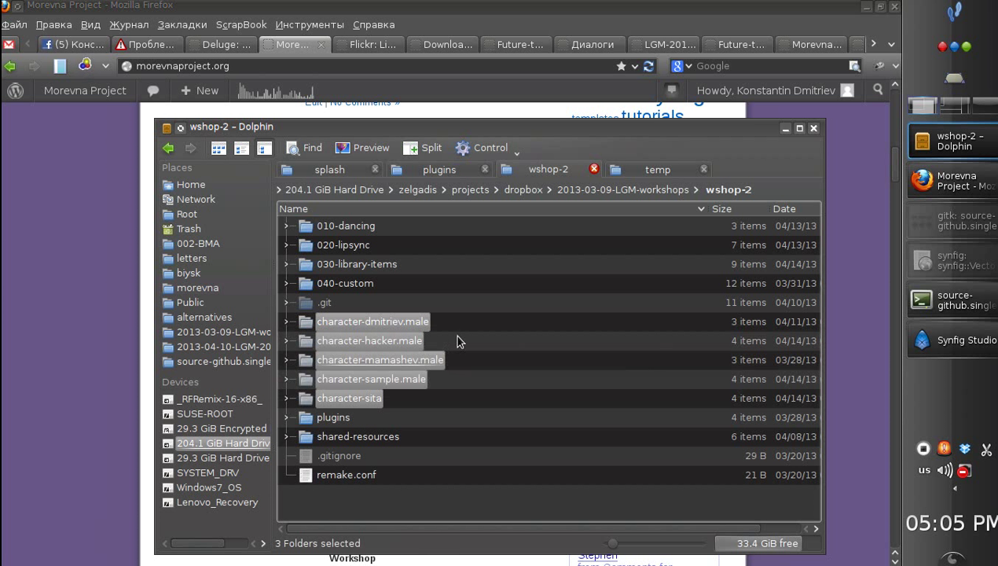
left_click(451, 402)
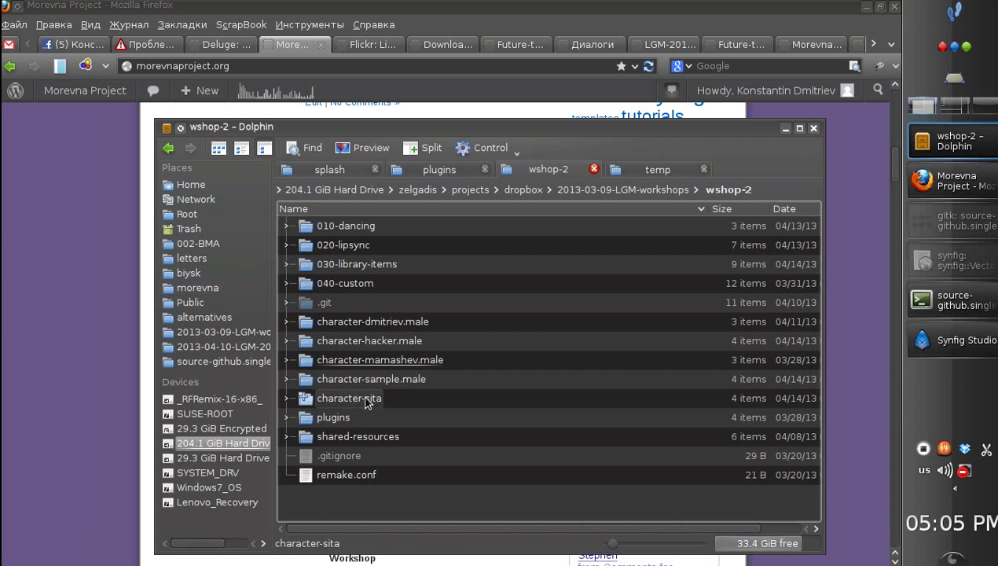
left_click(450, 322)
left_click_drag(442, 336, 444, 385)
left_click(442, 385)
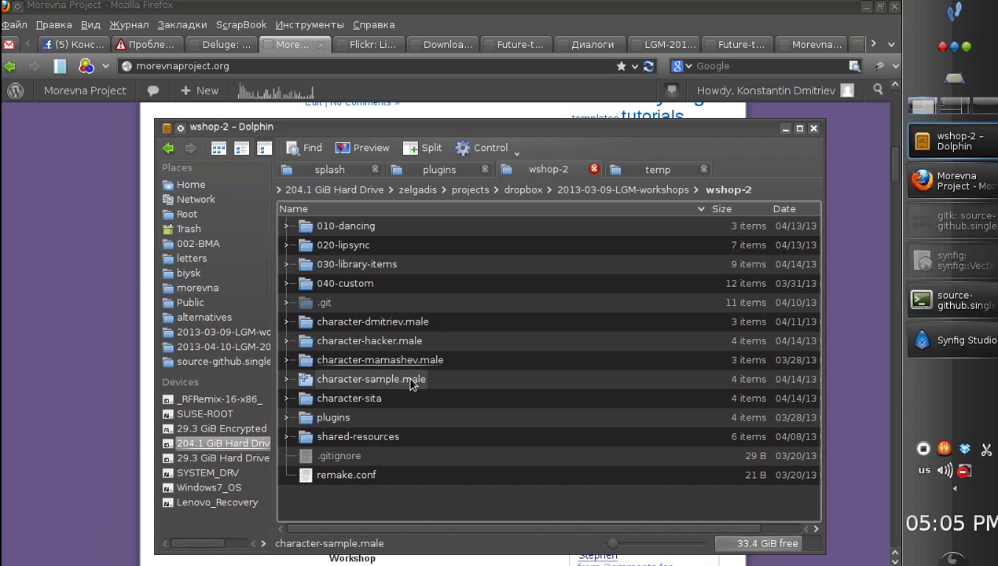
Open the shared-resources folder under wshop-2.
left_click(399, 439)
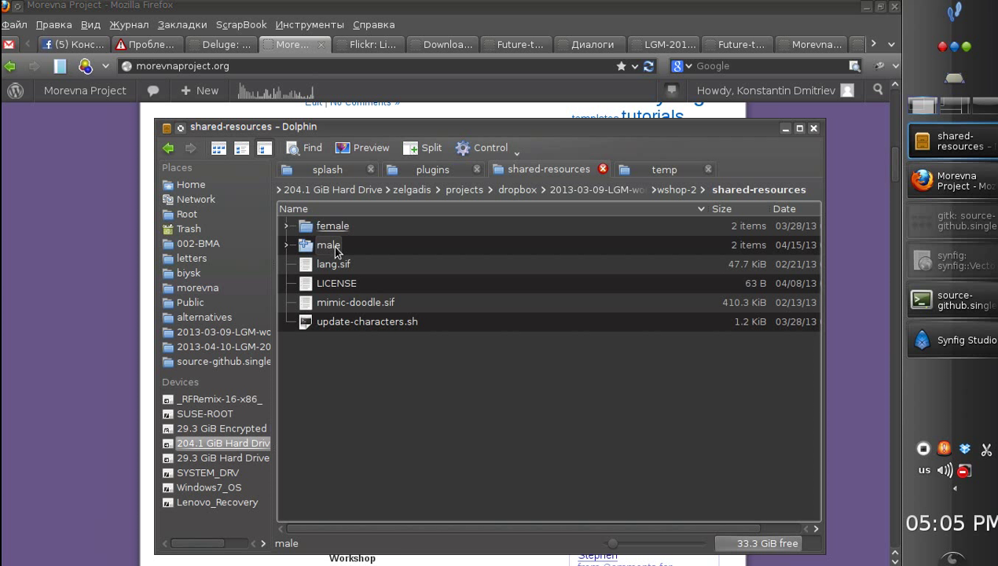
left_click(677, 190)
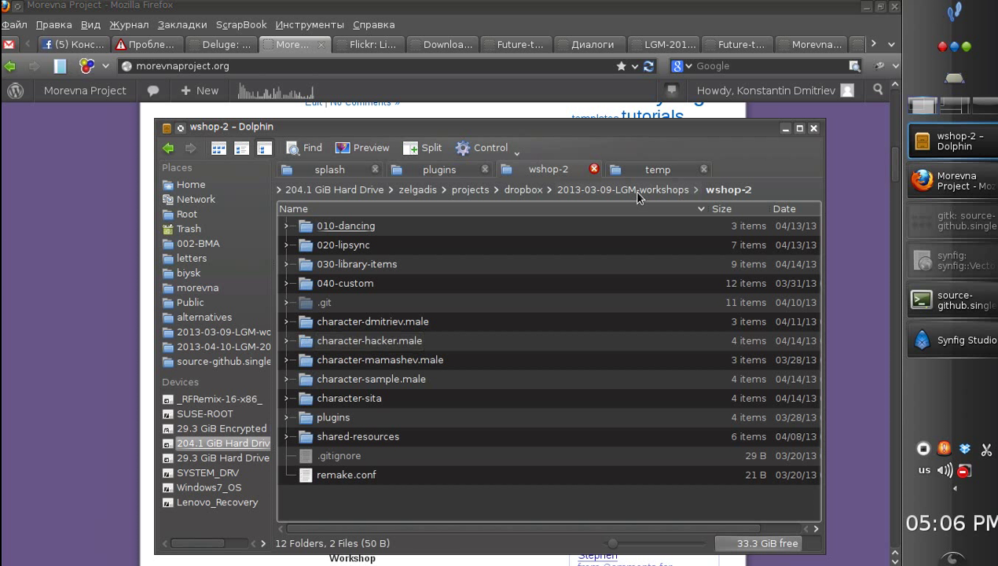
left_click(357, 436)
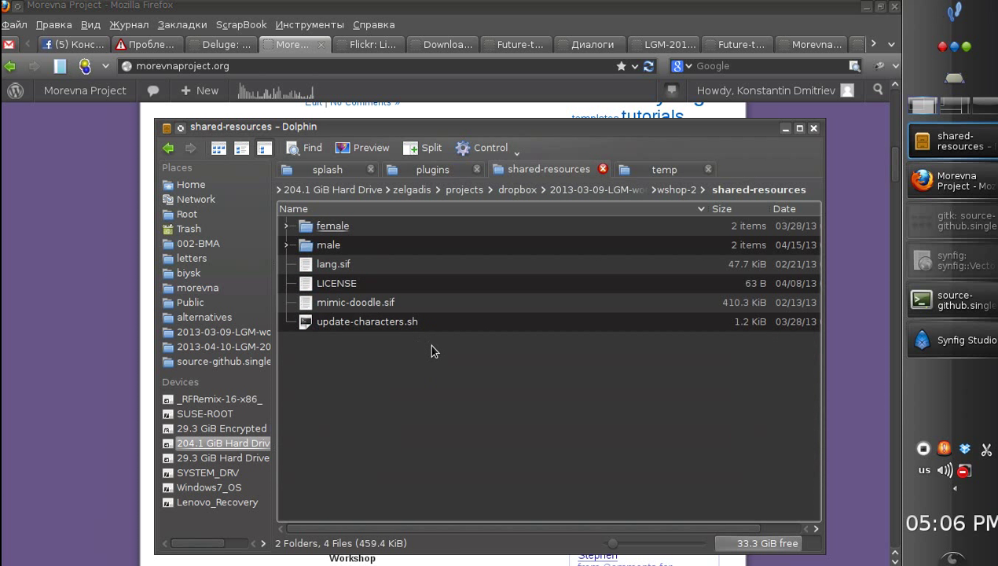
Open the female folder's hands.sif in Synfig Studio, examine its first gestures, close it and return to shared-resources in Dolphin.
left_click(331, 227)
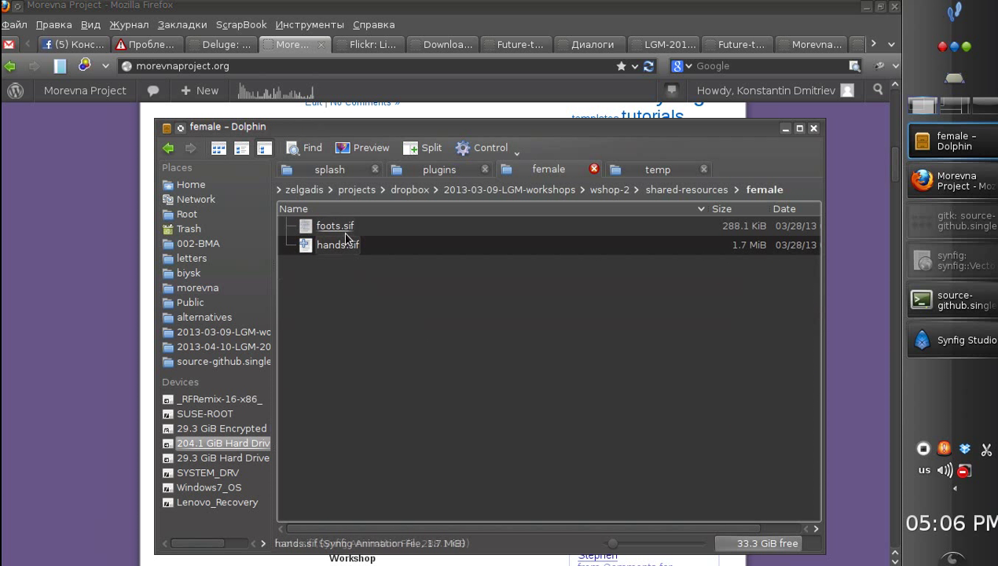
left_click(345, 246)
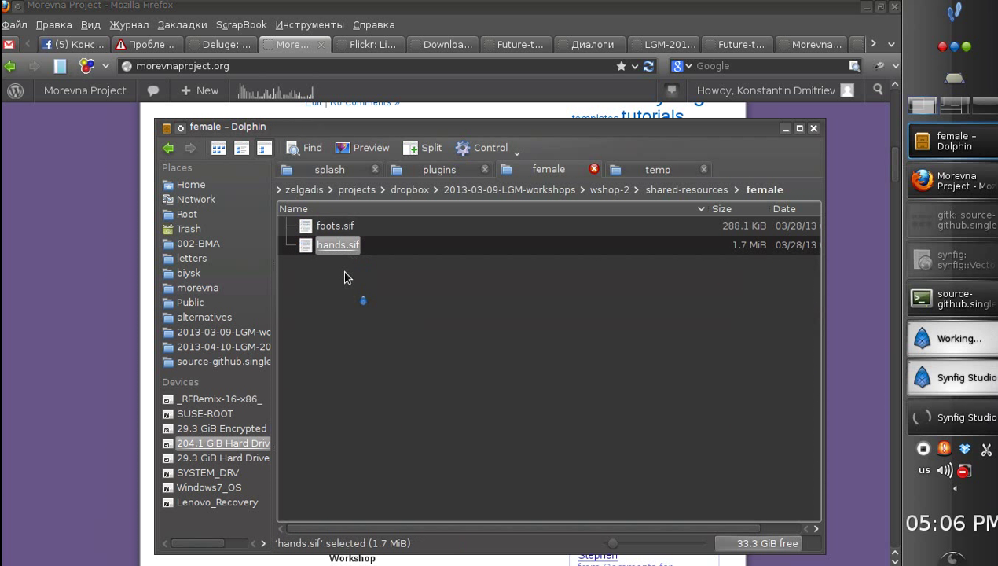
left_click(937, 343)
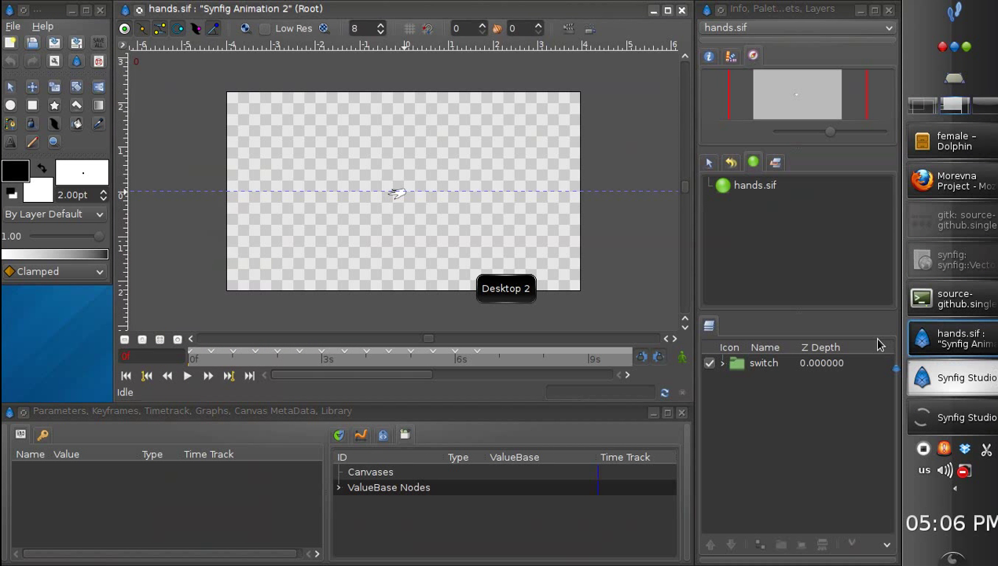
left_click_drag(830, 131, 846, 132)
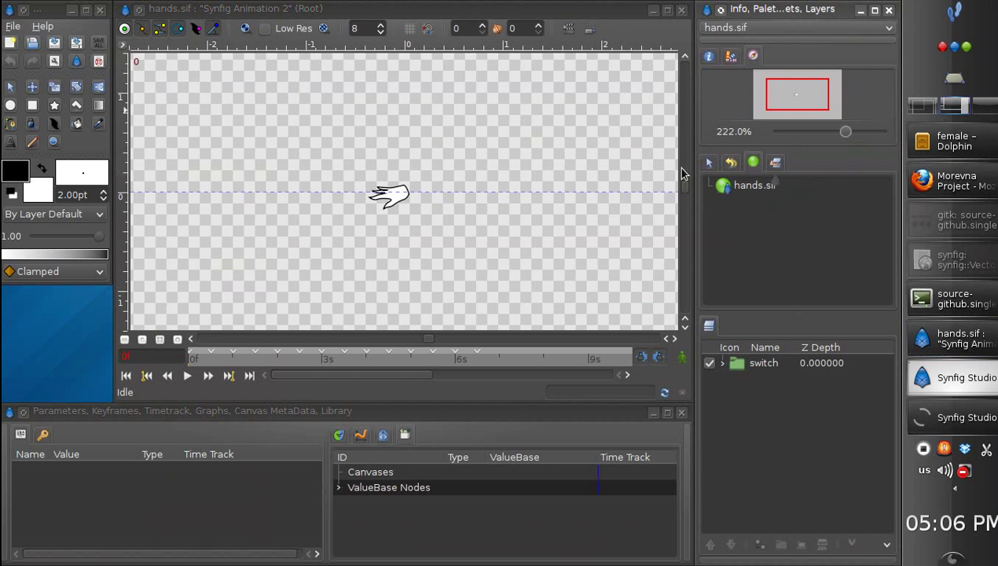
left_click(228, 377)
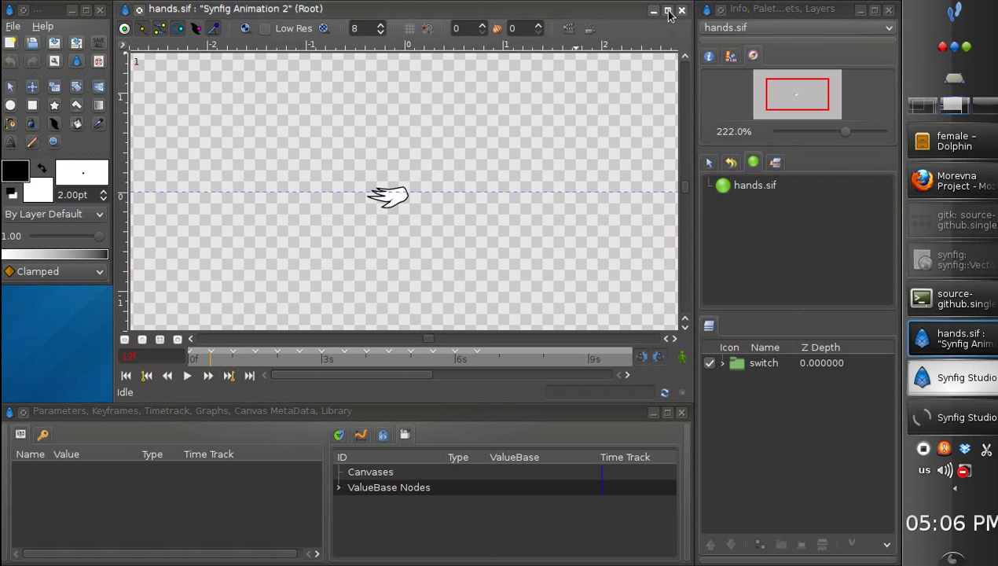
left_click(228, 375)
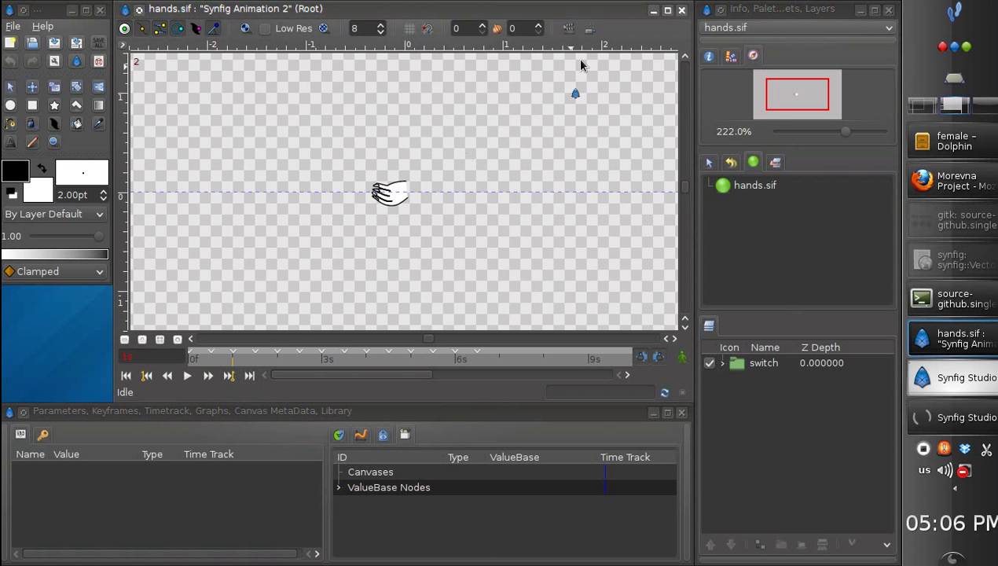
left_click(681, 11)
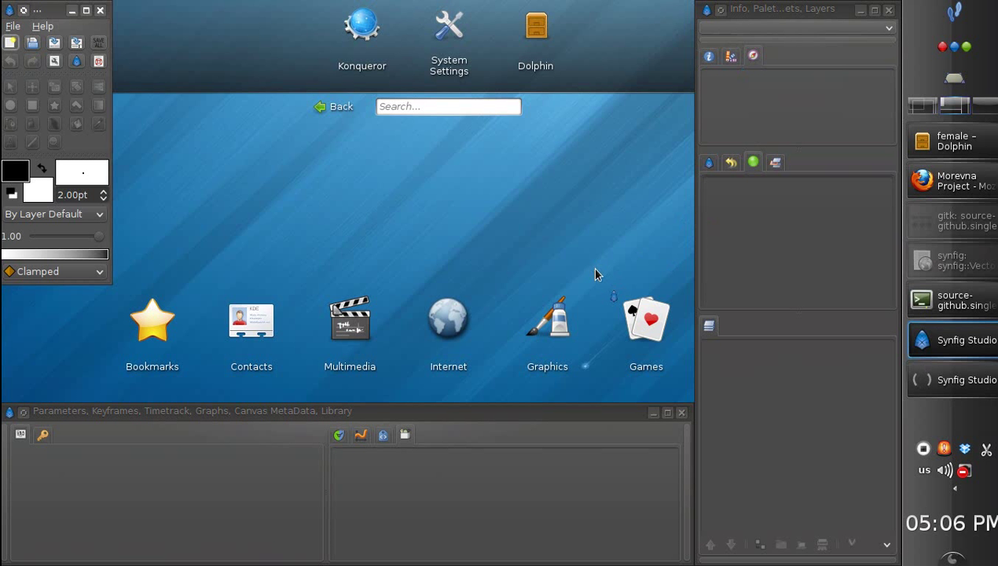
key("alt+Tab")
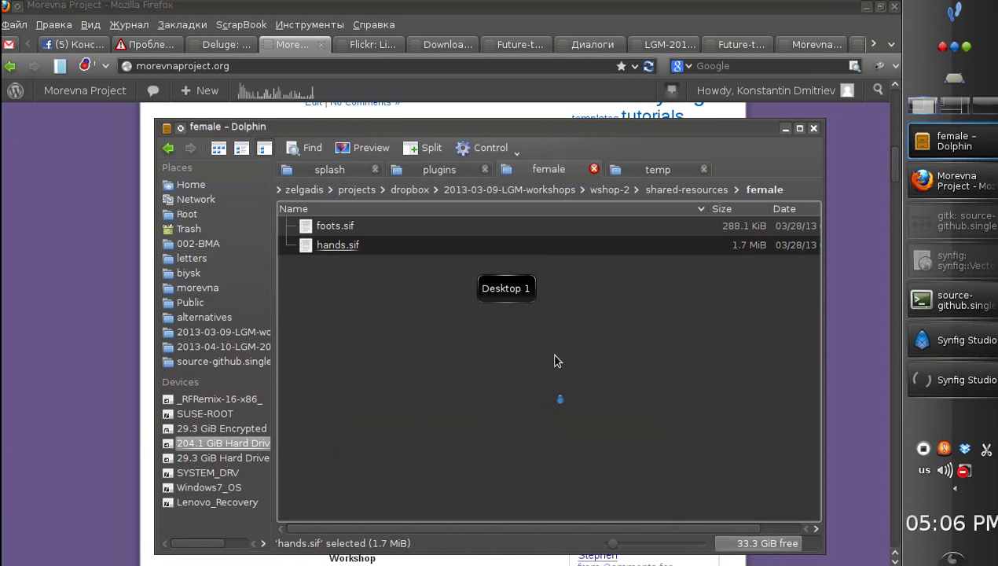
key("BackSpace")
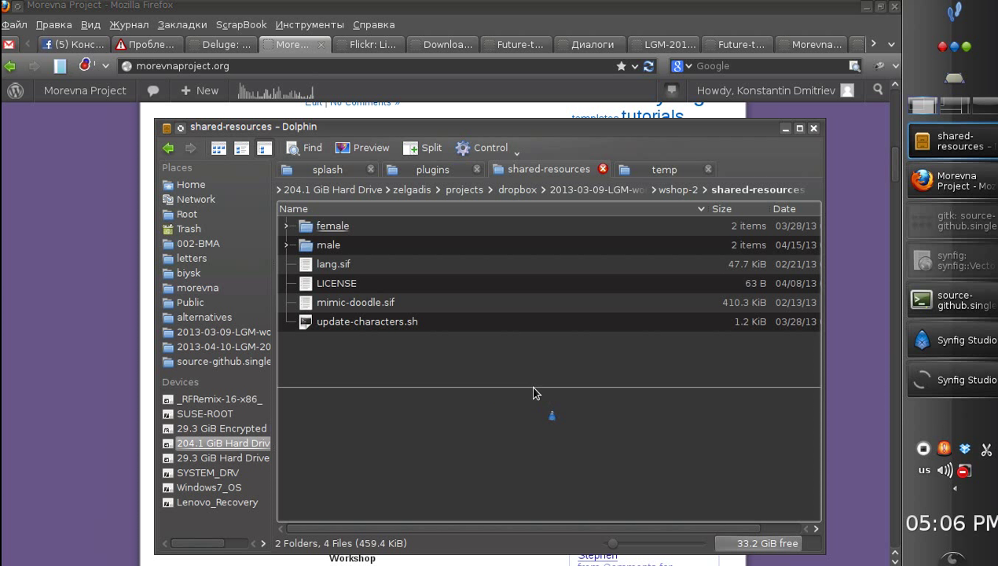
Create a folder named monster inside shared-resources.
right_click(444, 381)
mouse_move(483, 378)
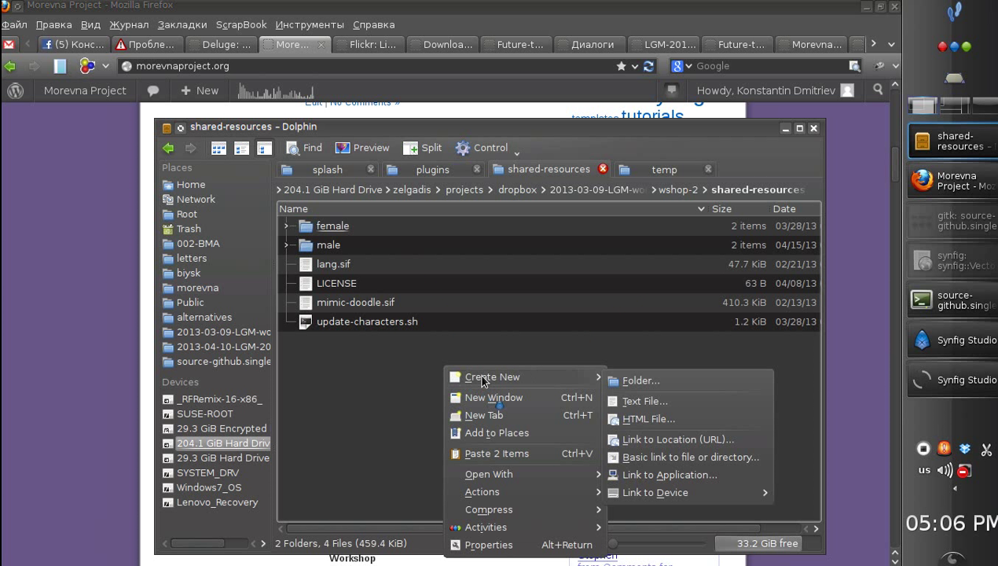
left_click(641, 381)
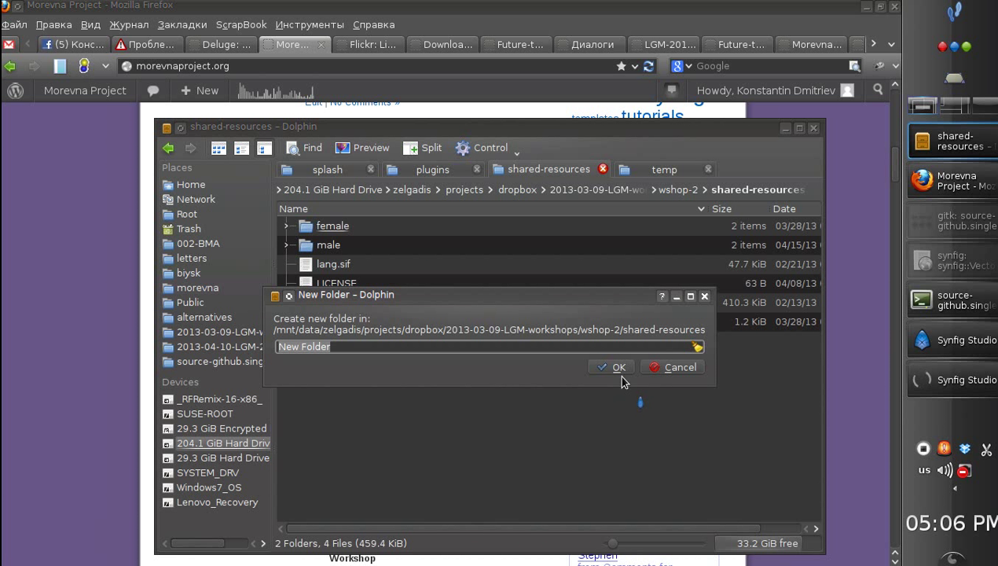
type("monster")
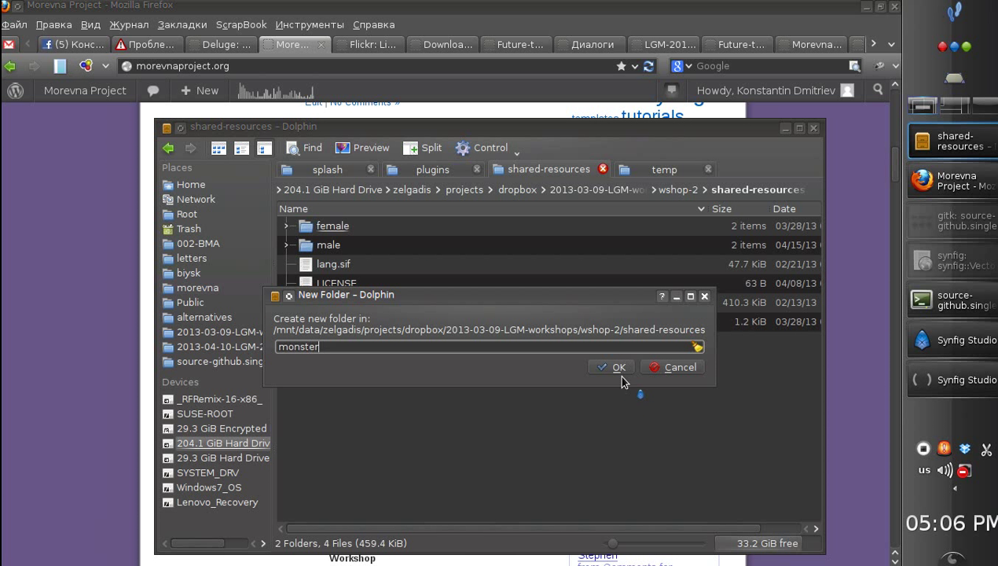
left_click(618, 373)
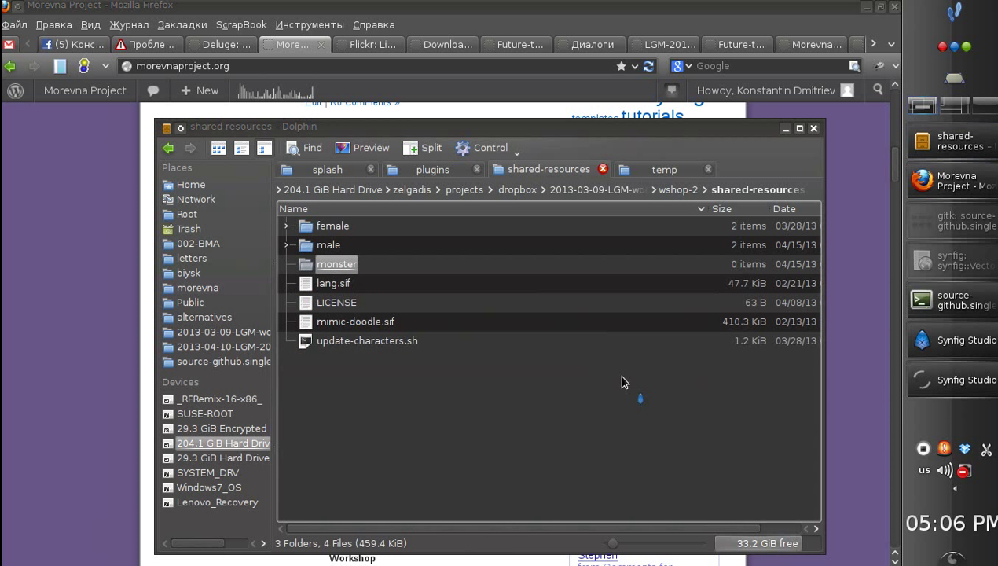
Copy foots.sif and hands.sif from the male folder into the monster folder and return to shared-resources.
left_click(328, 245)
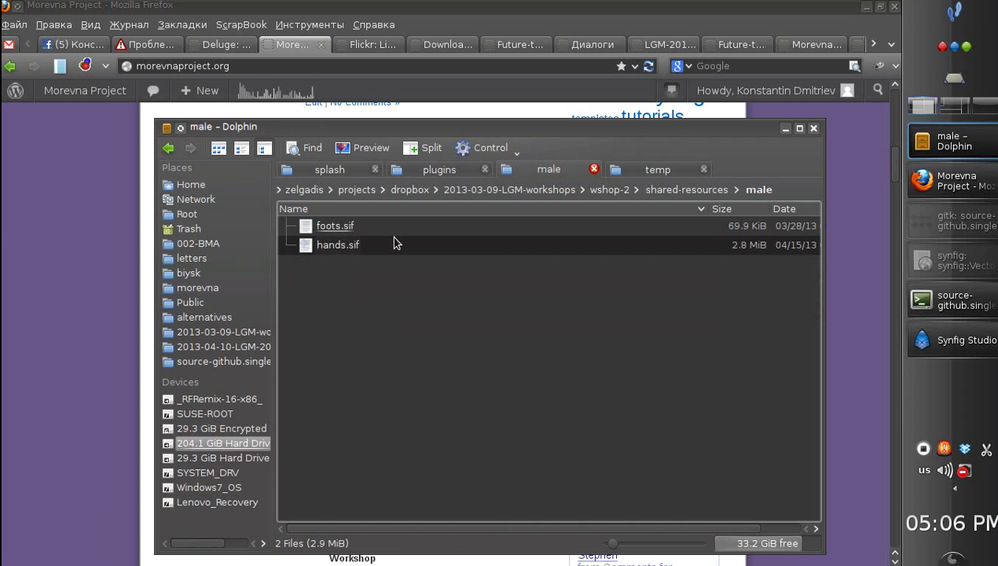
key("ctrl+a")
right_click(345, 243)
left_click(369, 269)
left_click(667, 197)
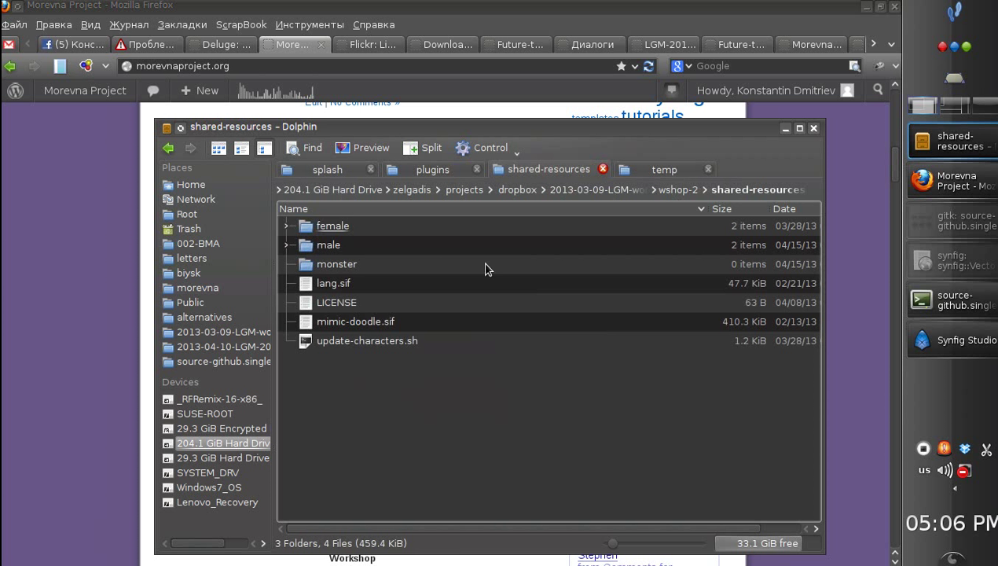
left_click(333, 261)
right_click(387, 299)
left_click(466, 380)
left_click(470, 366)
left_click(686, 191)
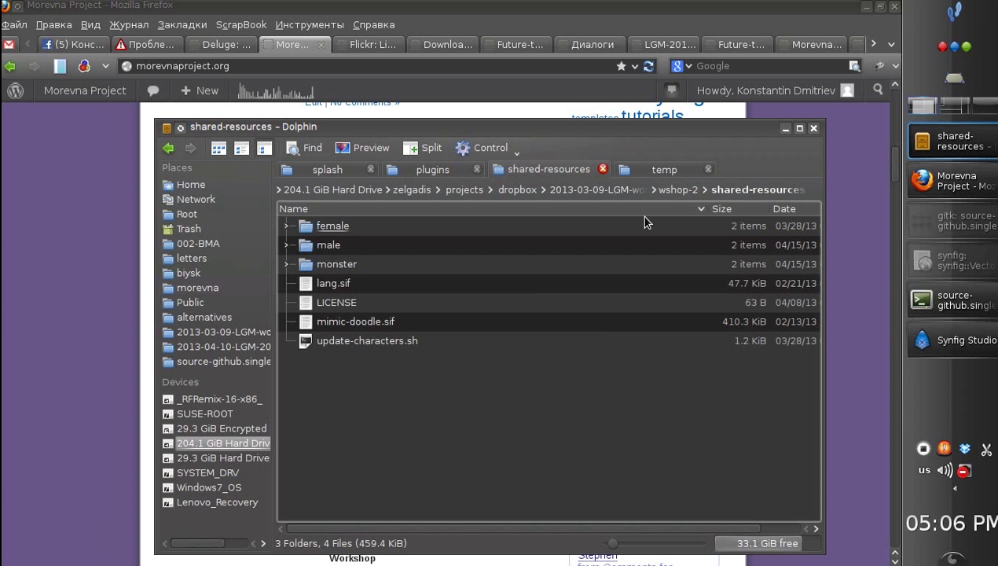
Permanently delete the monster folder from shared-resources.
left_click(364, 260, "ctrl")
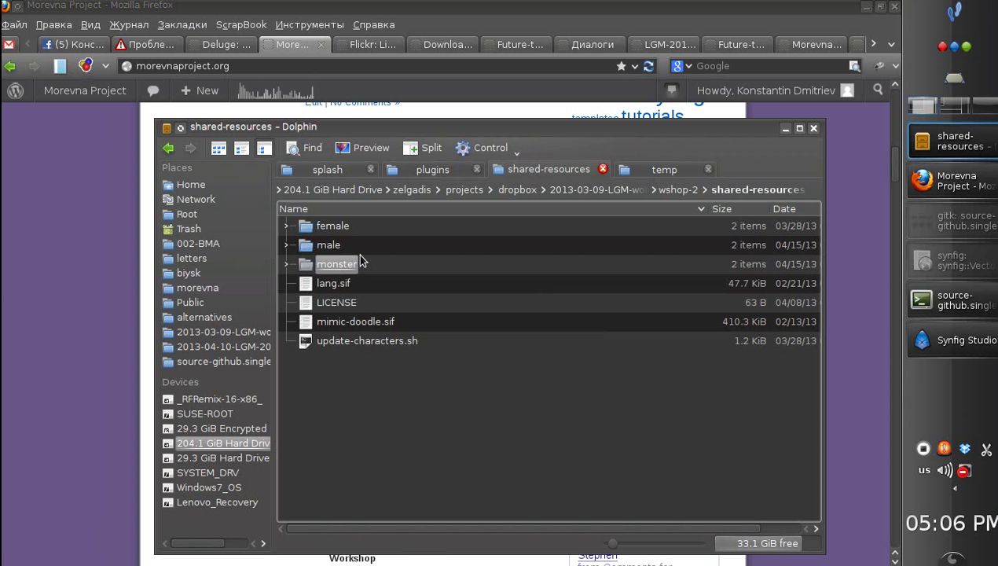
left_click(669, 189)
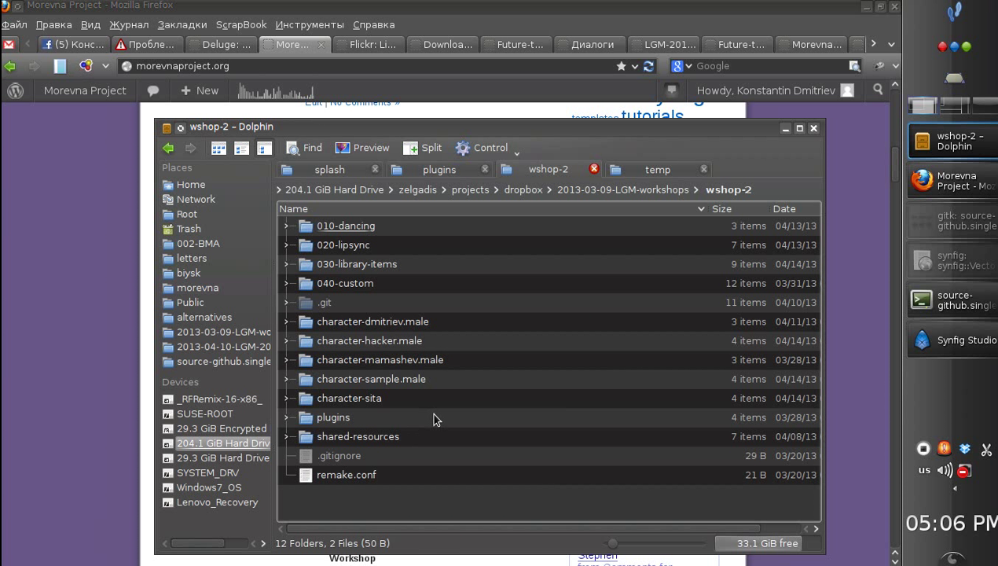
left_click(398, 437)
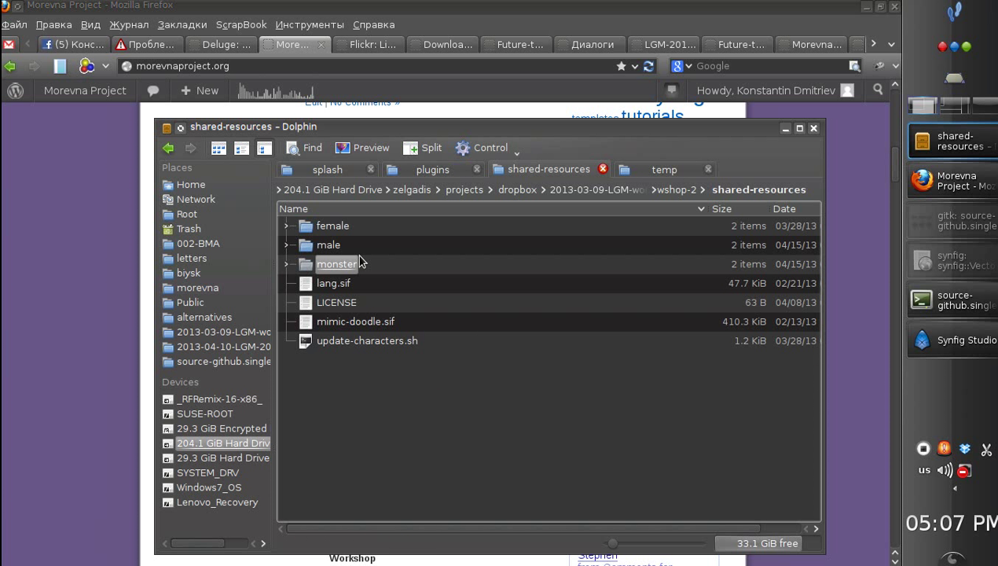
key("shift+Delete")
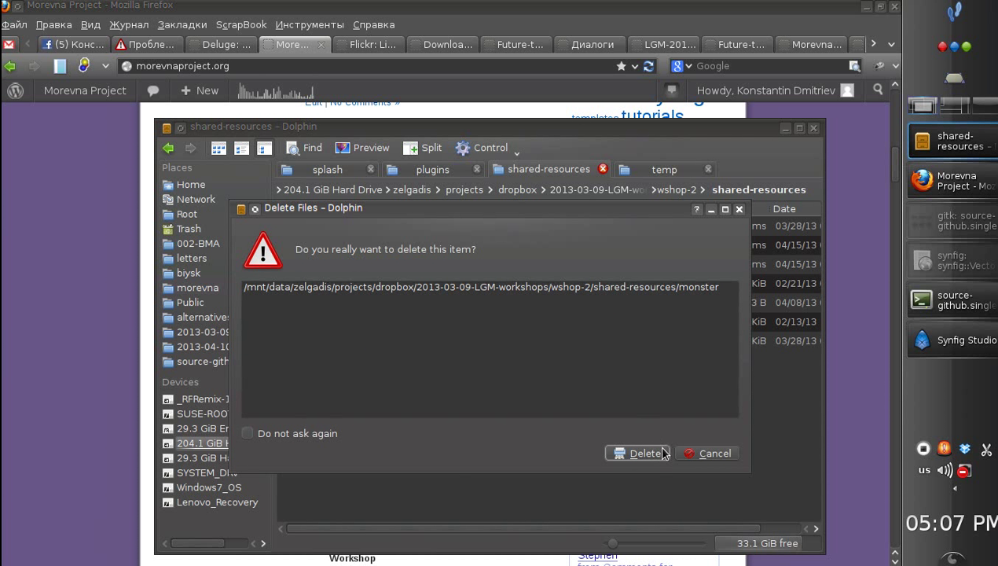
left_click(636, 453)
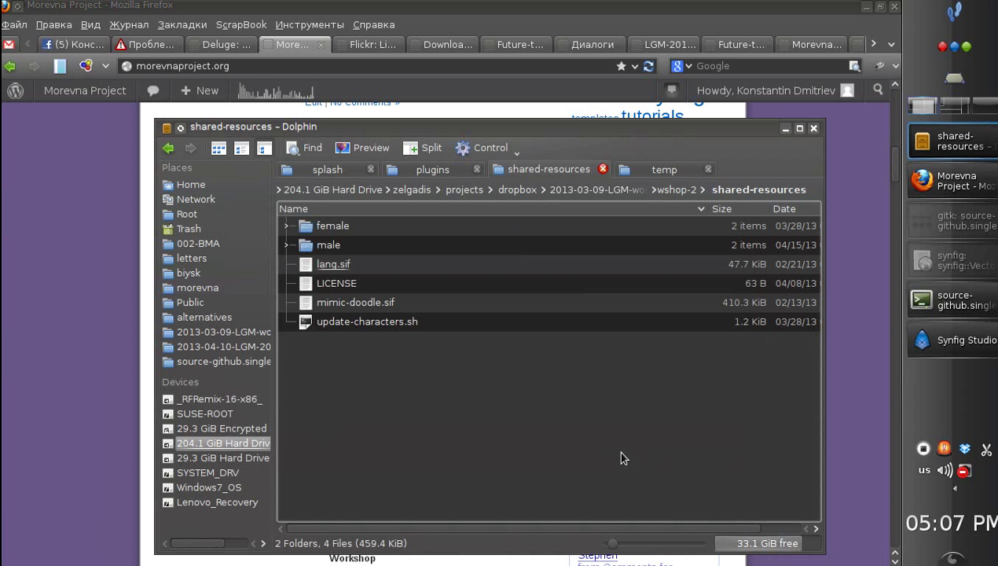
Examine the contents of the wshop-2 and shared-resources folders, returning to wshop-2.
left_click(677, 190)
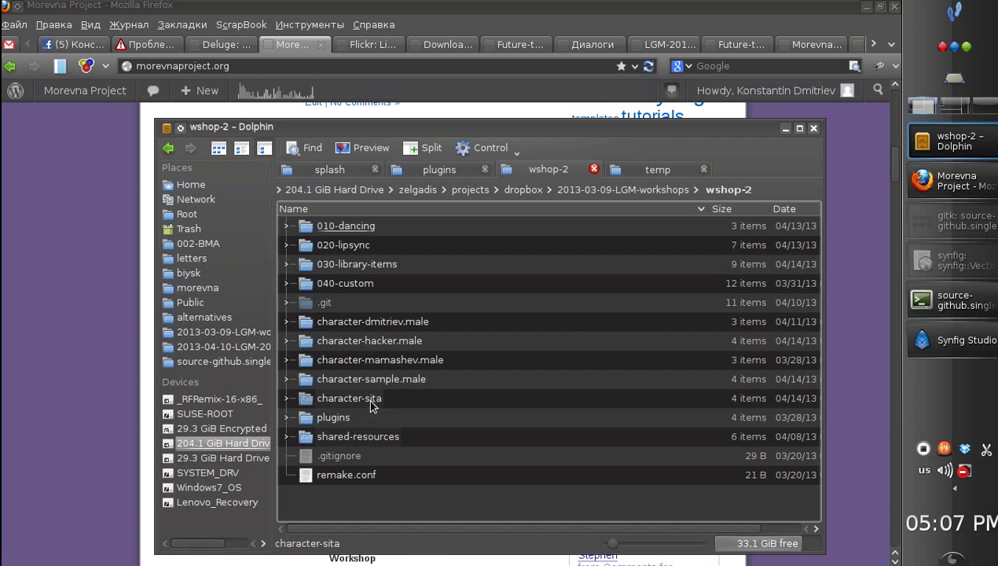
left_click(372, 437)
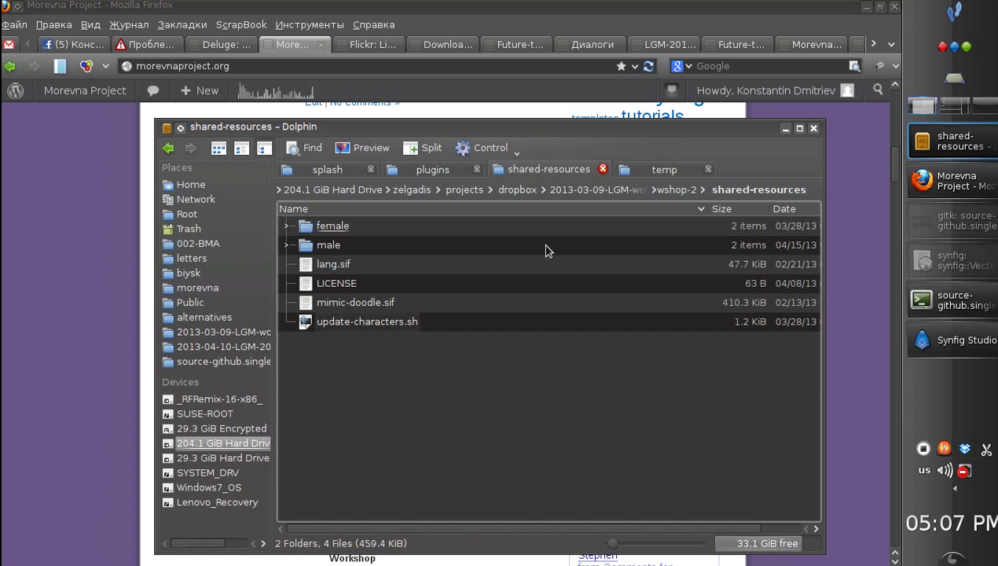
left_click(668, 192)
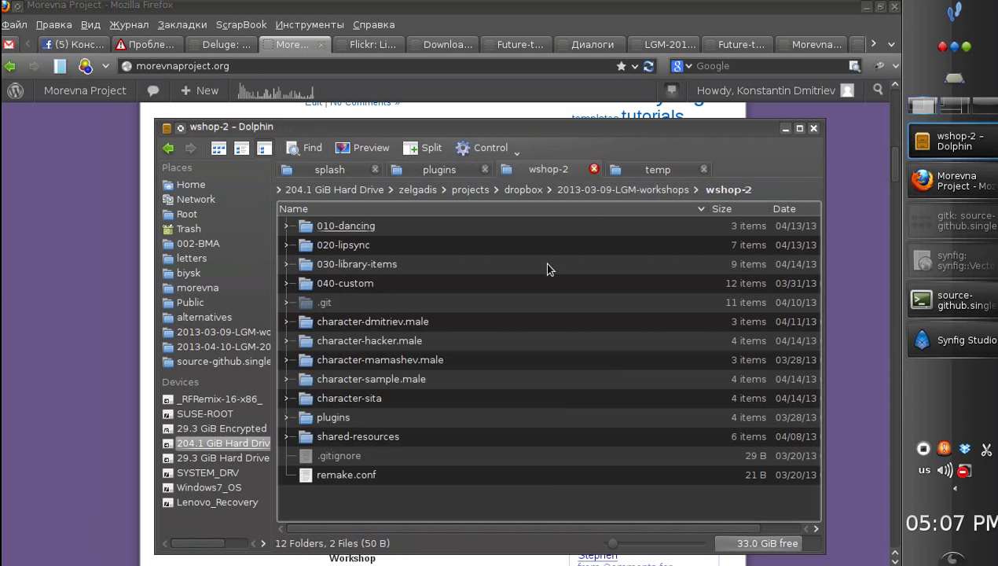
Open 00-sita-front.sif from the character-sita folder in Synfig Studio, dismiss its warnings and set the preview quality to 4.
left_click(354, 398)
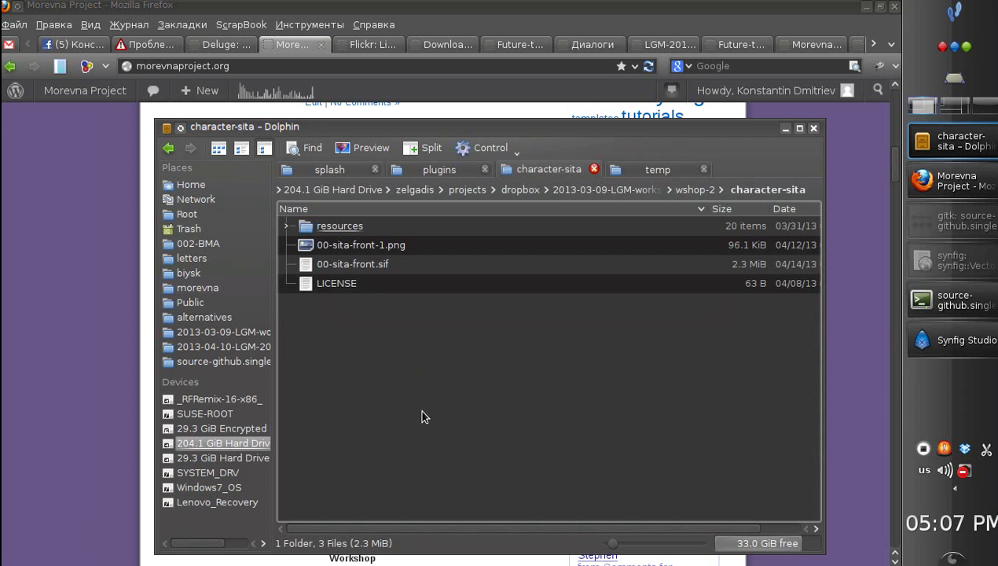
double_click(380, 265)
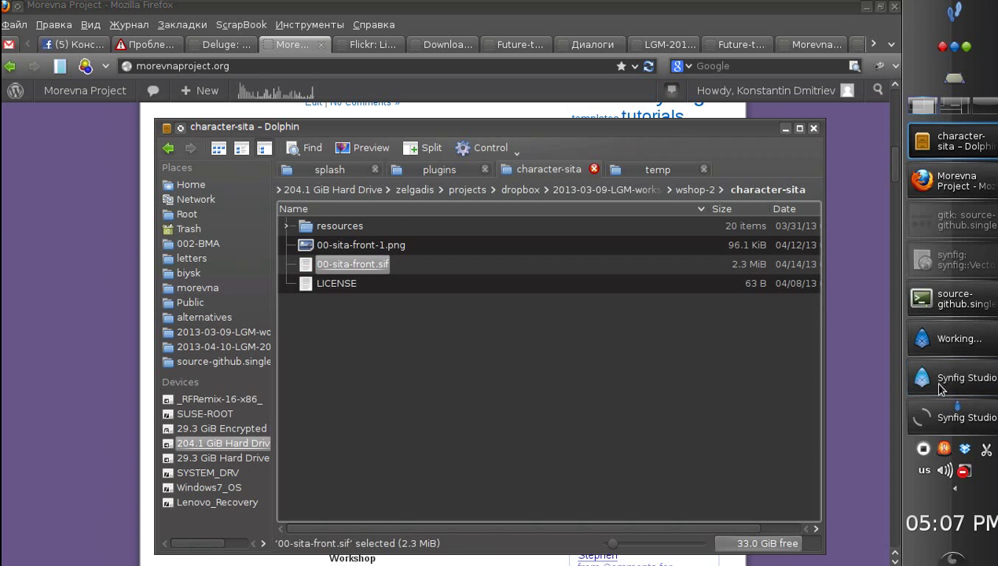
left_click(934, 329)
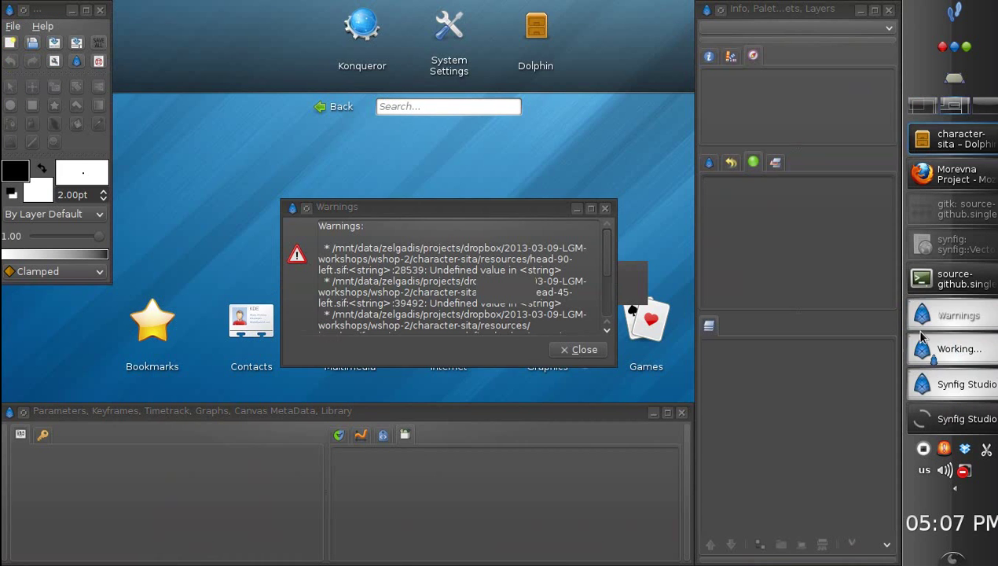
left_click(583, 349)
left_click_drag(825, 133, 835, 138)
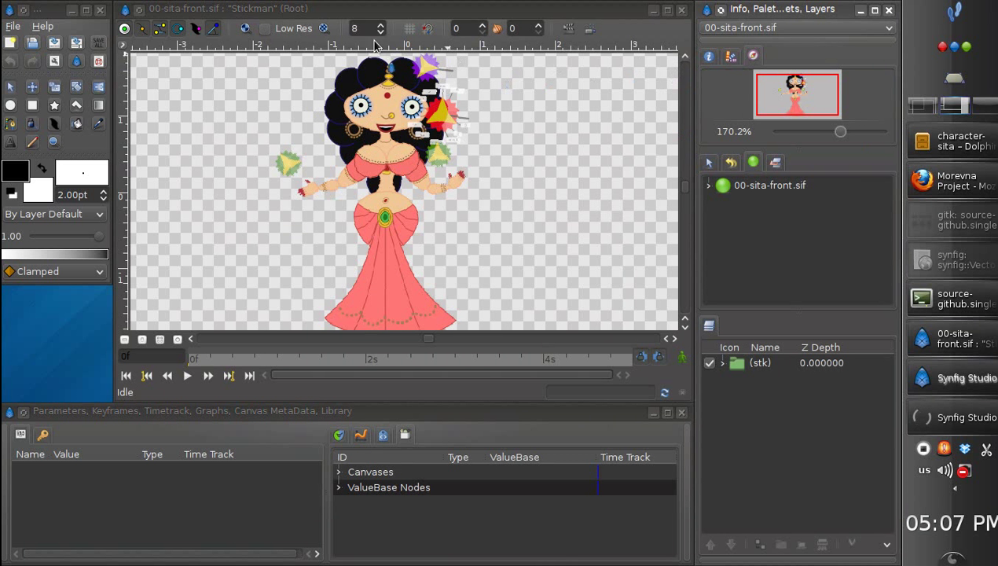
scroll(380, 30, "down", 4)
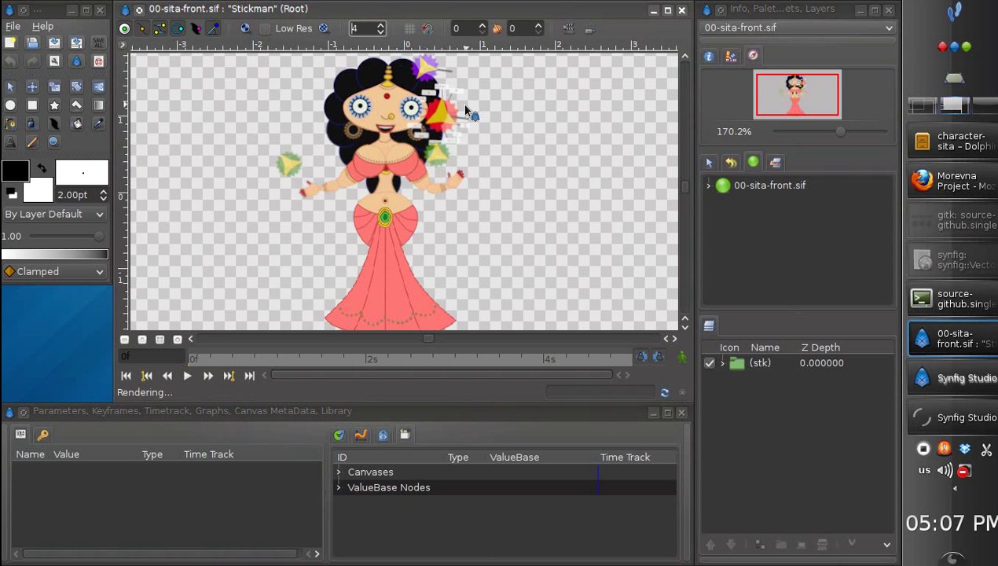
Show the (stk)-control handles and test the rig by moving the character's hip and arm handles.
left_click(774, 163)
left_click(778, 198)
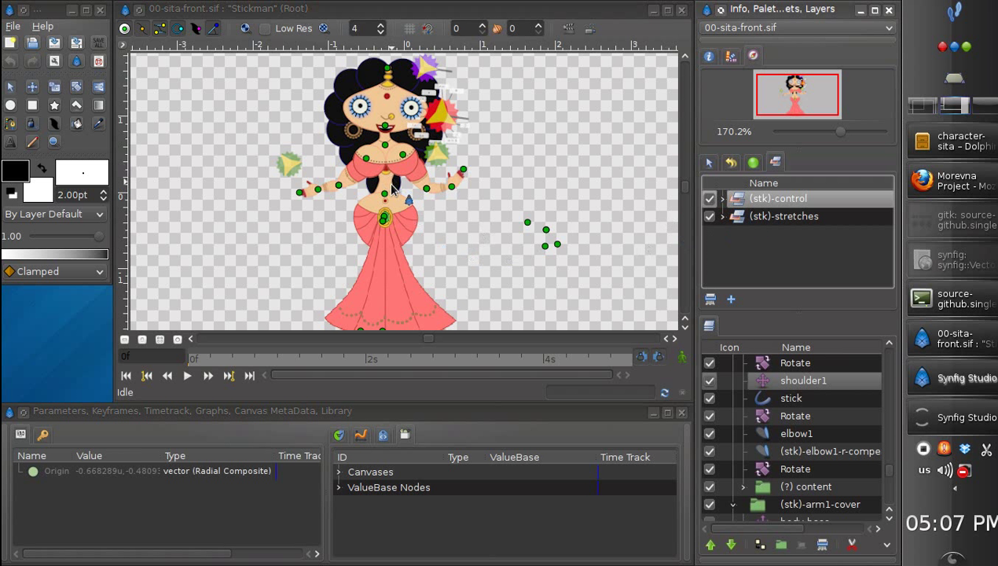
mouse_move(382, 224)
left_mouse_down()
mouse_move(406, 225)
mouse_move(383, 228)
left_mouse_up()
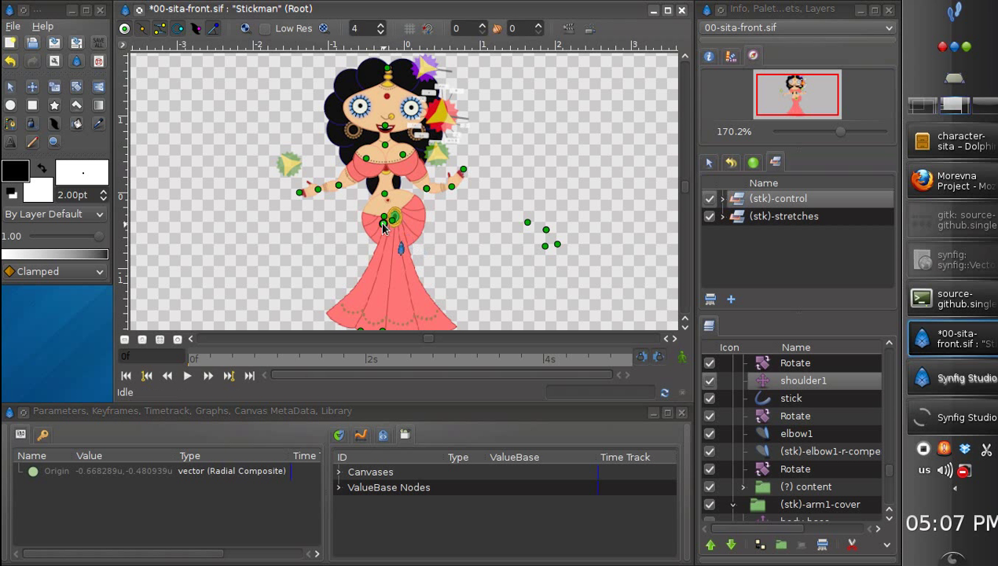
mouse_move(452, 187)
left_mouse_down()
mouse_move(458, 173)
mouse_move(464, 185)
left_mouse_up()
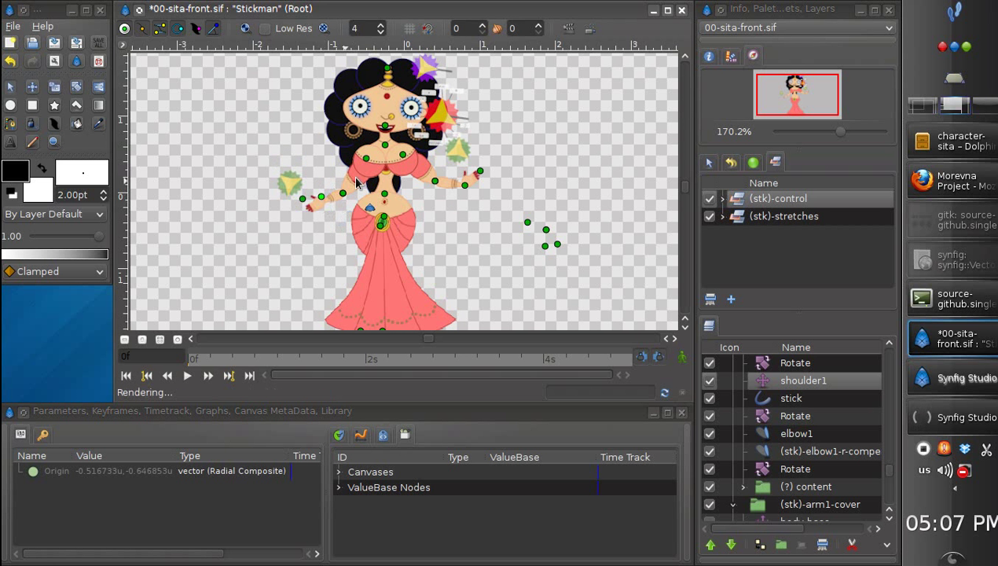
Select the mouth controller beside the head and rotate it to change the mouth shape, bringing the raised hand into view.
left_click_drag(839, 131, 858, 132)
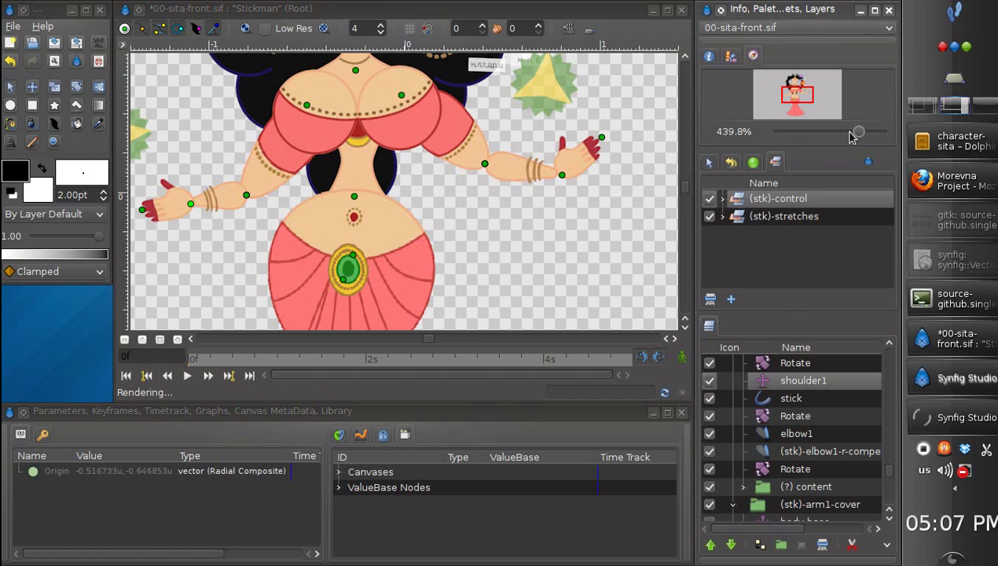
left_click(783, 105)
left_click_drag(783, 106, 798, 84)
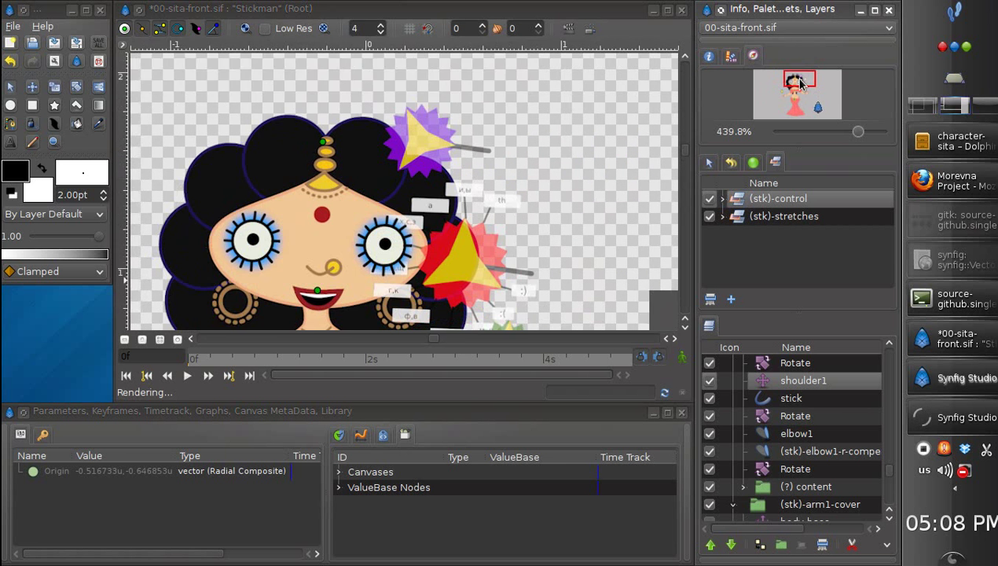
left_click(459, 201)
mouse_move(499, 241)
left_mouse_down()
mouse_move(484, 259)
mouse_move(506, 223)
left_mouse_up()
left_click_drag(811, 104, 819, 114)
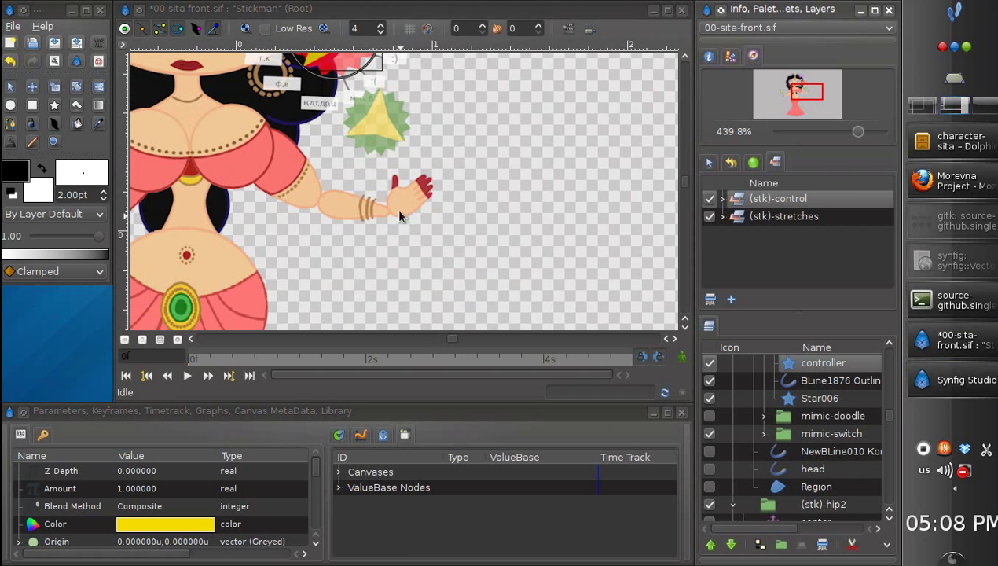
Select the green hand controller above the character's raised hand and rotate it so it points straight up.
left_click(389, 133)
left_click_drag(405, 125, 378, 79)
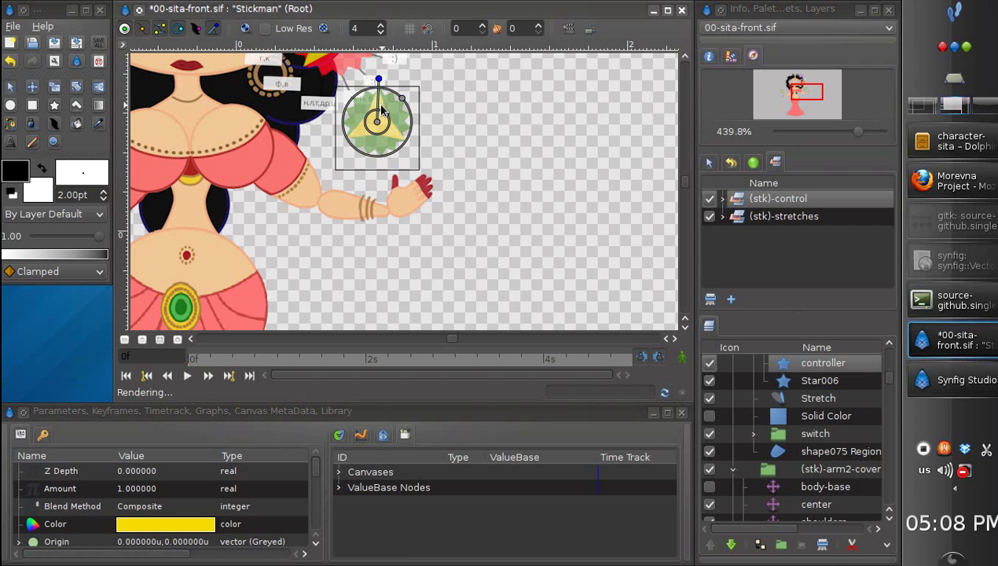
Save the changes to 00-sita-front.sif and close the file.
key("ctrl+s")
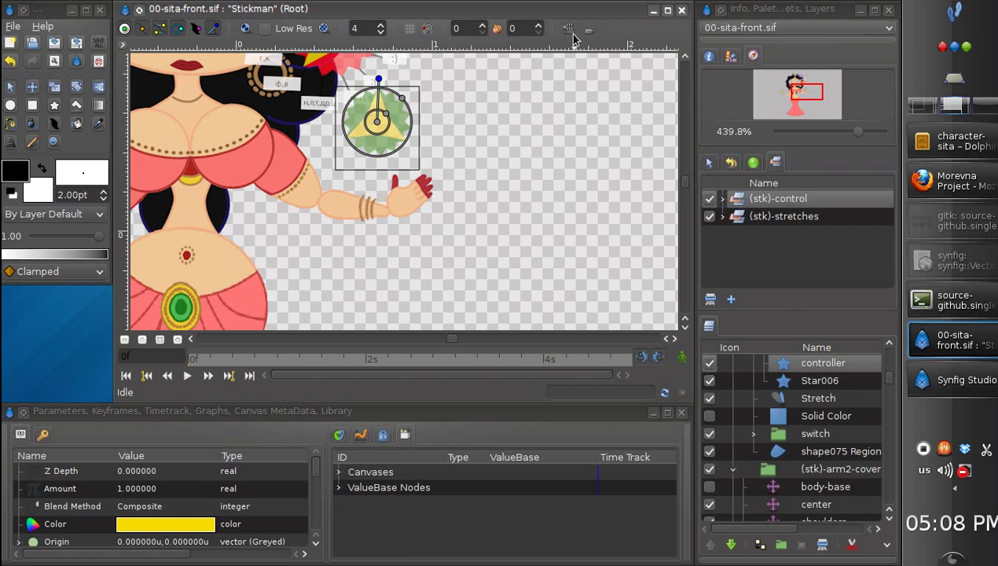
left_click(568, 104)
left_click(681, 10)
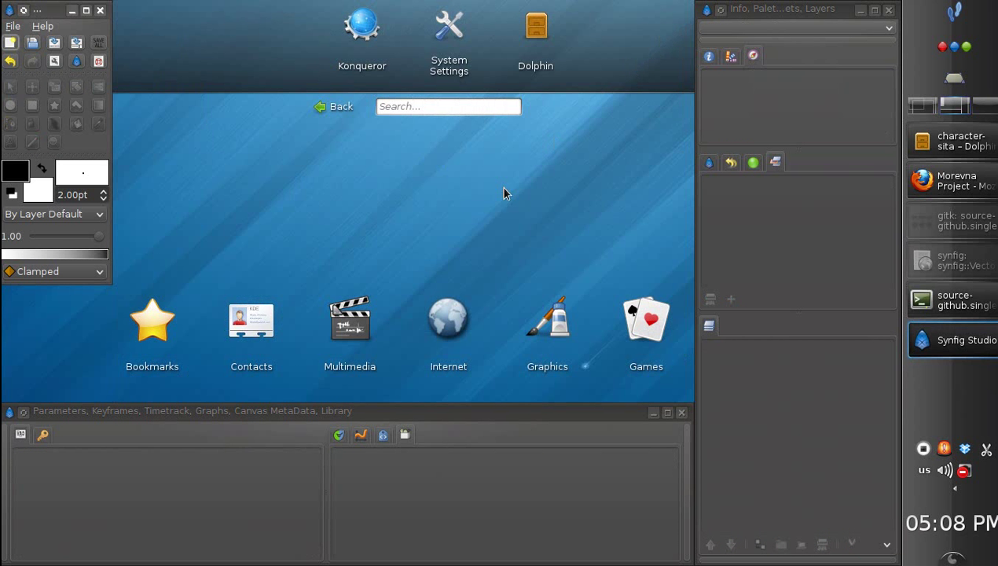
Switch to the Dolphin file manager and examine the male folder entry in wshop-2's shared-resources, returning to wshop-2.
left_click(955, 142)
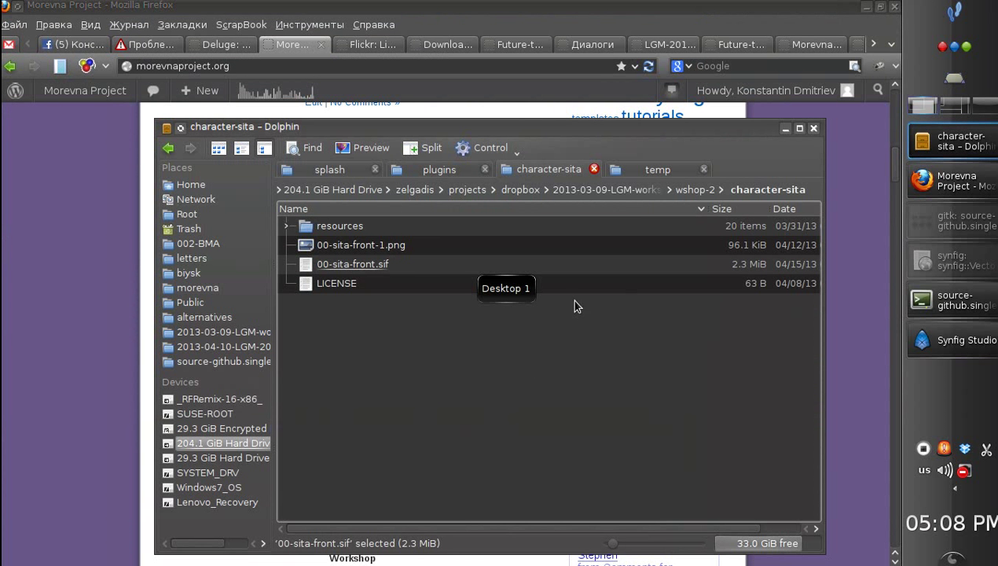
left_click(693, 189)
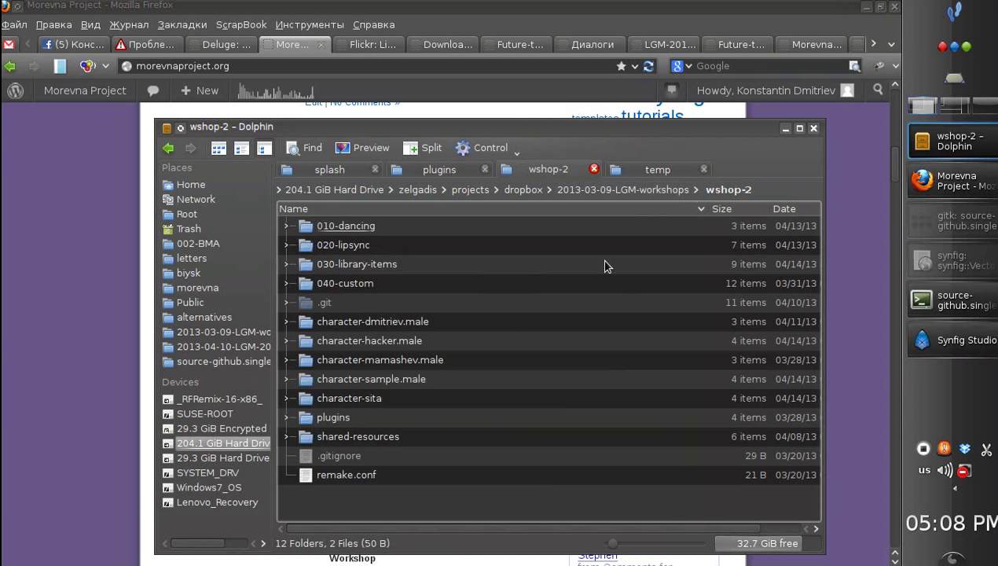
left_click(382, 435)
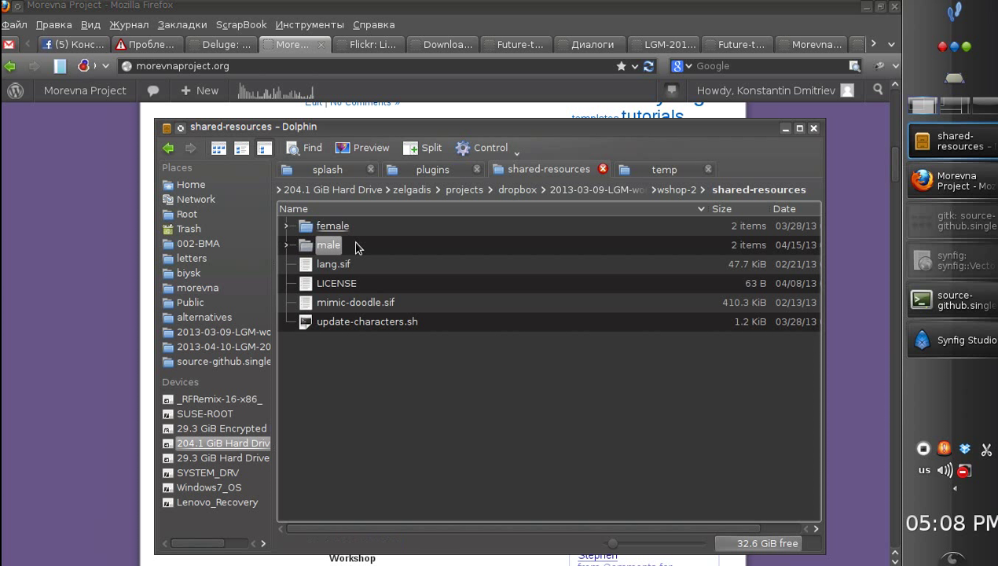
mouse_move(374, 250)
left_mouse_down()
mouse_move(362, 233)
mouse_move(374, 252)
left_mouse_up()
left_click(367, 246)
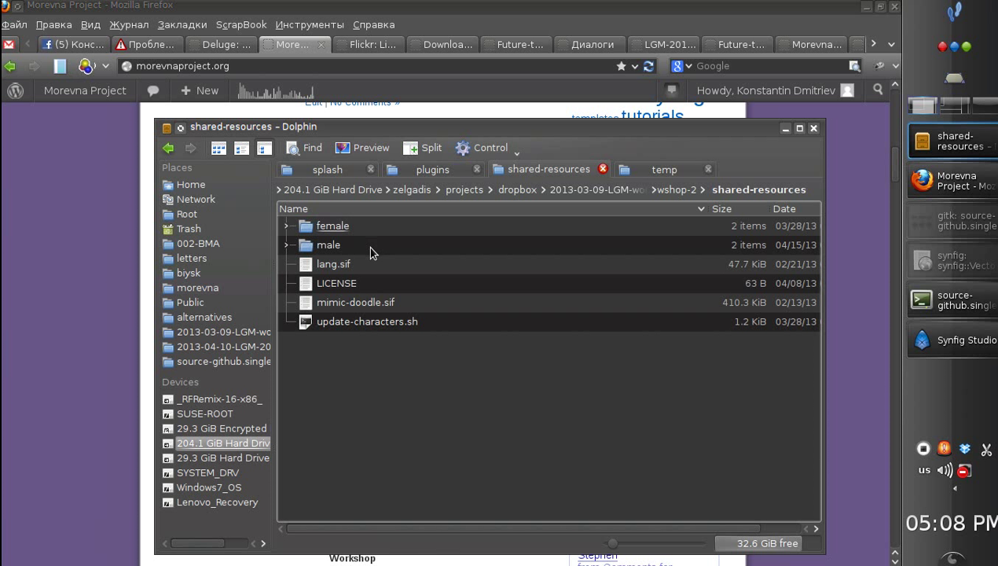
left_click(675, 190)
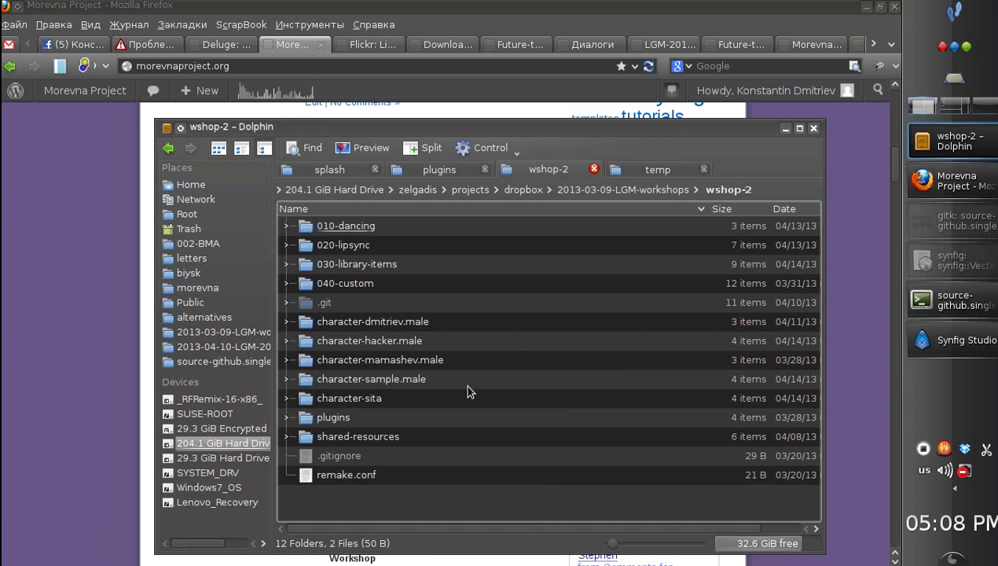
Review the four .male character folders, inspect the resources of the one just above character-sample.male, and return to wshop-2.
left_click_drag(463, 382, 449, 328)
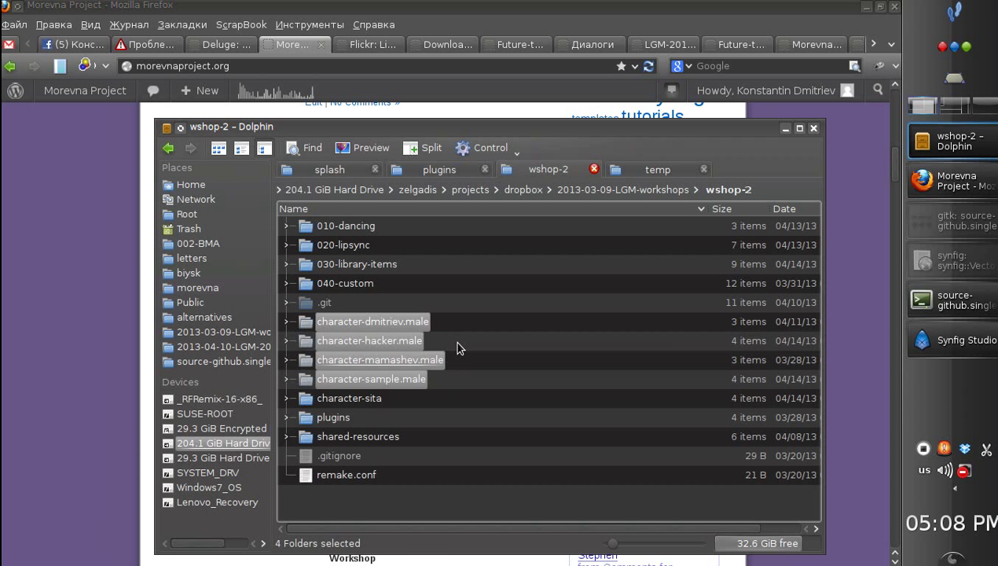
left_click(460, 415)
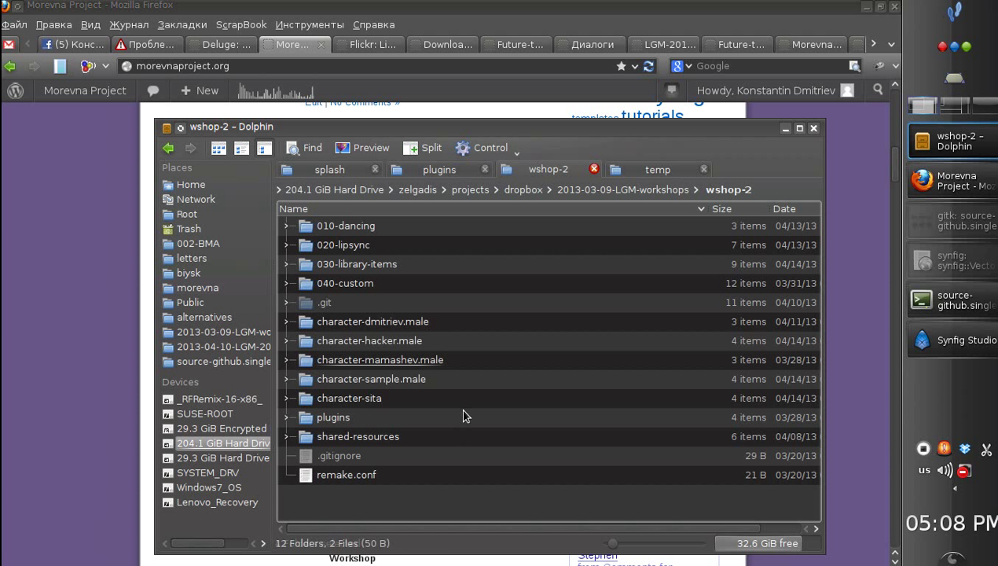
left_click(432, 363)
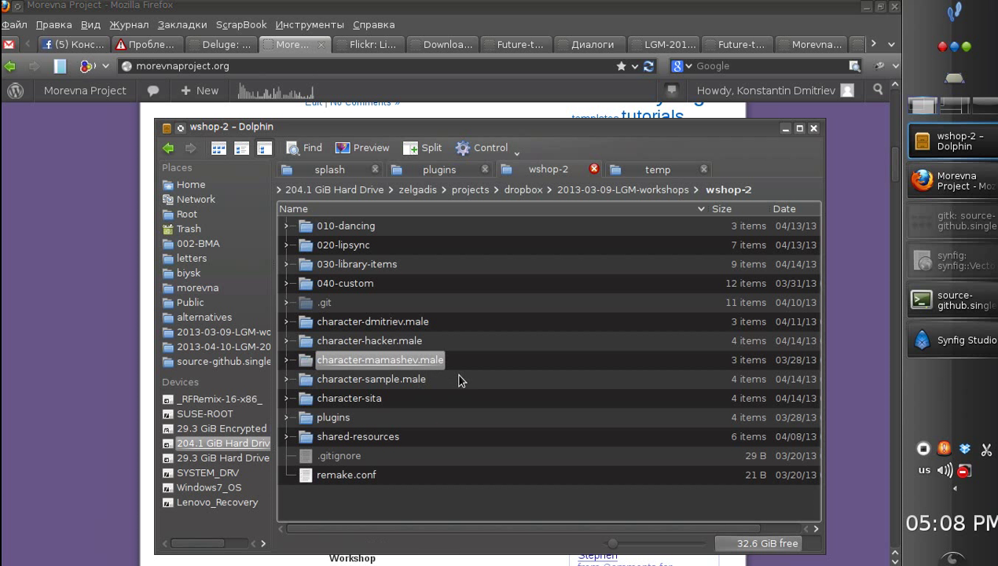
double_click(438, 362)
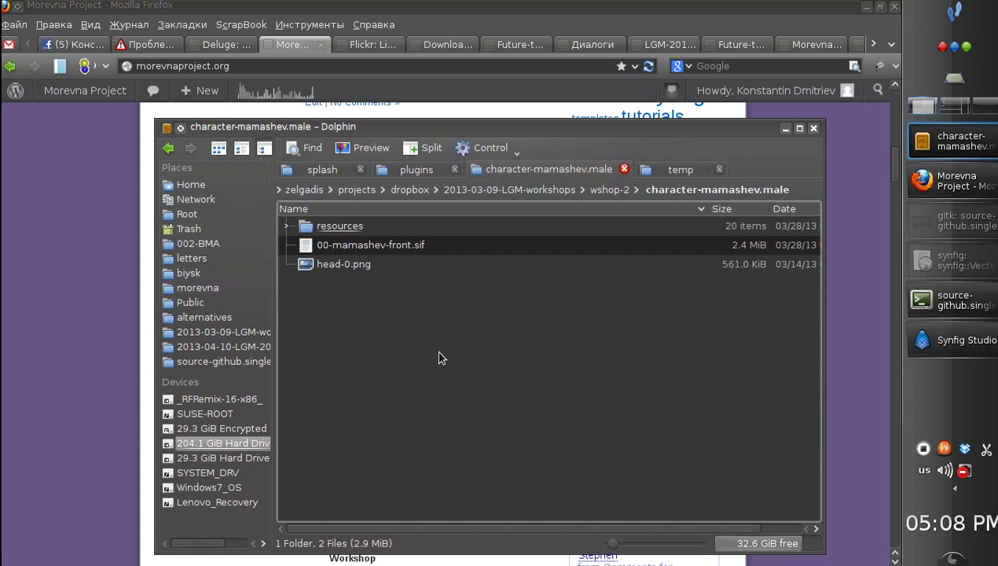
double_click(334, 227)
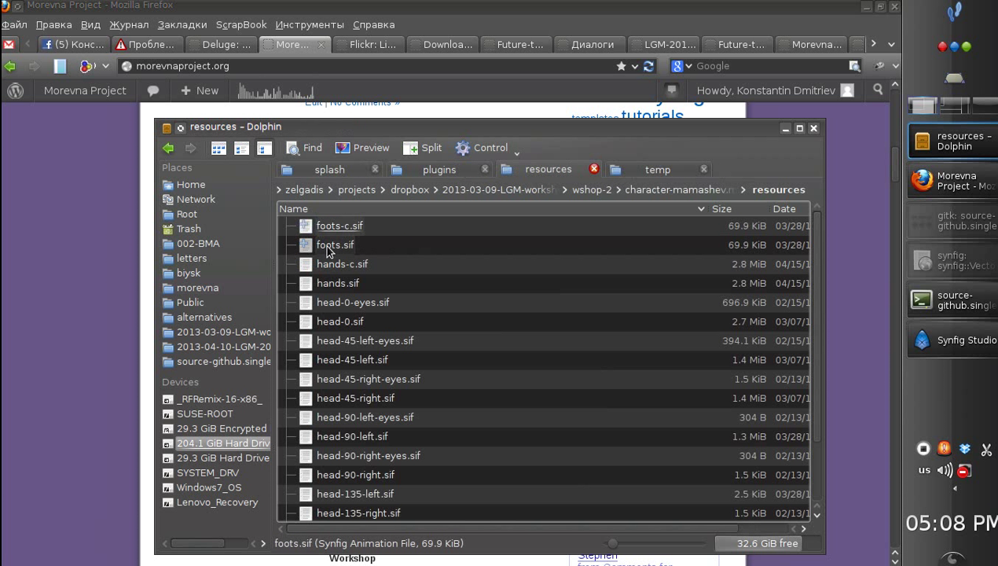
left_click(679, 191)
left_click(611, 191)
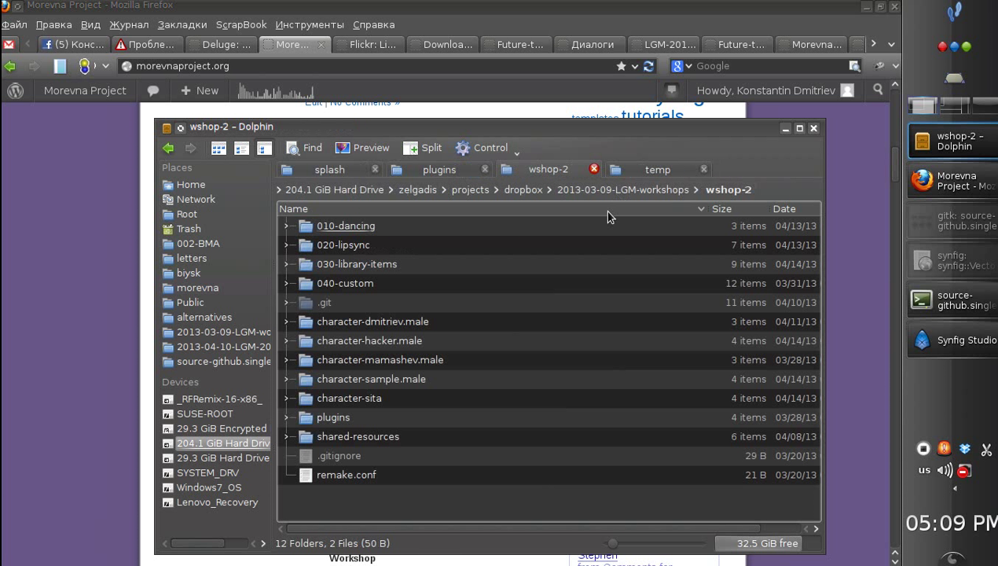
Inspect the files in the male folder of shared-resources and highlight the four matching .male character folders in wshop-2.
left_click(379, 437)
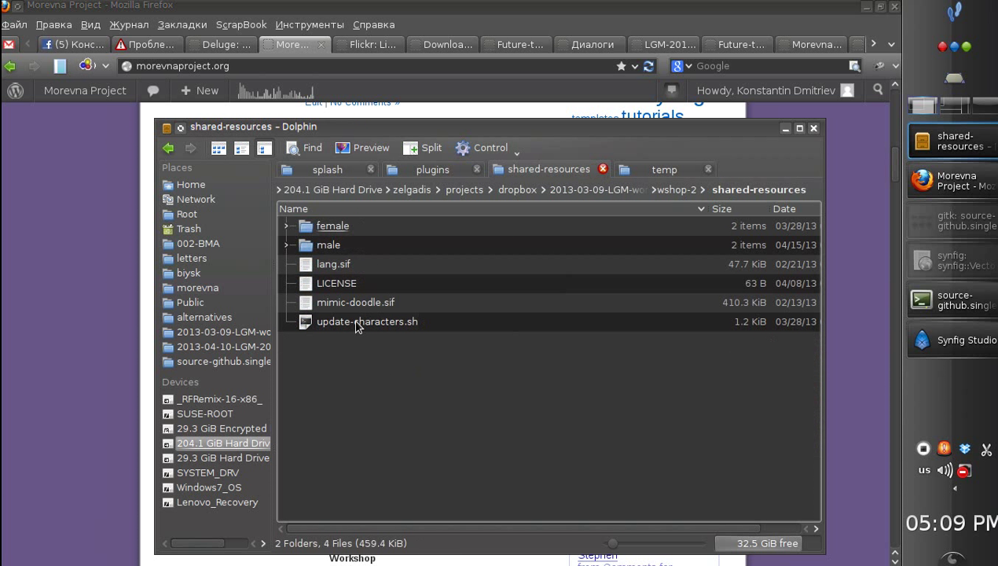
left_click(340, 248)
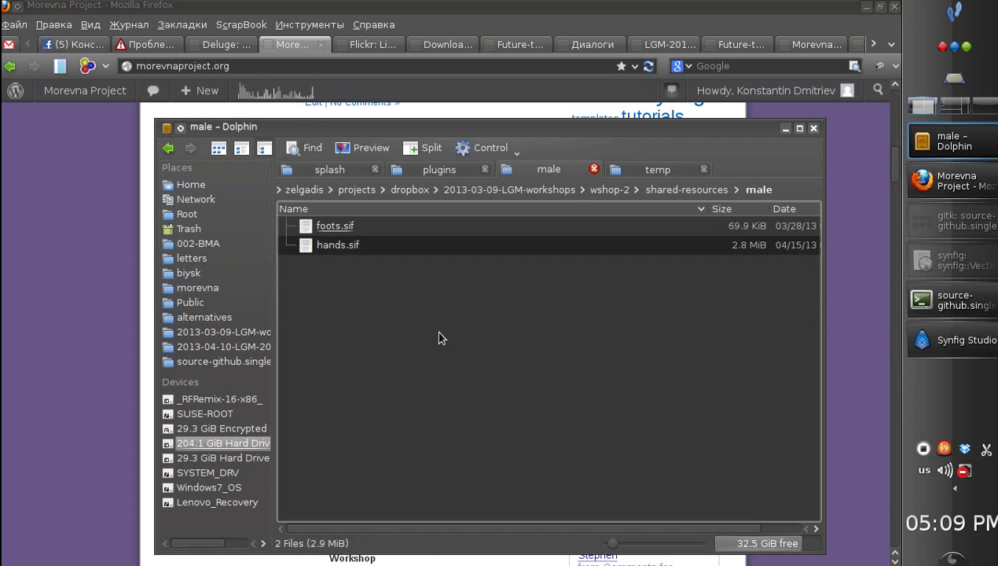
left_click(673, 190)
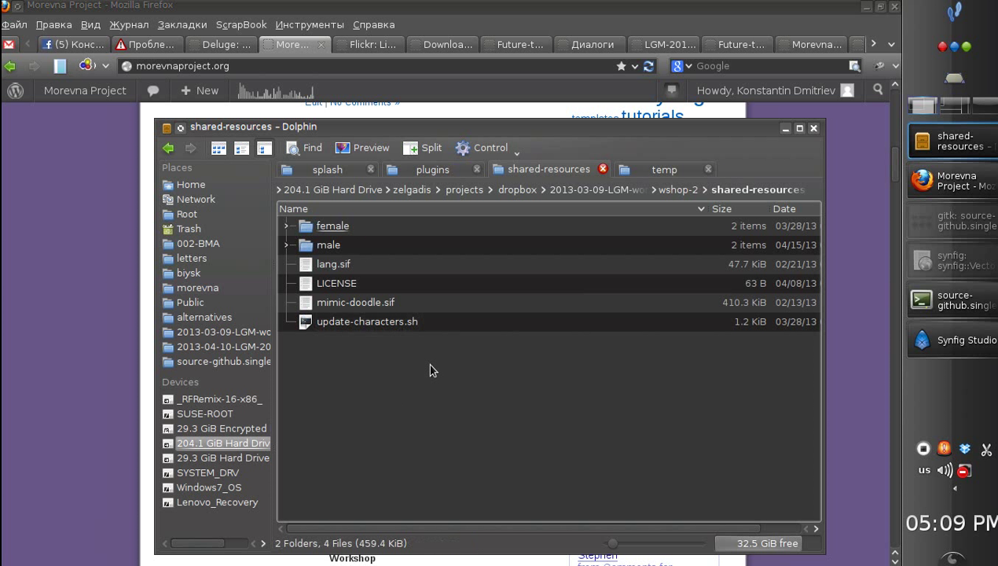
left_click(674, 193)
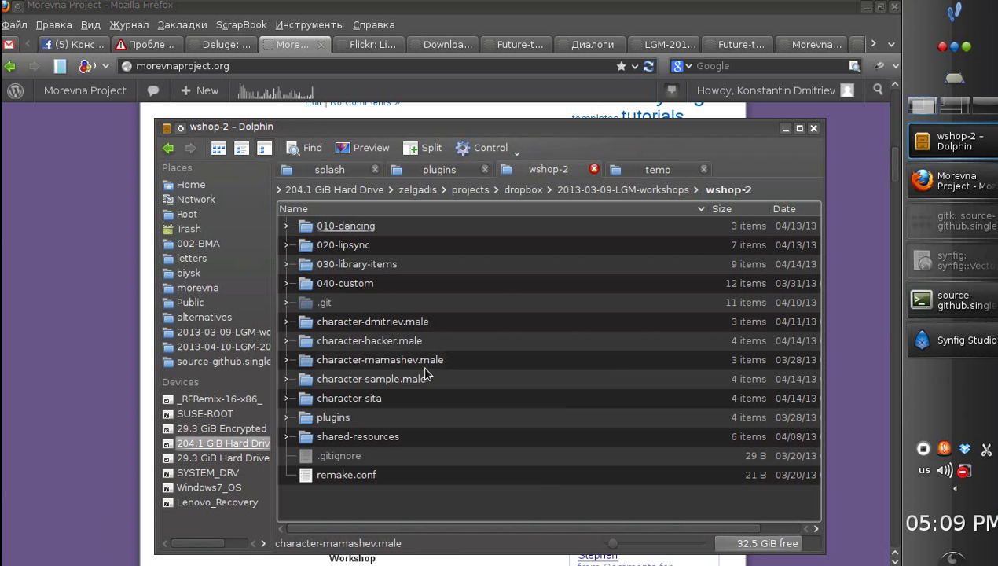
left_click_drag(453, 313, 430, 398)
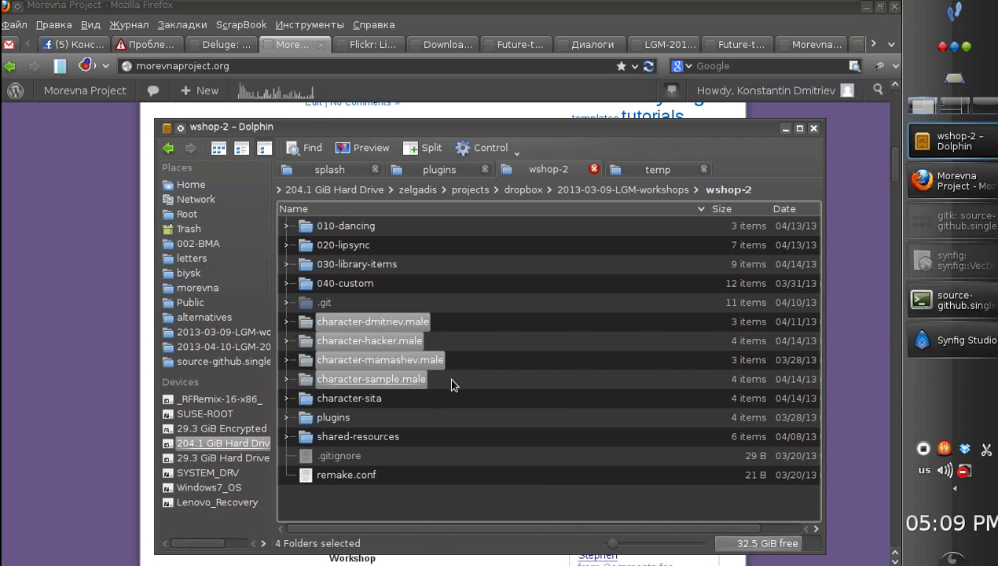
left_click(453, 385)
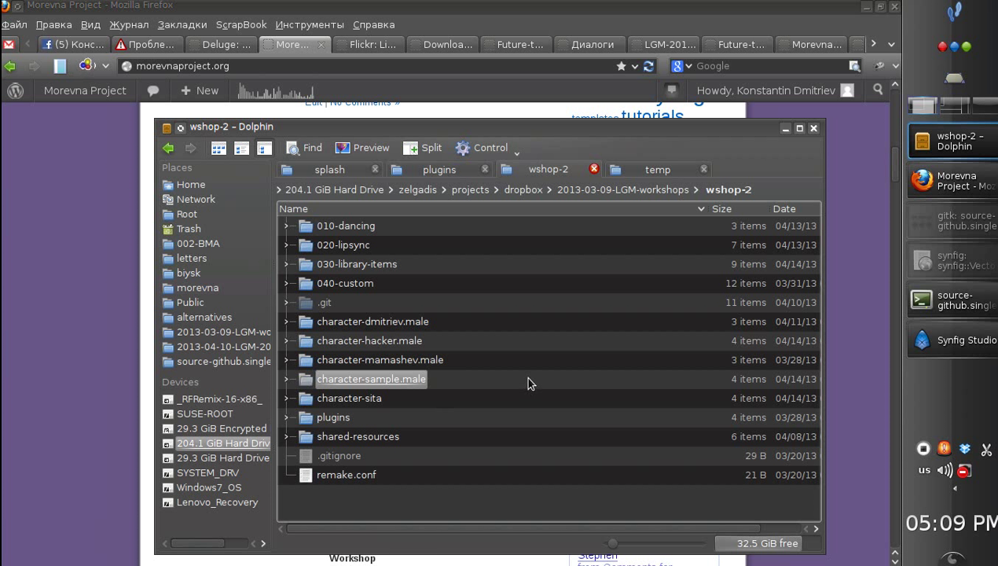
Open 00-sita-front.sif from the character-sita folder in Synfig Studio again and dismiss its warnings.
double_click(371, 397)
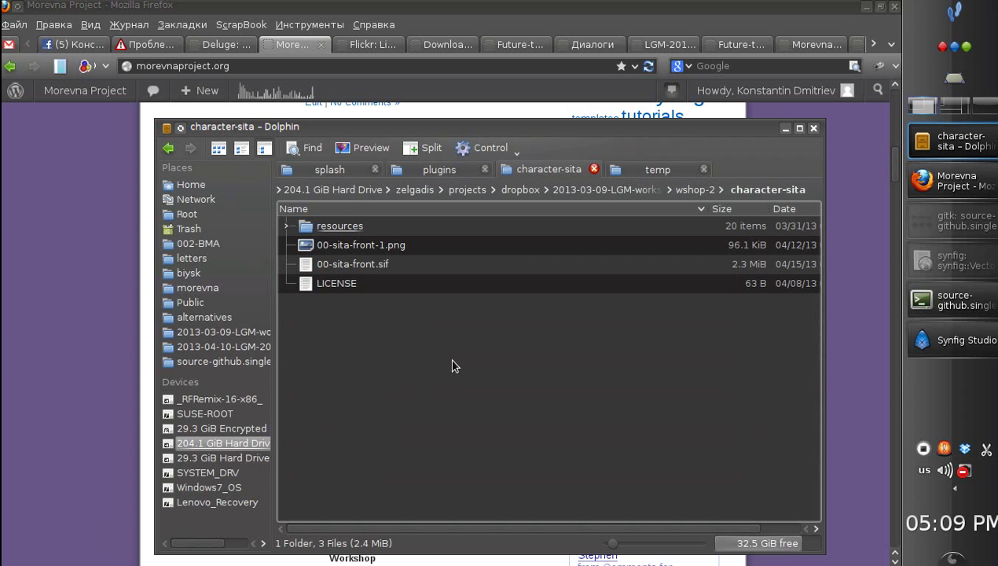
double_click(370, 265)
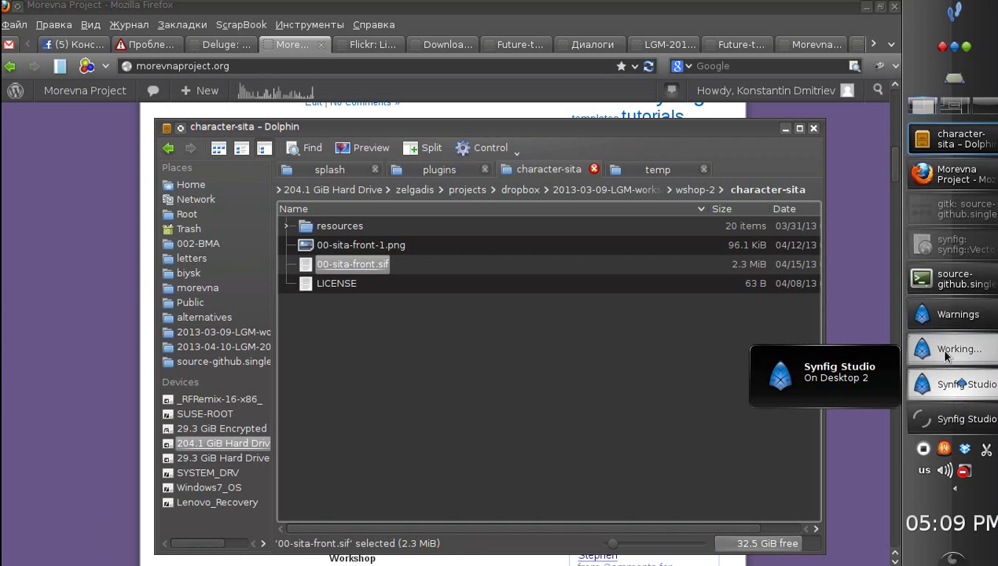
left_click(947, 351)
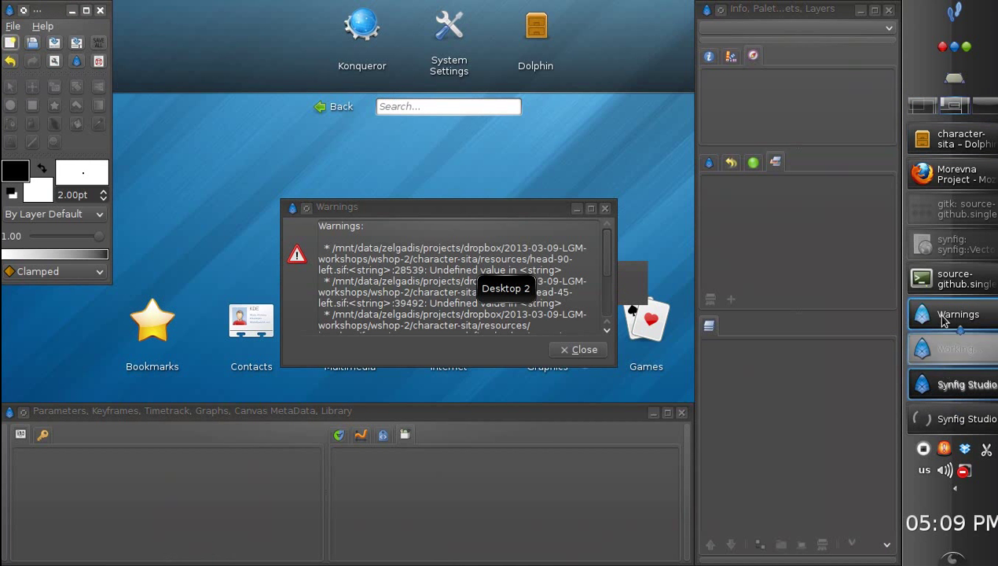
left_click(597, 352)
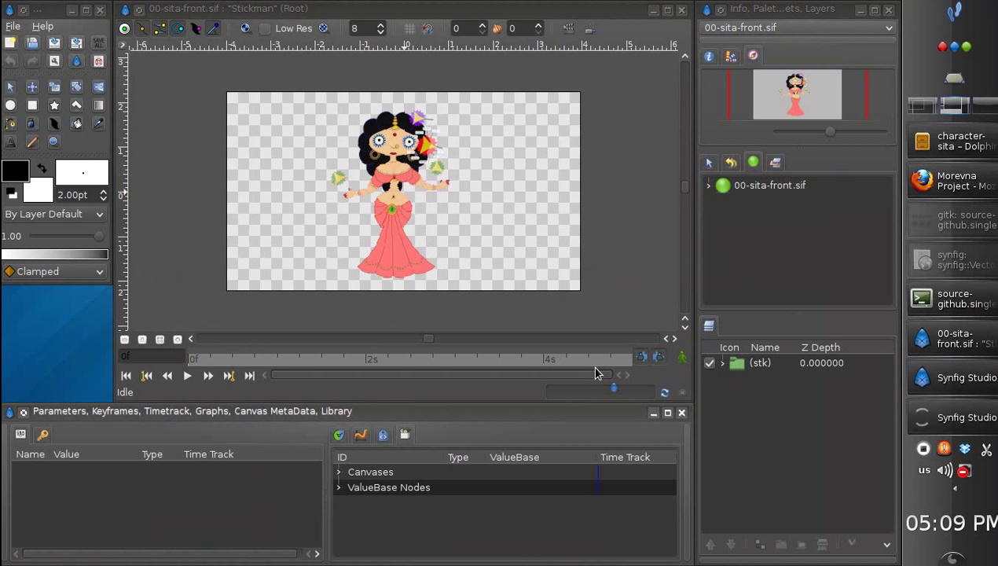
Rotate the red mouth controller beside the head to give the character an open smiling mouth.
left_click_drag(829, 132, 788, 98)
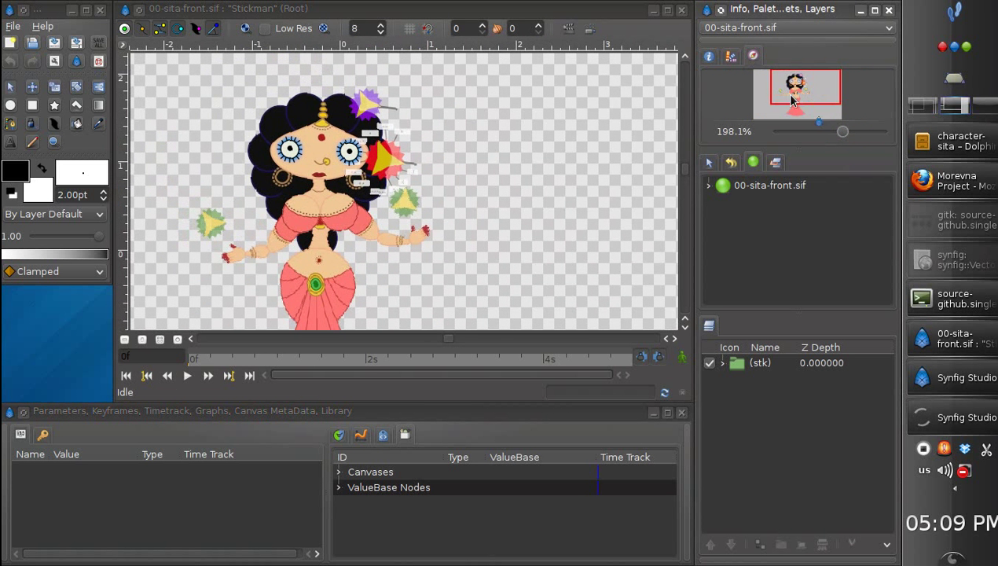
left_click(407, 166)
left_click_drag(409, 163, 411, 193)
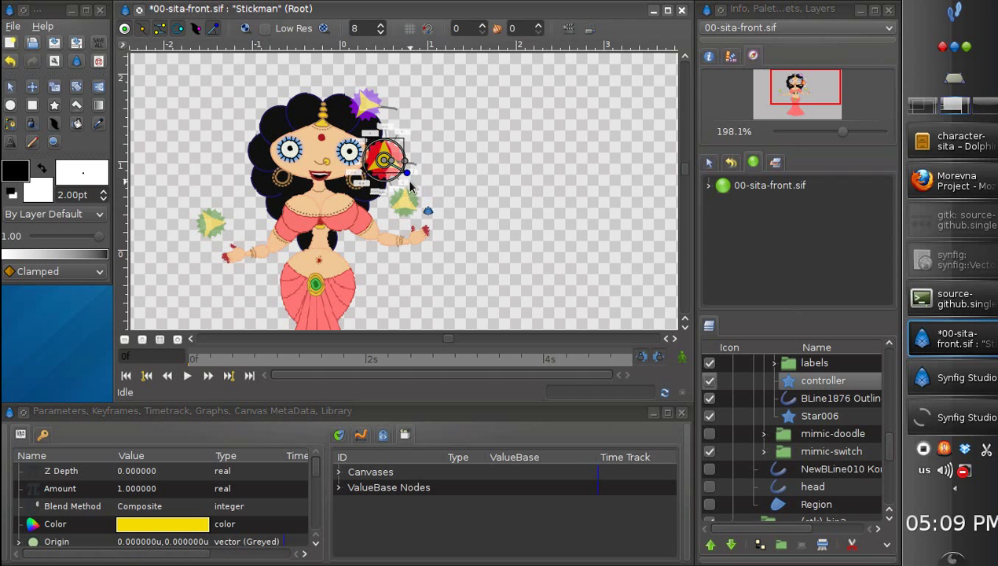
left_click(450, 166)
Set the canvas preview quality to 4 with the whole character in view.
left_click_drag(689, 173, 689, 188)
mouse_move(809, 98)
left_mouse_down()
mouse_move(813, 118)
mouse_move(804, 94)
left_mouse_up()
left_click_drag(841, 139, 837, 132)
mouse_move(803, 96)
left_mouse_down()
mouse_move(805, 108)
mouse_move(805, 100)
left_mouse_up()
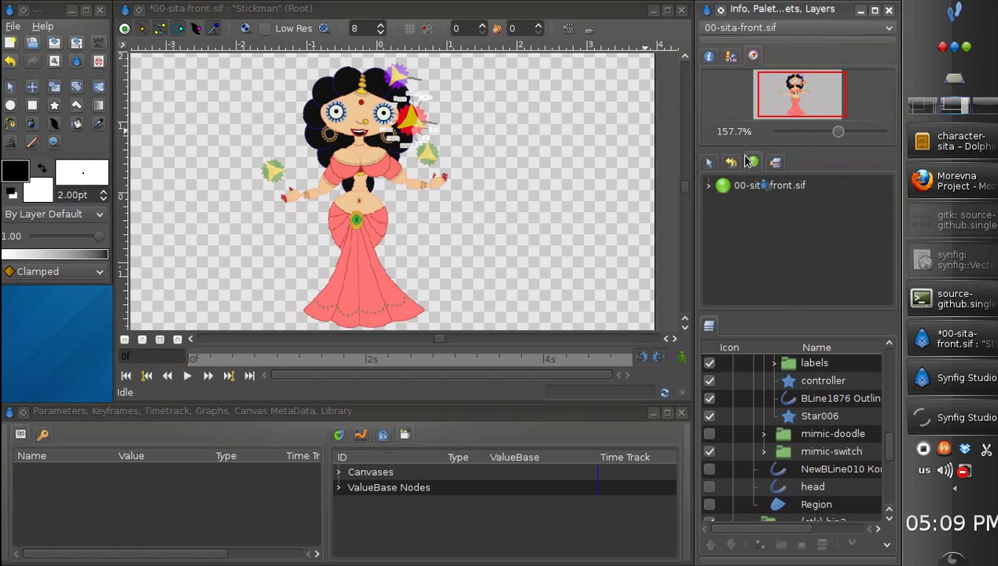
scroll(383, 36, "down", 4)
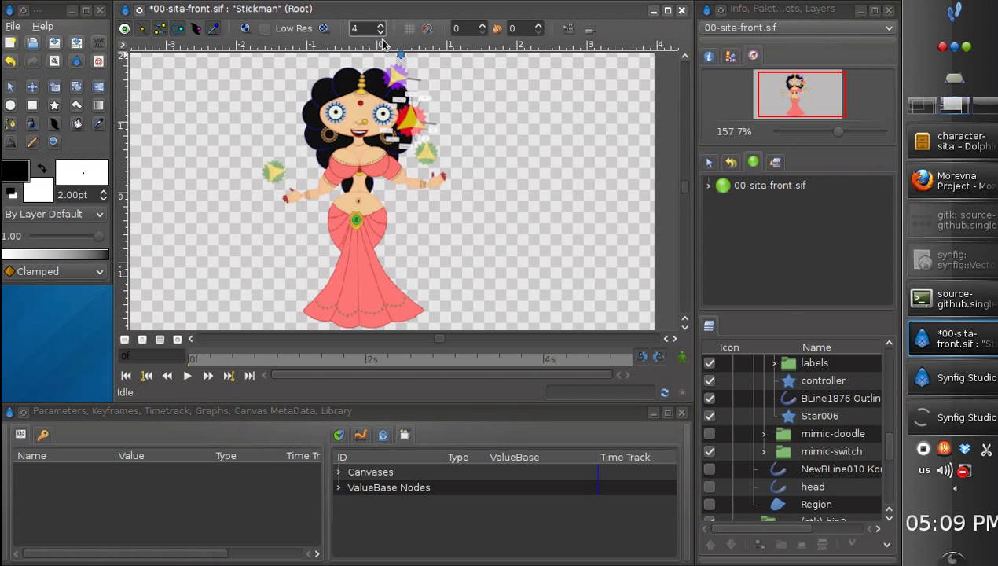
Show the (stk)-control handles, adjust the hip and raise both of the character's forearms, finishing with the handles deselected.
left_click_drag(810, 102, 791, 103)
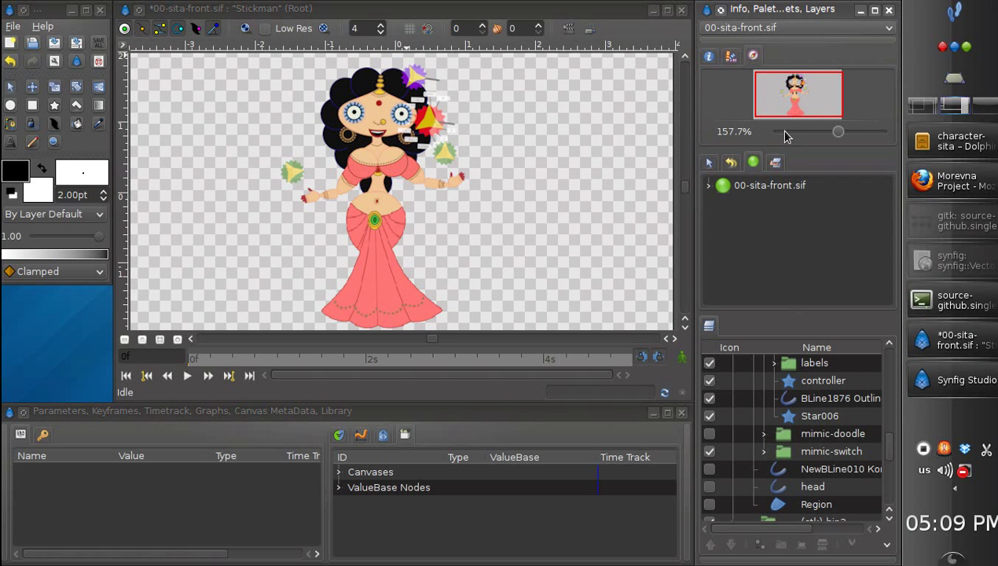
left_click(775, 163)
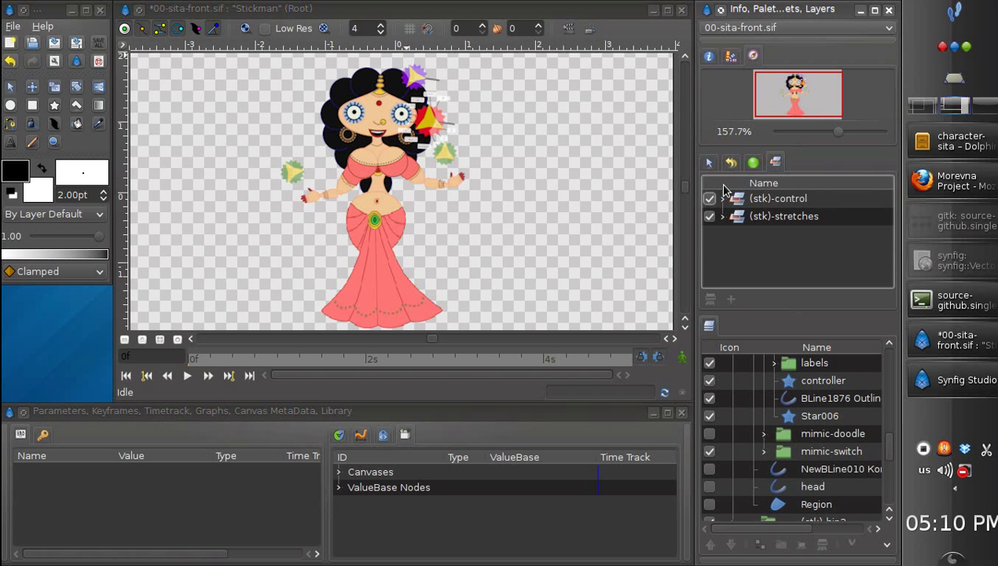
left_click(737, 205)
left_click_drag(374, 225, 305, 224)
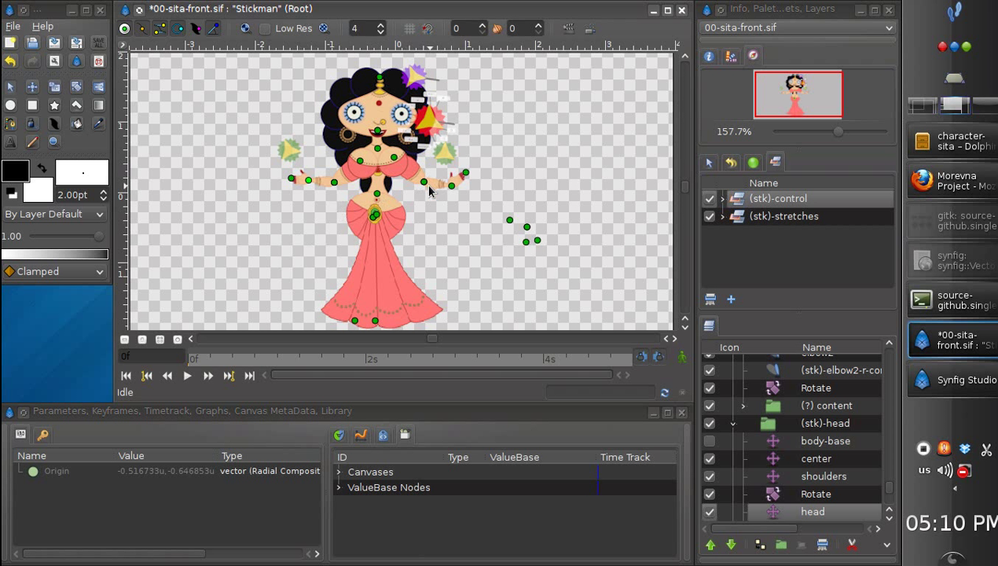
left_click_drag(424, 188, 454, 185)
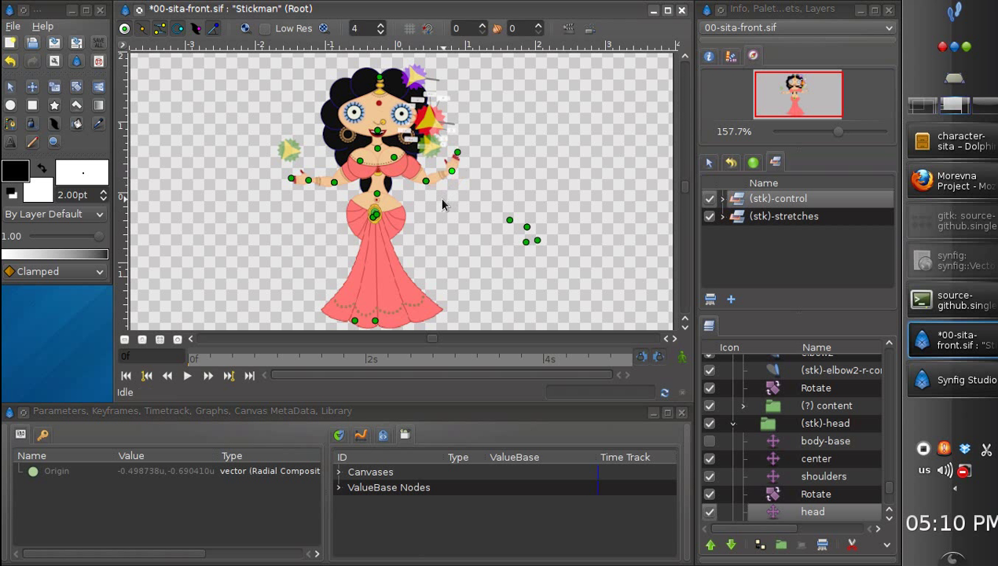
left_click(410, 207)
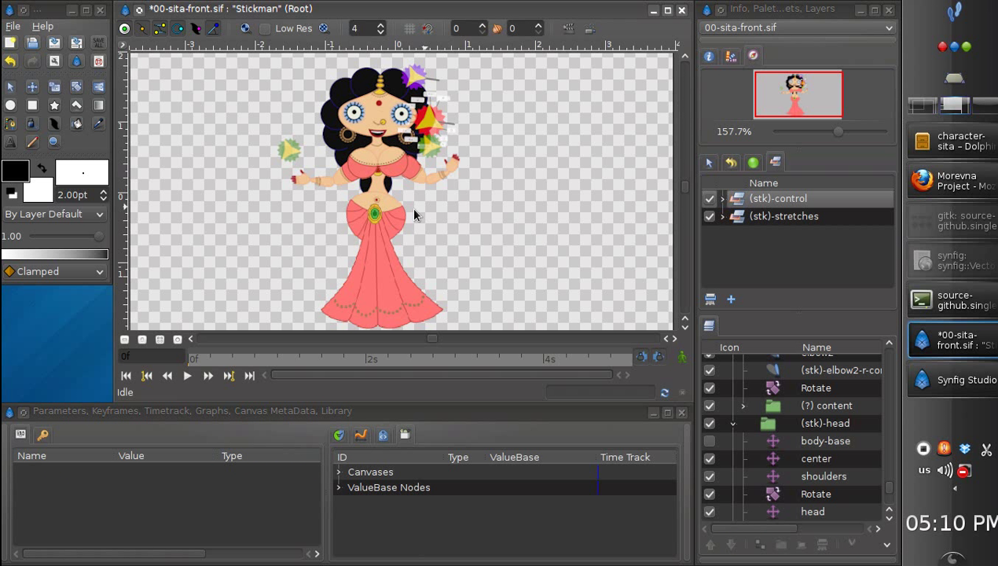